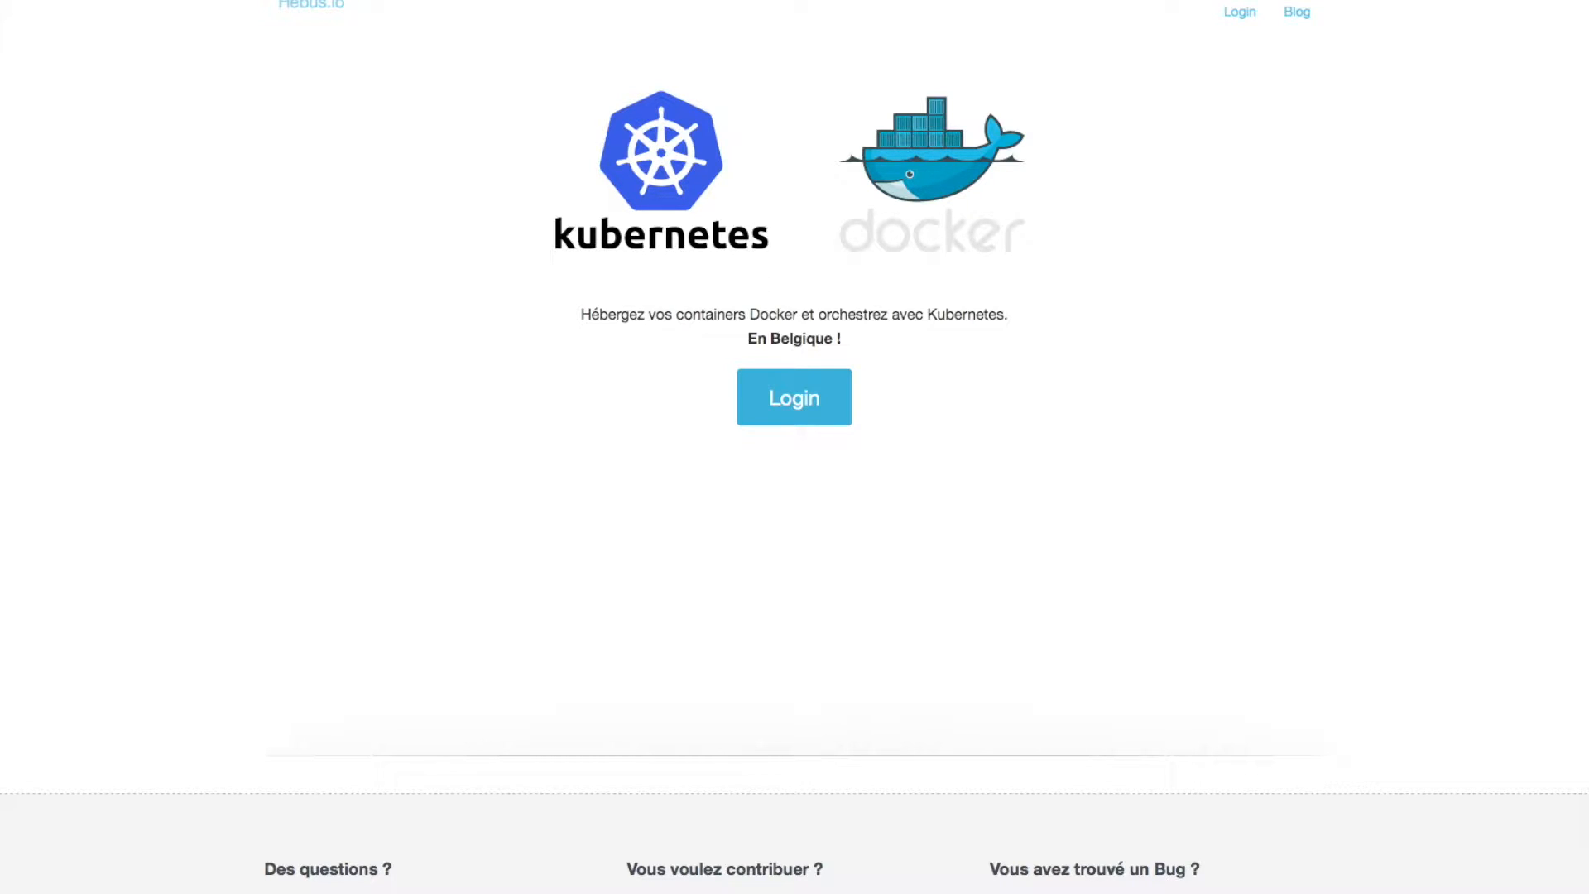
- Log in to Hebus.io with the account username and password, declining to save the password
{"action": "left_click", "coordinate": [826, 414]}
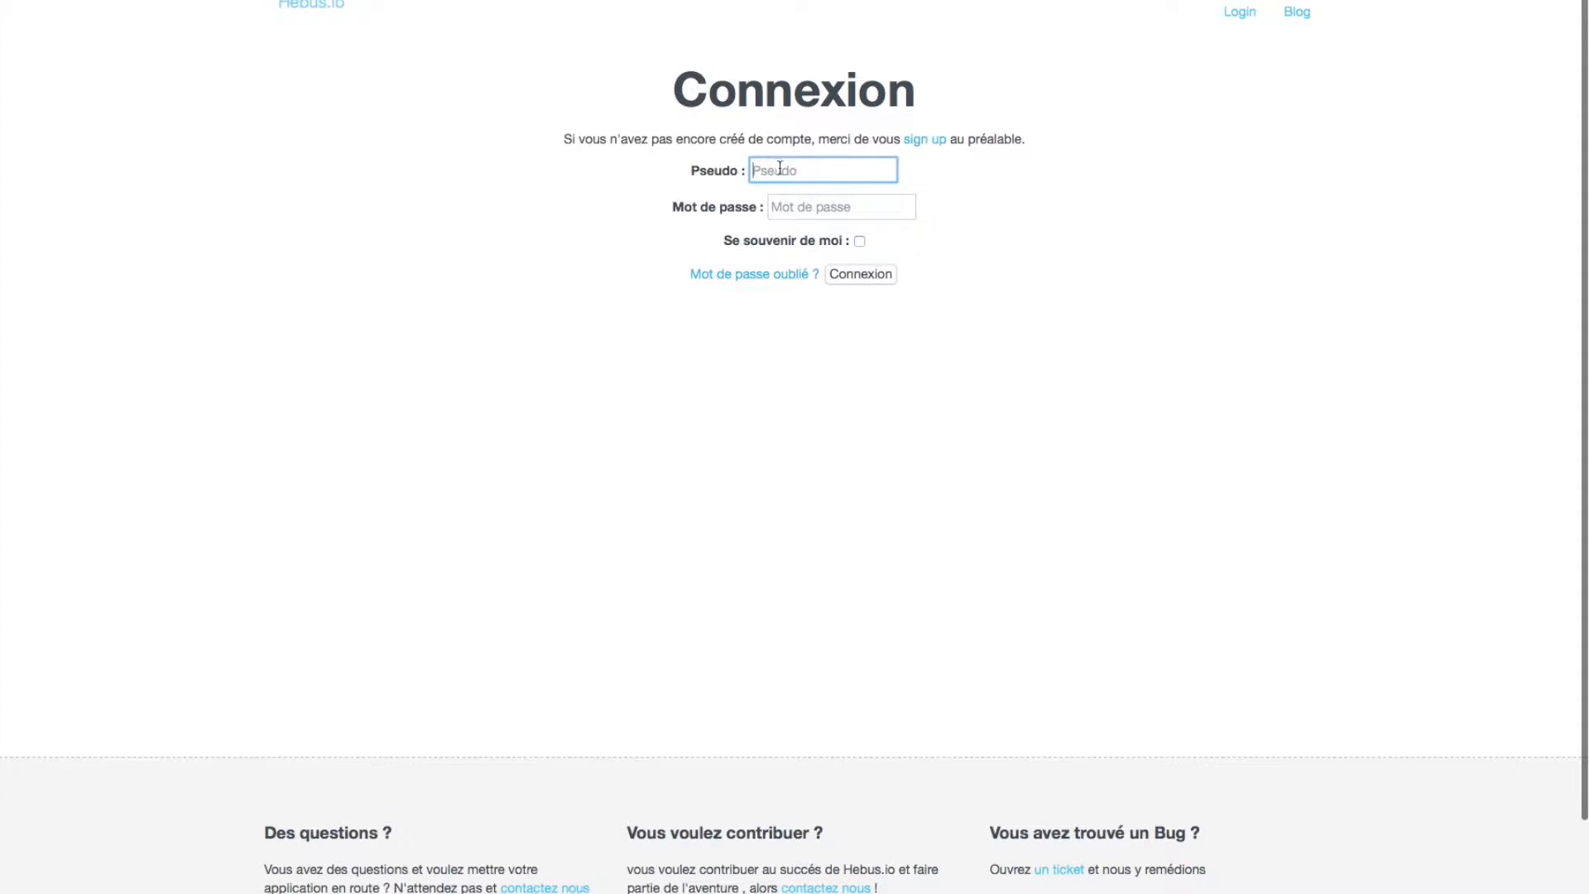
{"action": "key", "text": "Down"}
{"action": "key", "text": "Down"}
{"action": "left_click", "coordinate": [1123, 244]}
{"action": "left_click", "coordinate": [755, 167]}
{"action": "type", "text": "hebus"}
{"action": "key", "text": "Tab"}
{"action": "type", "text": "•••••••"}
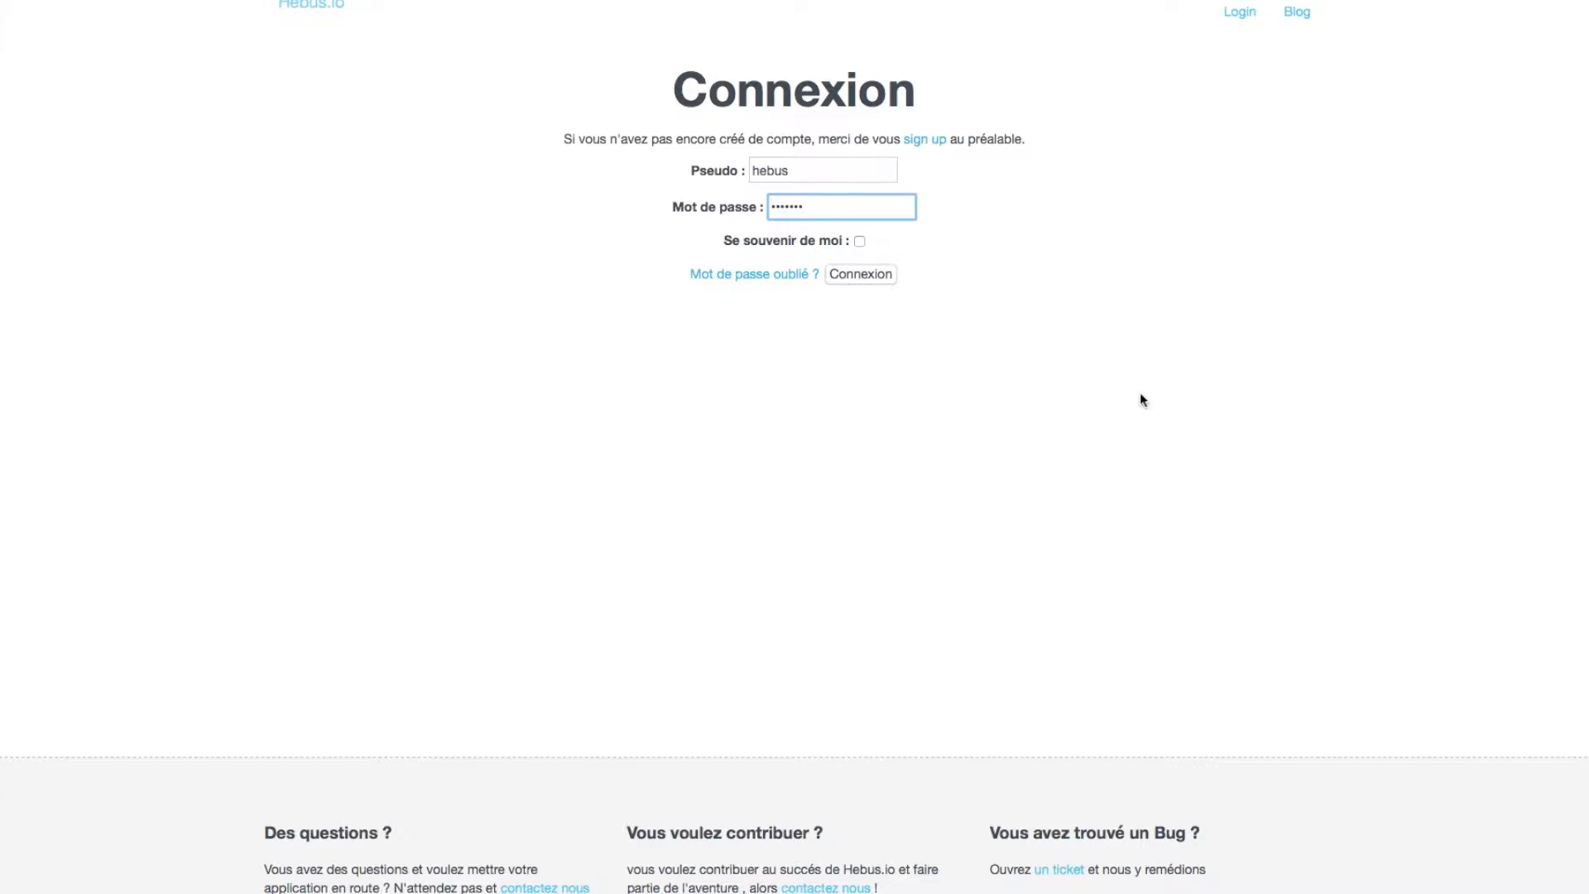
{"action": "left_click", "coordinate": [874, 274]}
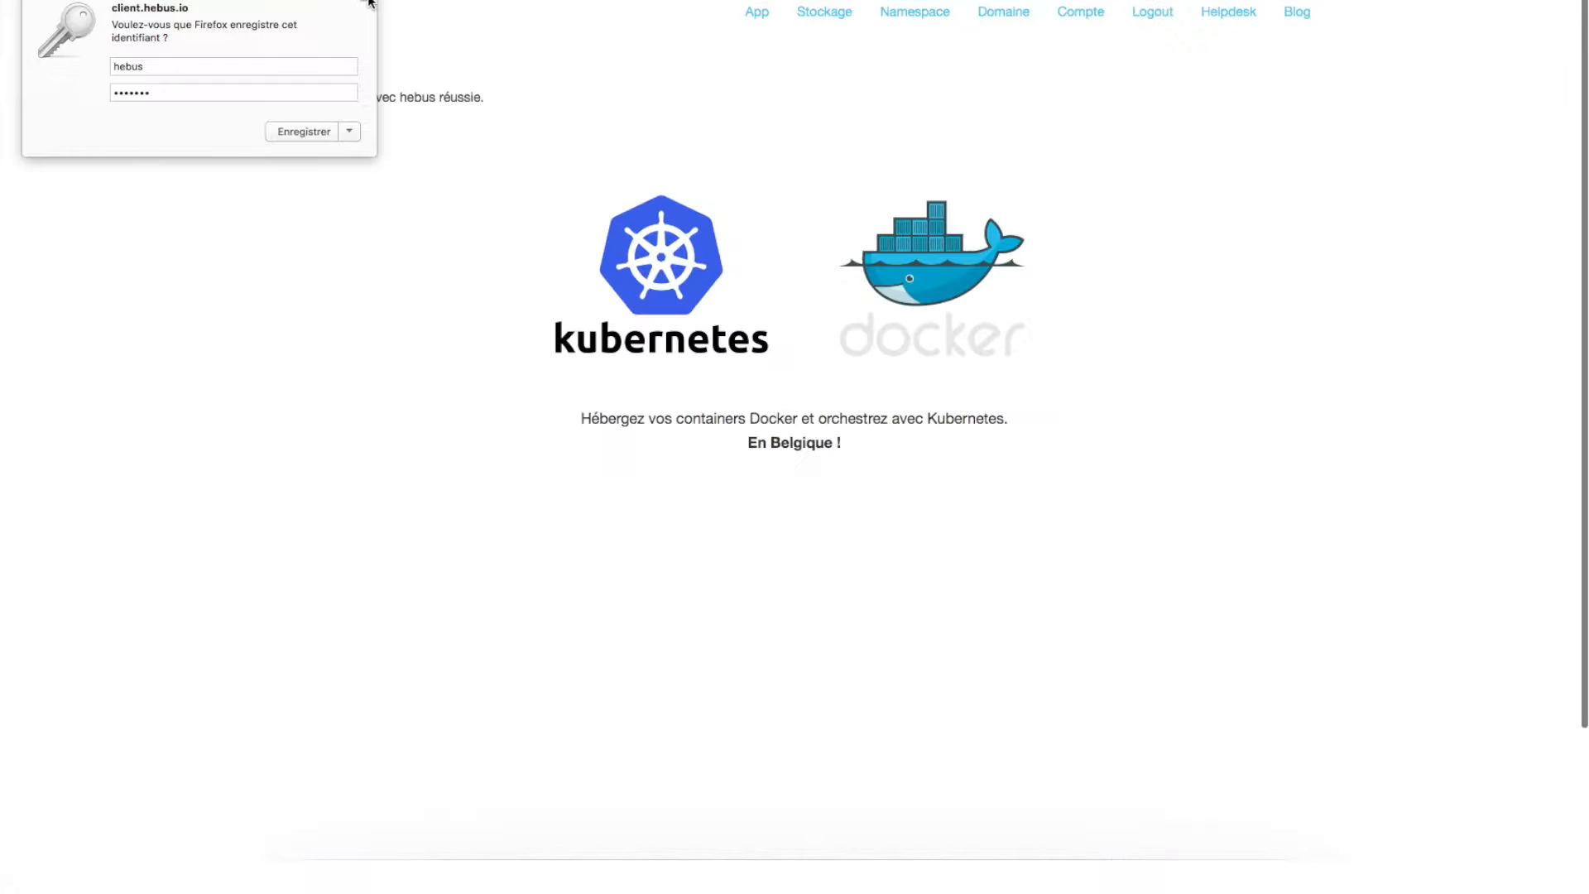
{"action": "left_click", "coordinate": [368, 1]}
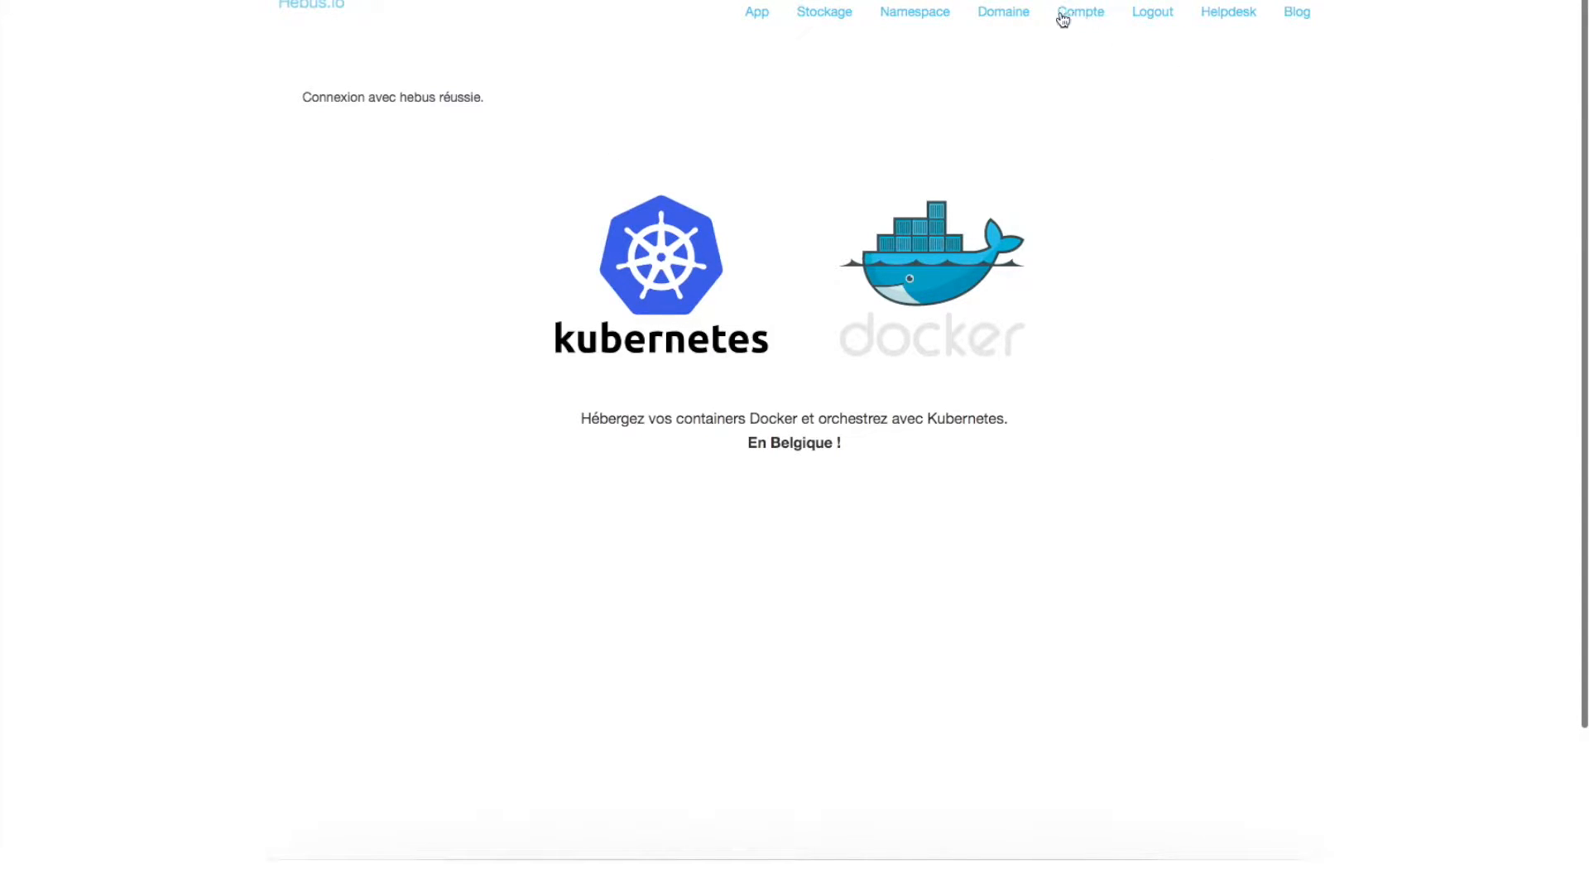
- Add a new domain named tutorial-odoo
{"action": "left_click", "coordinate": [1004, 15]}
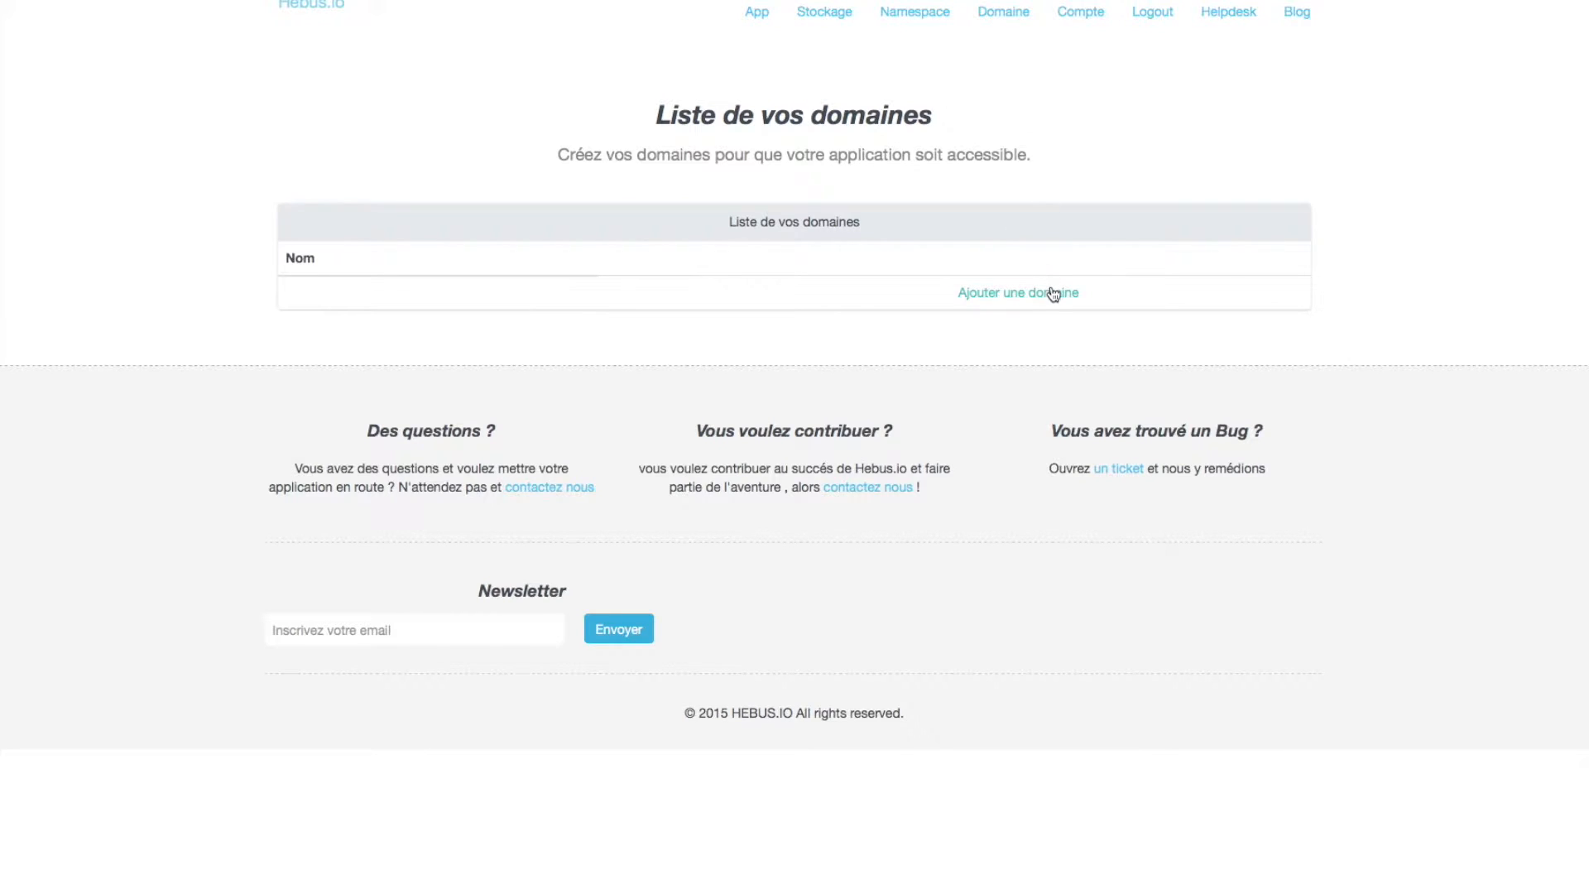
{"action": "left_click", "coordinate": [1053, 294]}
{"action": "left_click", "coordinate": [952, 166]}
{"action": "type", "text": "tutorial-odoo"}
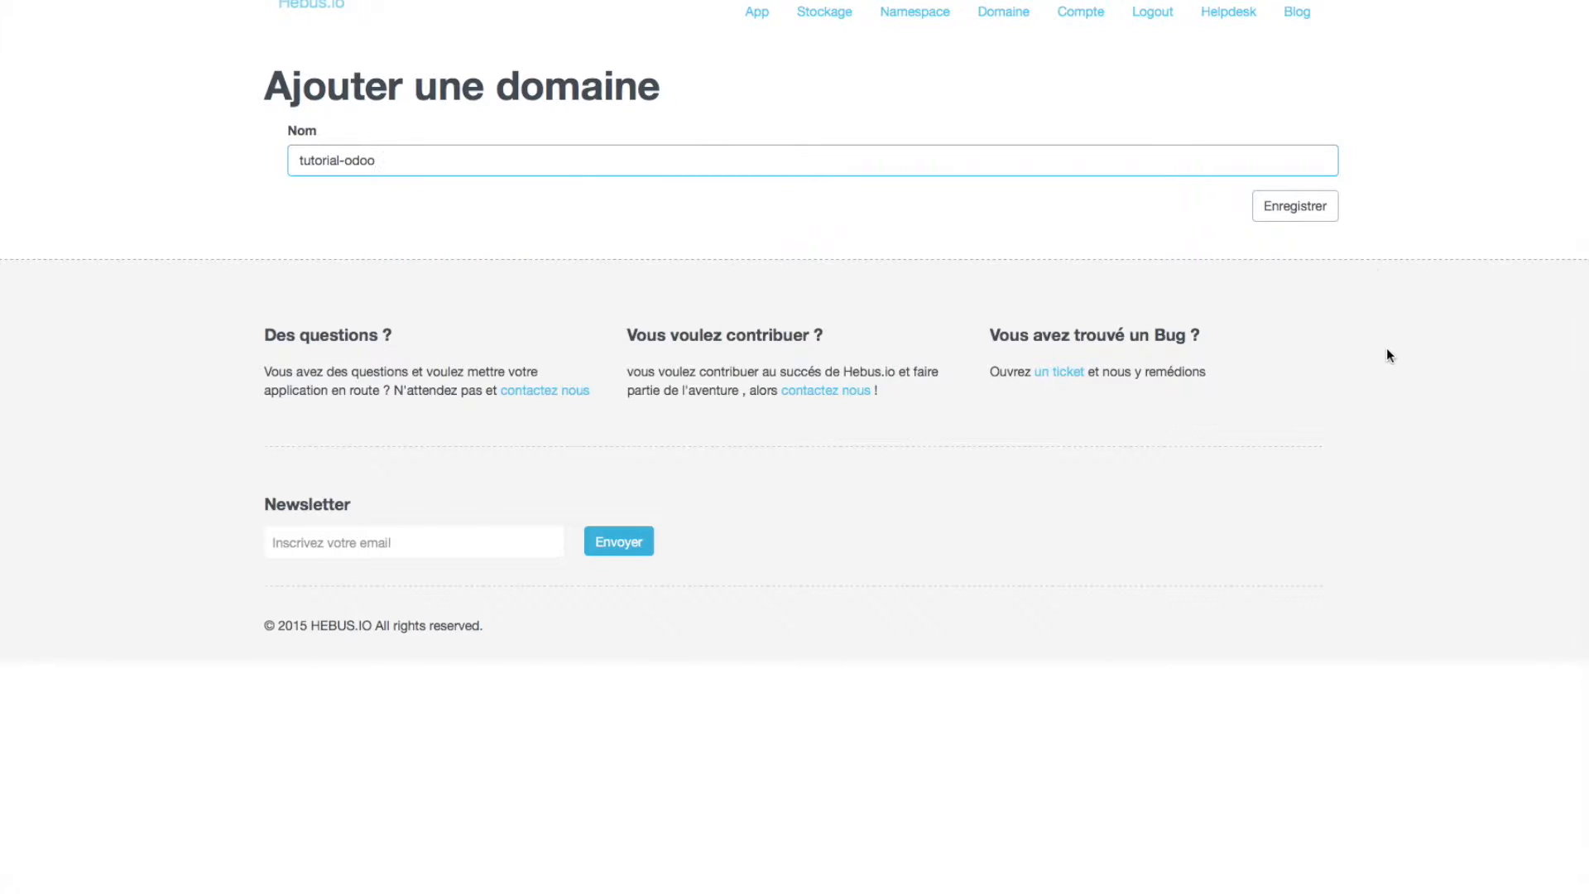
{"action": "left_click", "coordinate": [1295, 206]}
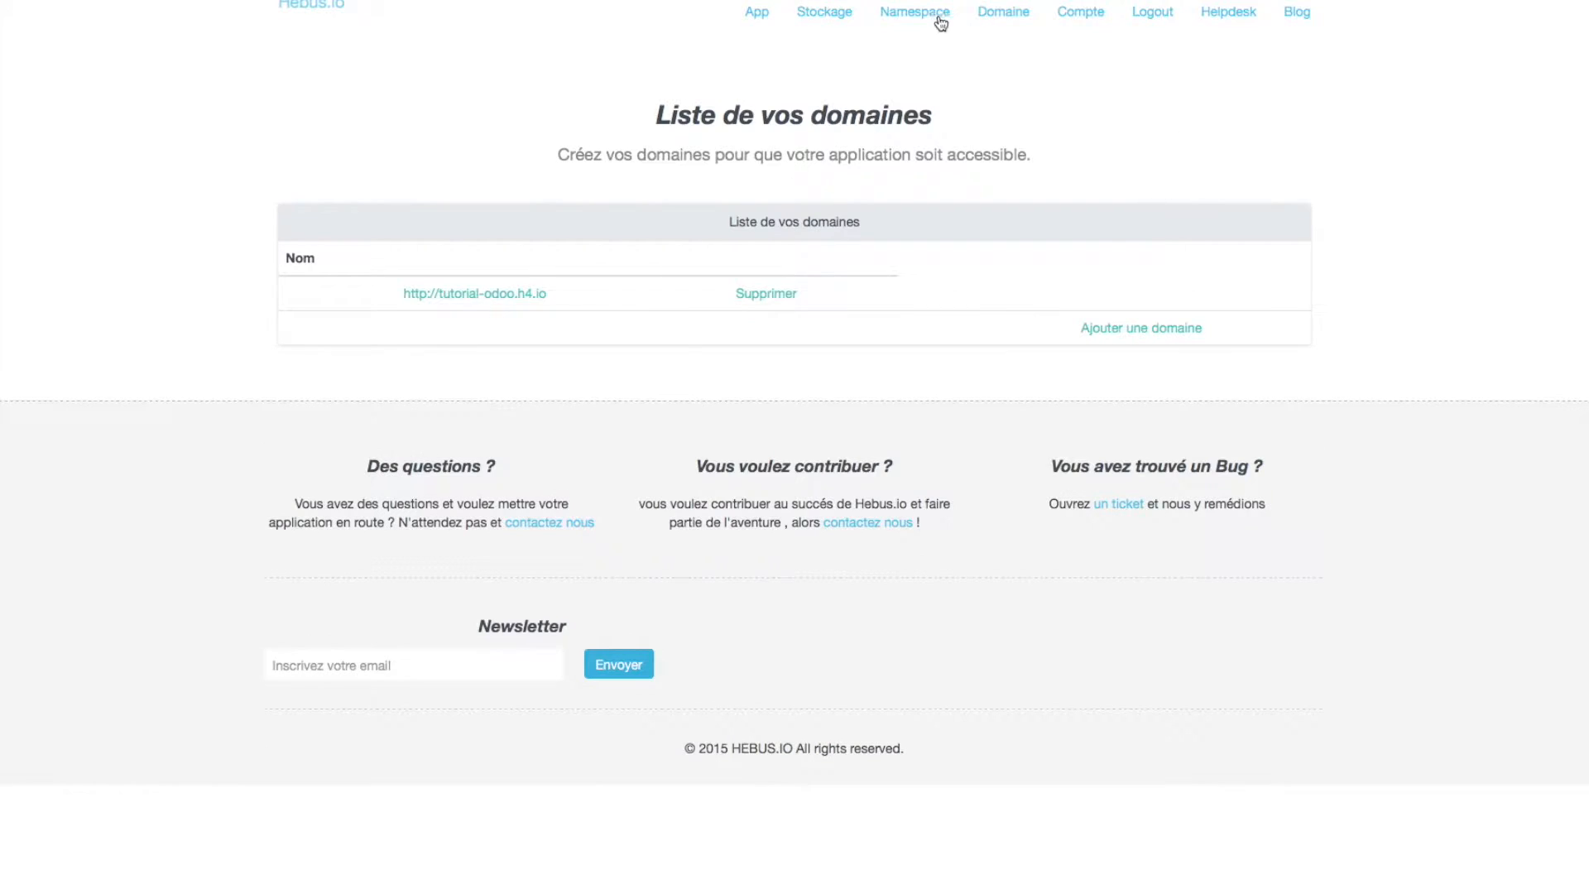
- Create a new namespace named odoo
{"action": "left_click", "coordinate": [935, 15]}
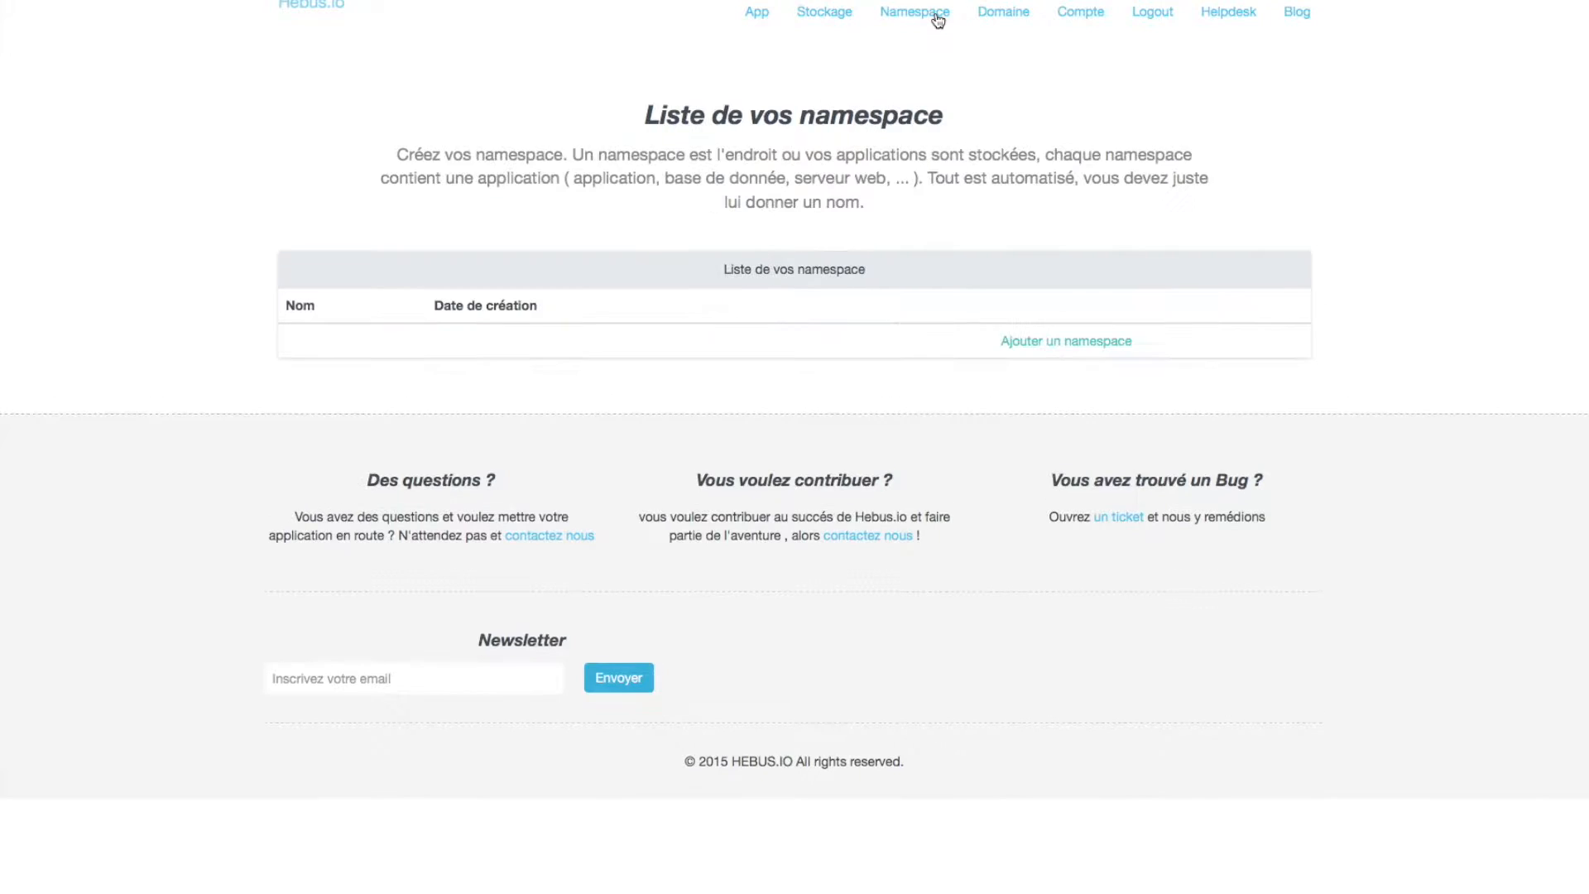
{"action": "left_click", "coordinate": [1093, 344]}
{"action": "type", "text": "odoo9"}
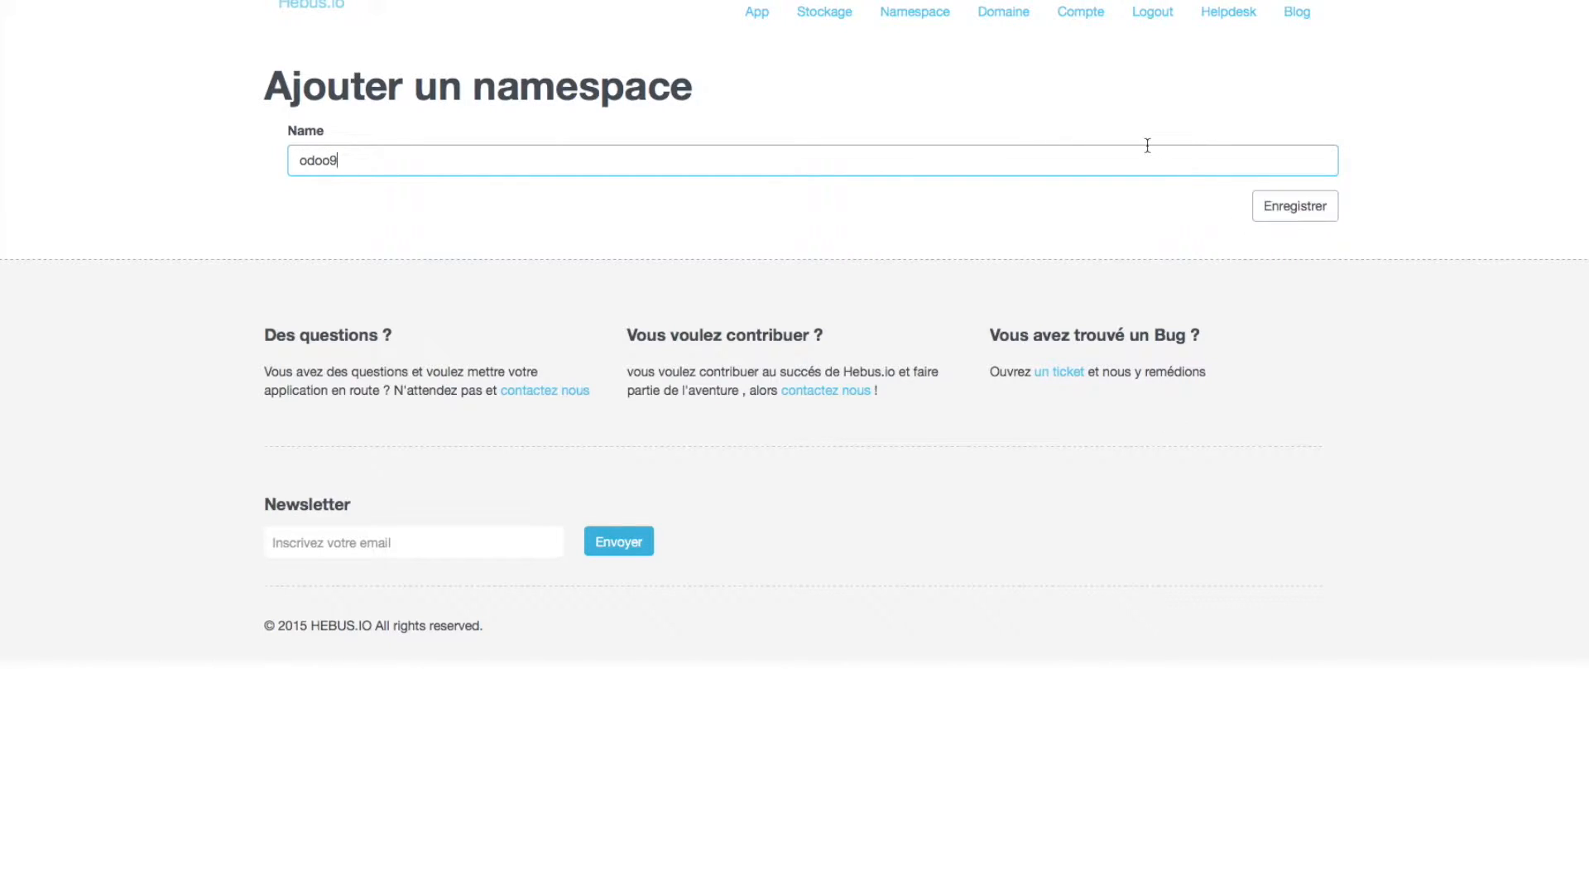
{"action": "key", "text": "BackSpace"}
{"action": "left_click", "coordinate": [1305, 220]}
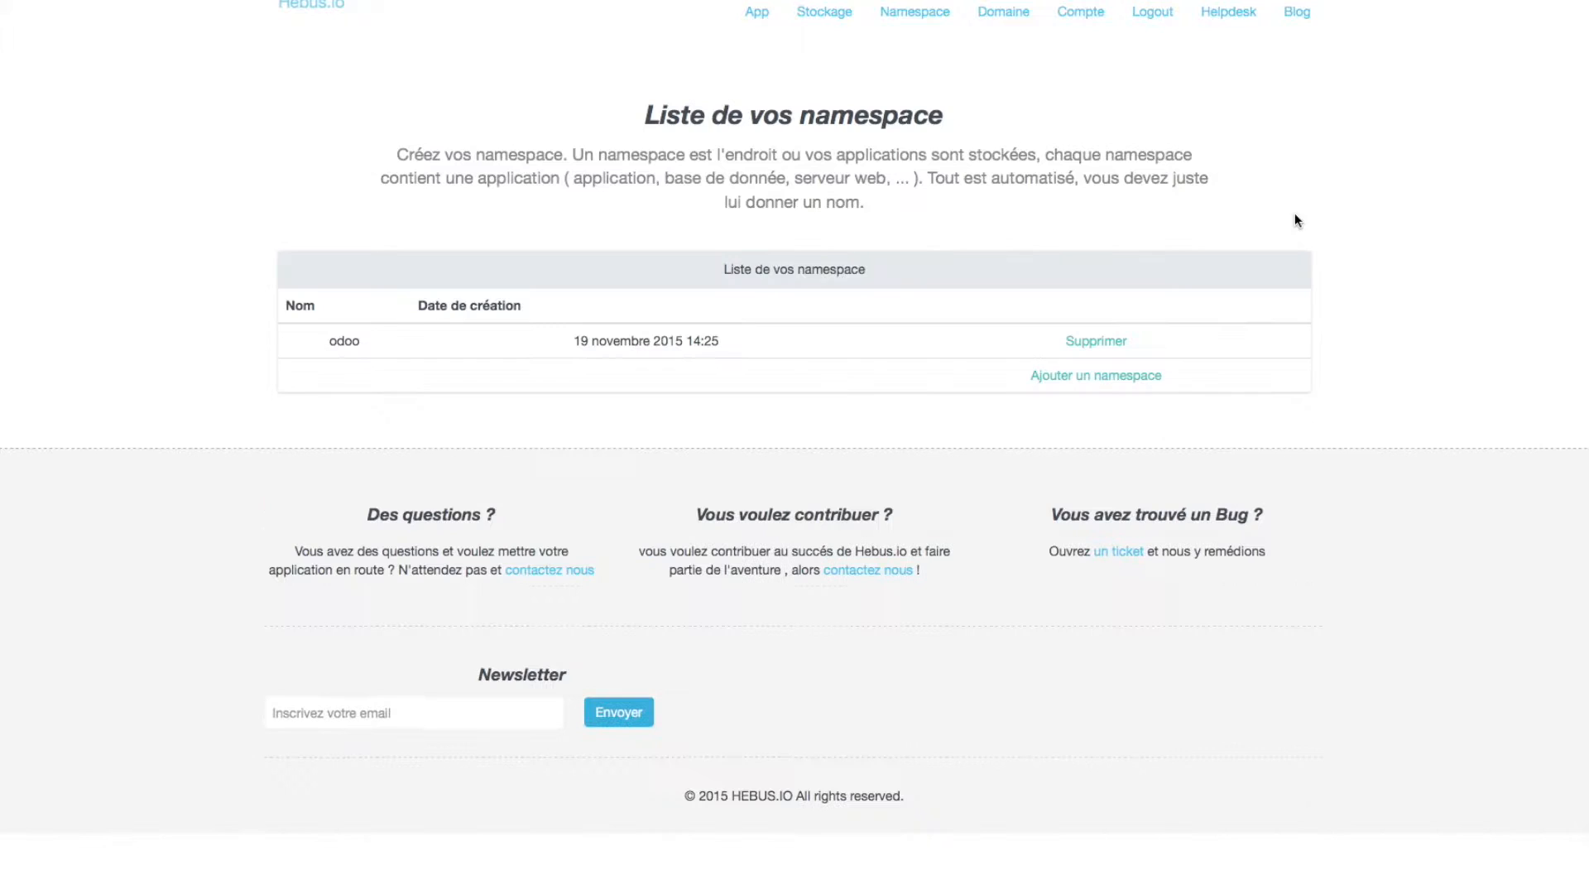
- Create a 1 GB storage named odoo-bdd in the hebus odoo namespace, then go to Applications
{"action": "left_click", "coordinate": [843, 19]}
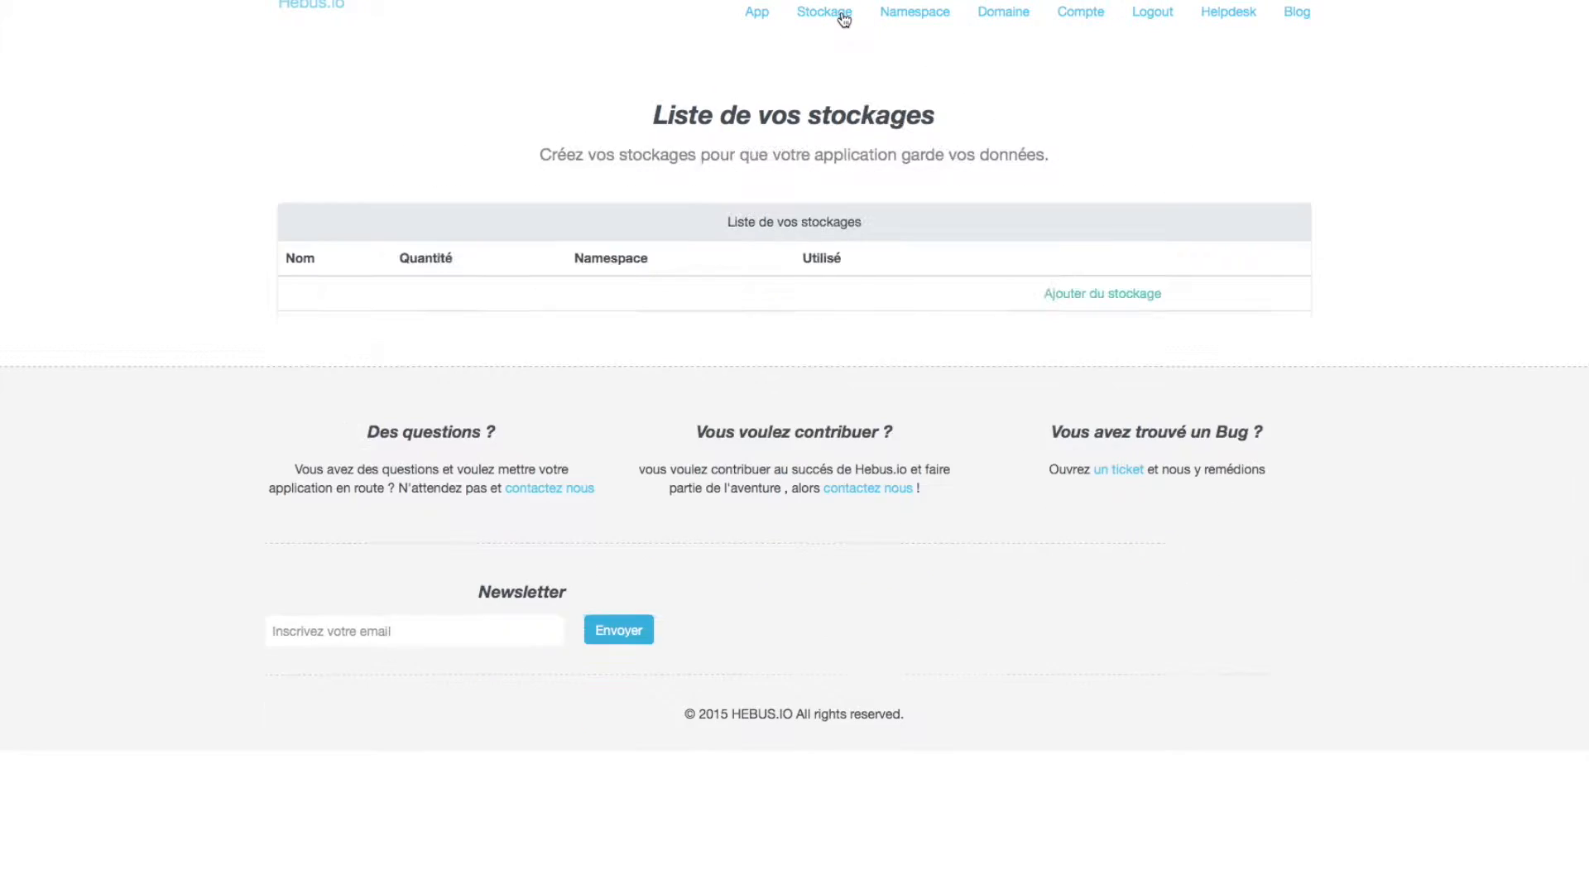
{"action": "left_click", "coordinate": [1070, 300]}
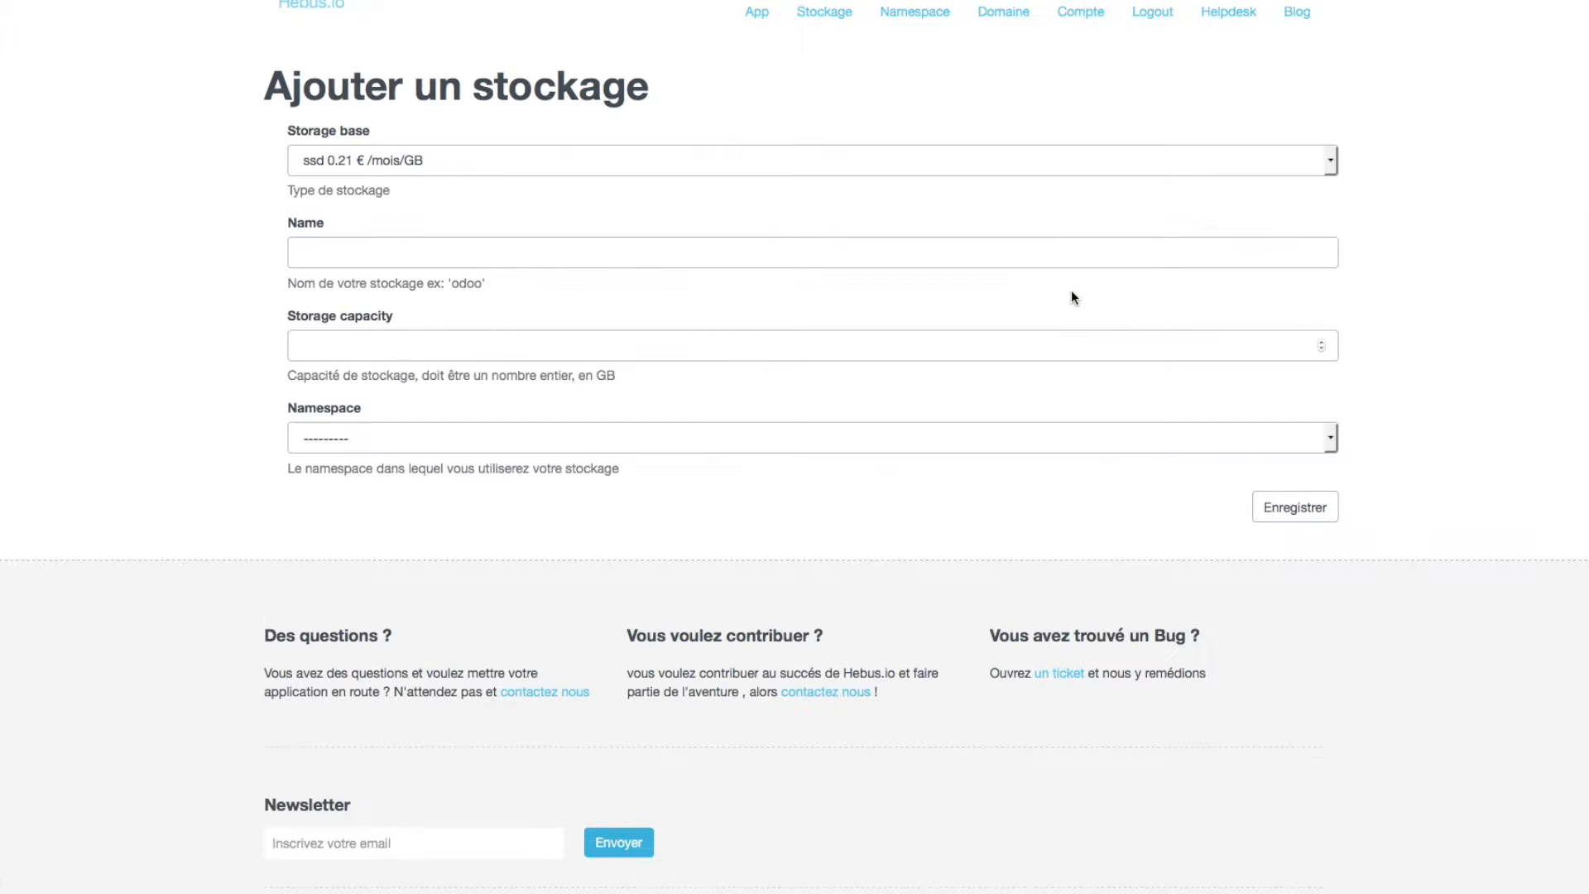
{"action": "left_click", "coordinate": [1083, 257]}
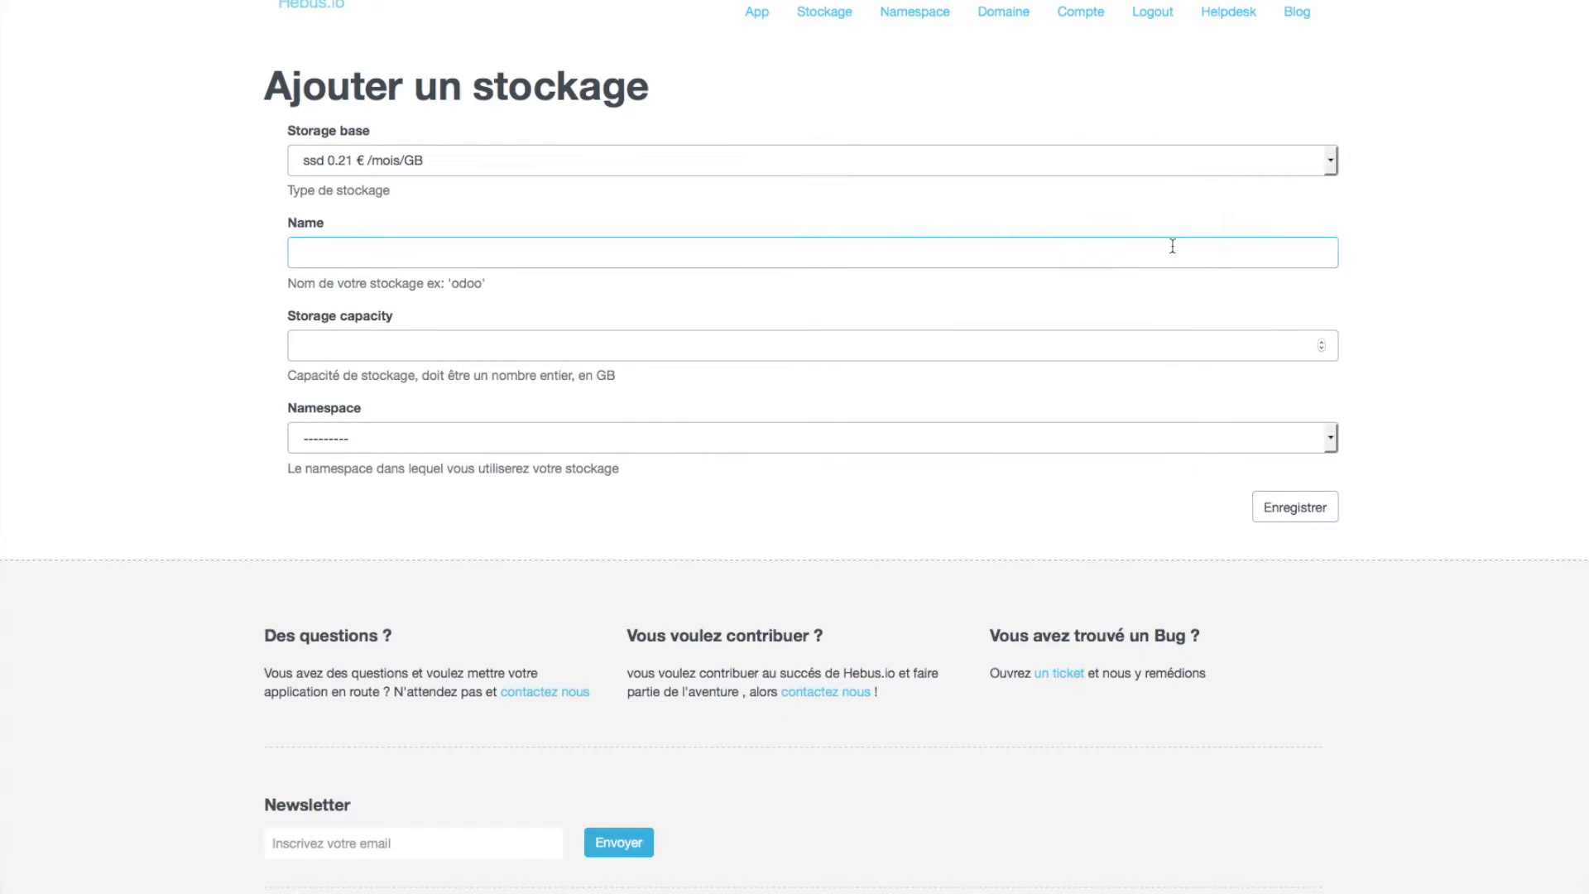
{"action": "type", "text": "odoo"}
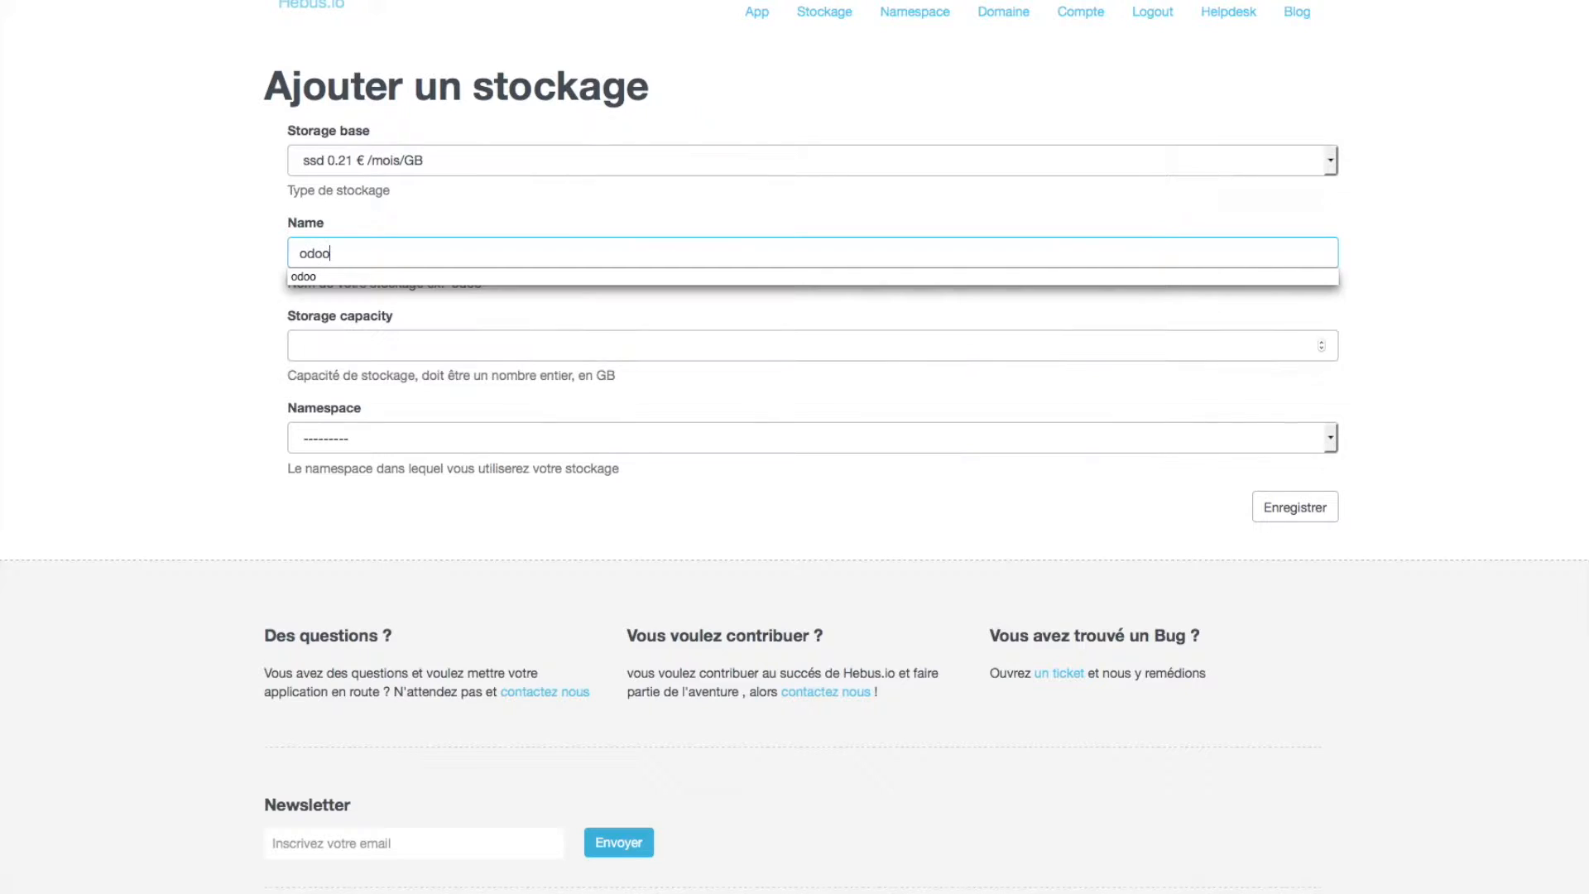
{"action": "type", "text": "-bdd"}
{"action": "left_click", "coordinate": [1049, 352]}
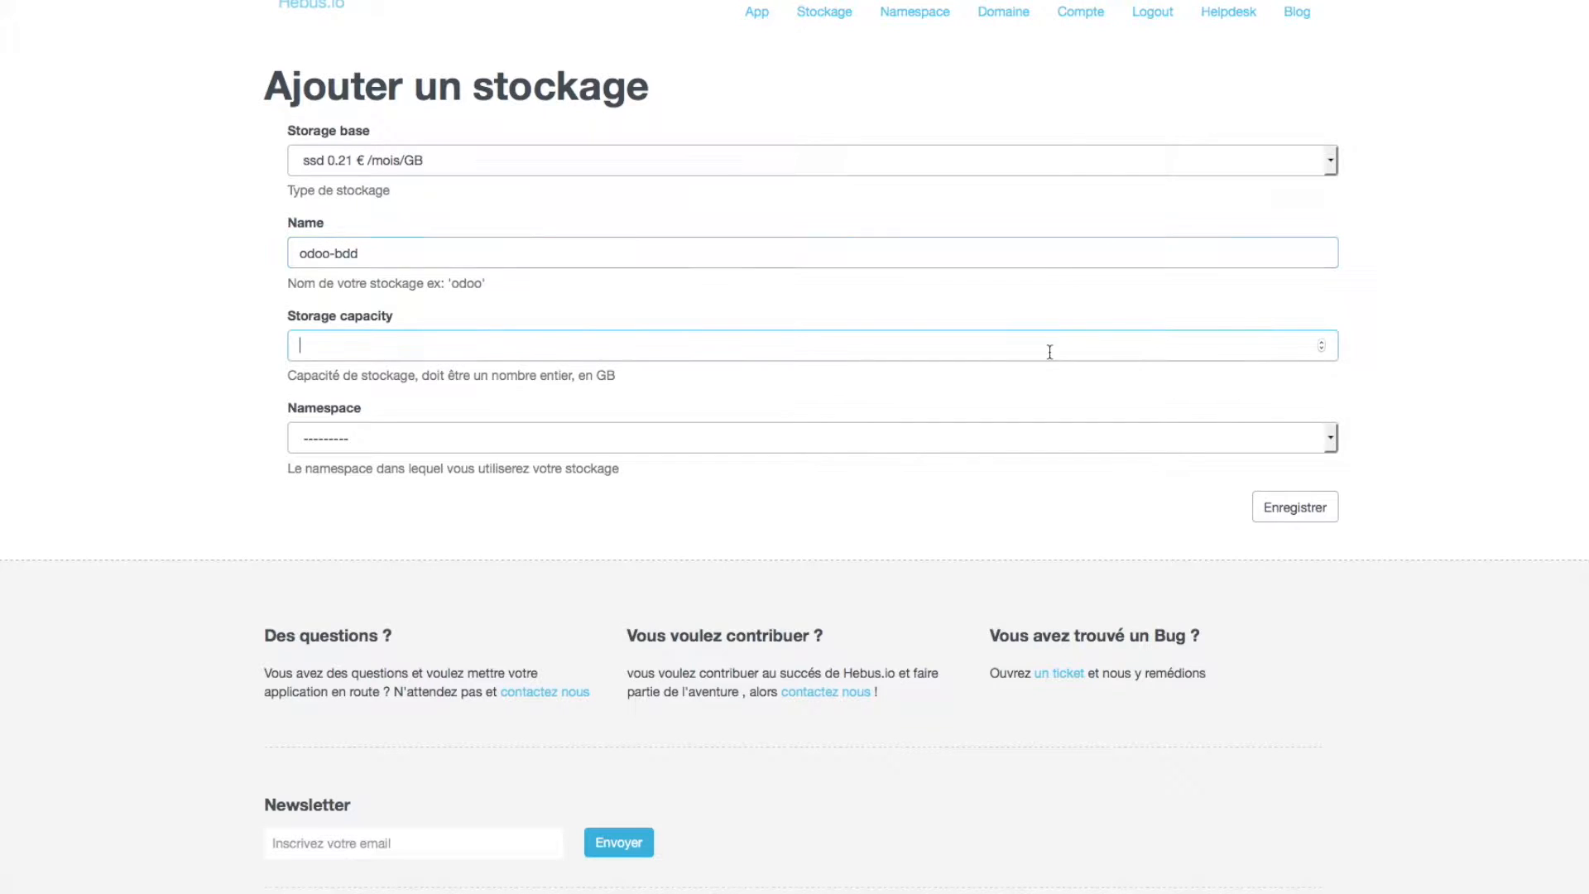
{"action": "type", "text": "1"}
{"action": "left_click", "coordinate": [1021, 438]}
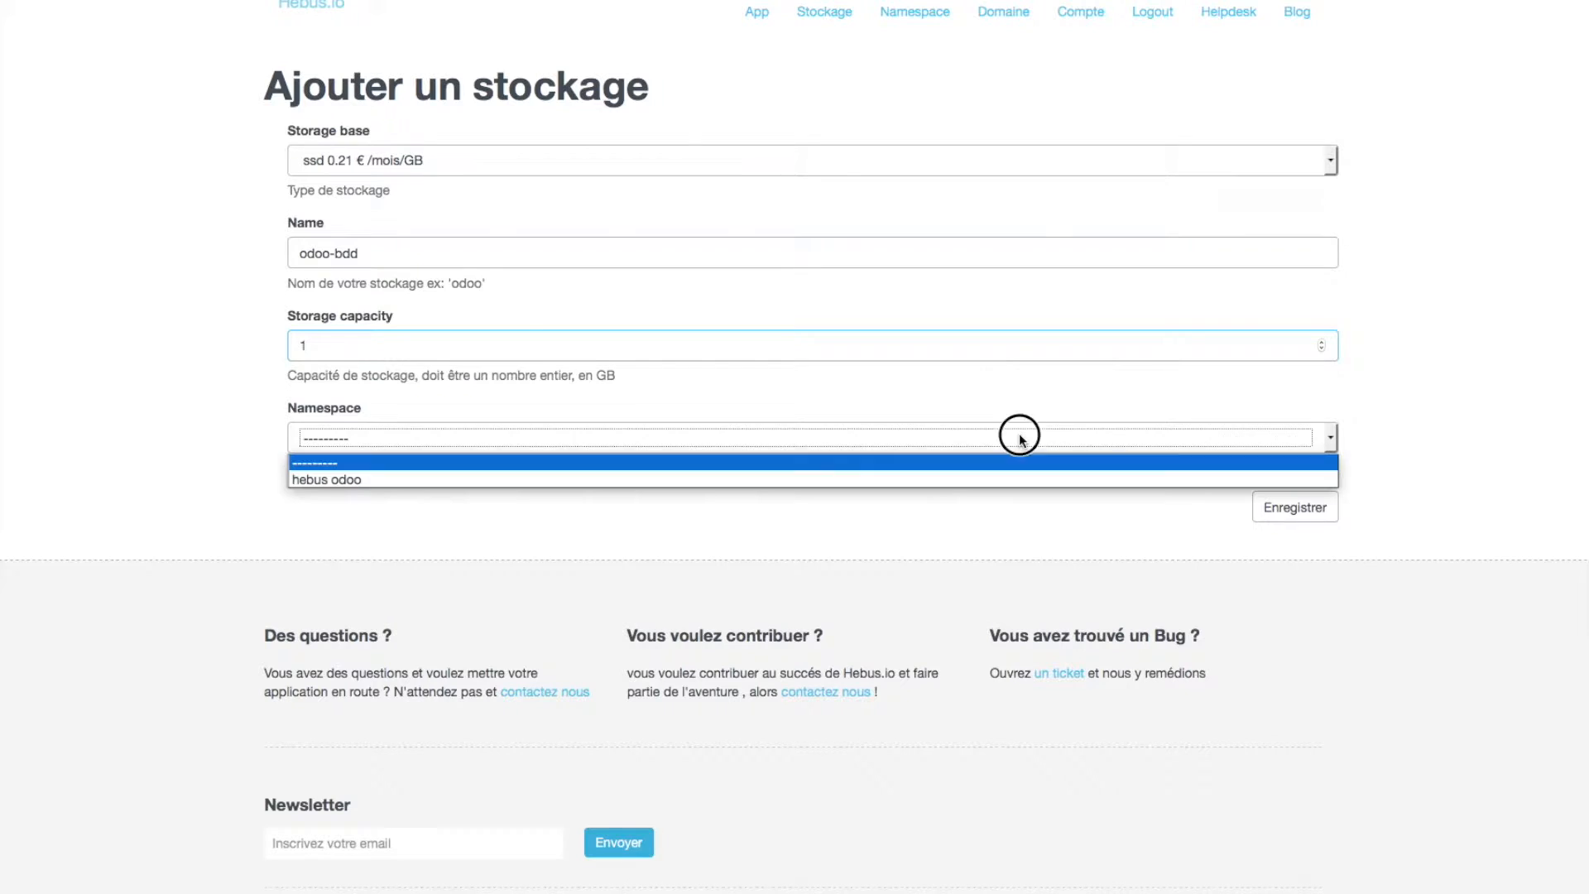
{"action": "left_click", "coordinate": [1020, 478]}
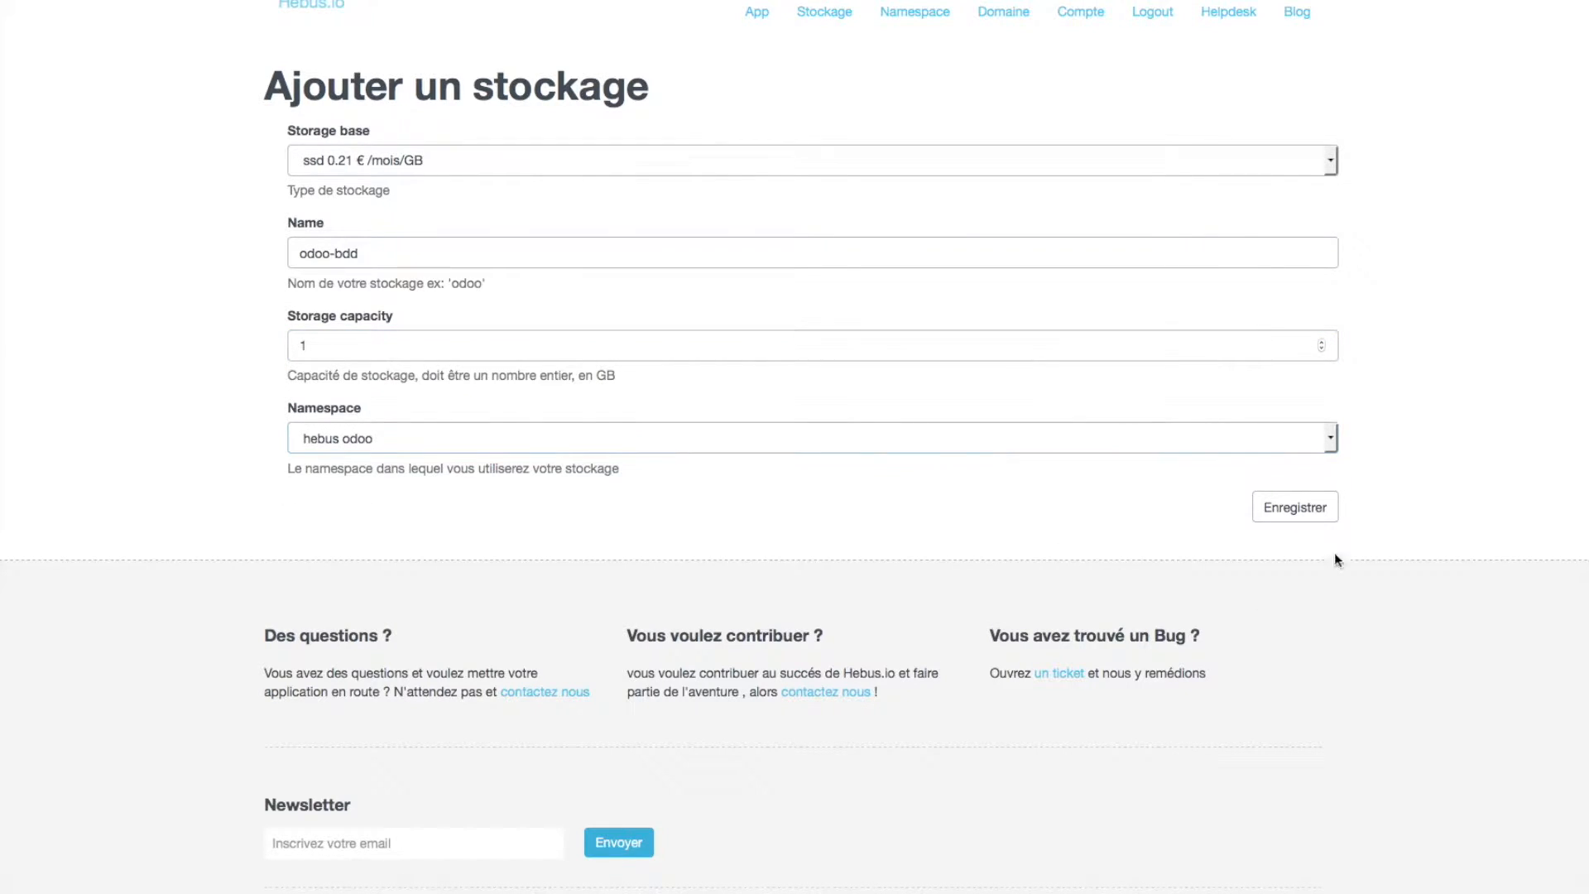
{"action": "left_click", "coordinate": [1291, 505]}
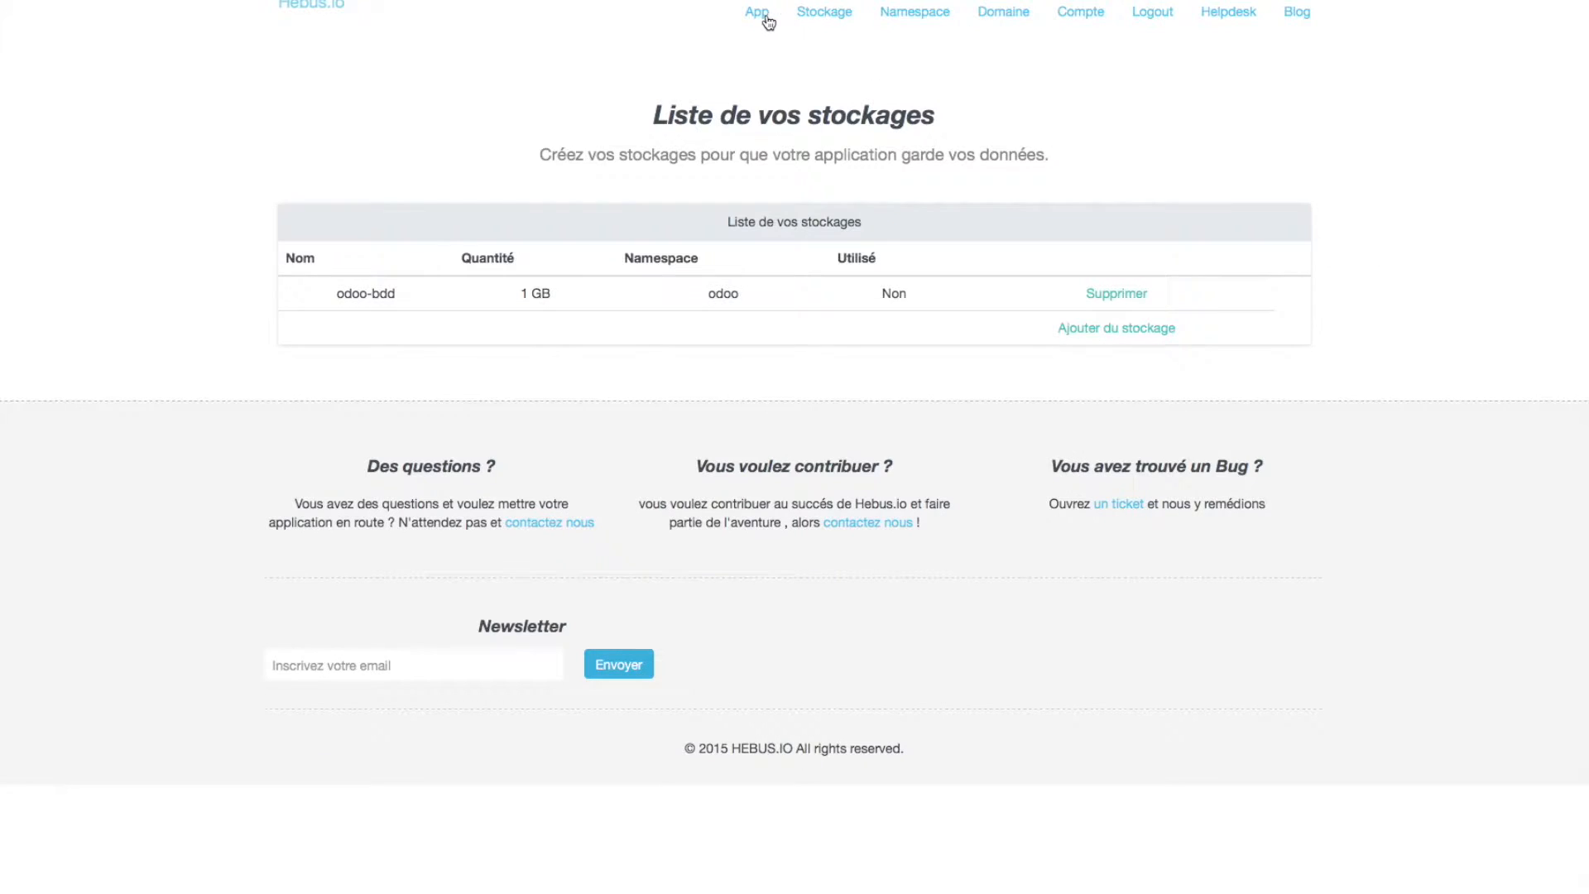
{"action": "left_click", "coordinate": [766, 20]}
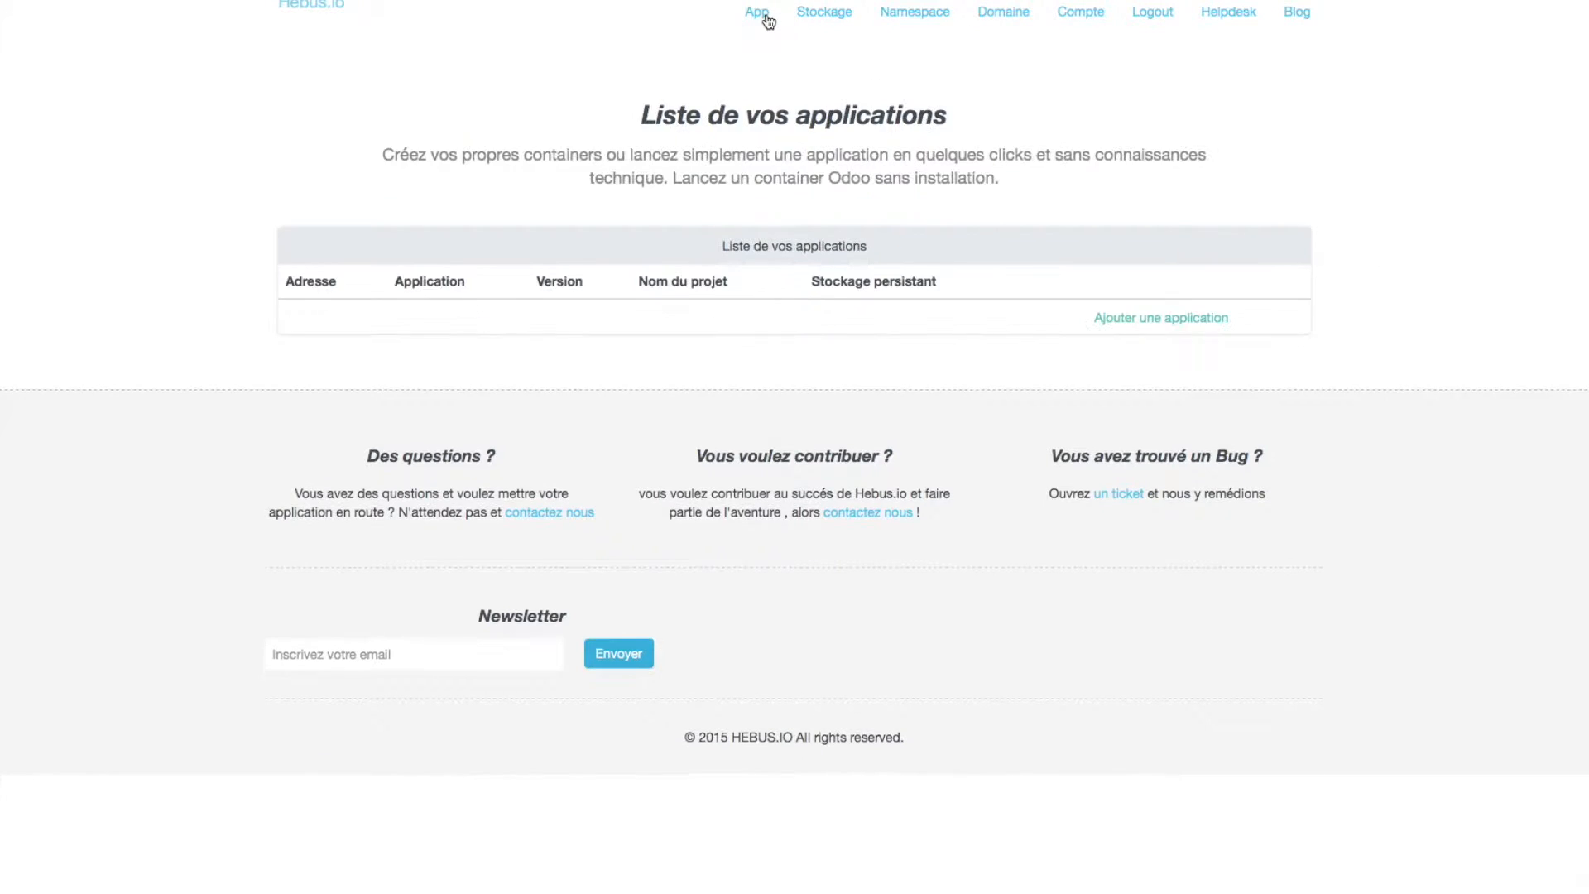
- Start a new application named odoo9 using the Odoo 9 persistant template
{"action": "left_click", "coordinate": [1189, 321]}
{"action": "left_click", "coordinate": [1170, 170]}
{"action": "type", "text": "o"}
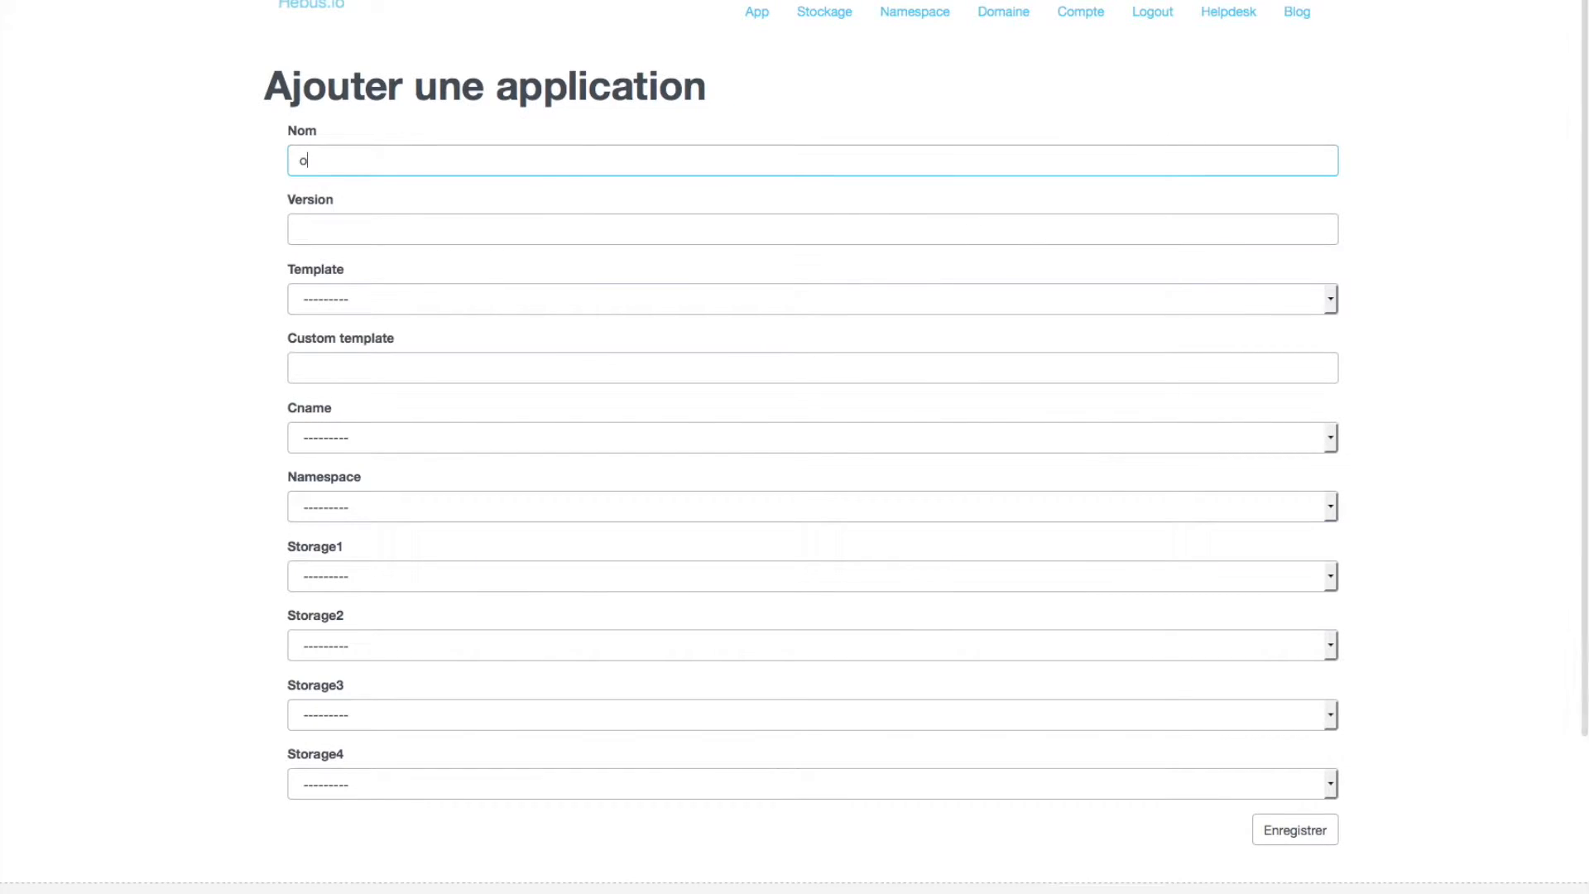
{"action": "type", "text": "doo9"}
{"action": "key", "text": "Tab"}
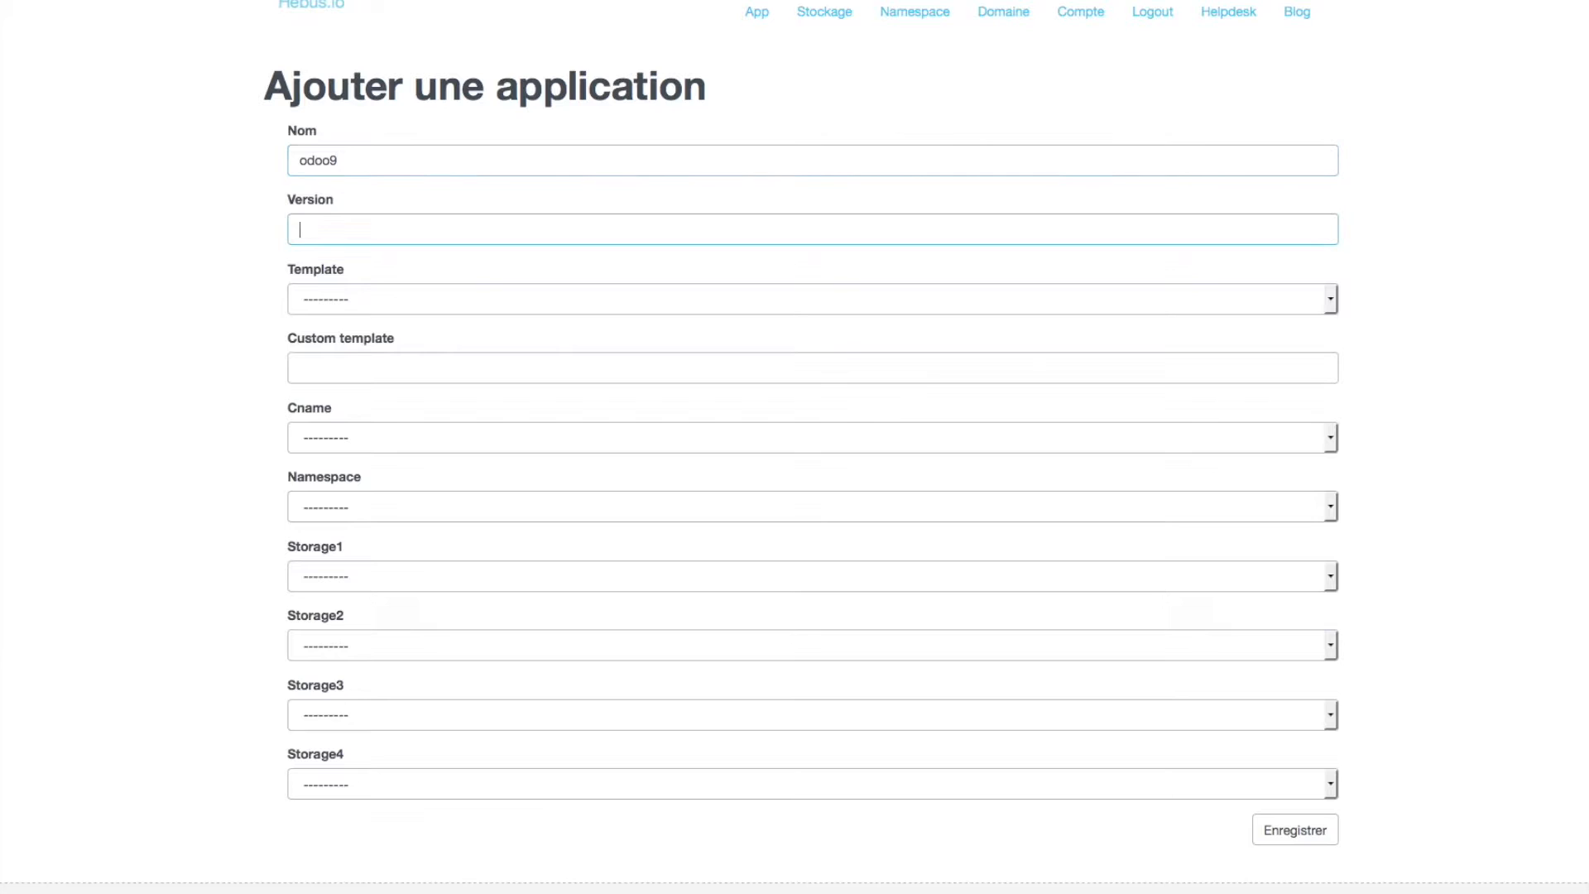
{"action": "type", "text": "9"}
{"action": "key", "text": "Tab"}
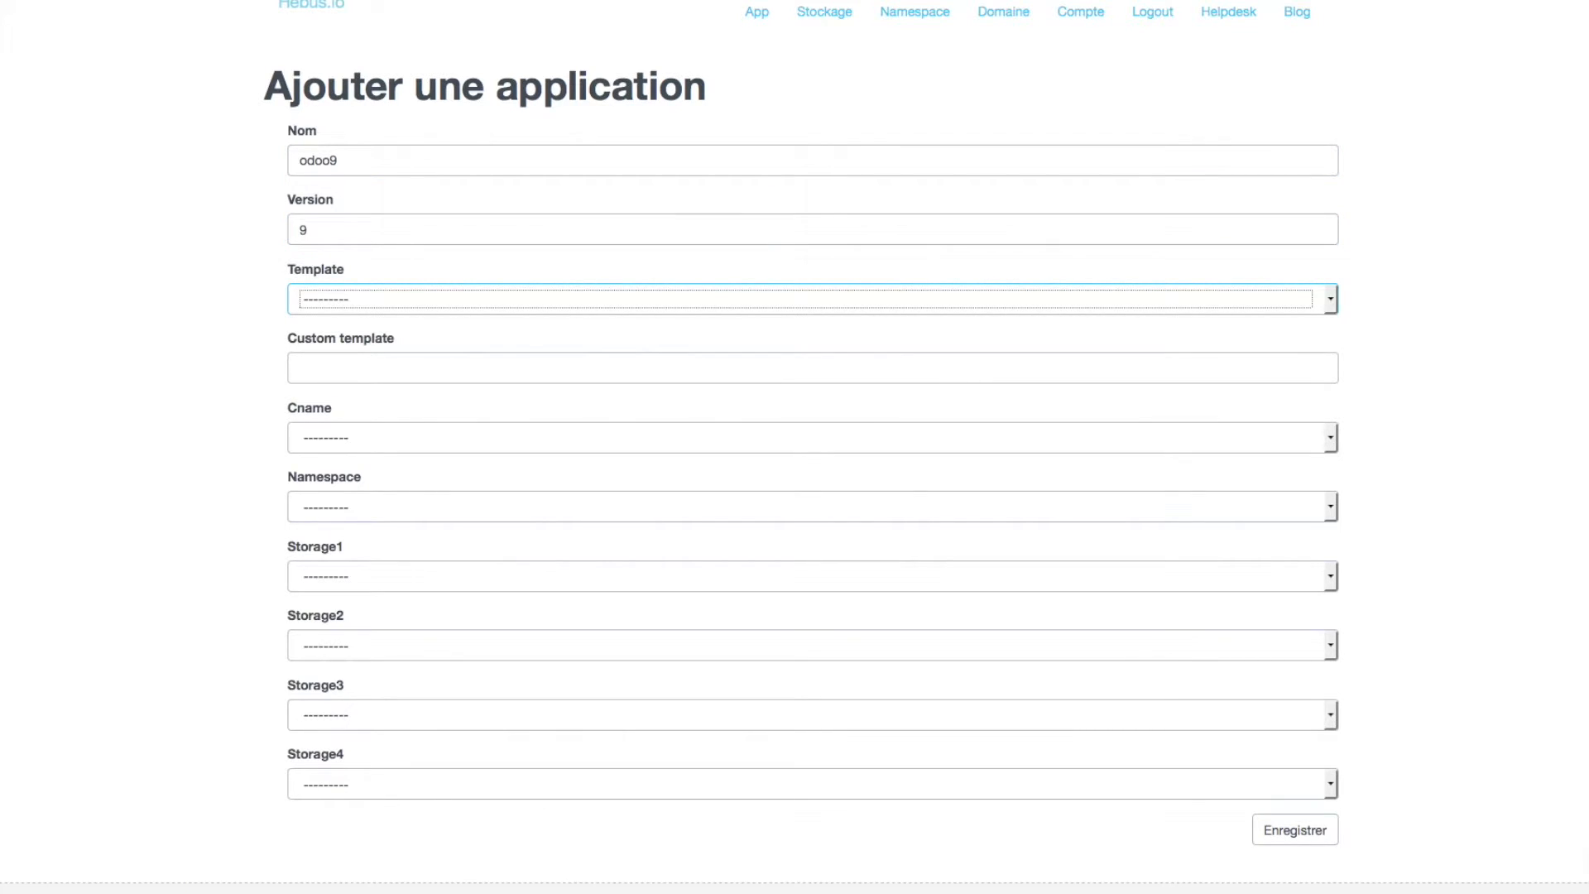
{"action": "left_click", "coordinate": [1330, 299]}
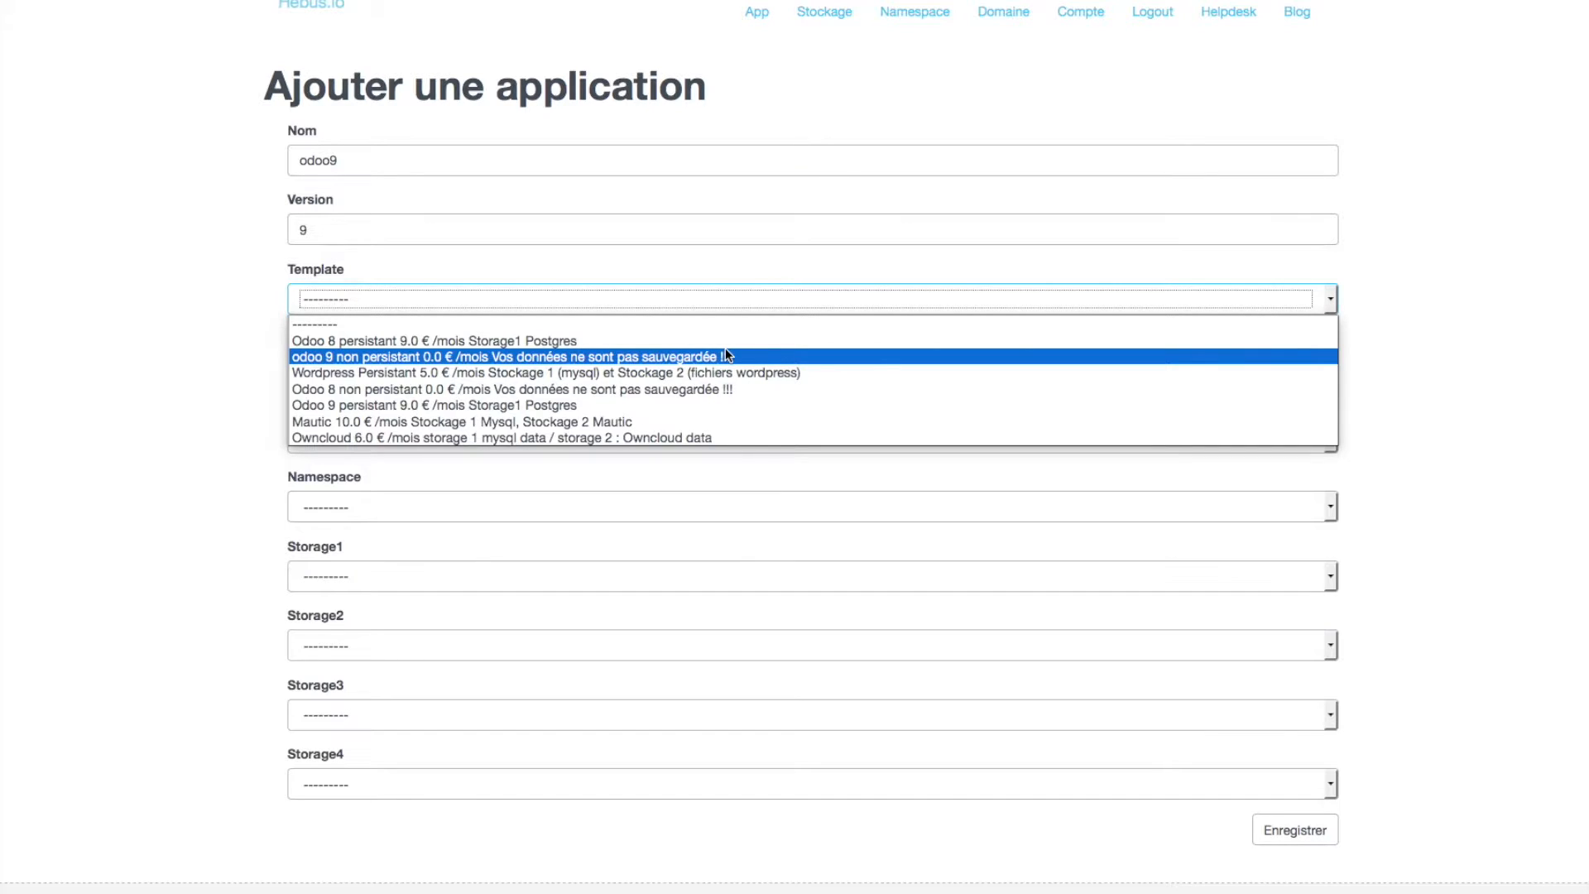
{"action": "left_click", "coordinate": [336, 409]}
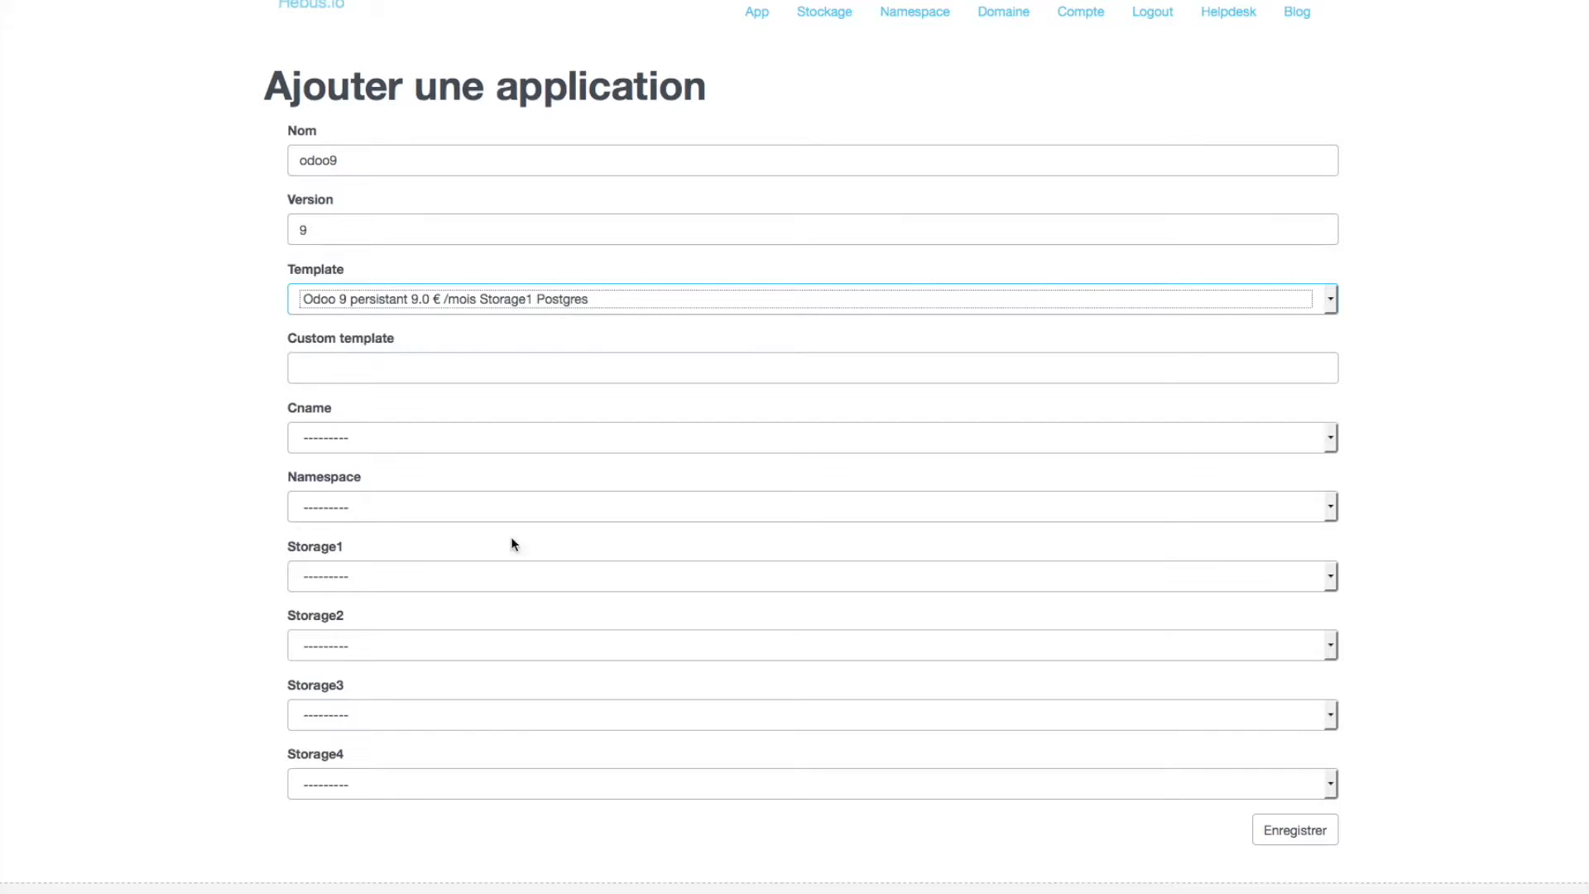
- Attach odoo-bdd storage, tutorial-odoo domain and hebus odoo namespace, then save the application
{"action": "left_click", "coordinate": [412, 573]}
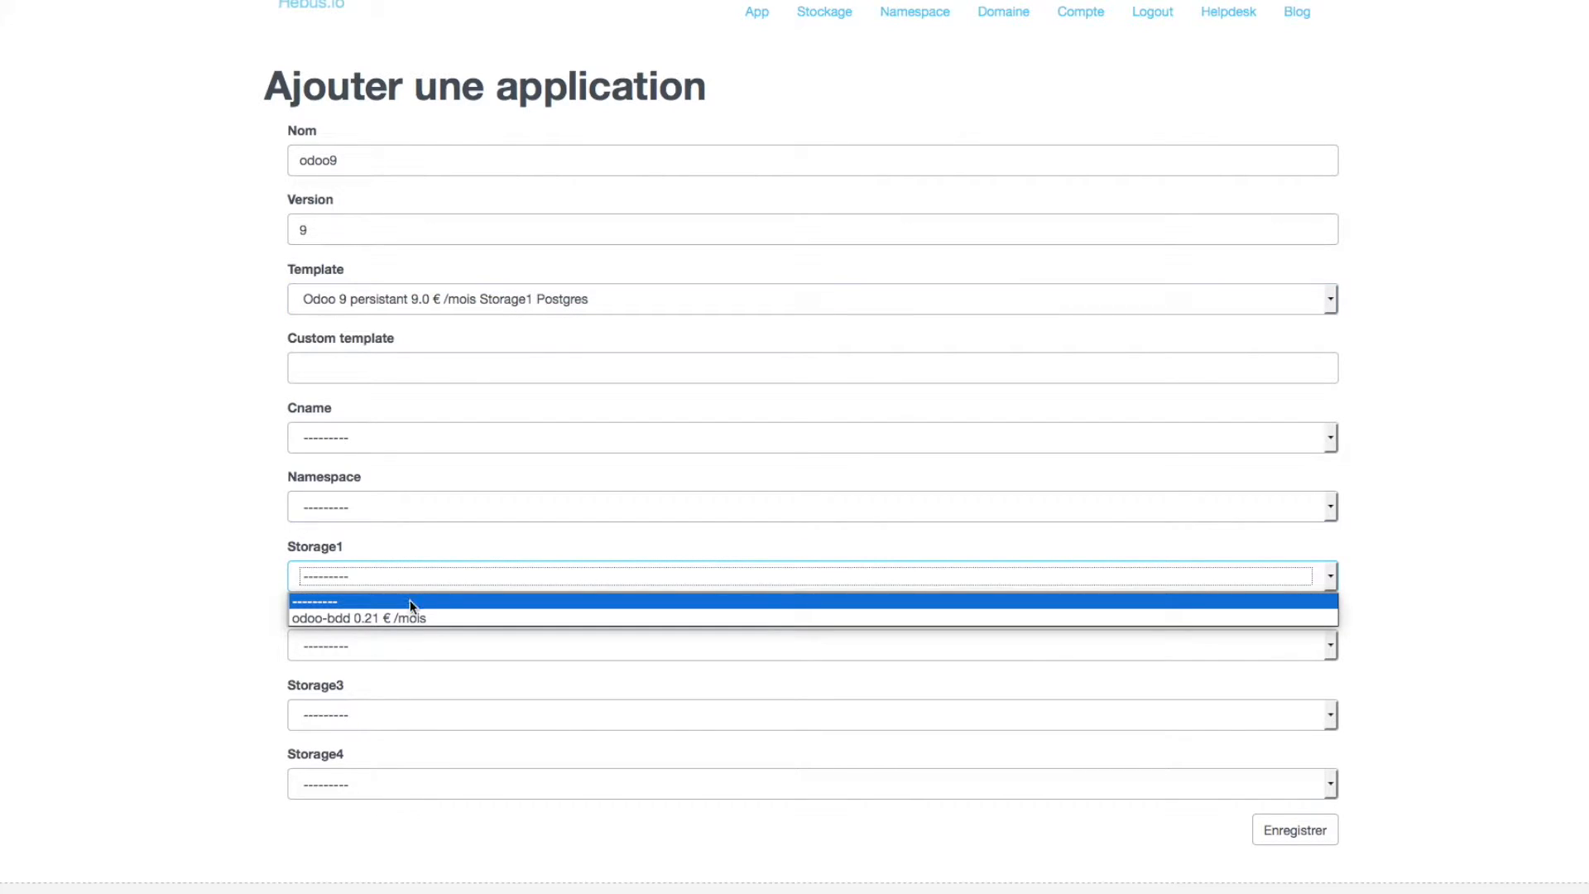
{"action": "left_click", "coordinate": [409, 619]}
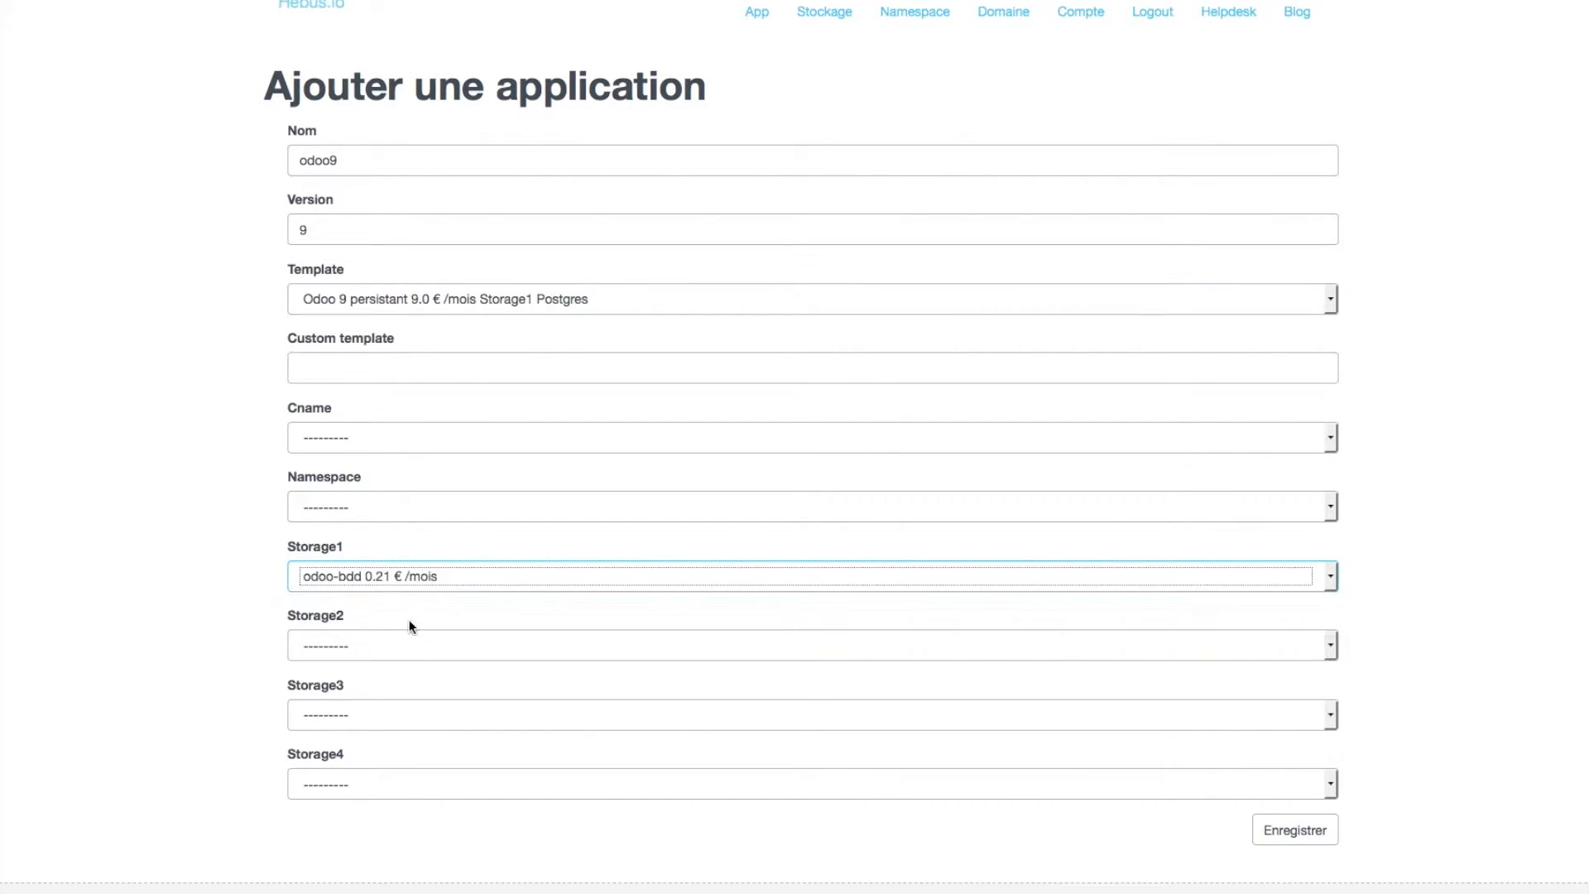
{"action": "left_click", "coordinate": [404, 441]}
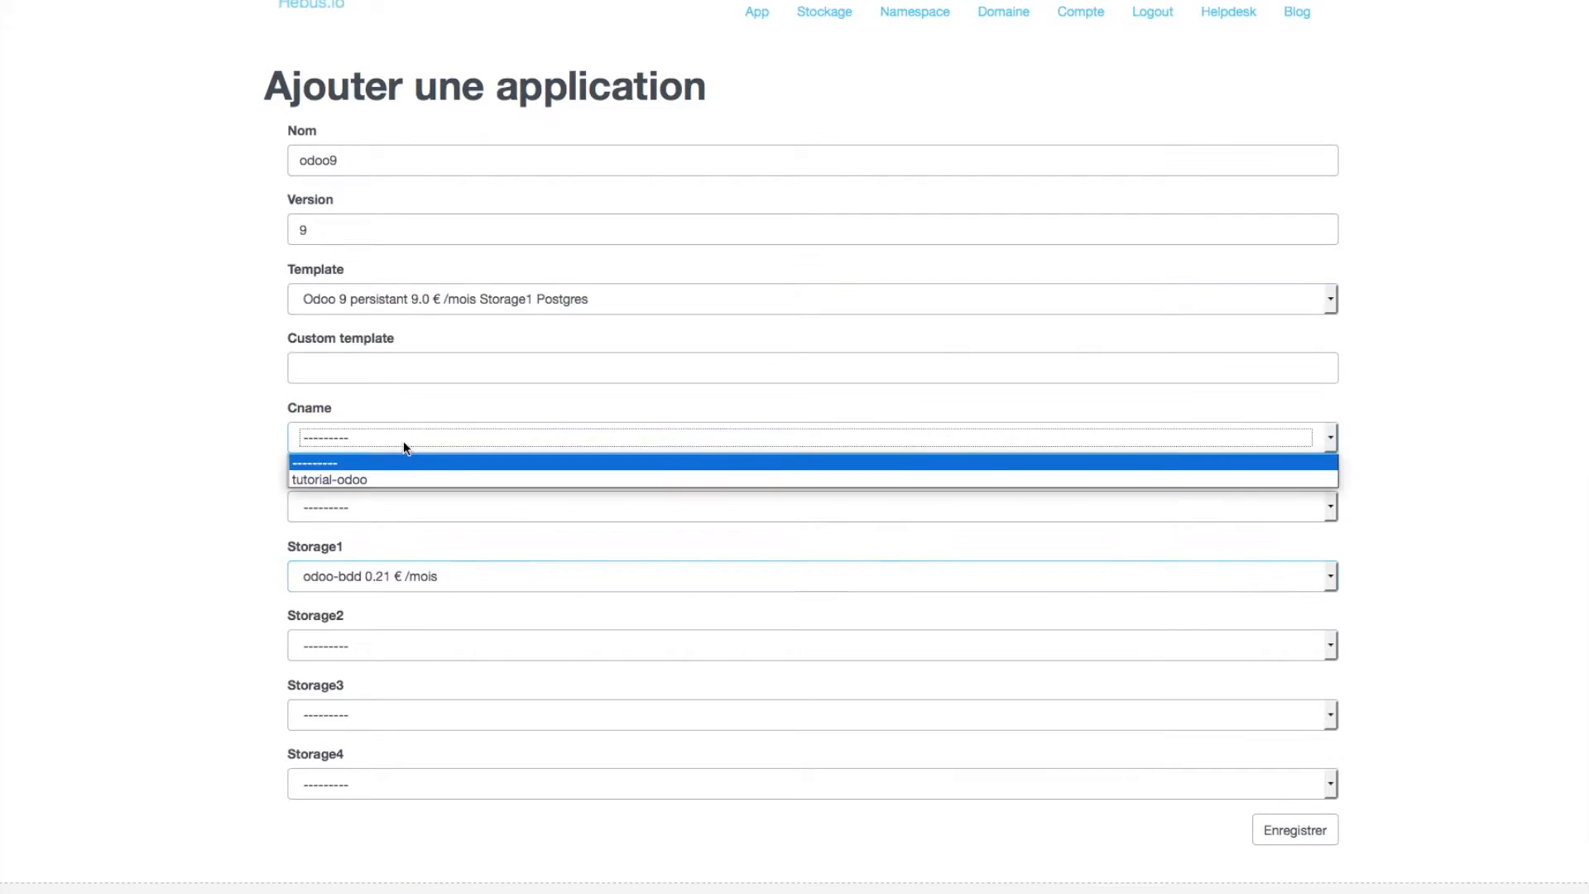
{"action": "left_click", "coordinate": [384, 480]}
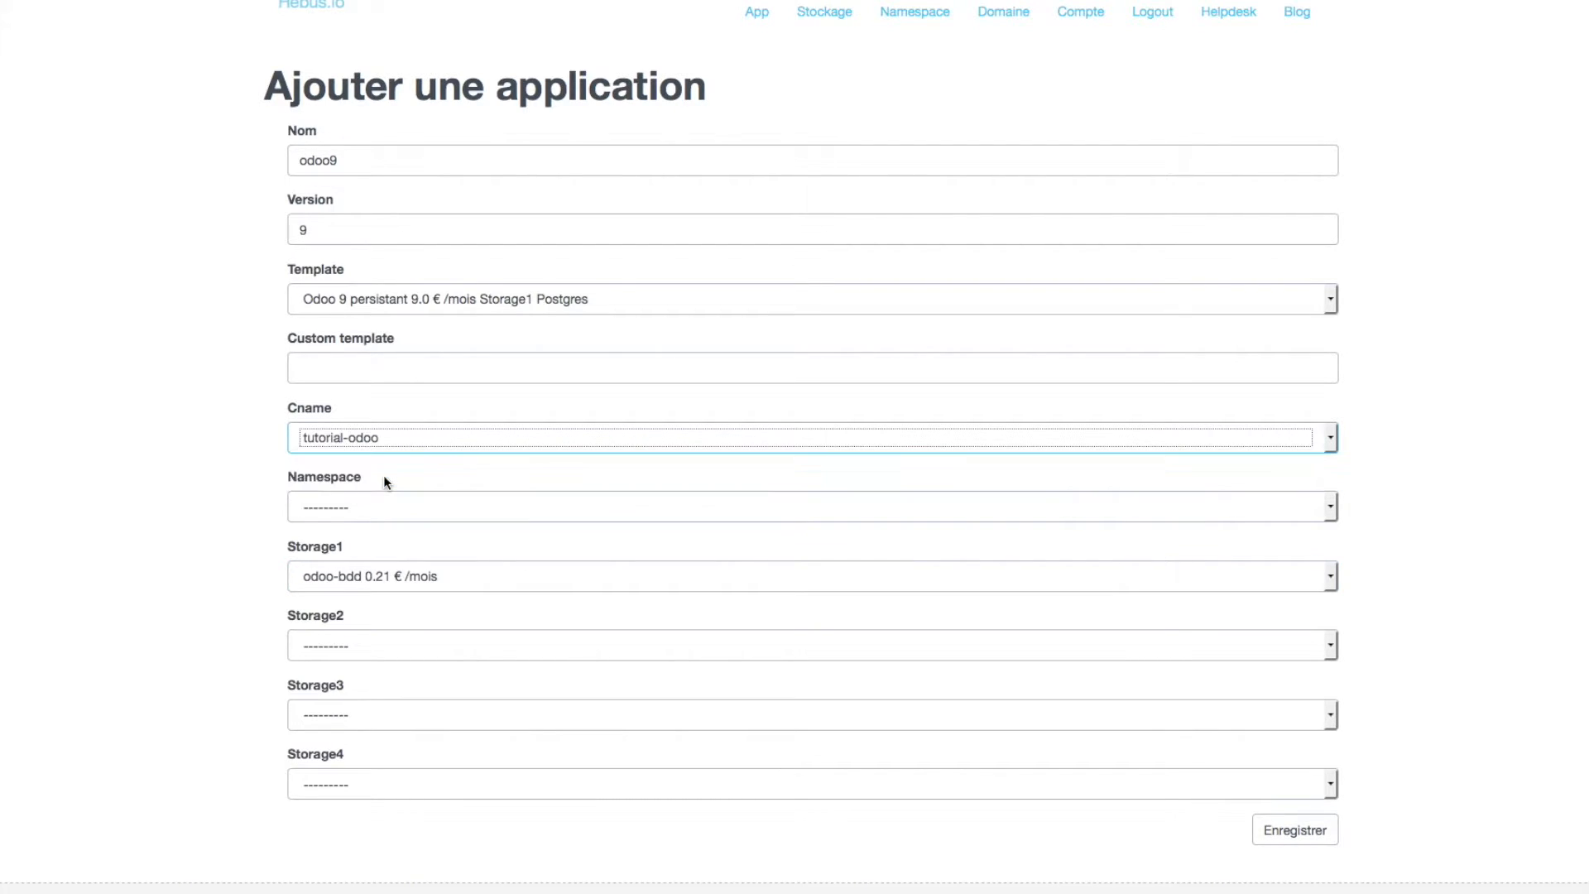
{"action": "left_click", "coordinate": [428, 508]}
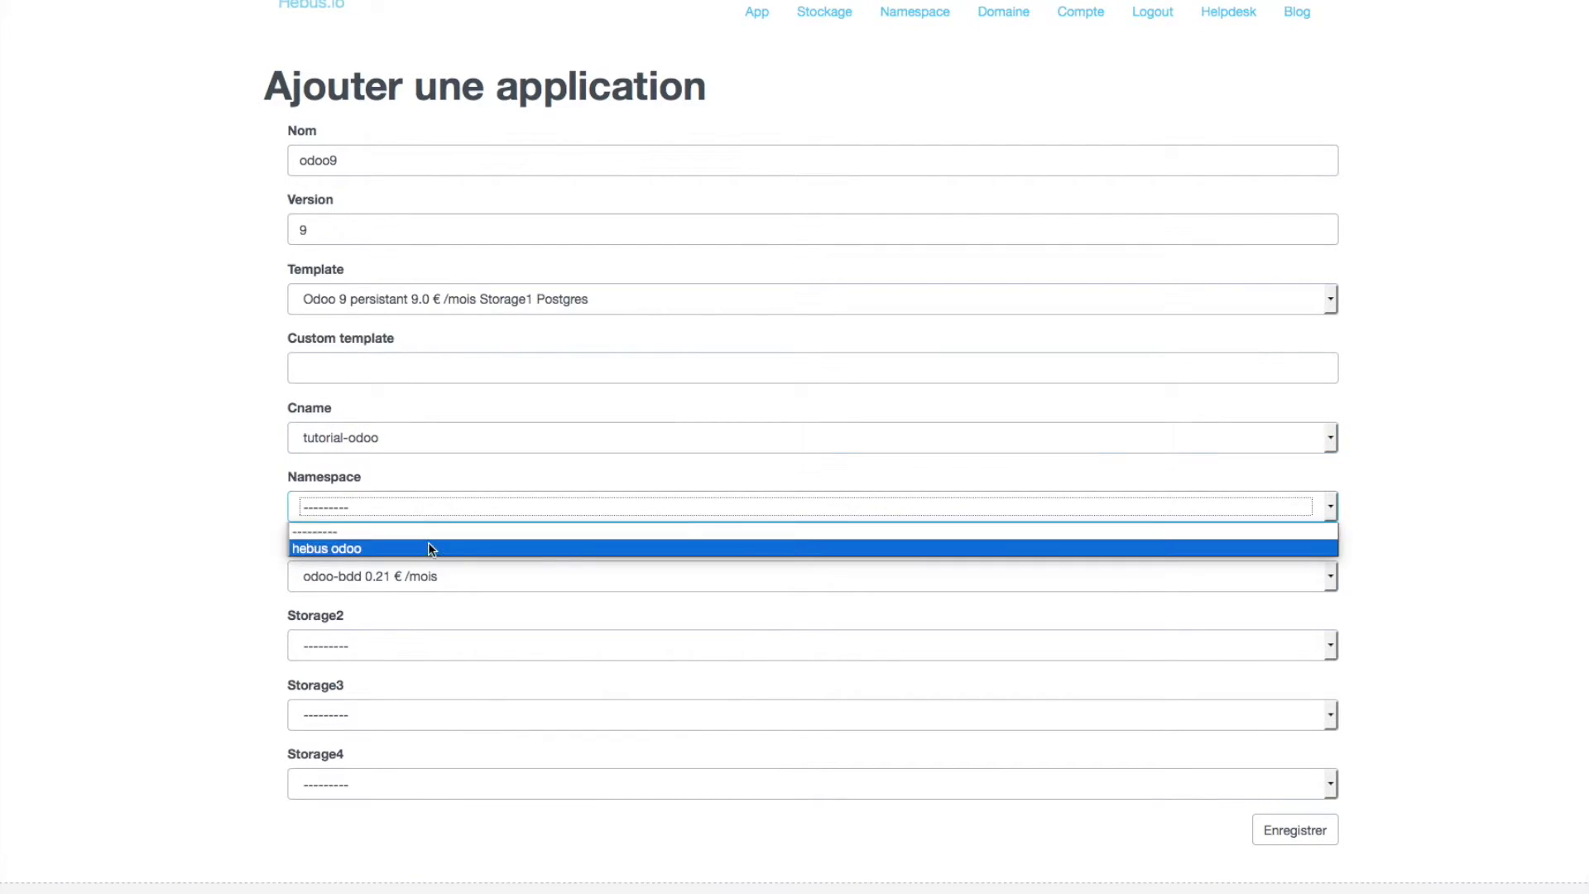
{"action": "left_click", "coordinate": [429, 546]}
{"action": "left_click", "coordinate": [1378, 696]}
{"action": "left_click", "coordinate": [1309, 834]}
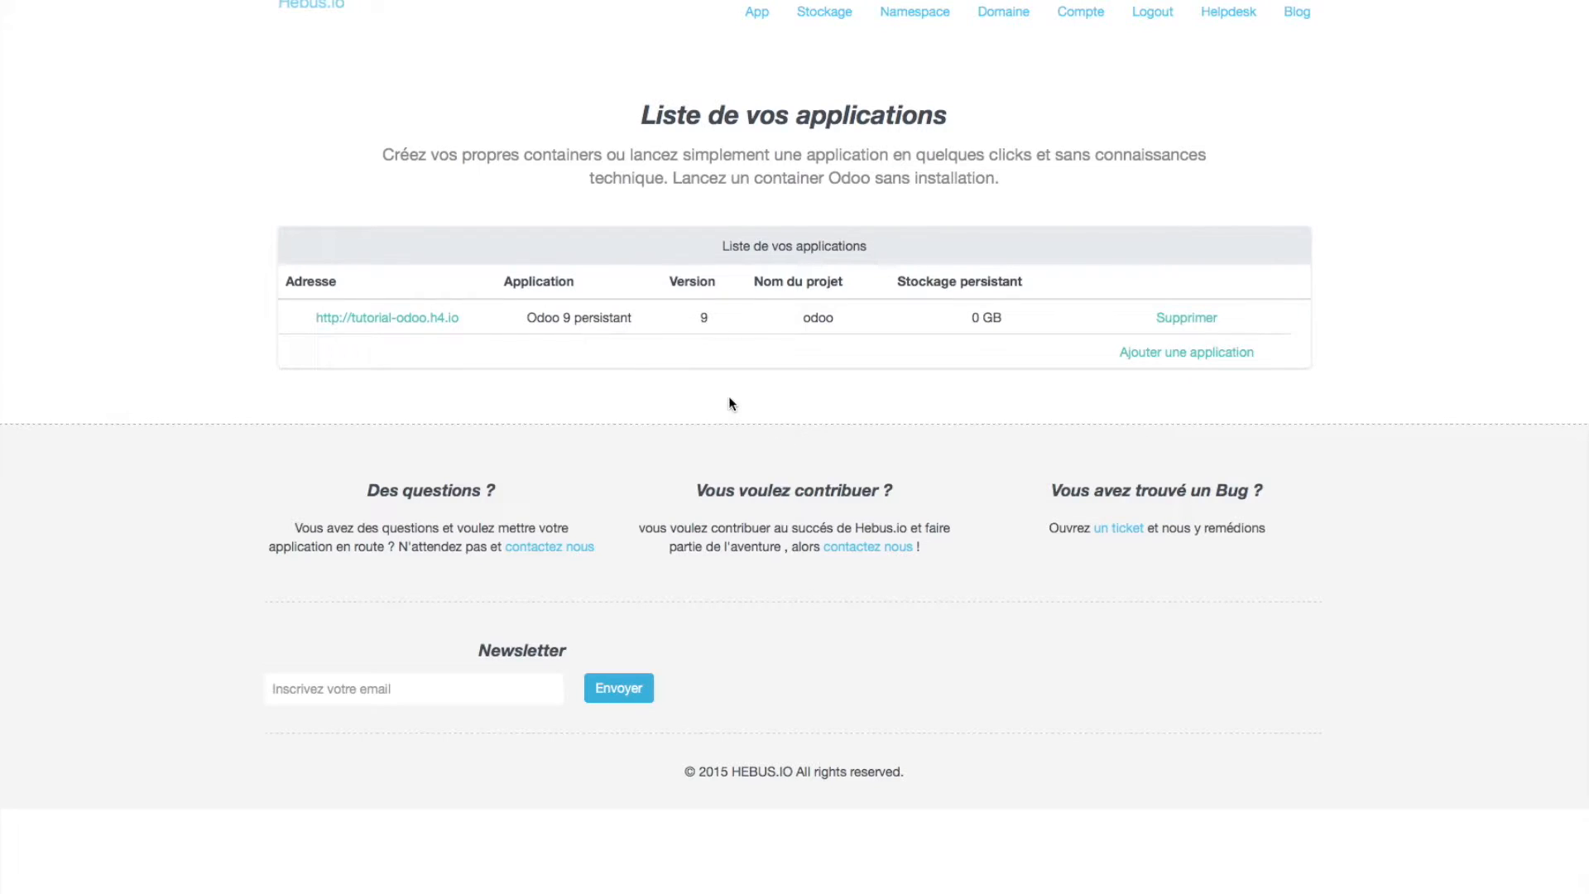
{"action": "left_click", "coordinate": [408, 320]}
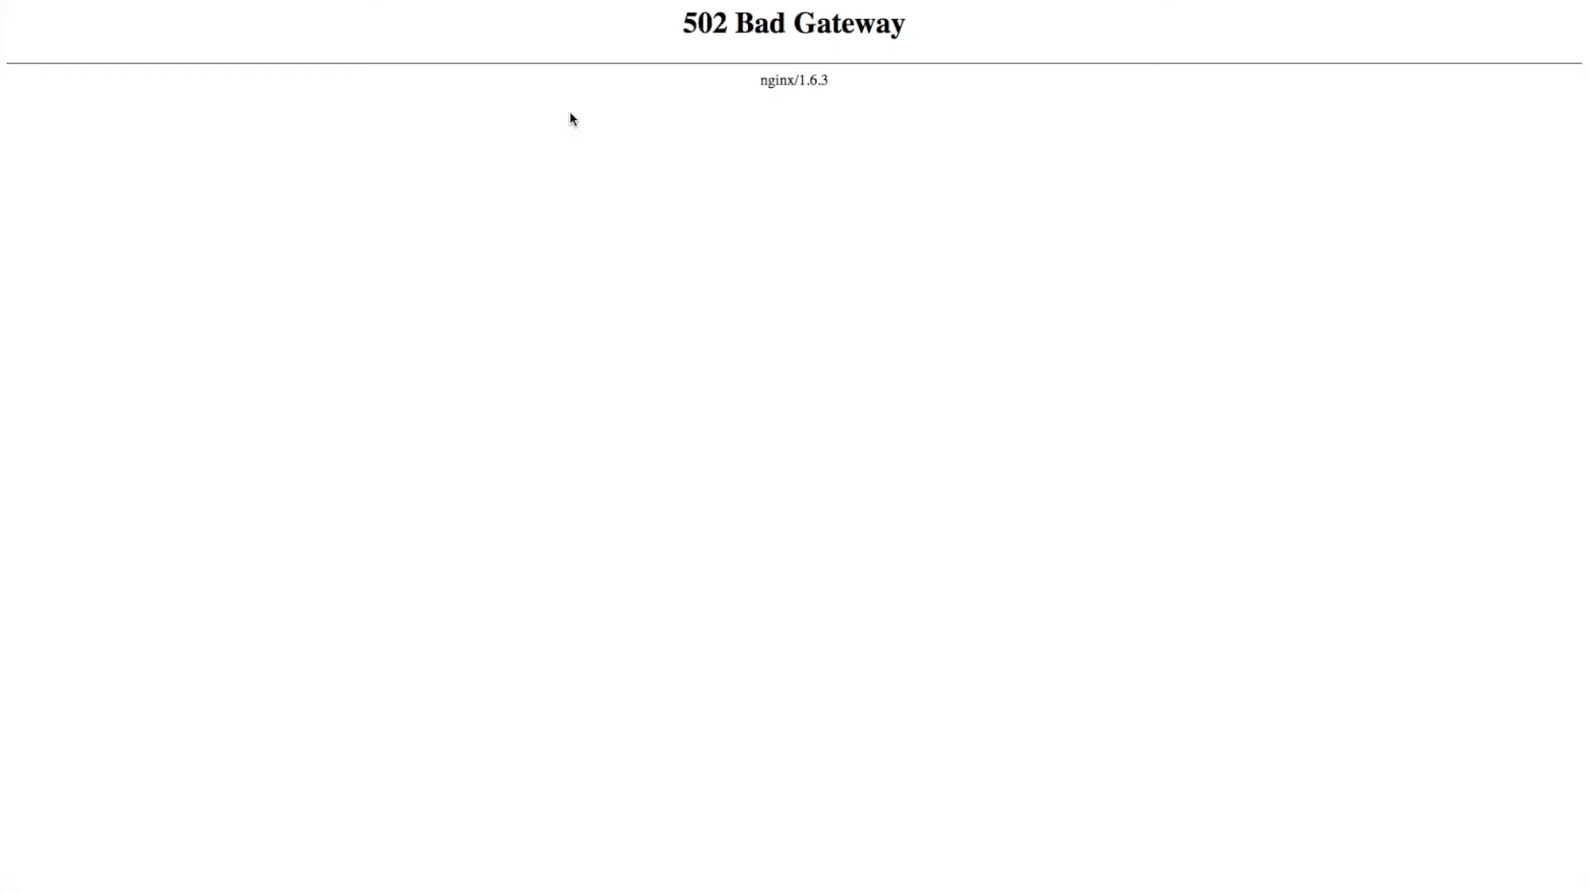
{"action": "key", "text": "super+r"}
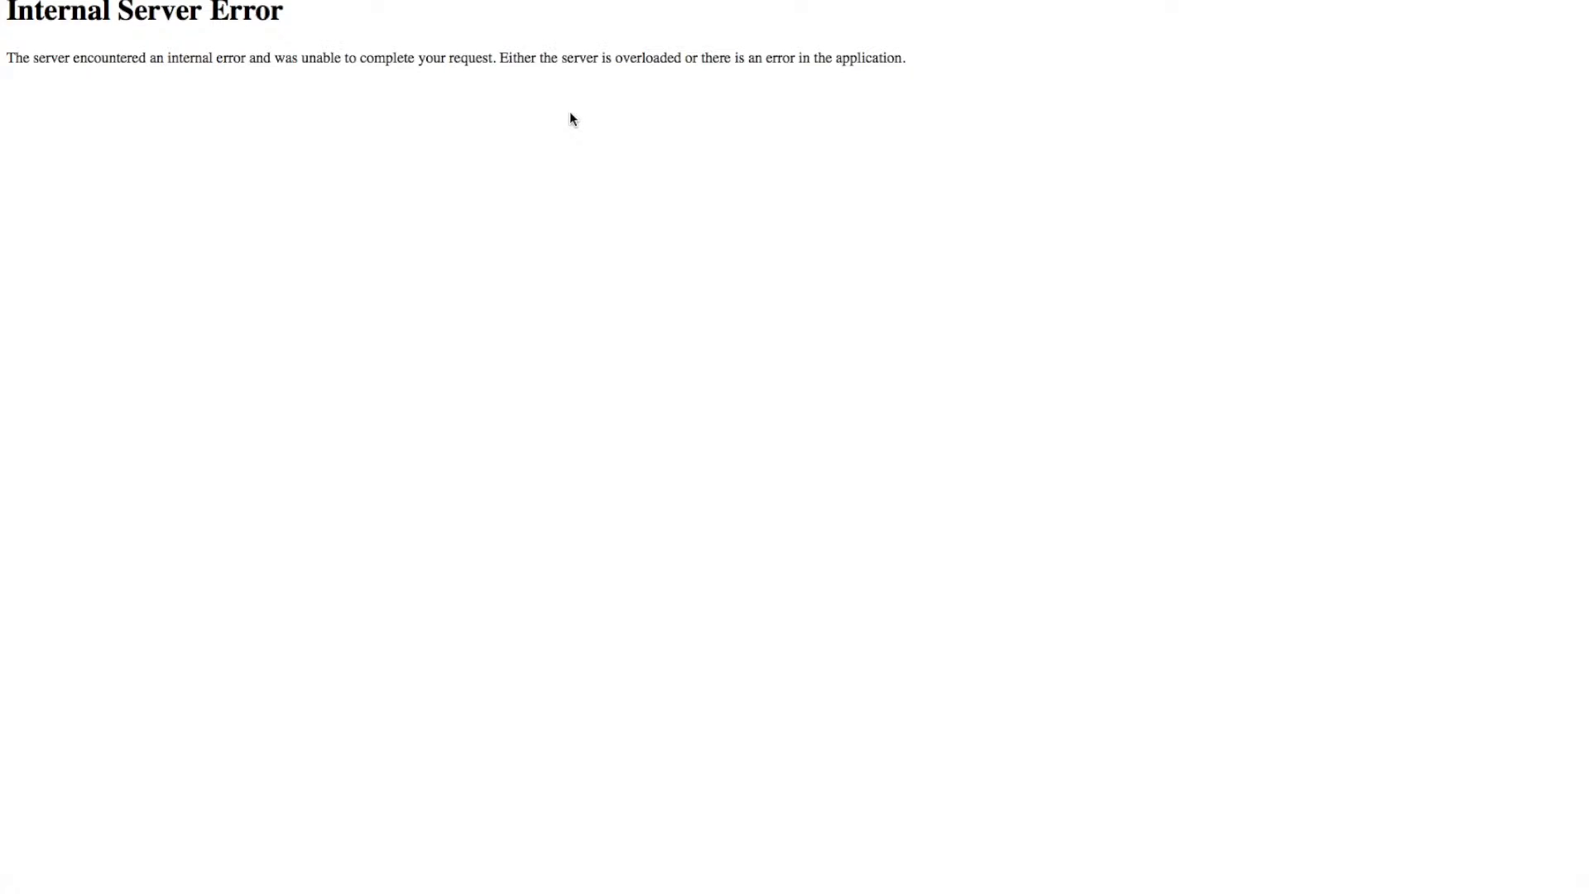
{"action": "key", "text": "super+r"}
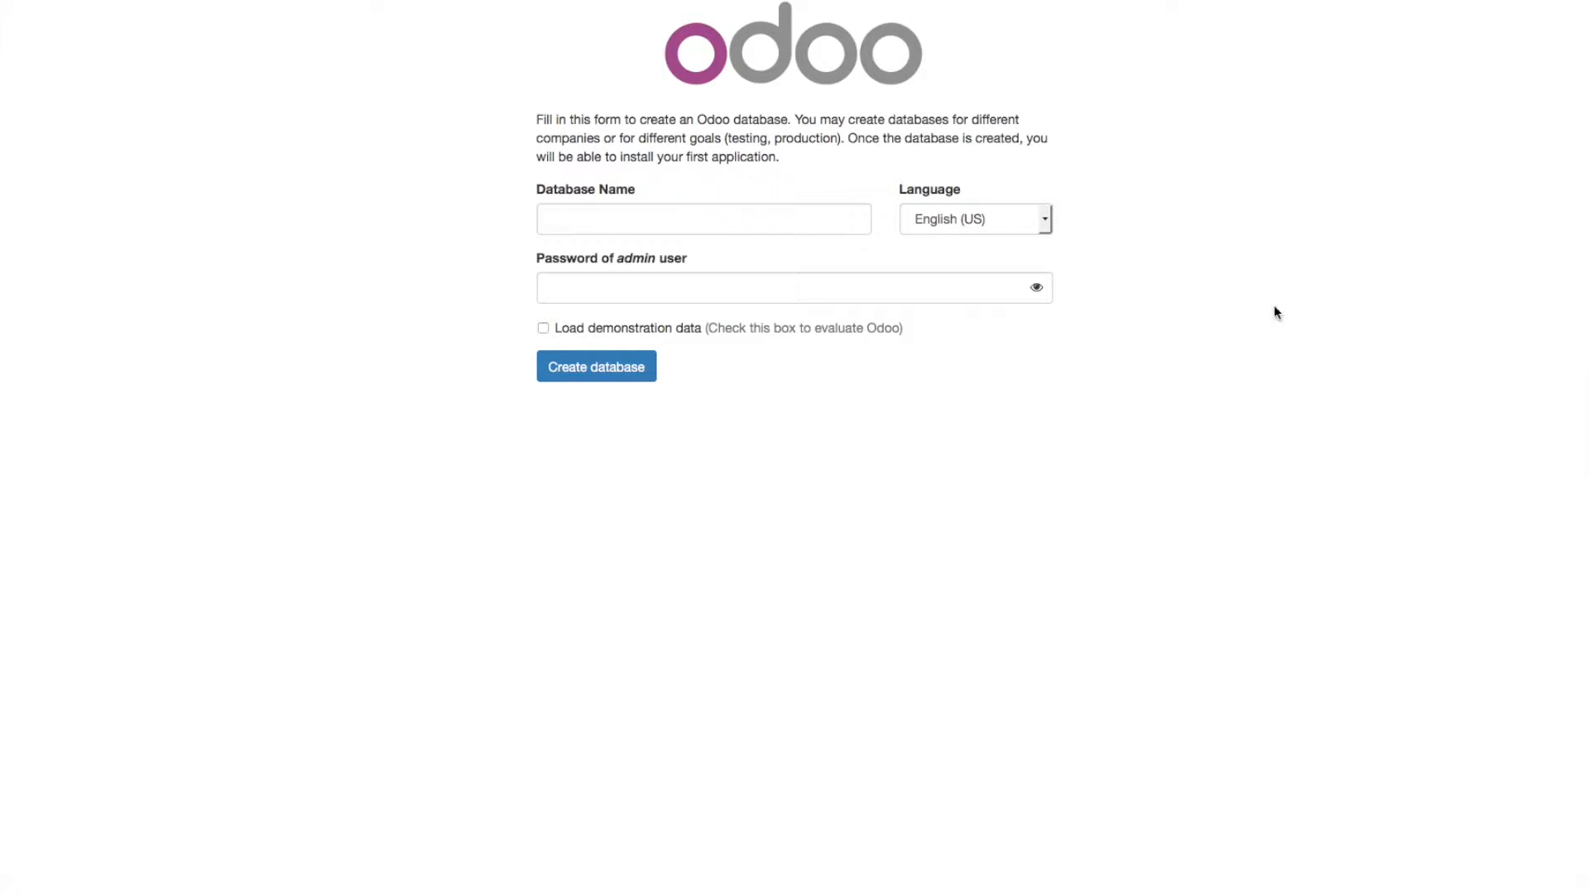
- Create the acme database in French / Français with an admin password and no demo data
{"action": "left_click", "coordinate": [989, 227]}
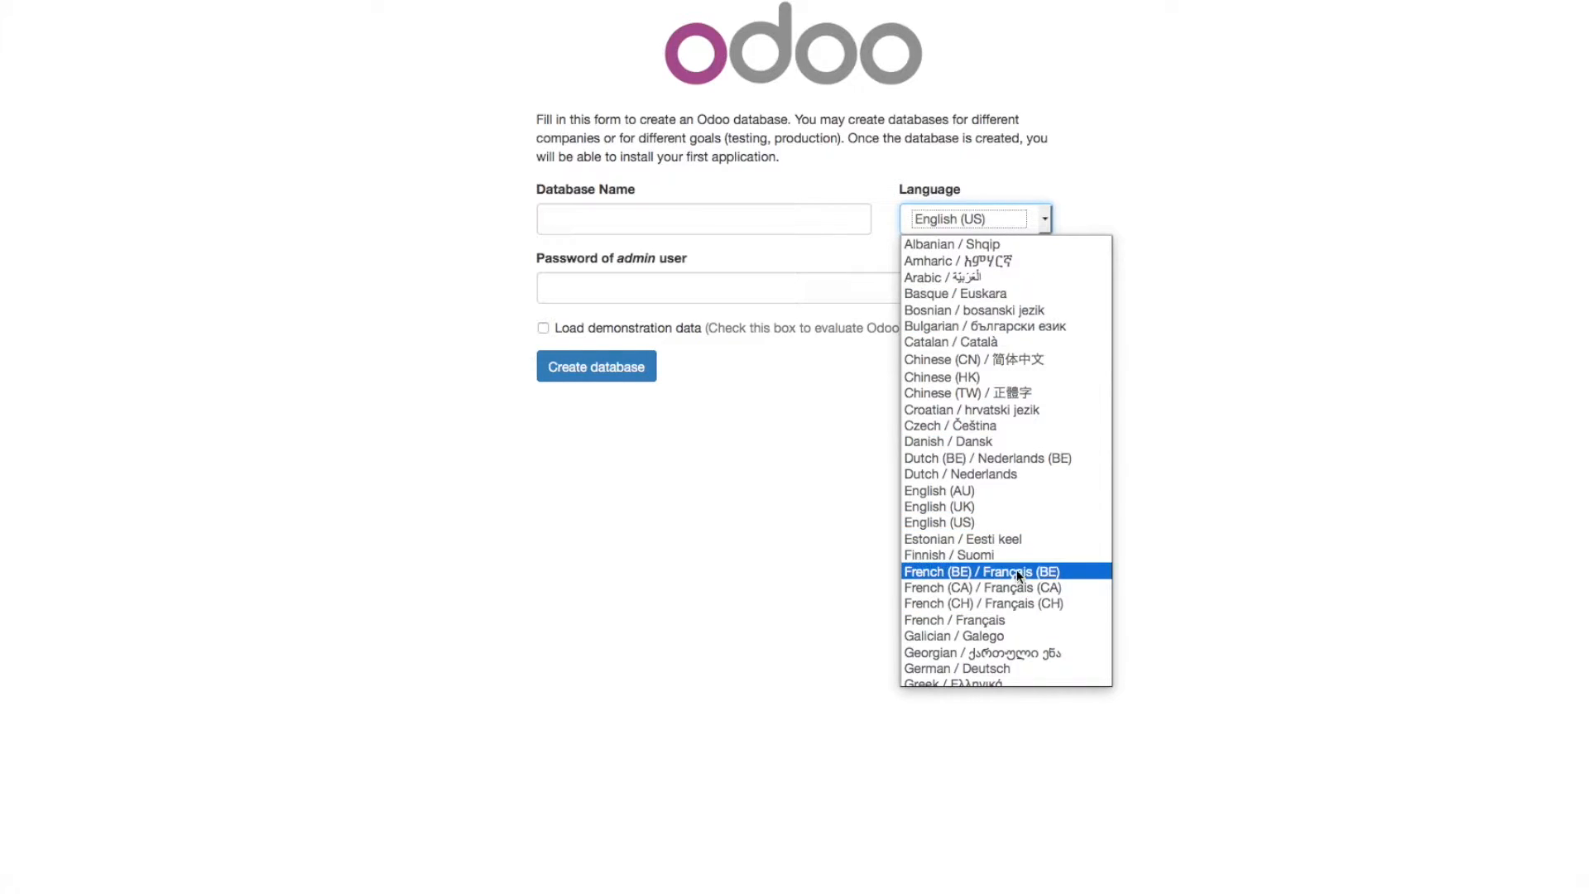
{"action": "left_click", "coordinate": [1027, 618]}
{"action": "left_click", "coordinate": [791, 220]}
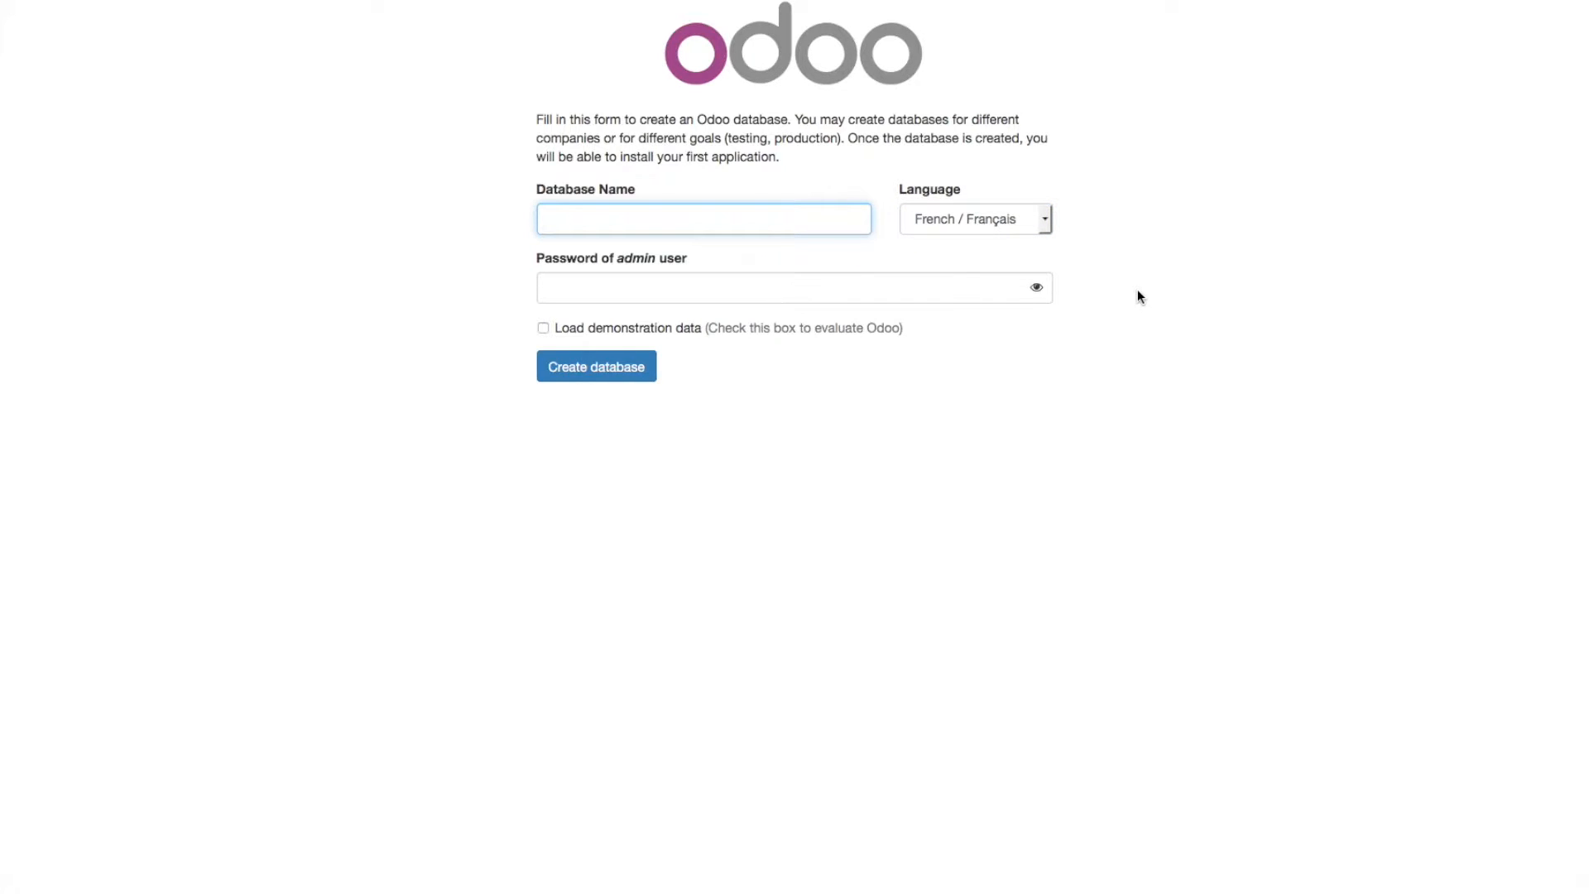
{"action": "type", "text": "acme"}
{"action": "key", "text": "Tab"}
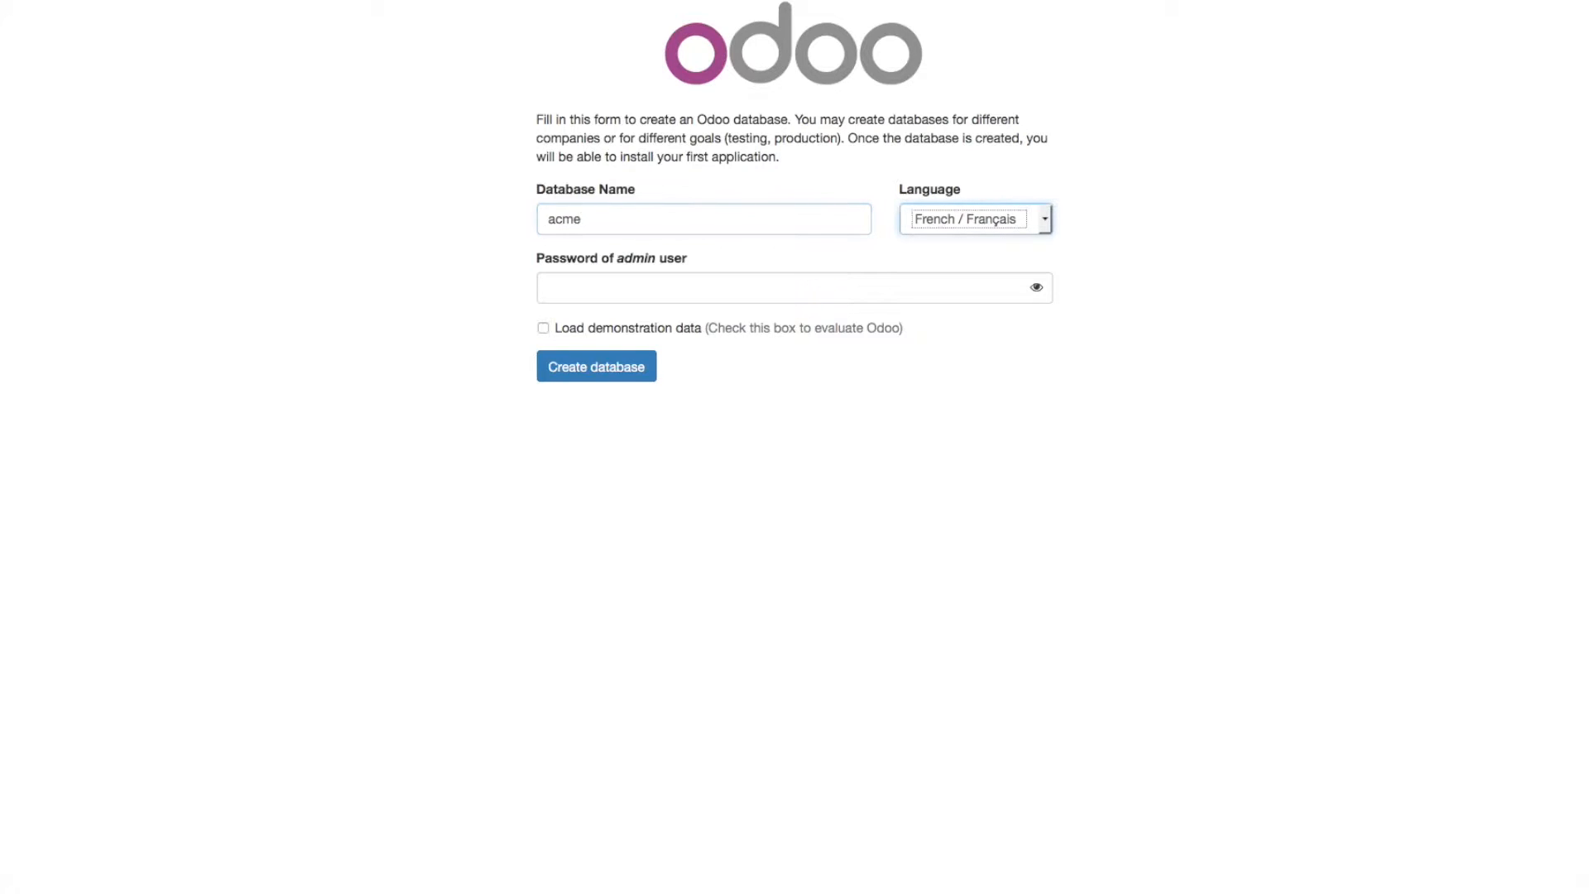
{"action": "key", "text": "Tab"}
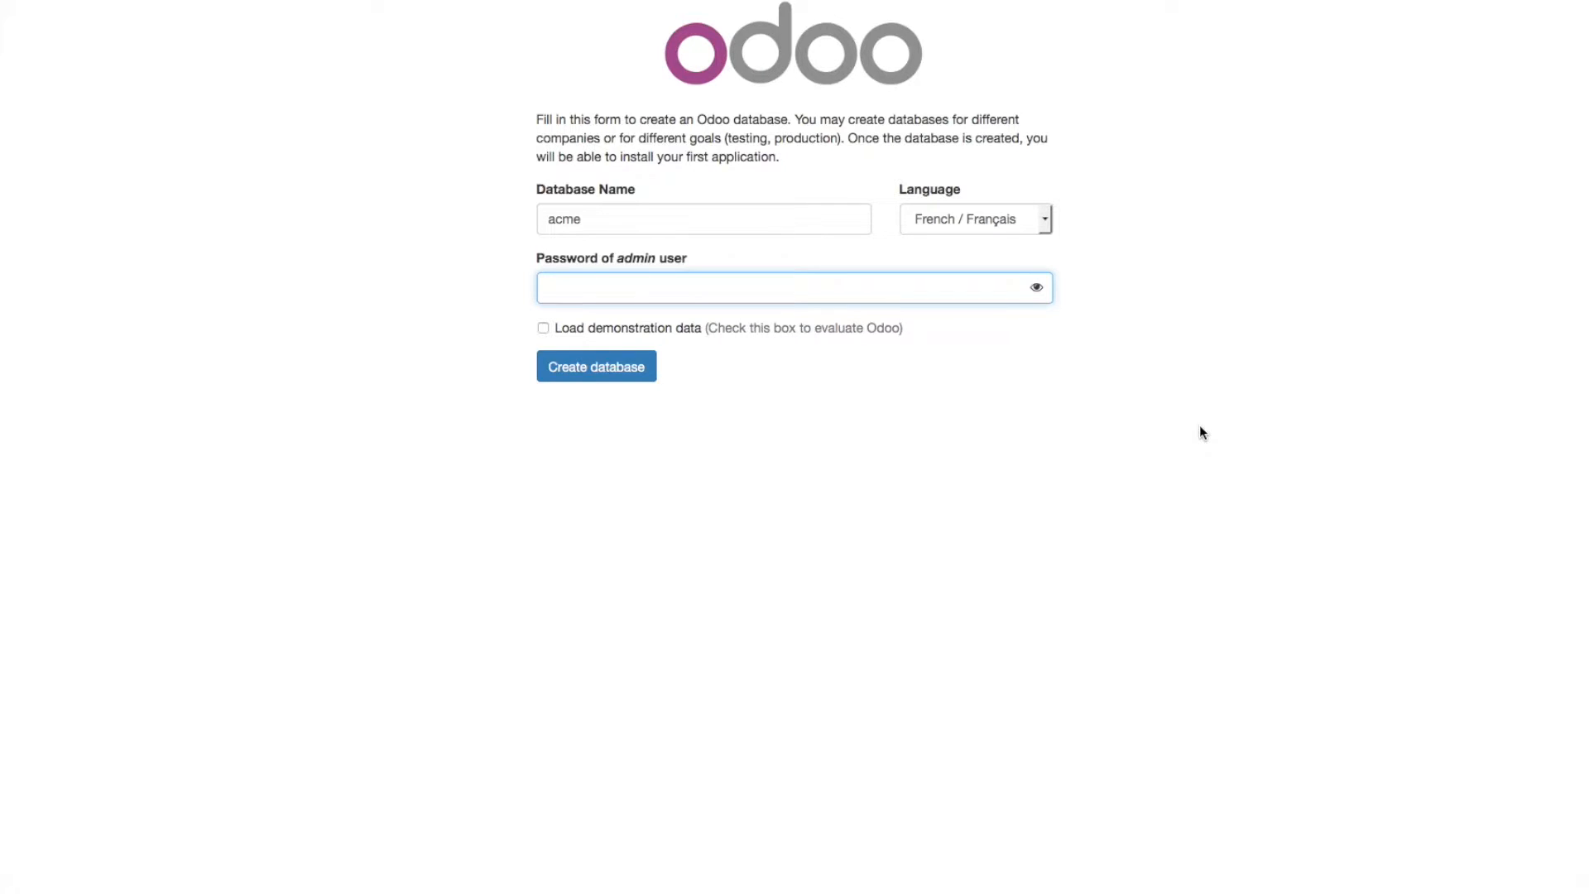
{"action": "type", "text": "admin"}
{"action": "left_click", "coordinate": [625, 371]}
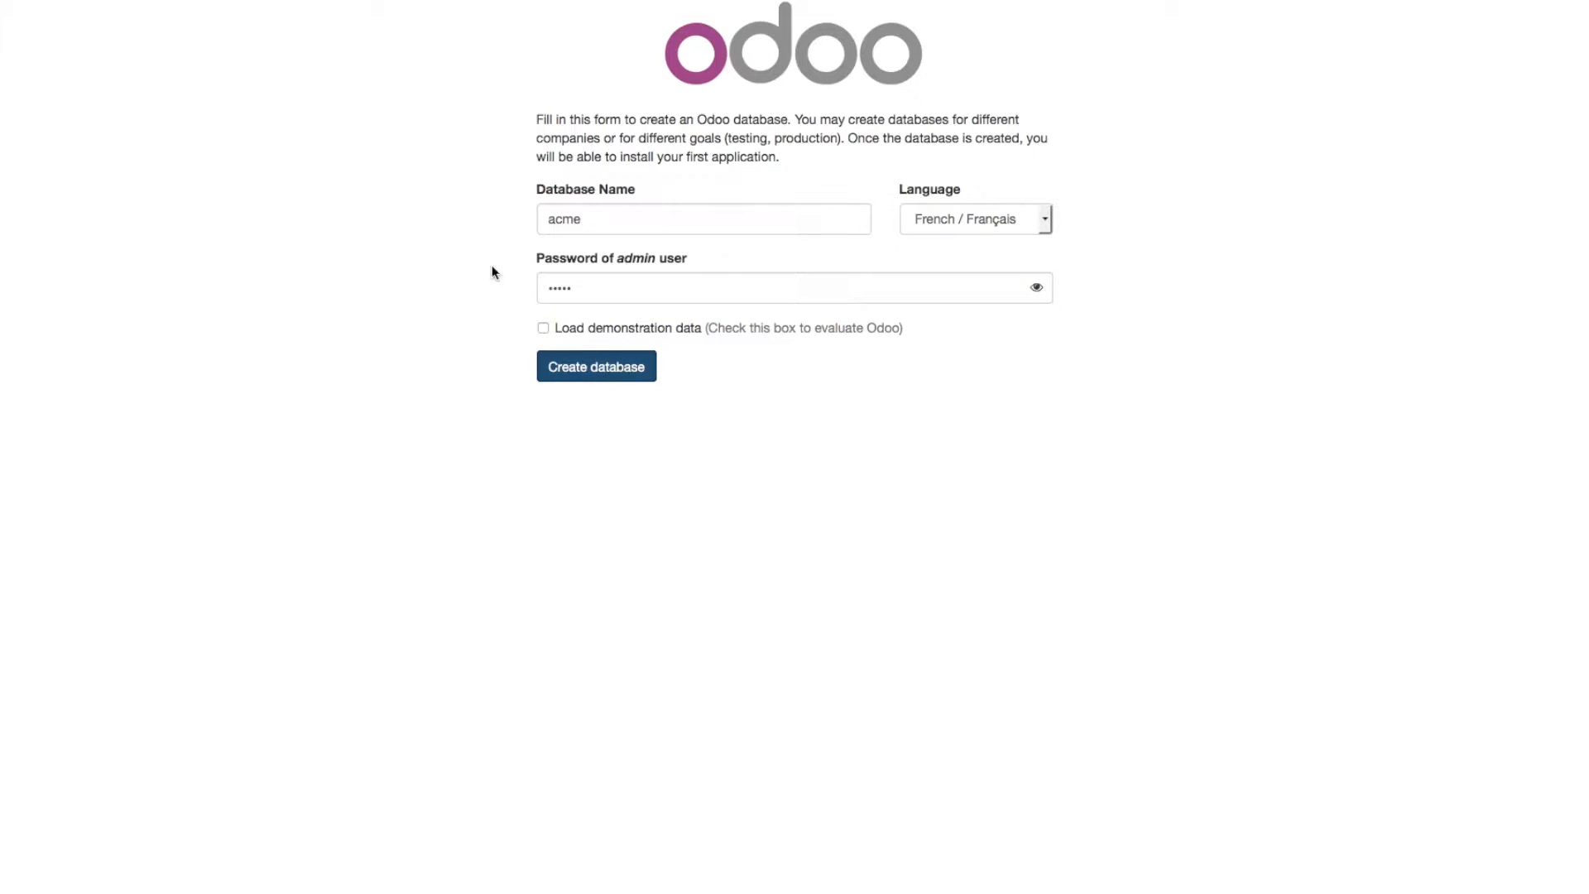
{"action": "left_click", "coordinate": [304, 133]}
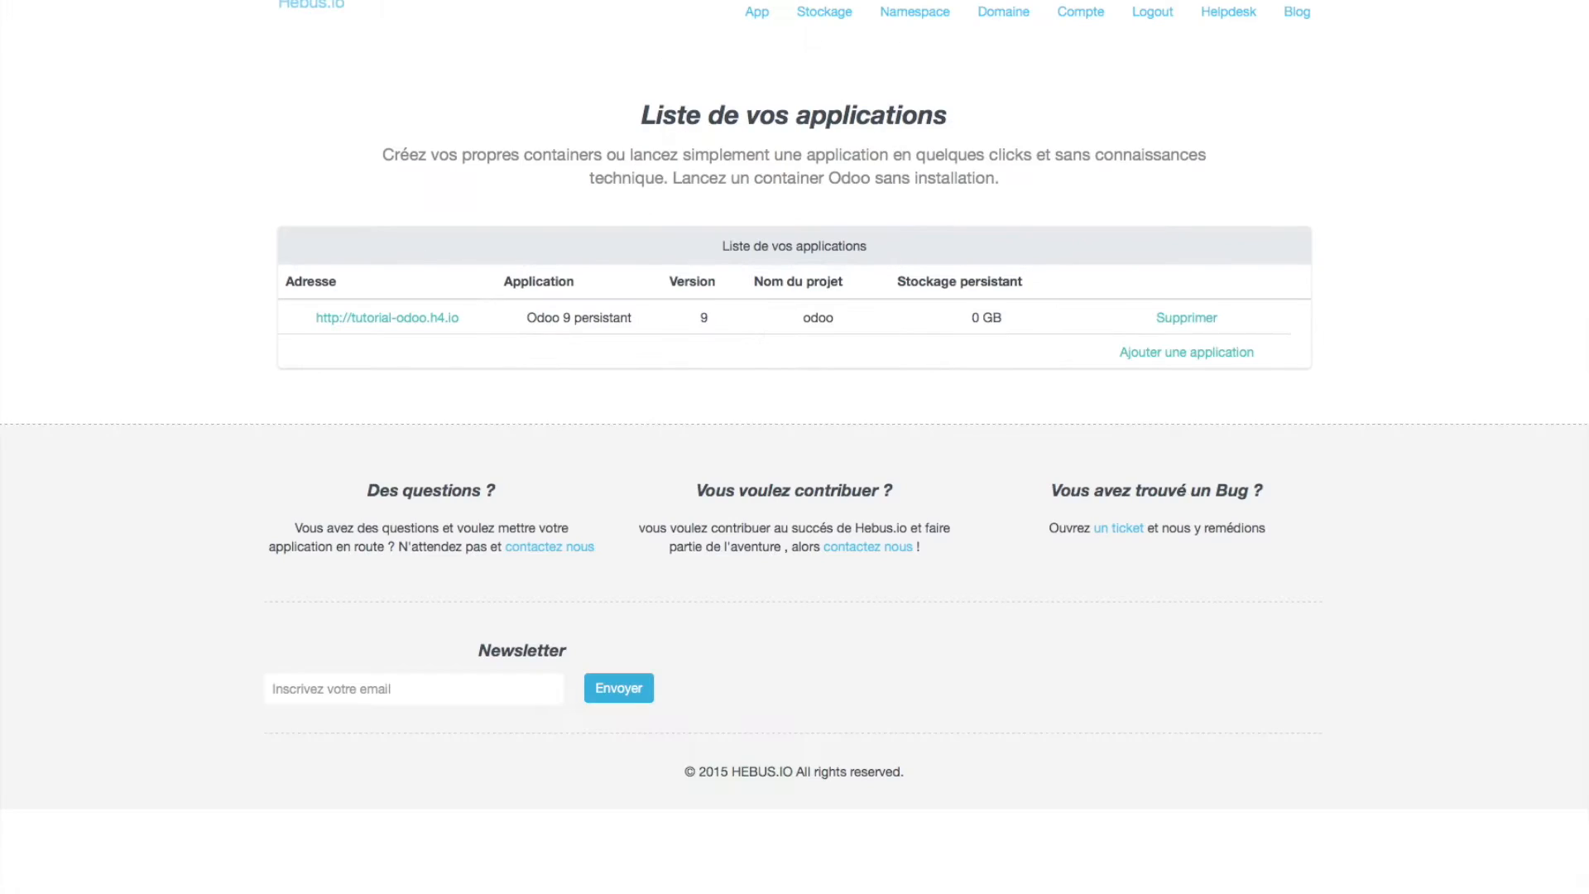
- Check the Hebus.io domains list for tutorial-odoo.h4.io and return to the applications list
{"action": "left_click", "coordinate": [769, 15]}
{"action": "left_click", "coordinate": [1002, 12]}
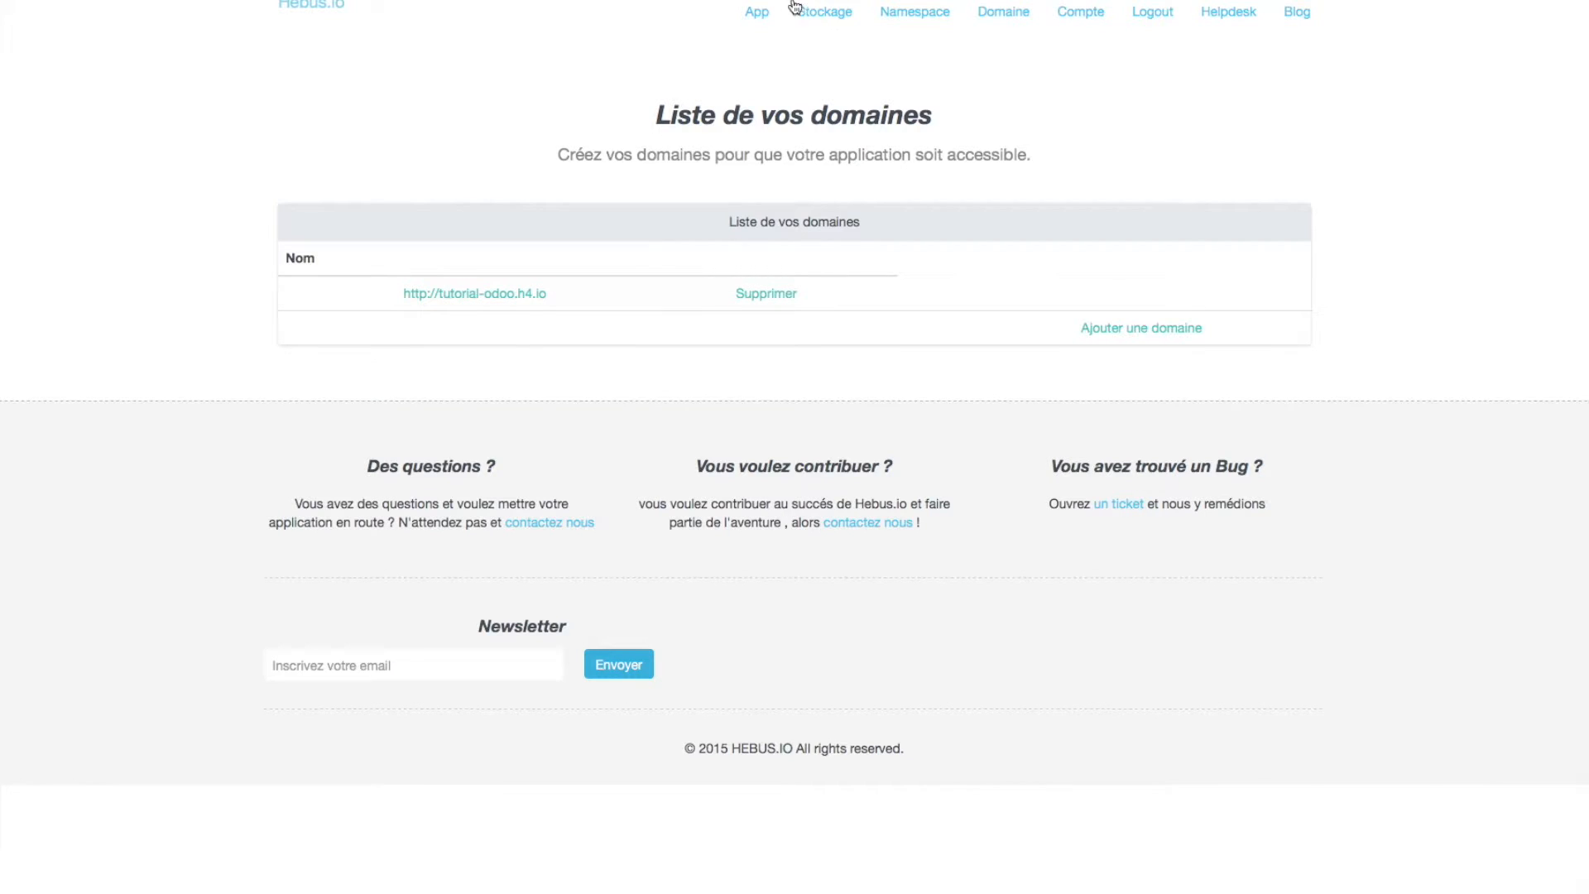
{"action": "left_click", "coordinate": [756, 12]}
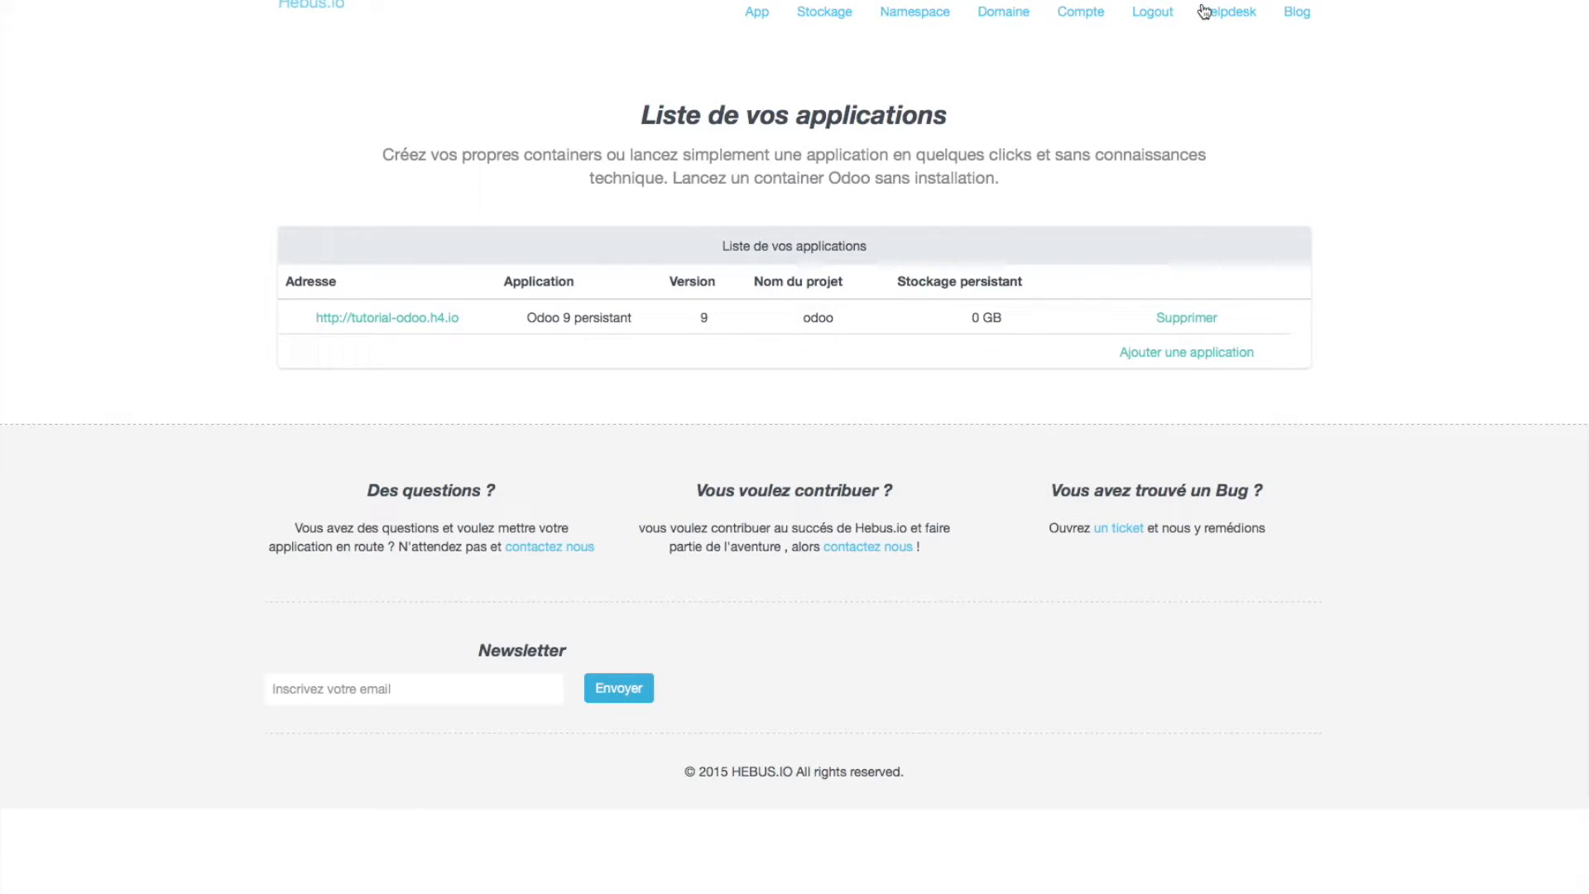
- Open the Hebus.io helpdesk ticket form and set its File d'attente to General
{"action": "left_click", "coordinate": [1243, 17]}
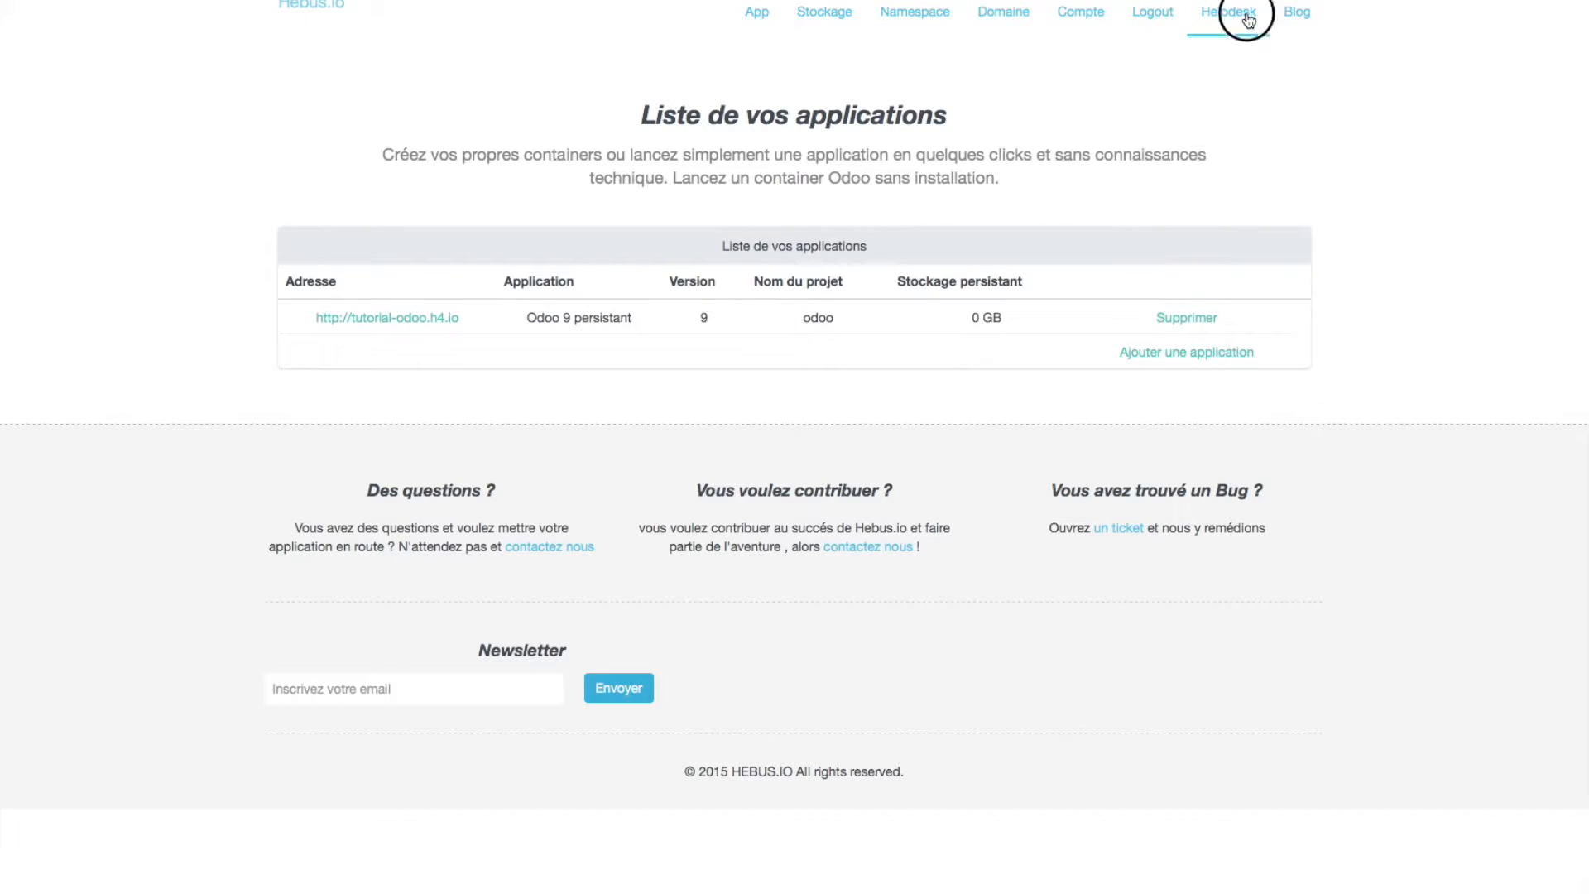
{"action": "scroll", "coordinate": [658, 259], "scroll_direction": "down", "scroll_amount": 3}
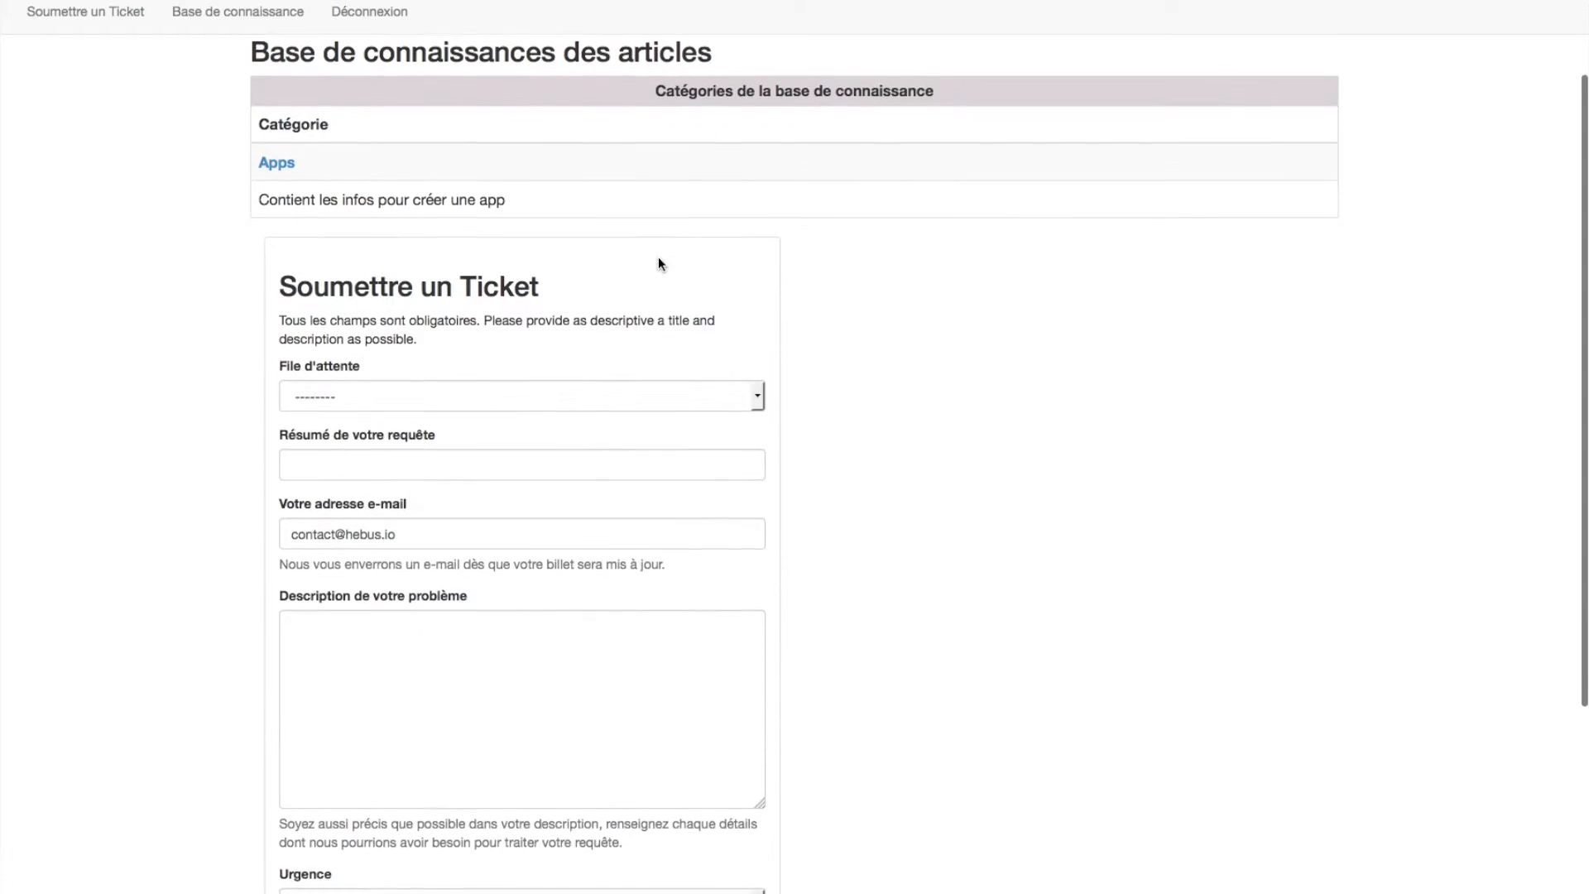
{"action": "left_click", "coordinate": [734, 389]}
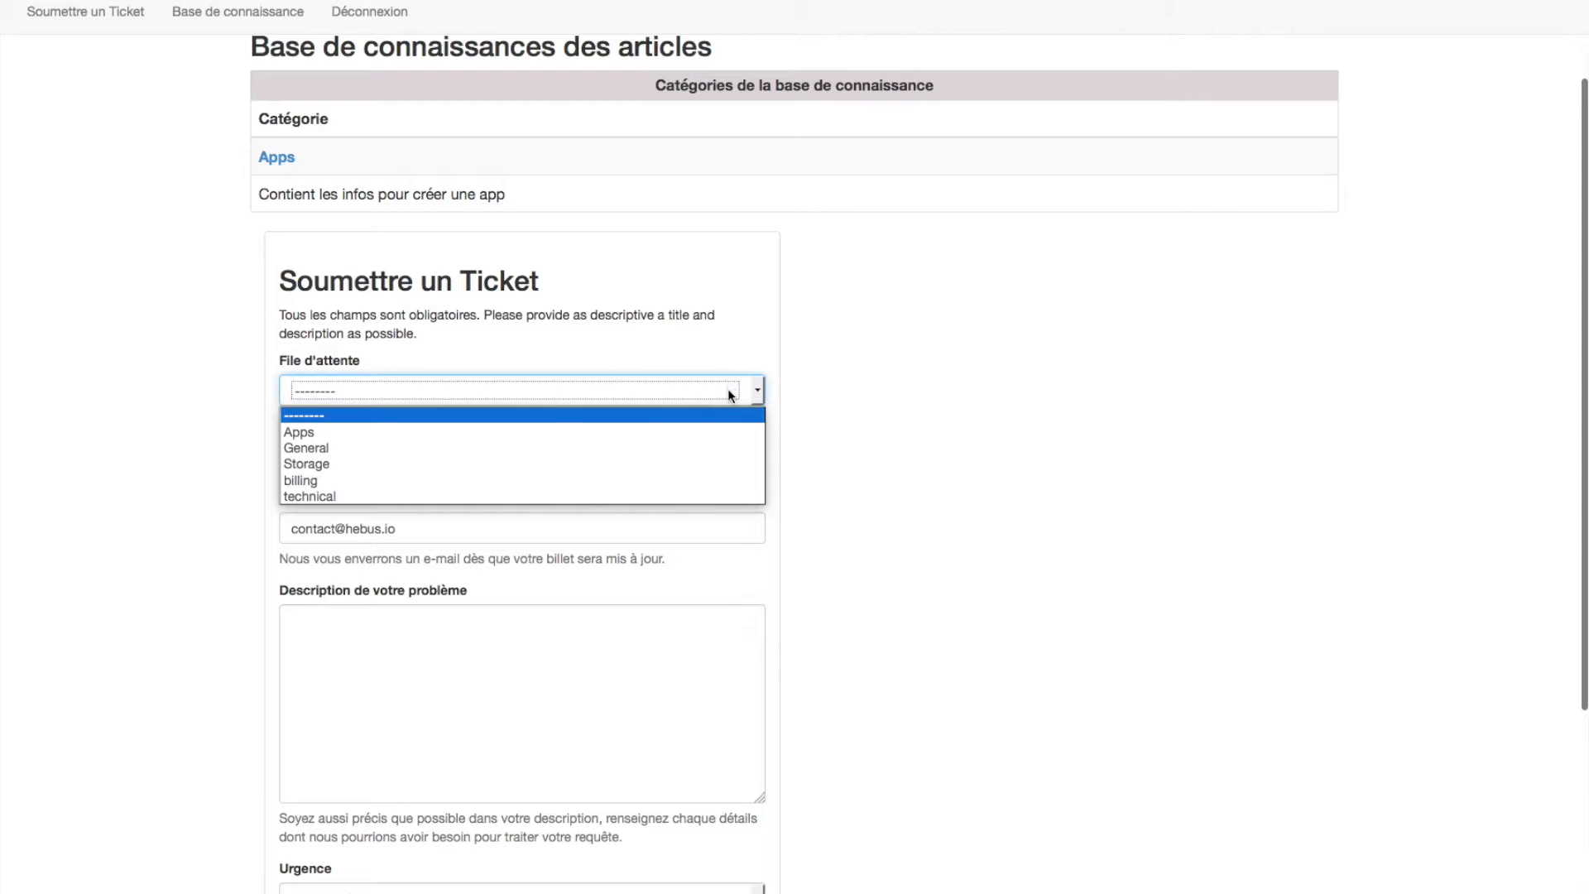
{"action": "left_click", "coordinate": [708, 445]}
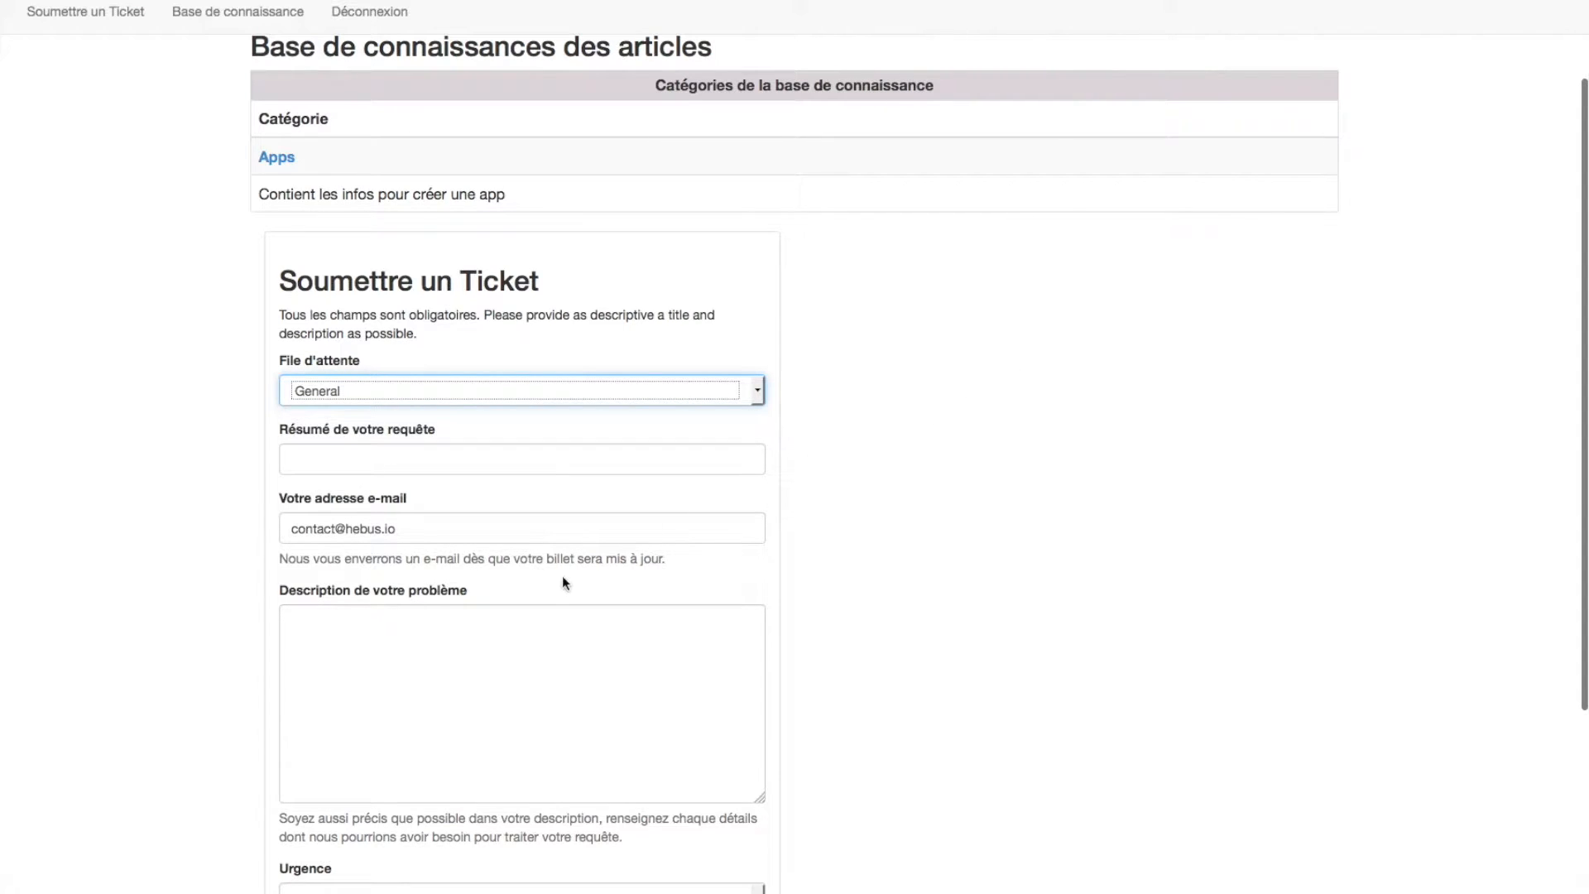
{"action": "scroll", "coordinate": [566, 583], "scroll_direction": "down", "scroll_amount": 3}
{"action": "scroll", "coordinate": [354, 480], "scroll_direction": "down", "scroll_amount": 4}
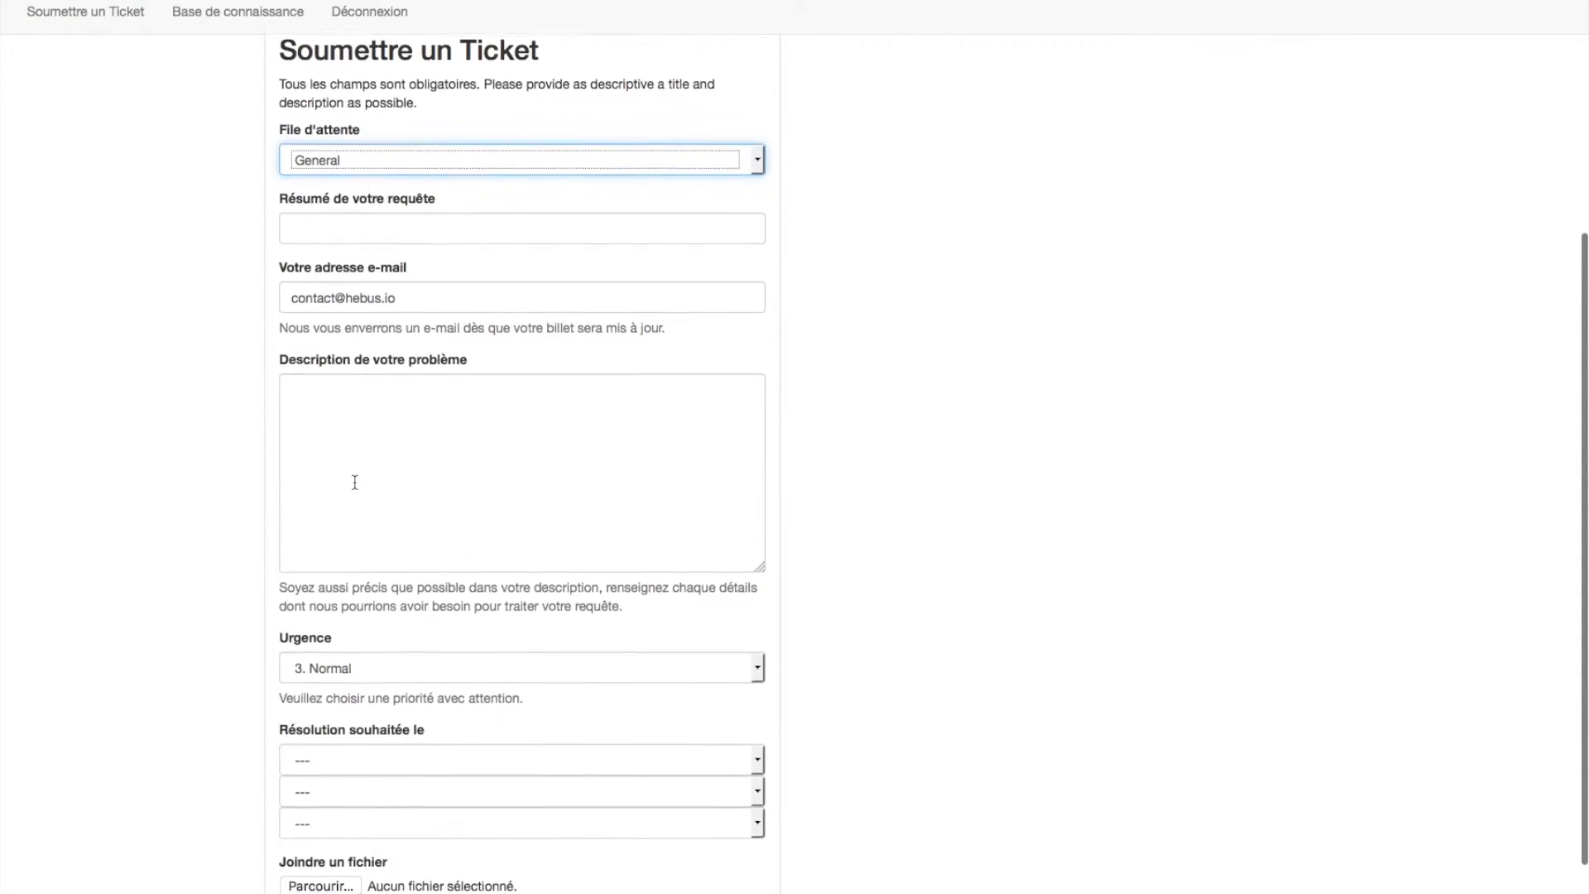
{"action": "scroll", "coordinate": [359, 485], "scroll_direction": "up", "scroll_amount": 8}
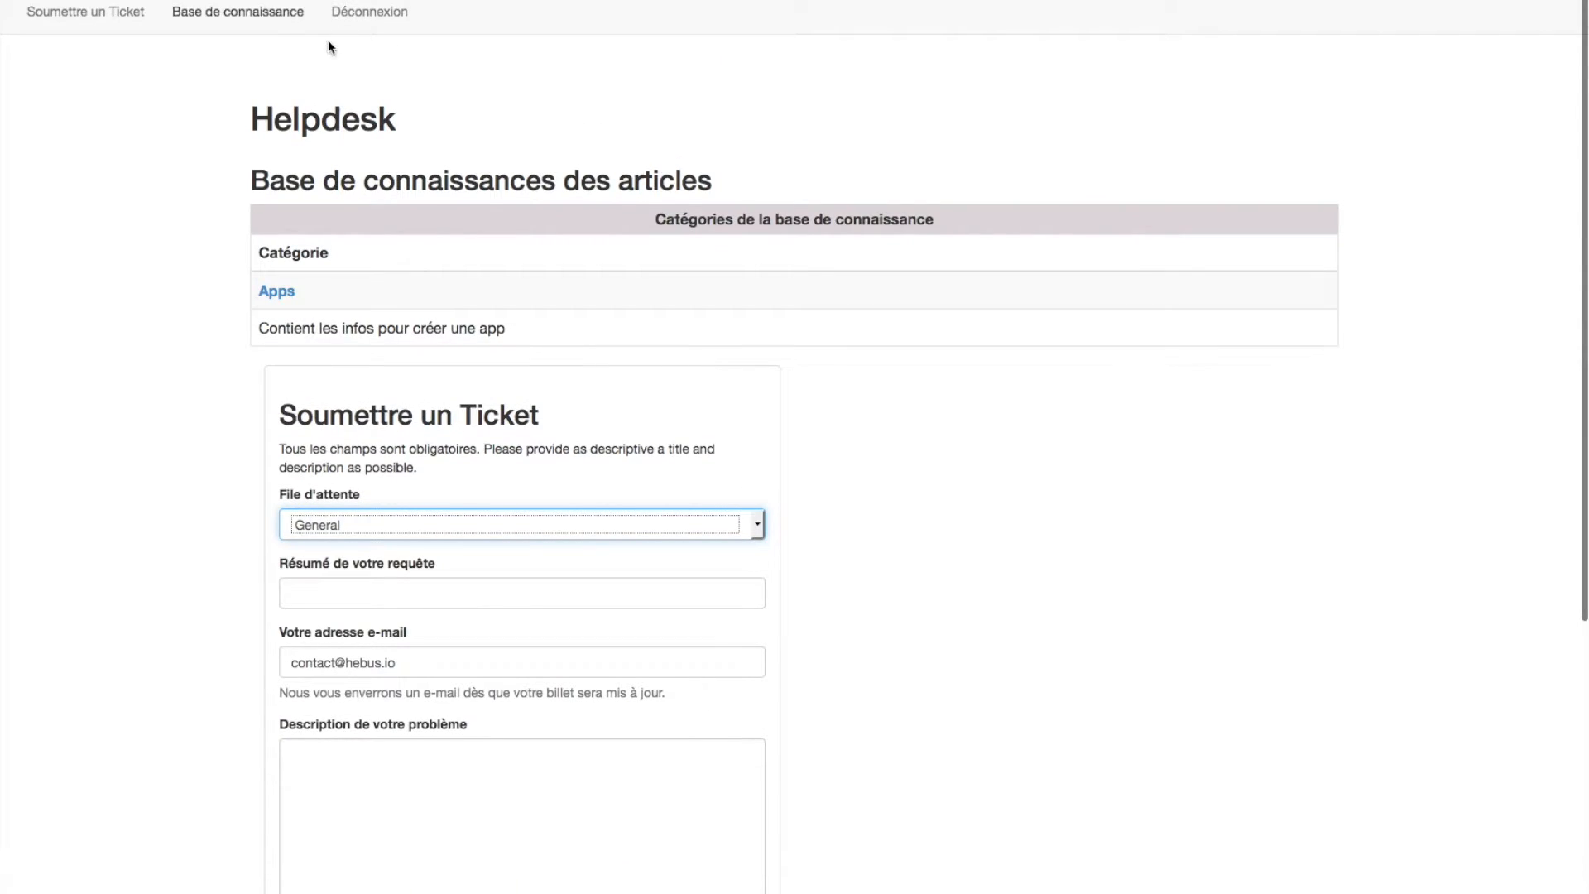
- Read the Odoo persistant article in the knowledge base's Apps category
{"action": "left_click", "coordinate": [277, 34]}
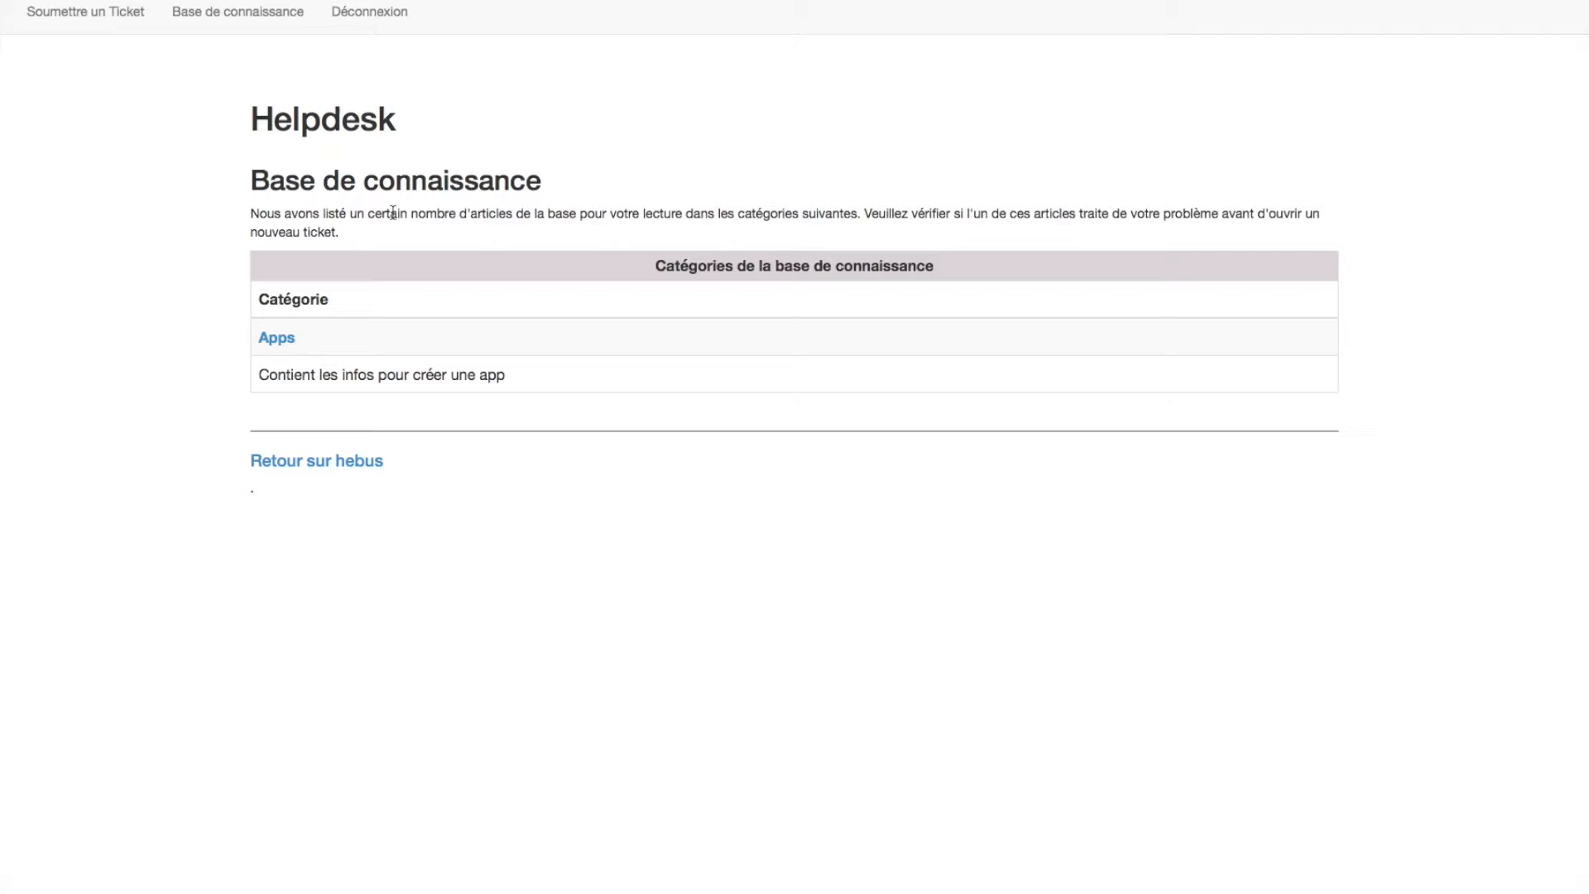
{"action": "left_click", "coordinate": [268, 340]}
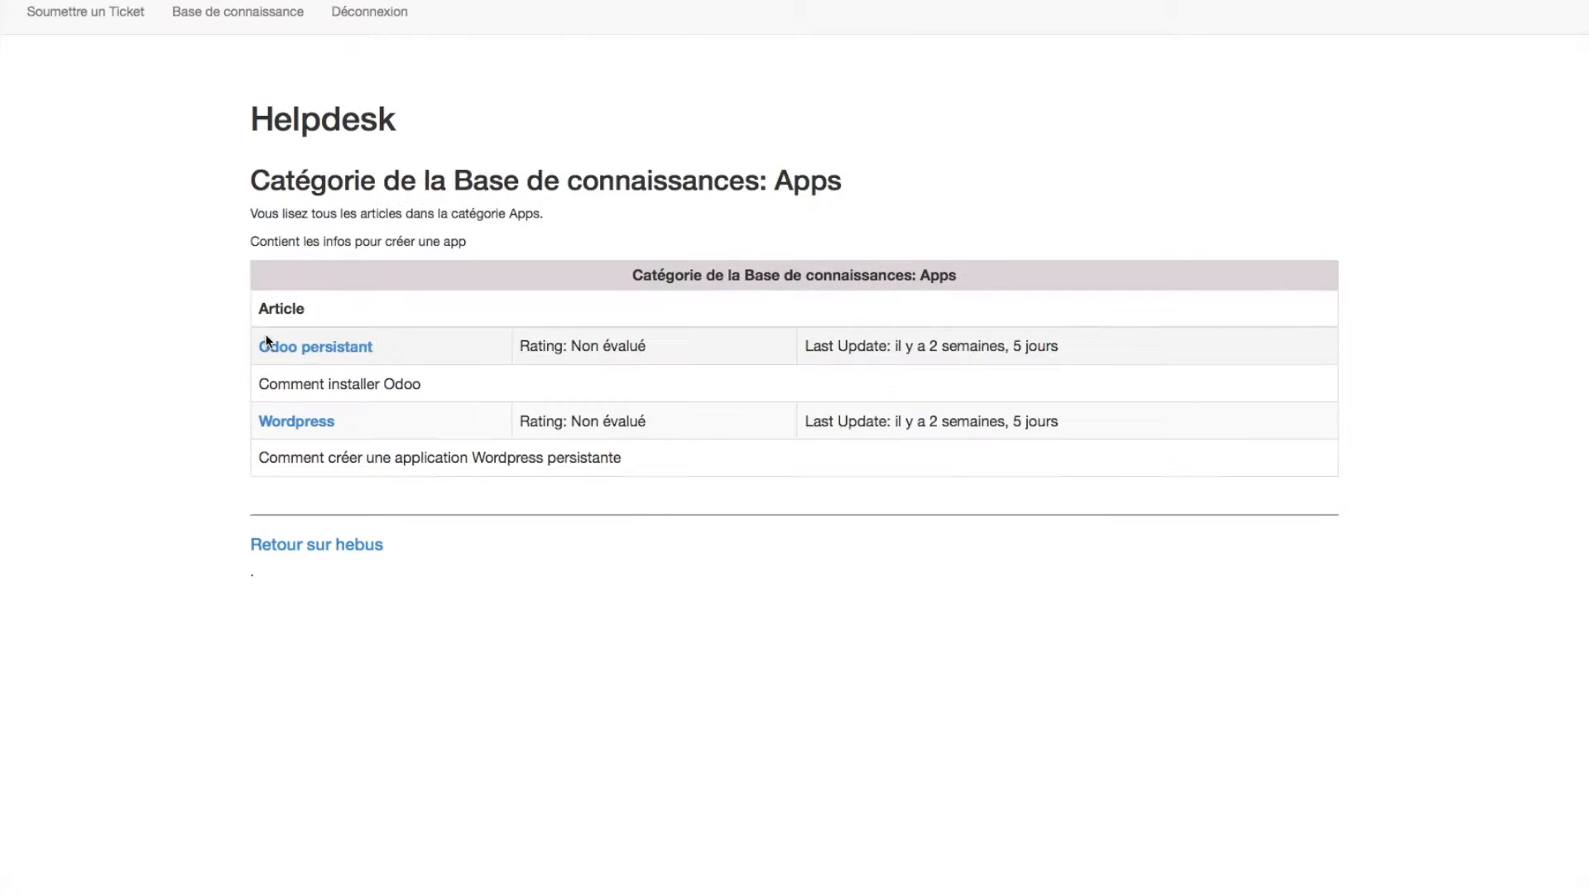
{"action": "left_click", "coordinate": [339, 346]}
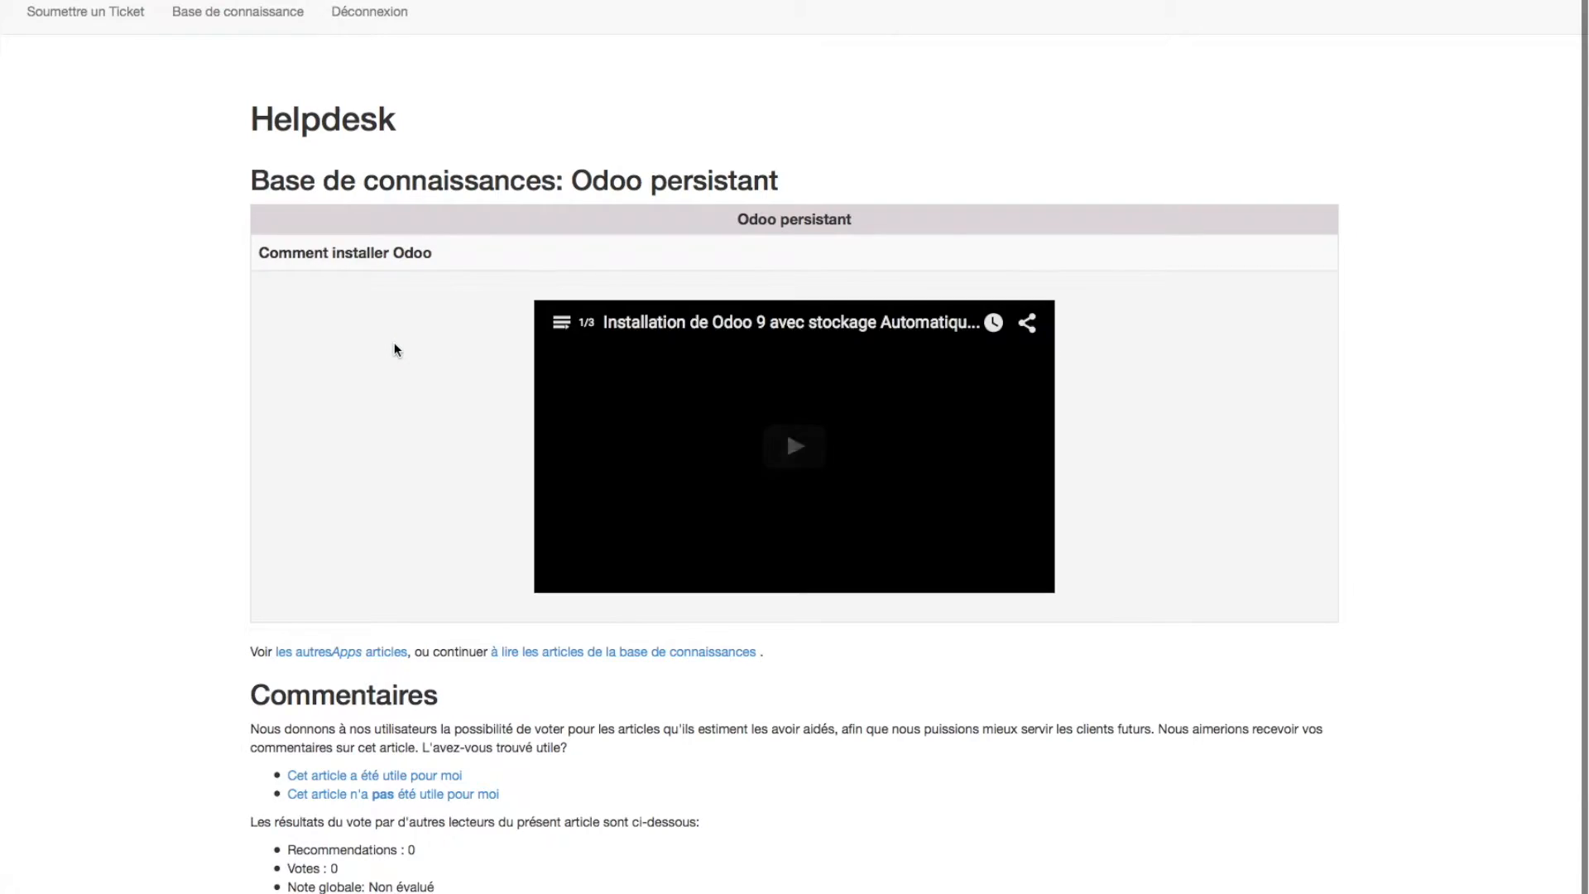
{"action": "scroll", "coordinate": [714, 367], "scroll_direction": "down", "scroll_amount": 1}
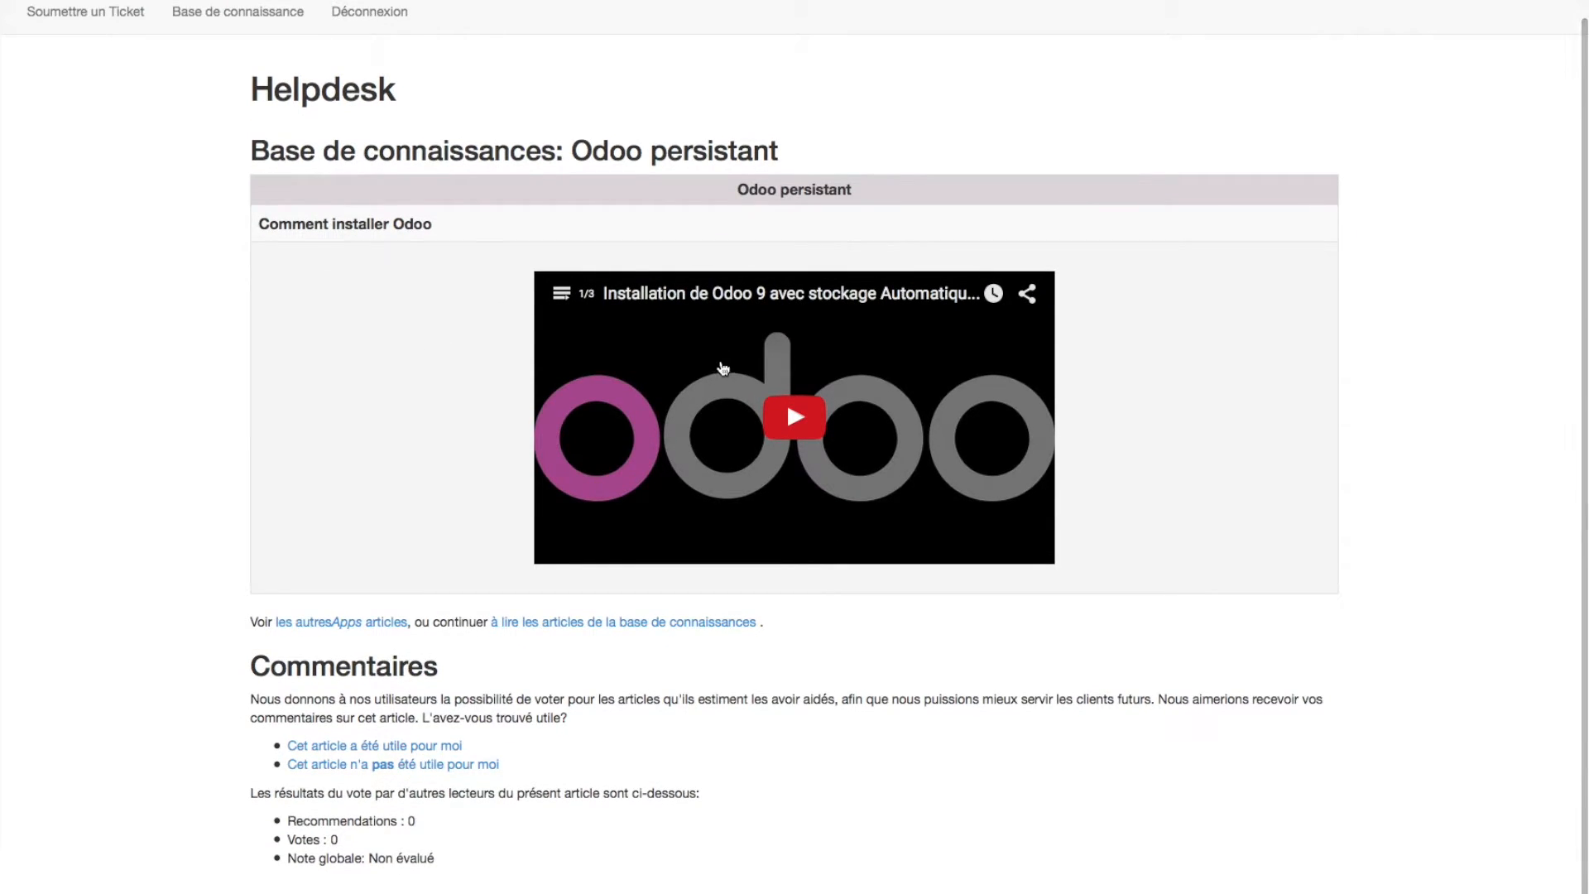
- Read the Wordpress article in the knowledge base's Apps category
{"action": "left_click", "coordinate": [301, 14]}
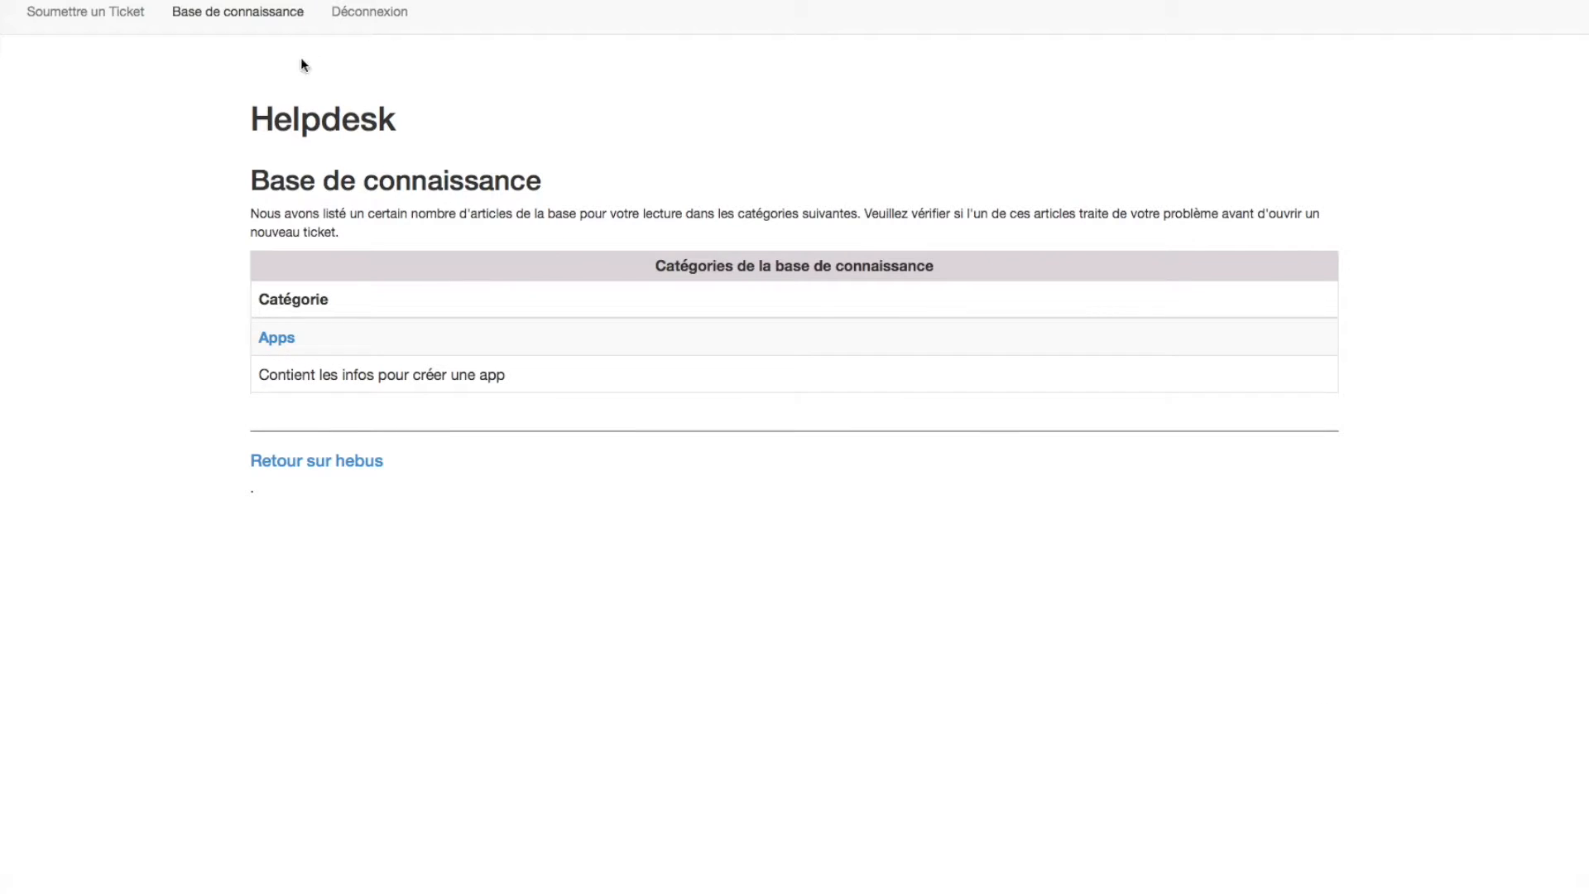
{"action": "left_click", "coordinate": [267, 340]}
{"action": "left_click", "coordinate": [297, 420]}
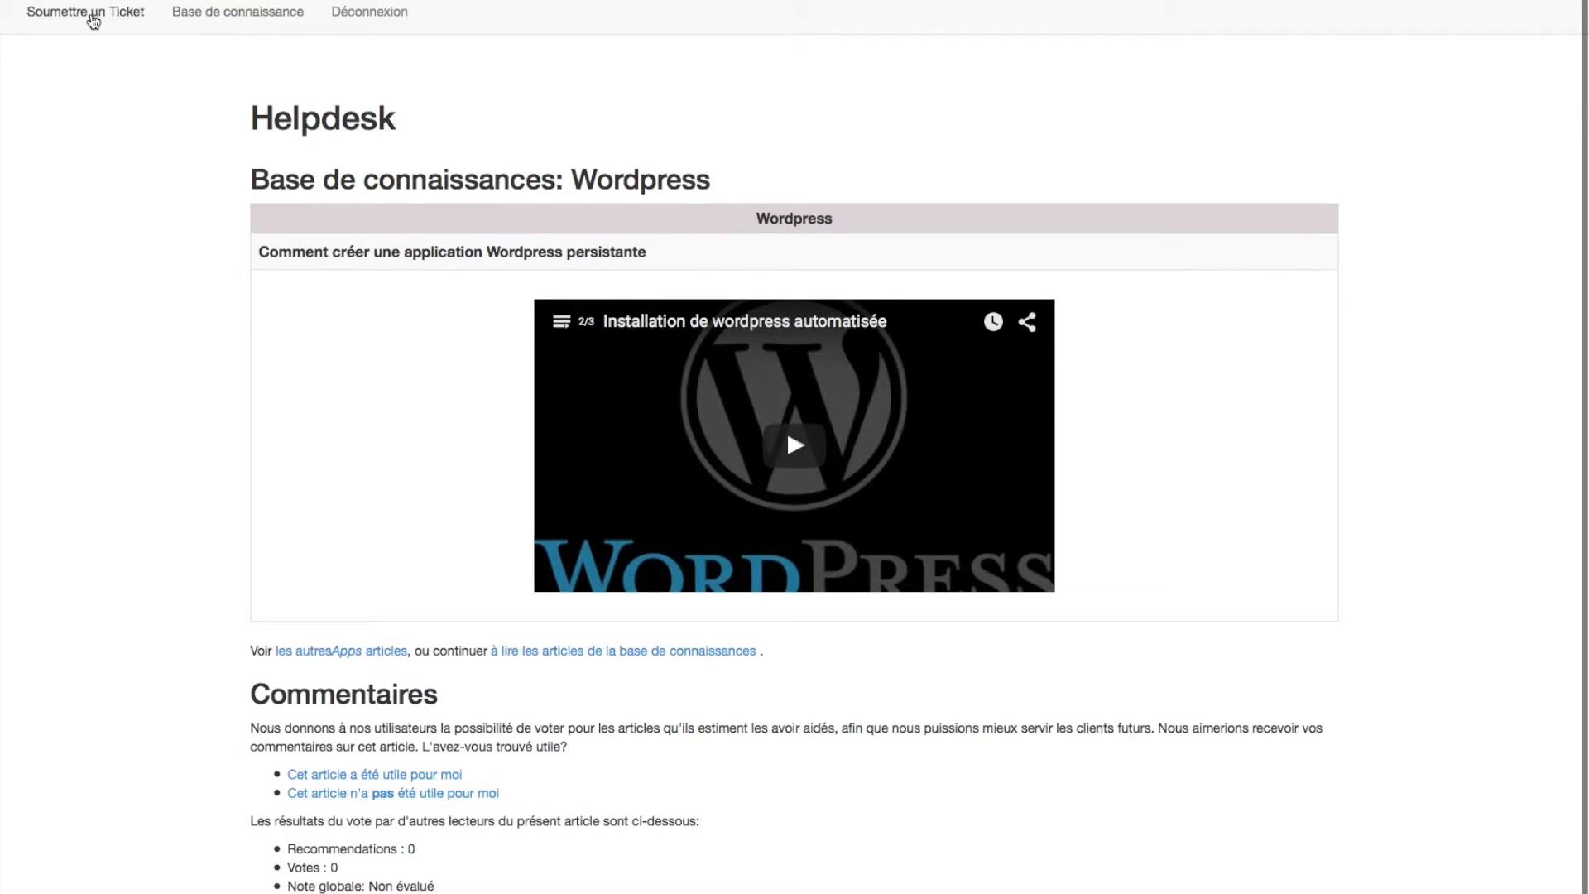
{"action": "scroll", "coordinate": [368, 101], "scroll_direction": "down", "scroll_amount": 1}
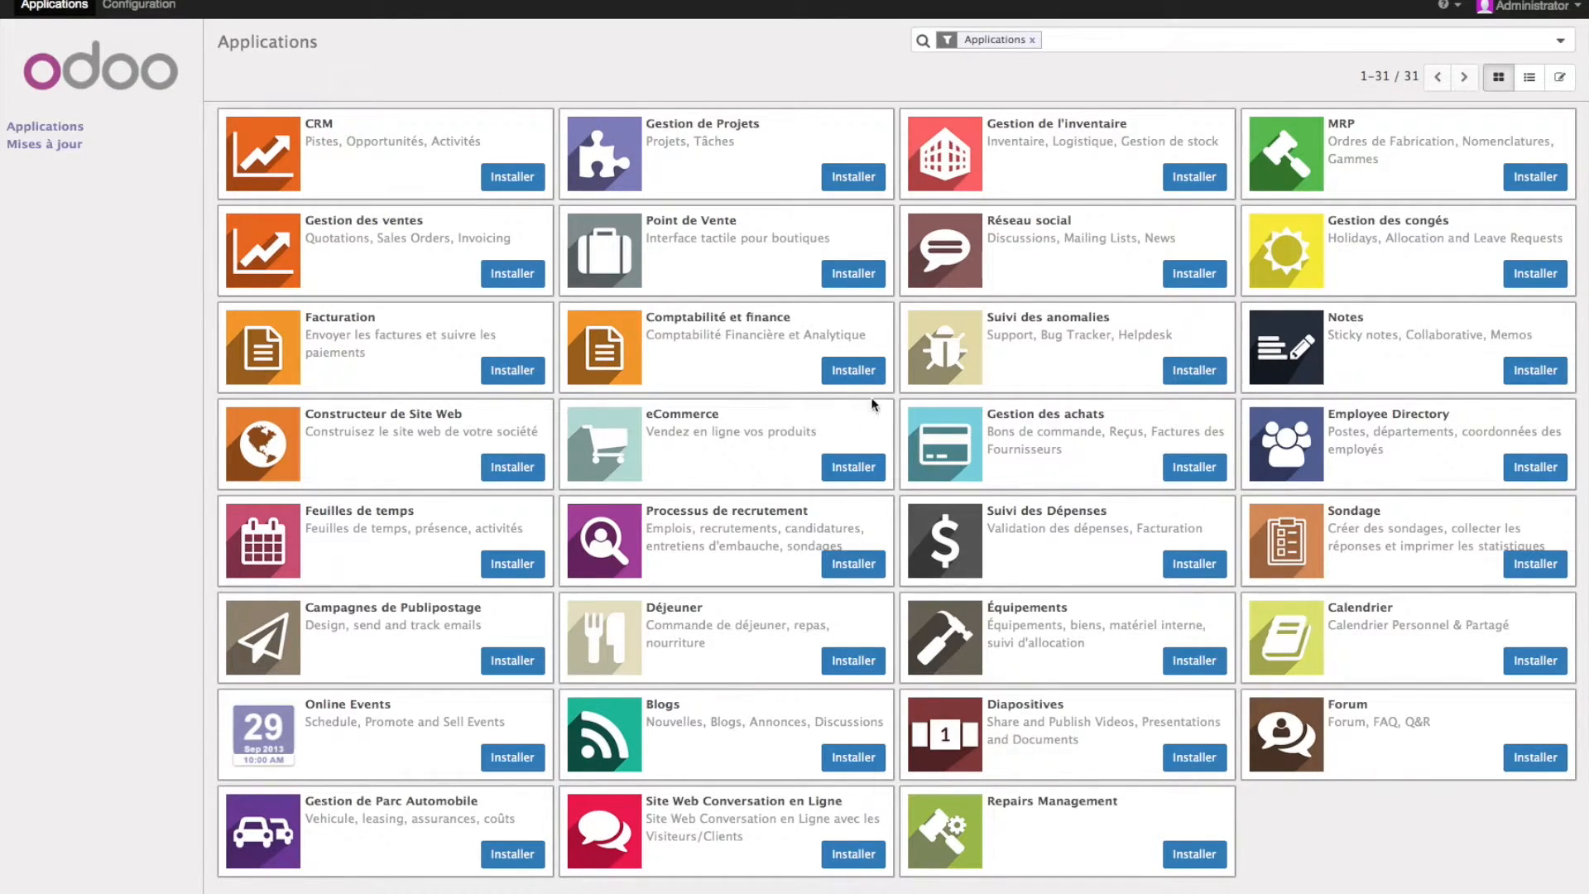
- Install the Comptabilité et finance app from the Odoo Applications page
{"action": "left_click", "coordinate": [855, 371]}
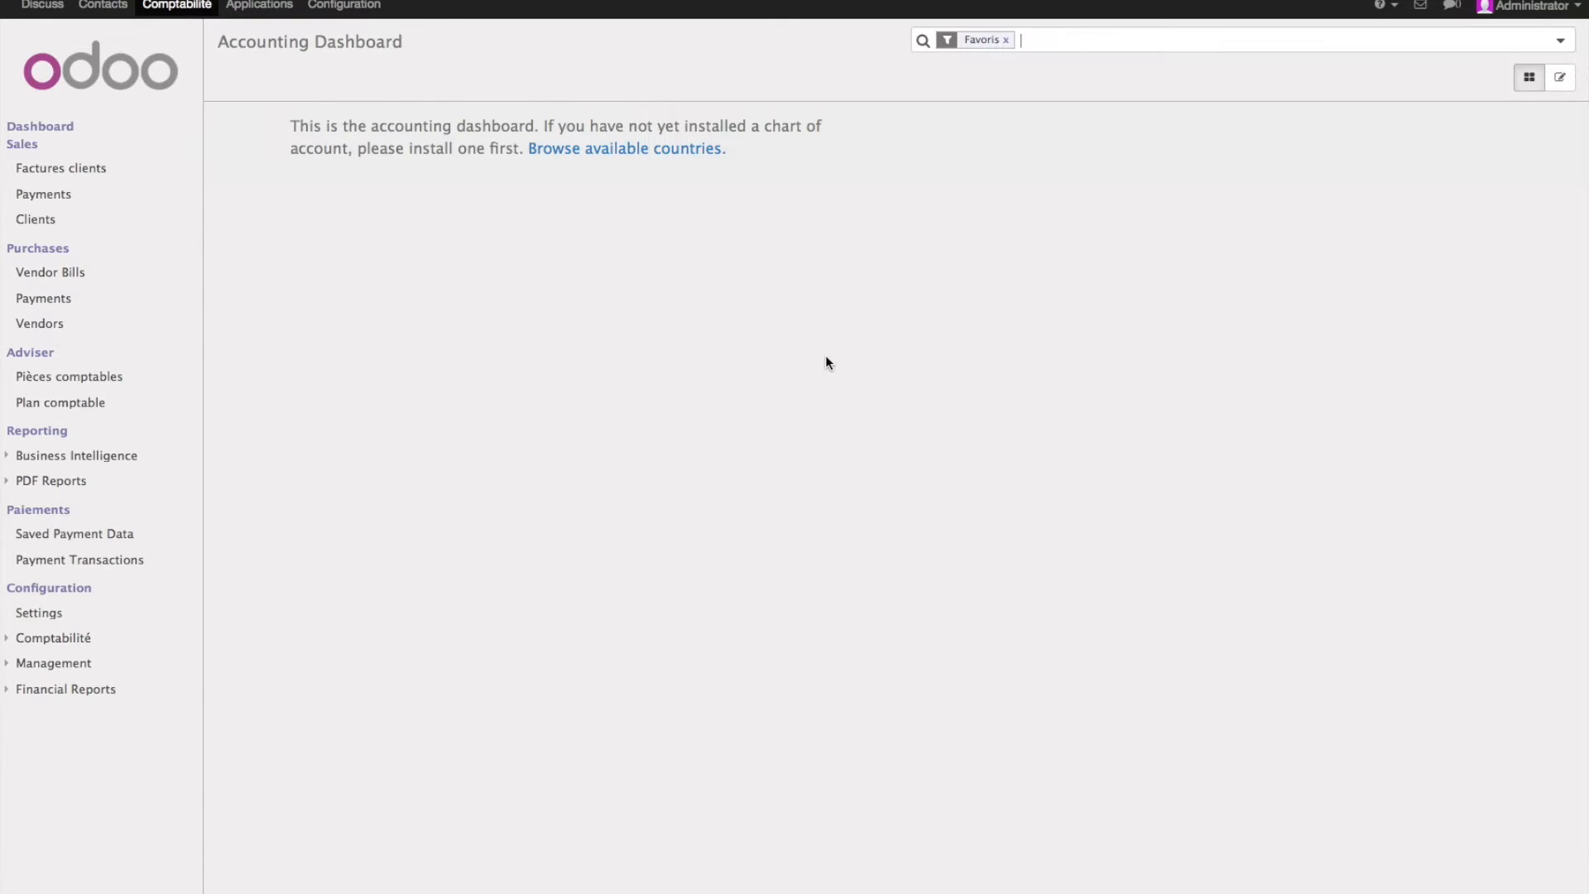
- Switch to the Configuration dashboard and review installed apps, active users and implementation progress
{"action": "left_click", "coordinate": [186, 9]}
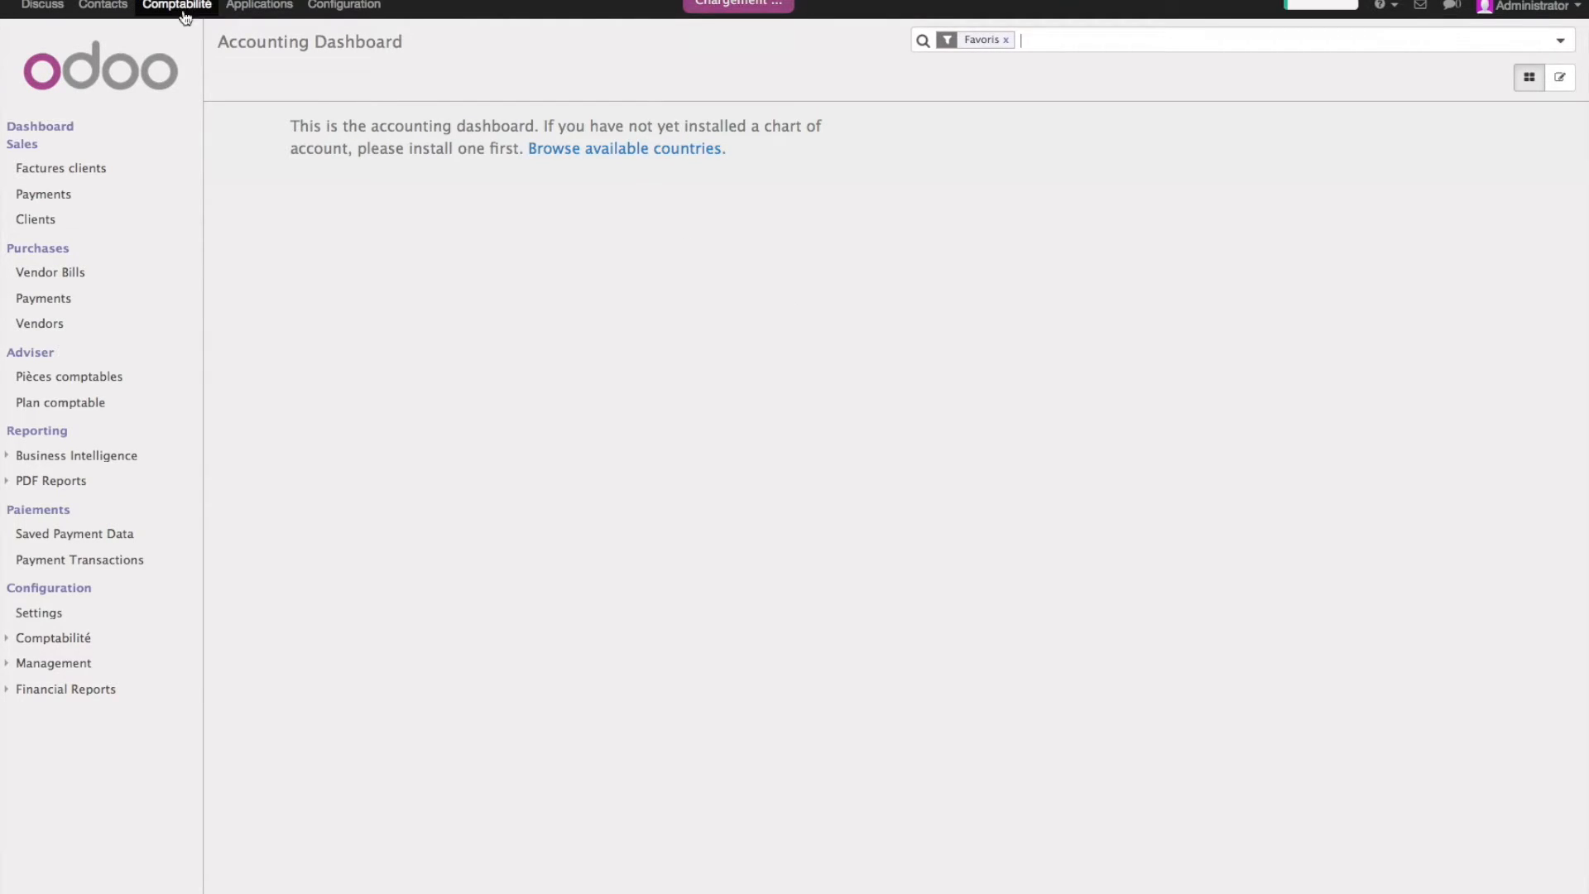
{"action": "left_click", "coordinate": [339, 8]}
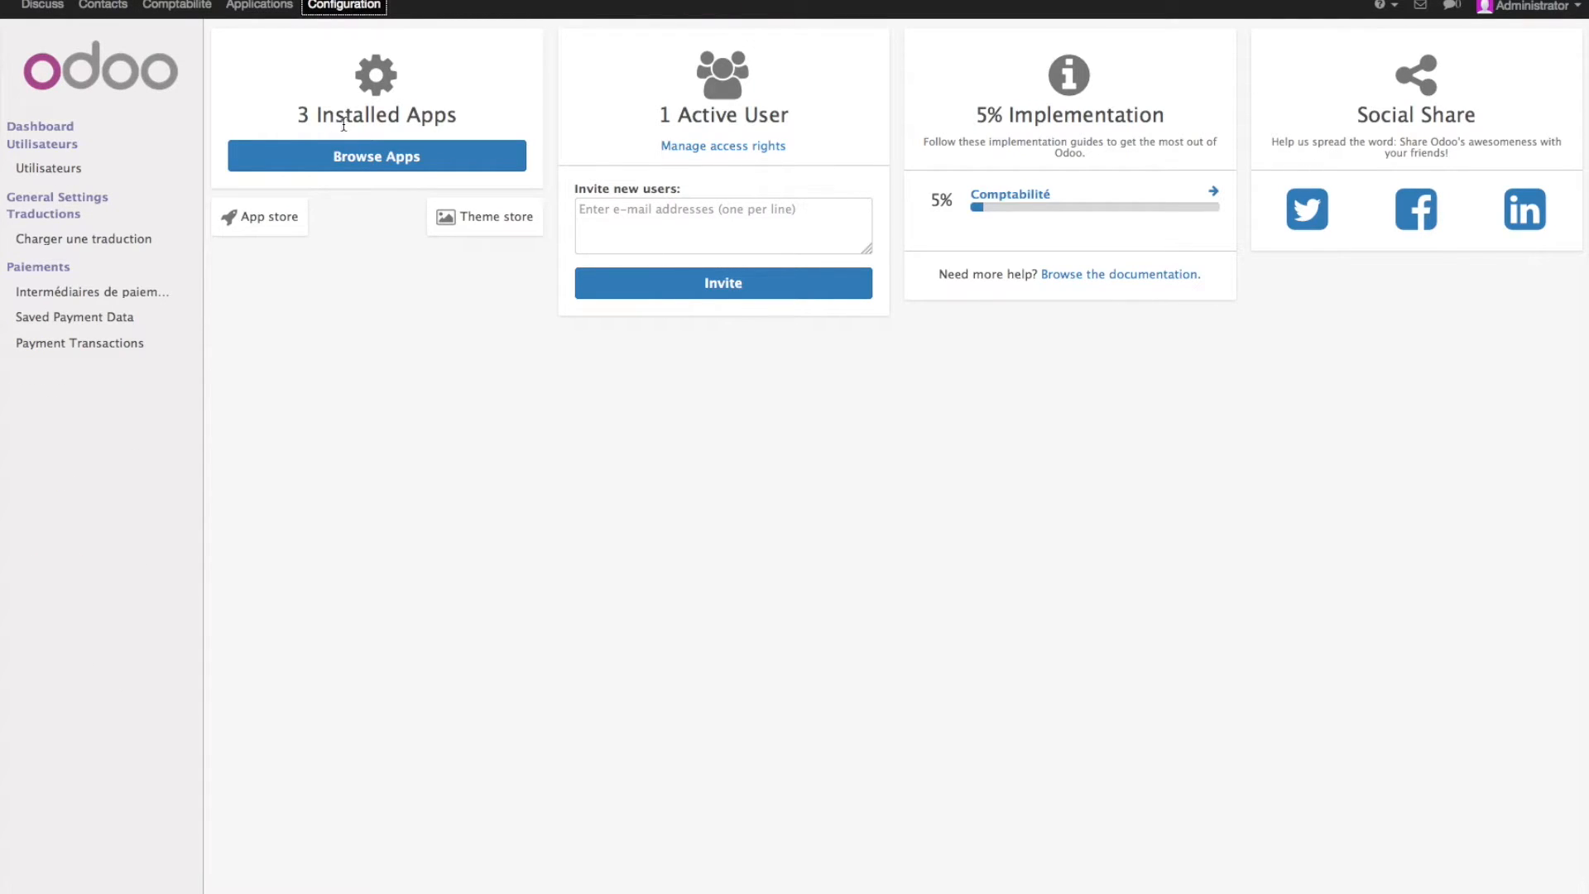
{"action": "left_click_drag", "start_coordinate": [290, 117], "coordinate": [473, 126]}
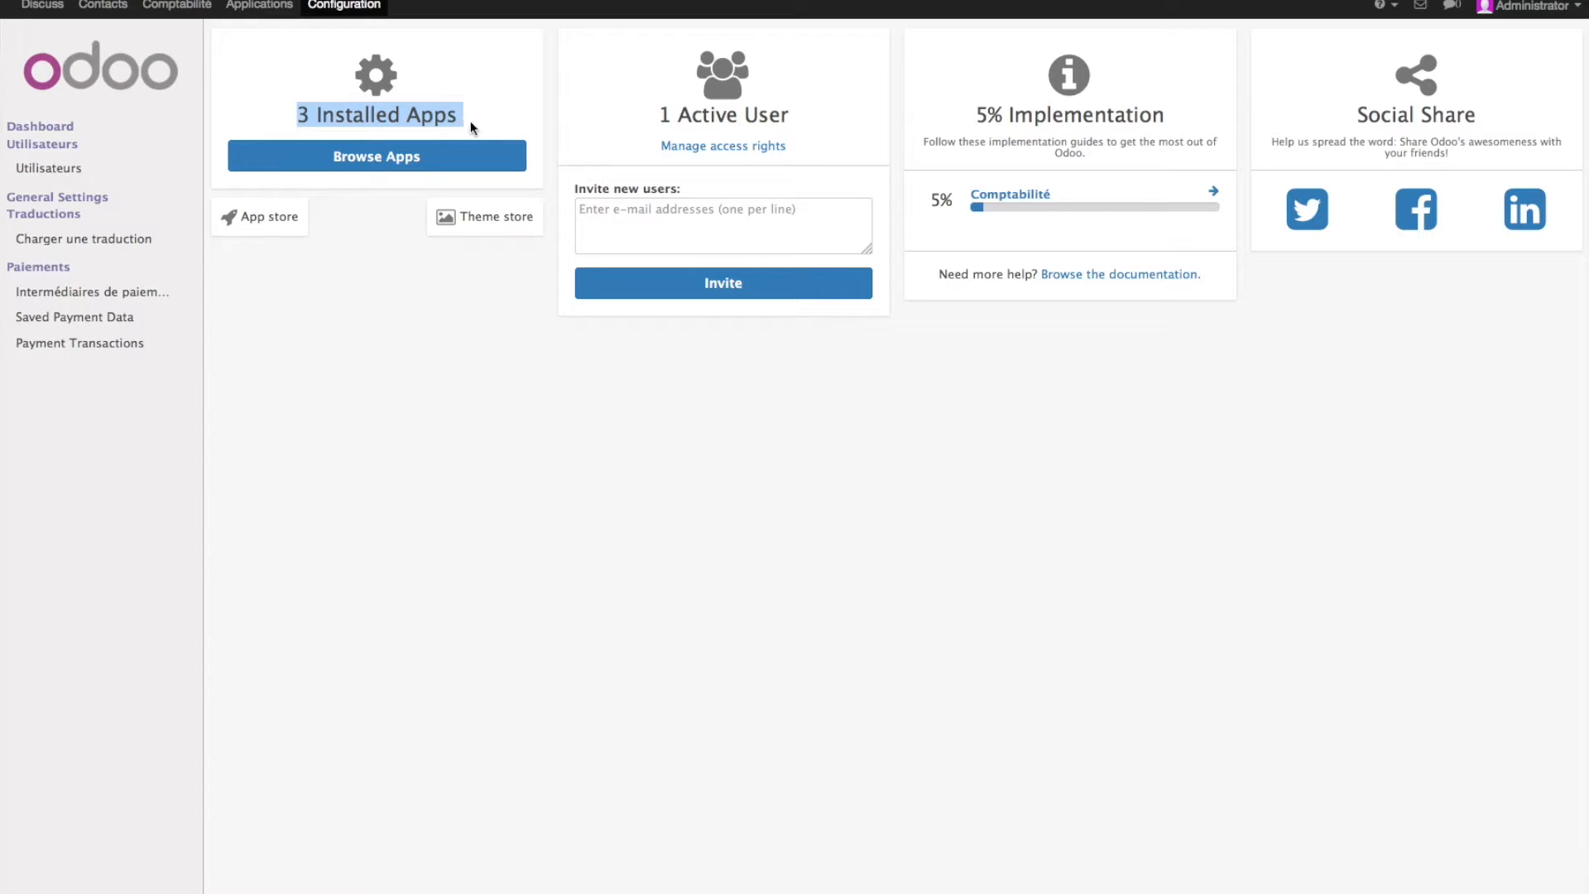
{"action": "left_click_drag", "start_coordinate": [661, 114], "coordinate": [756, 112]}
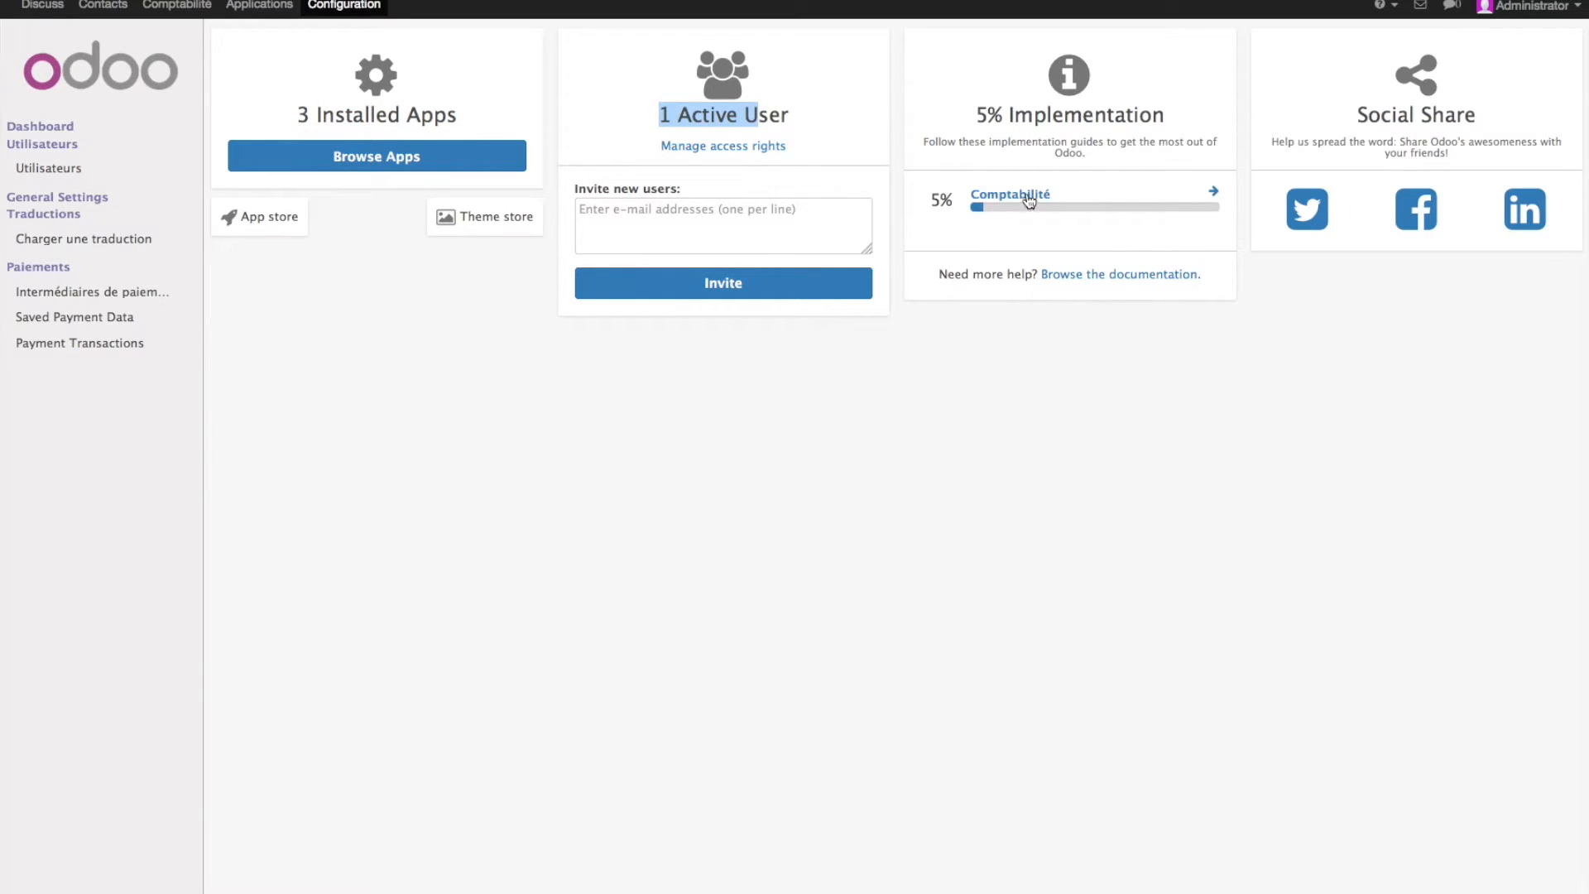
{"action": "left_click_drag", "start_coordinate": [989, 116], "coordinate": [1163, 116]}
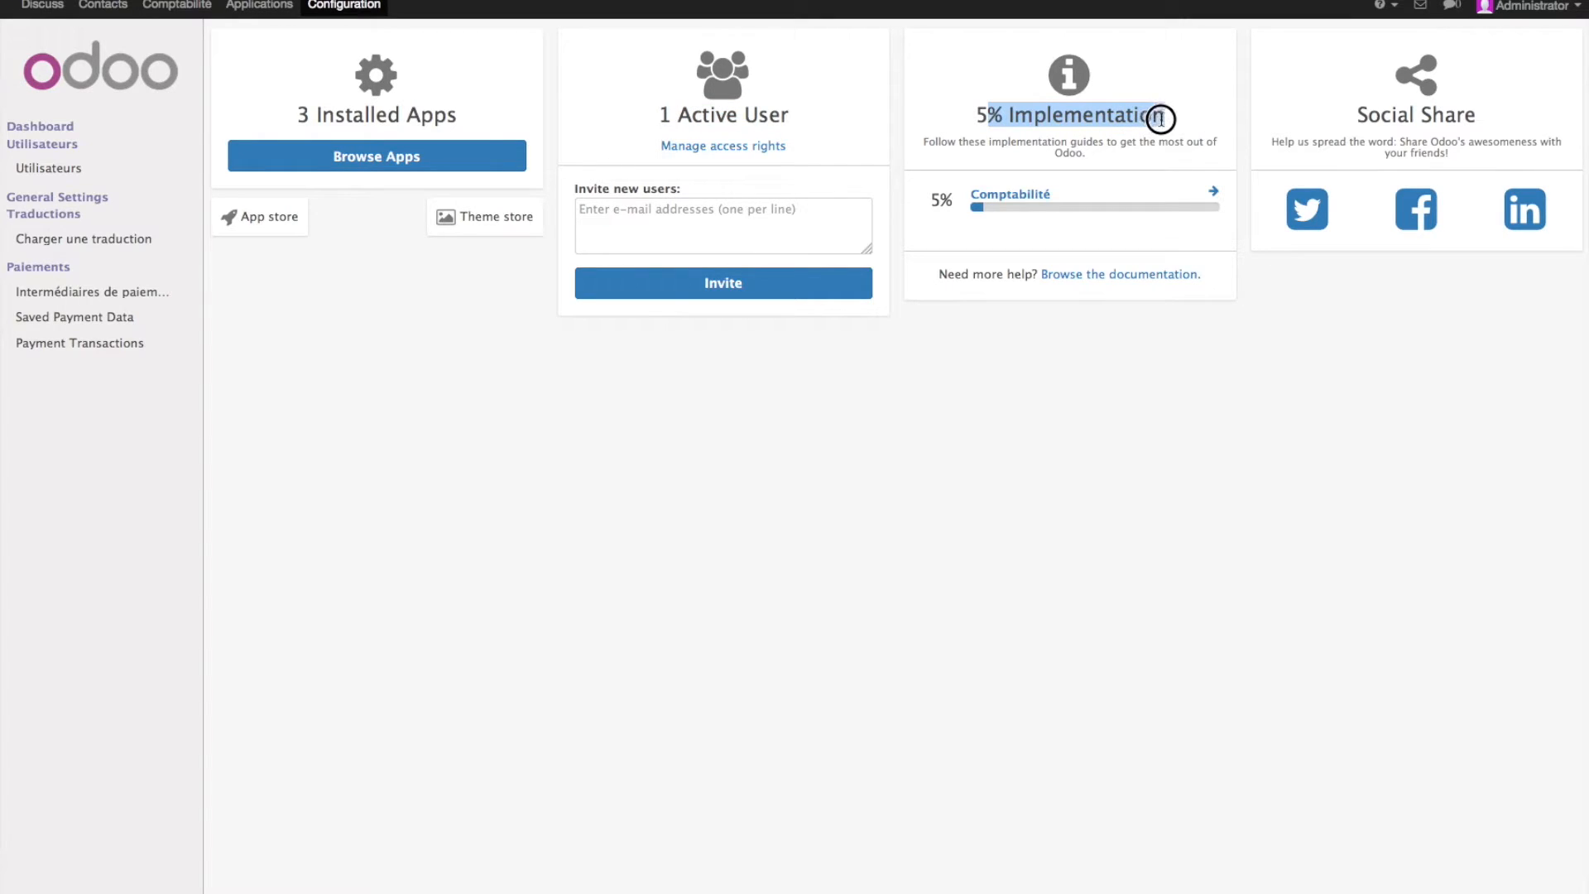
- Open and close the Comptabilité implementation guide, then bring up the Administrator menu
{"action": "left_click", "coordinate": [1024, 193]}
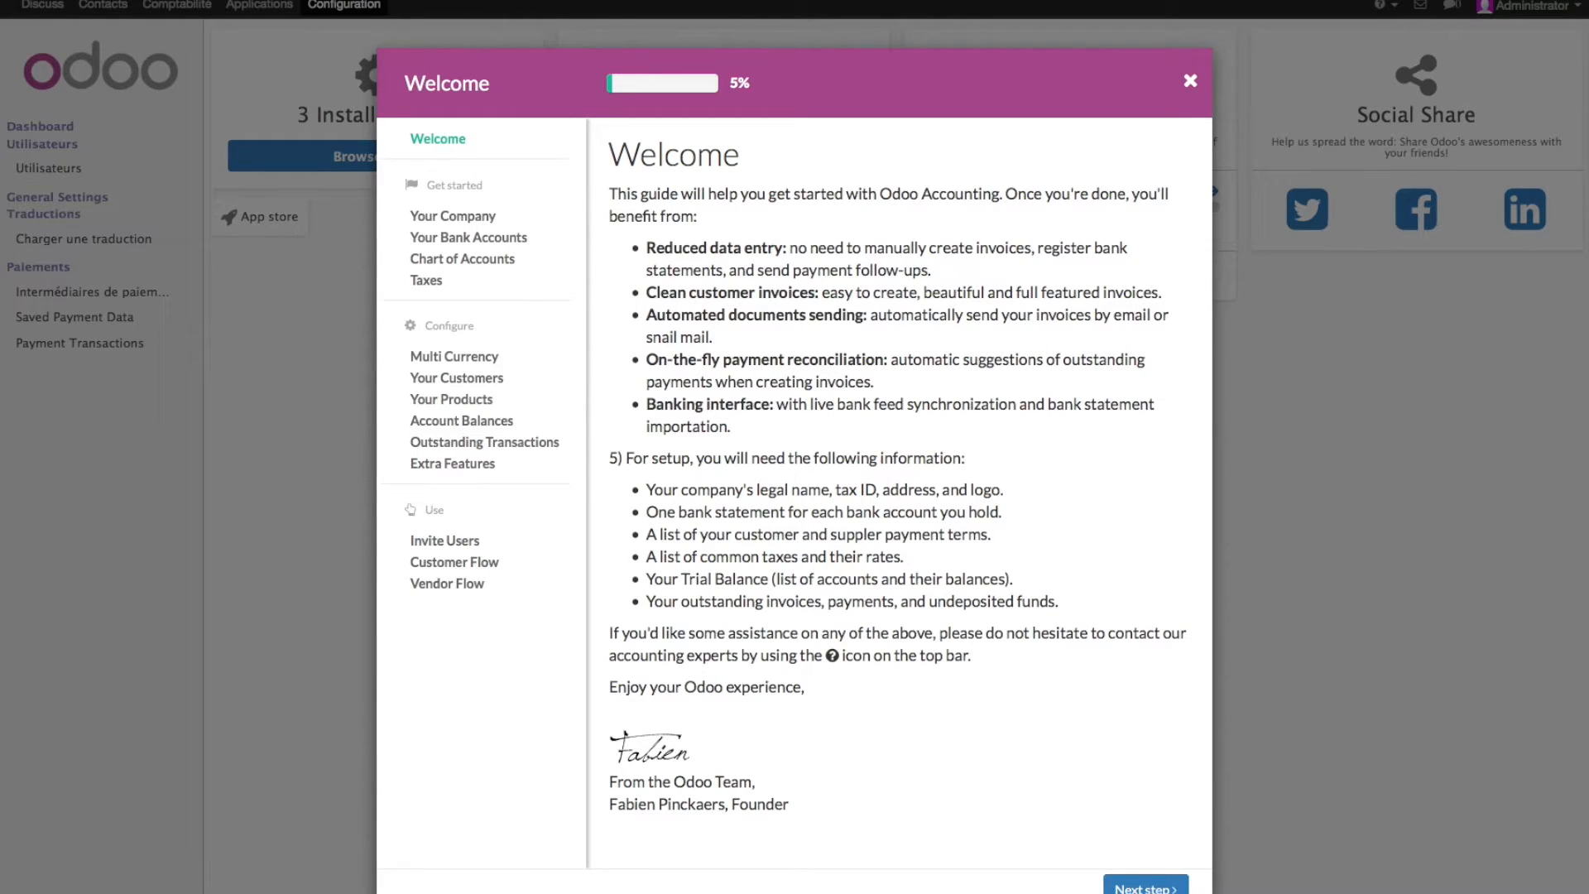
{"action": "left_click", "coordinate": [1190, 81]}
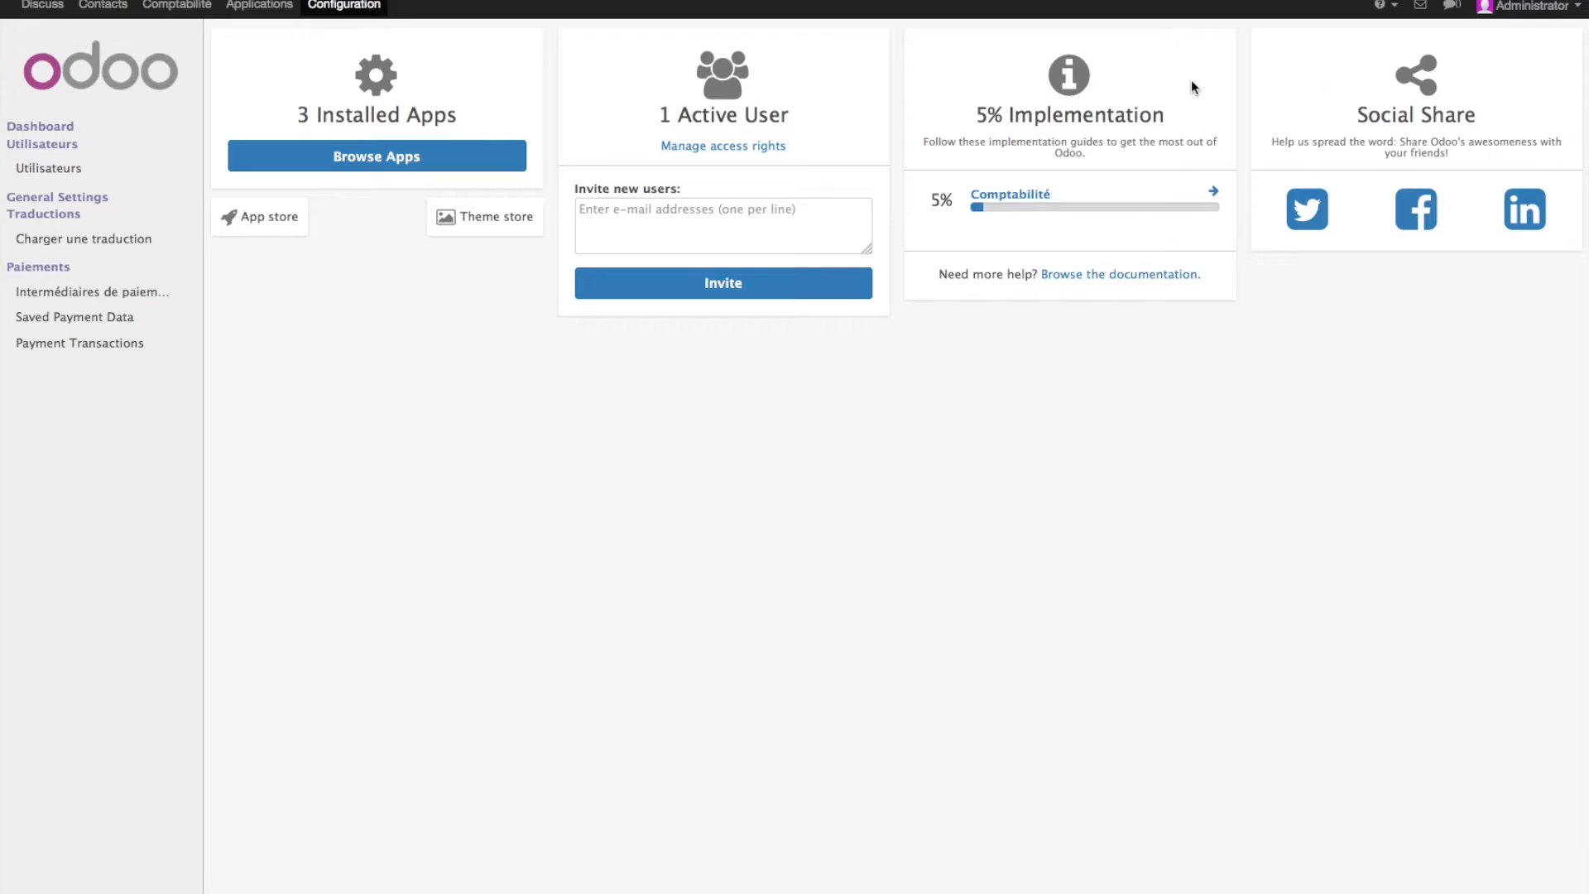
{"action": "left_click", "coordinate": [1559, 10]}
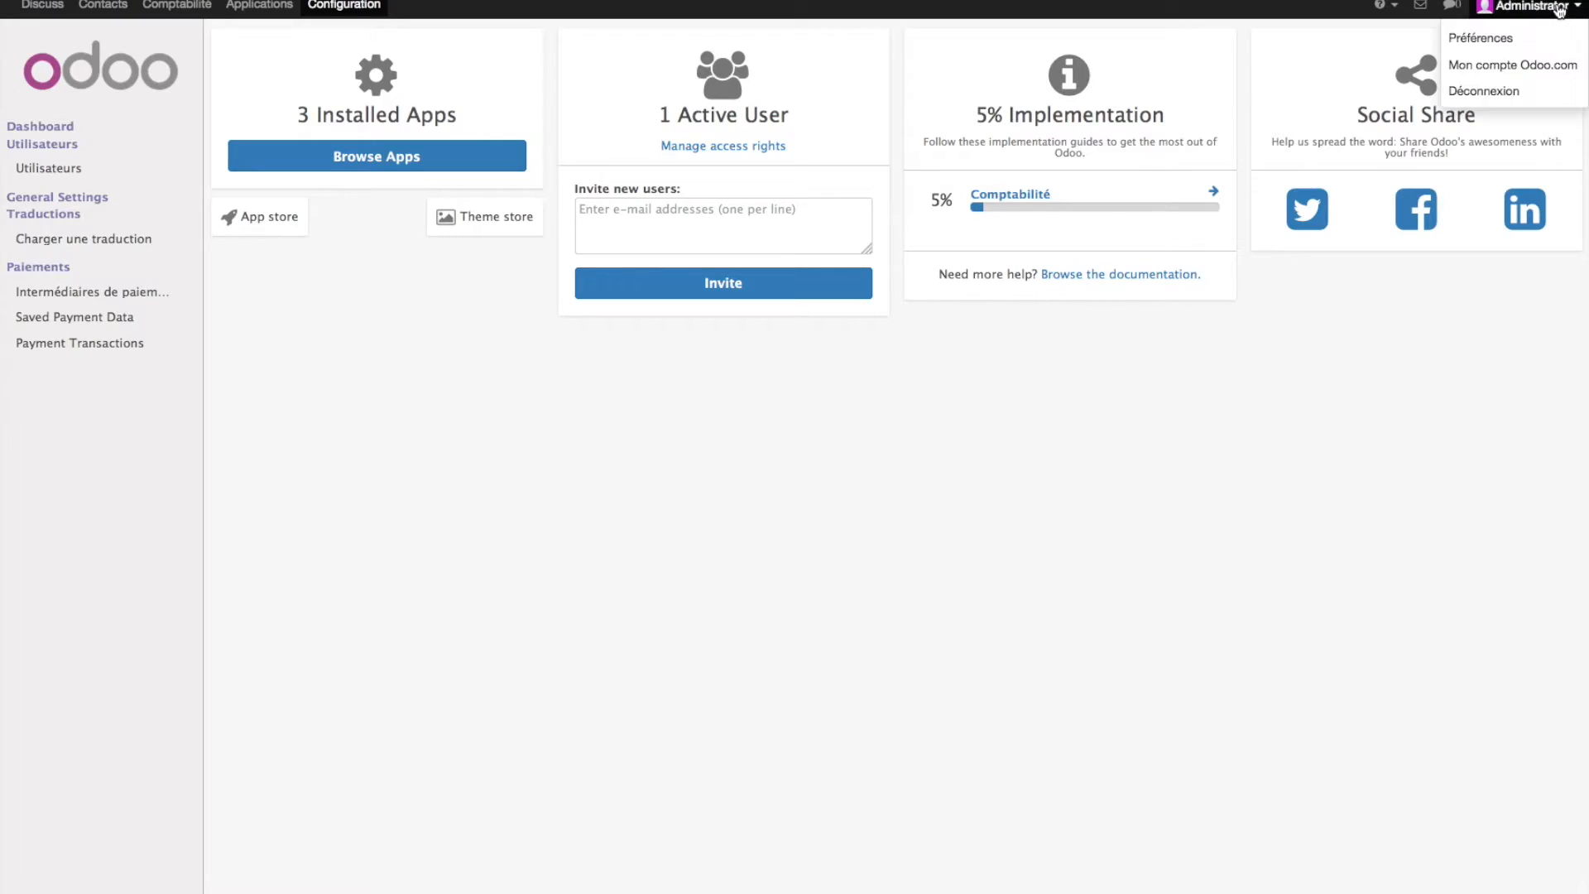
- In the admin preferences, keep French, choose the Europe/Brussels time zone, and save
{"action": "left_click", "coordinate": [1502, 39]}
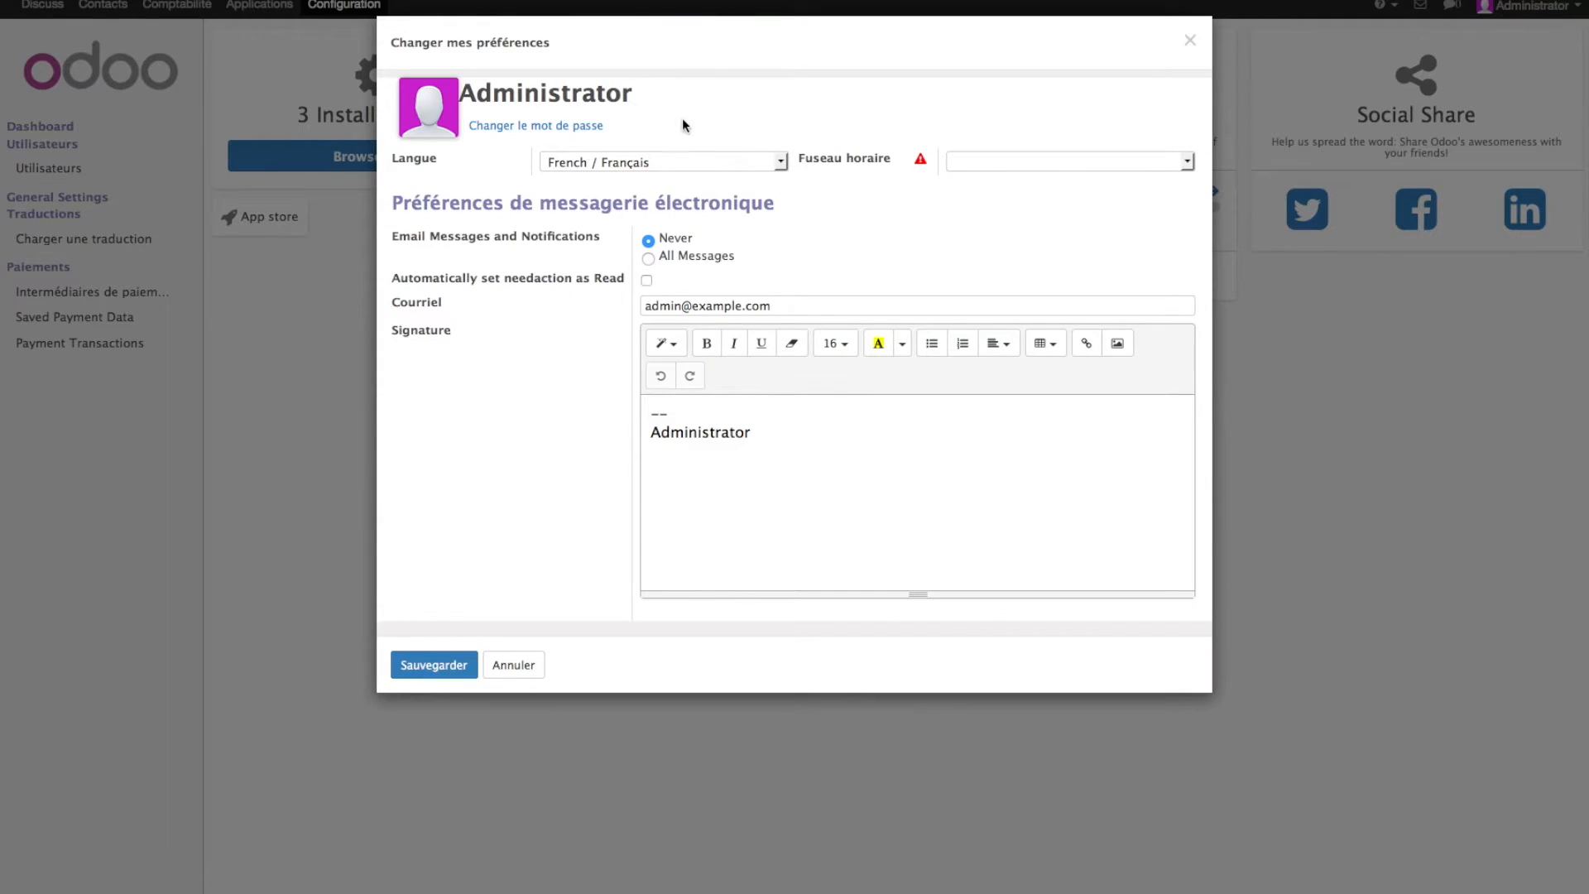
{"action": "left_click", "coordinate": [744, 165]}
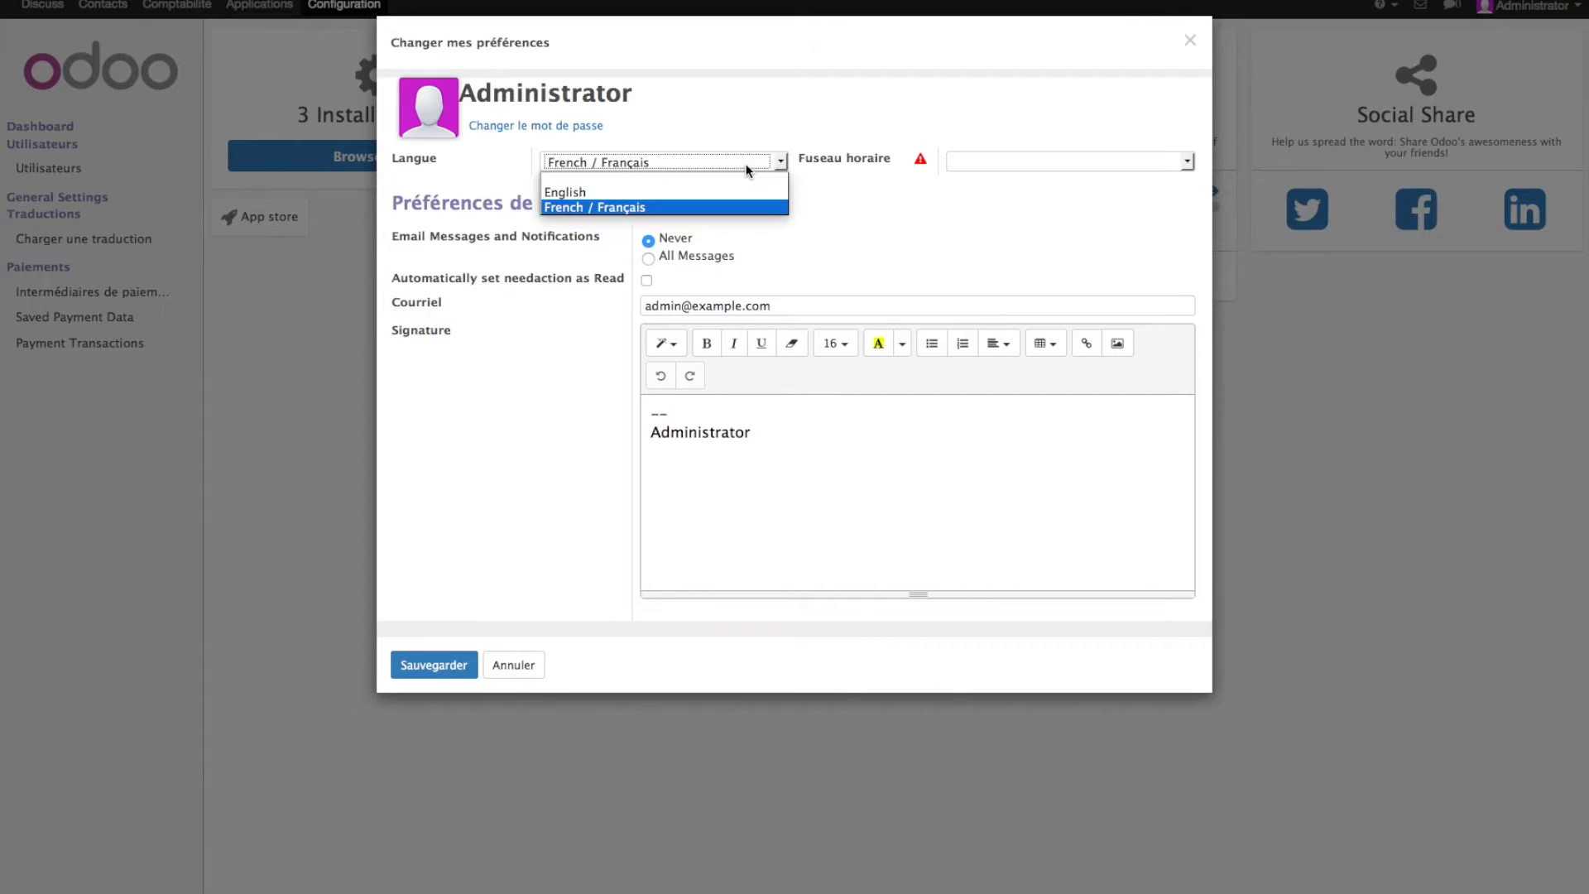
{"action": "left_click", "coordinate": [746, 167]}
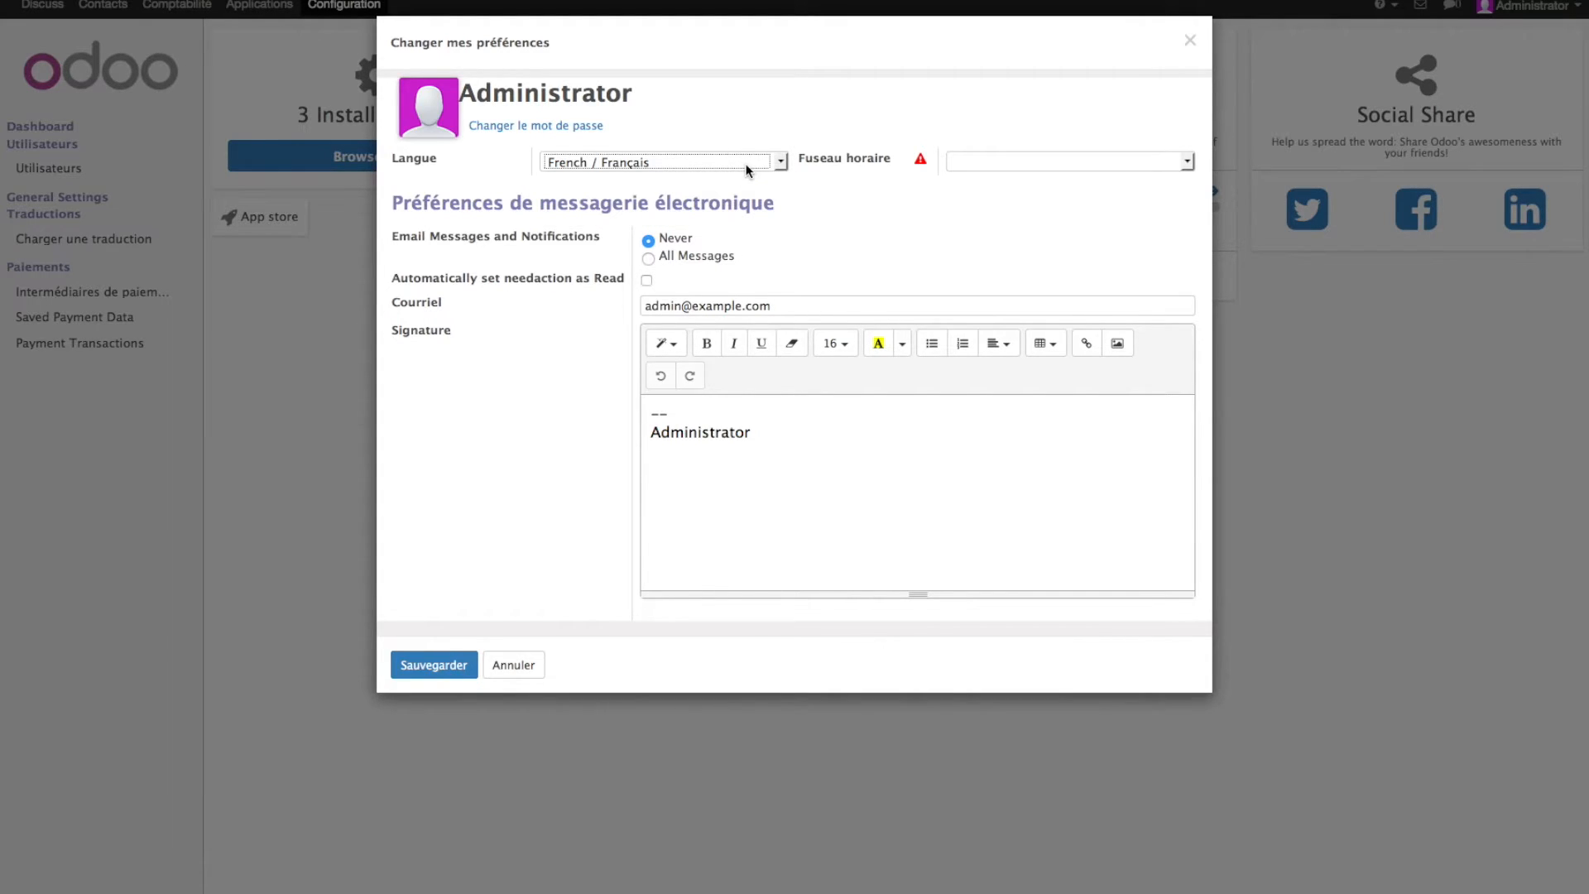
{"action": "left_click", "coordinate": [977, 163]}
{"action": "scroll", "coordinate": [1014, 297], "scroll_direction": "down", "scroll_amount": 20}
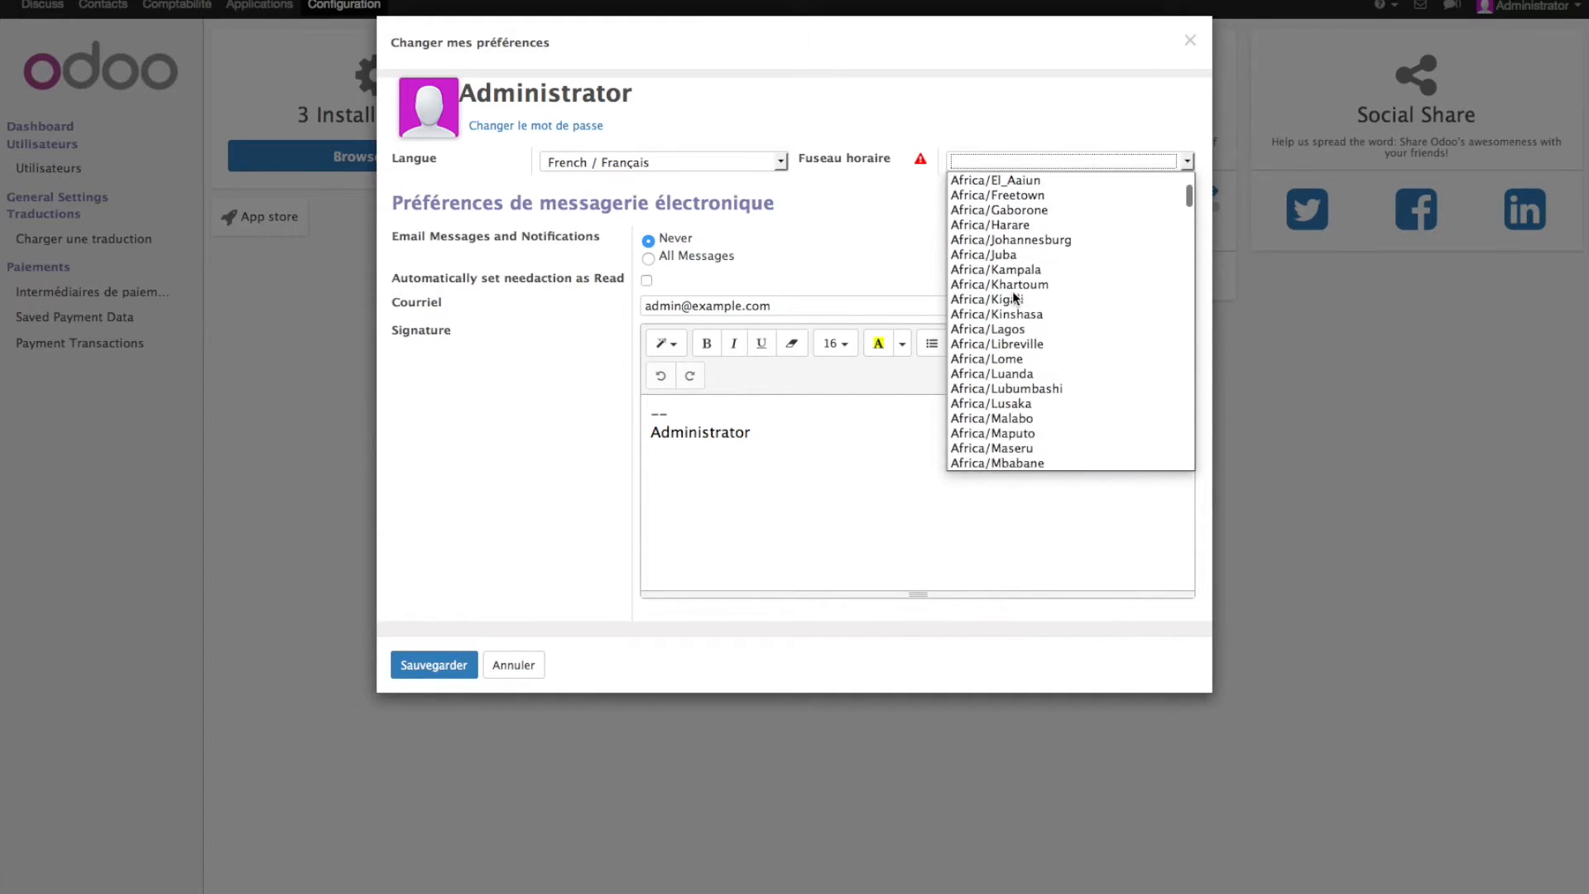
{"action": "scroll", "coordinate": [1015, 297], "scroll_direction": "down", "scroll_amount": 20}
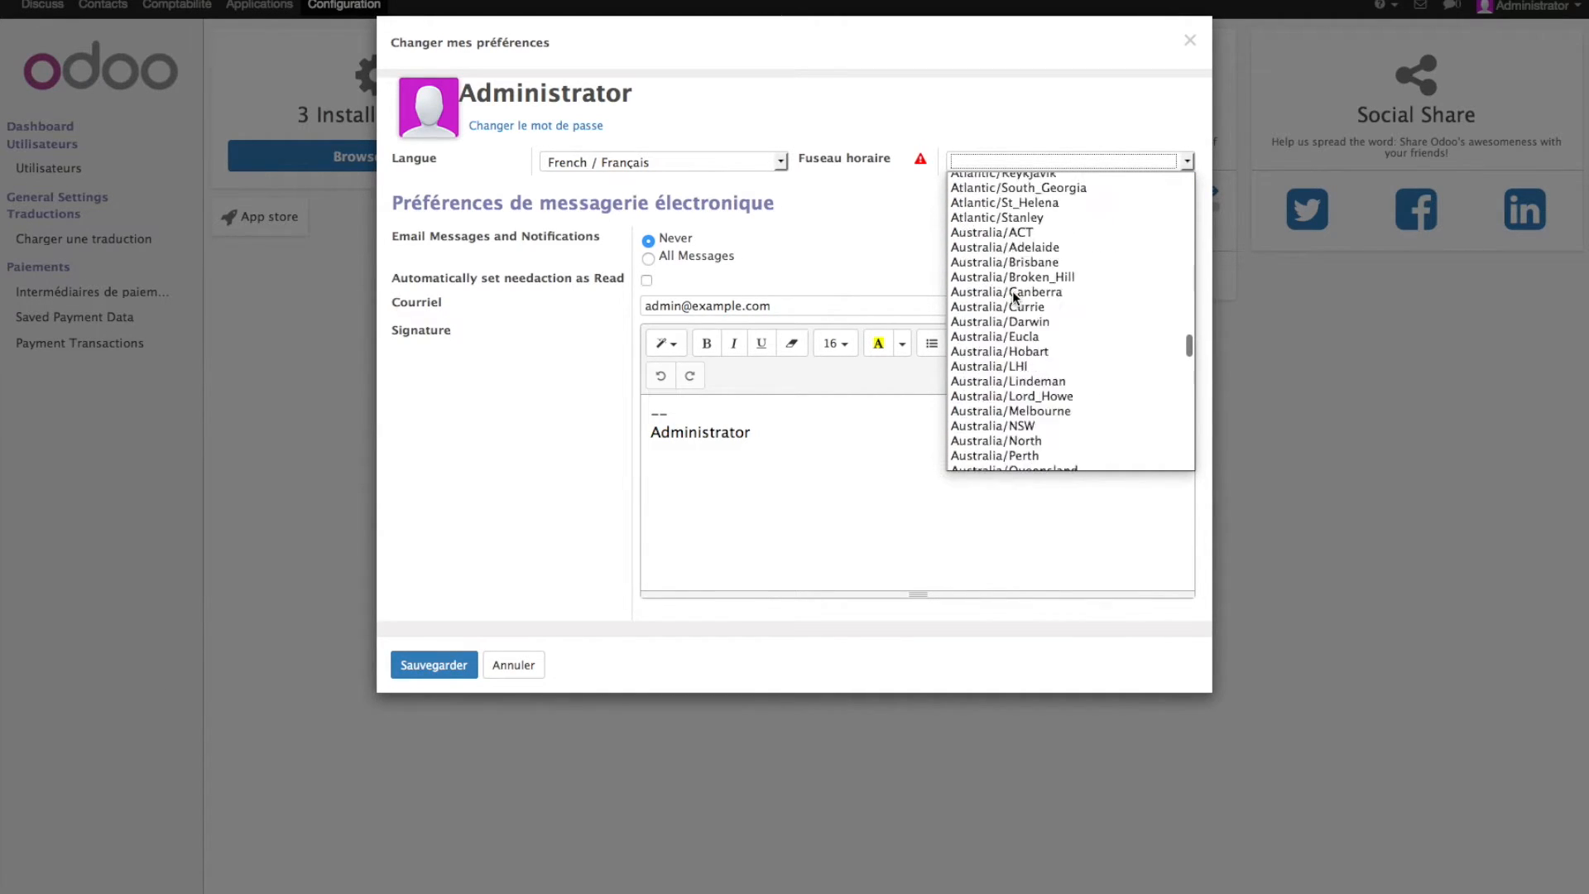
{"action": "scroll", "coordinate": [1014, 296], "scroll_direction": "up", "scroll_amount": 6}
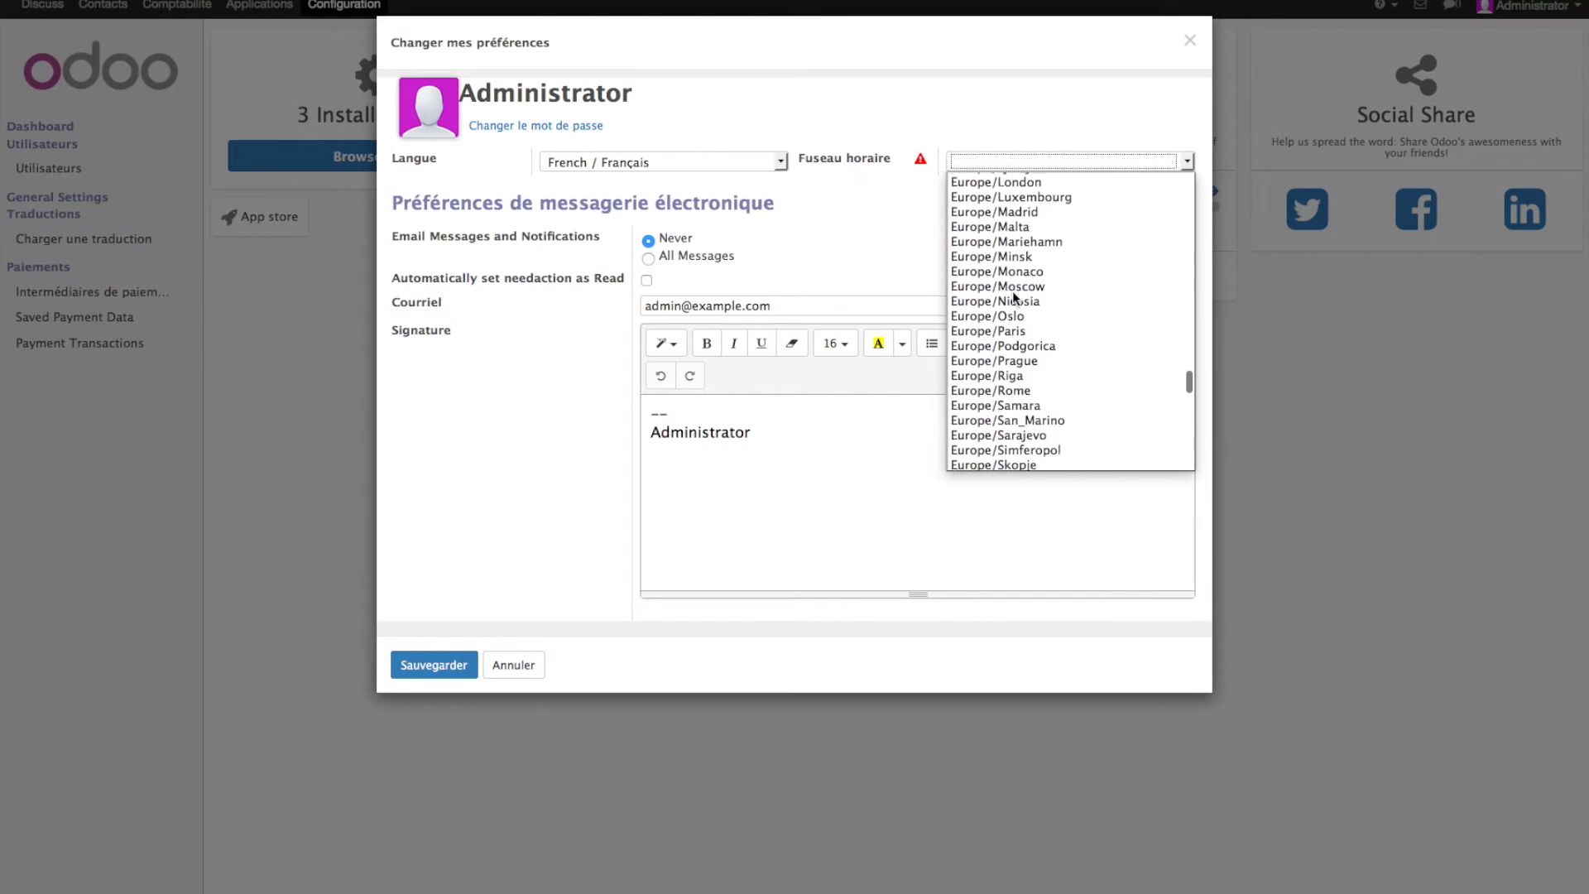
{"action": "scroll", "coordinate": [1014, 296], "scroll_direction": "up", "scroll_amount": 4}
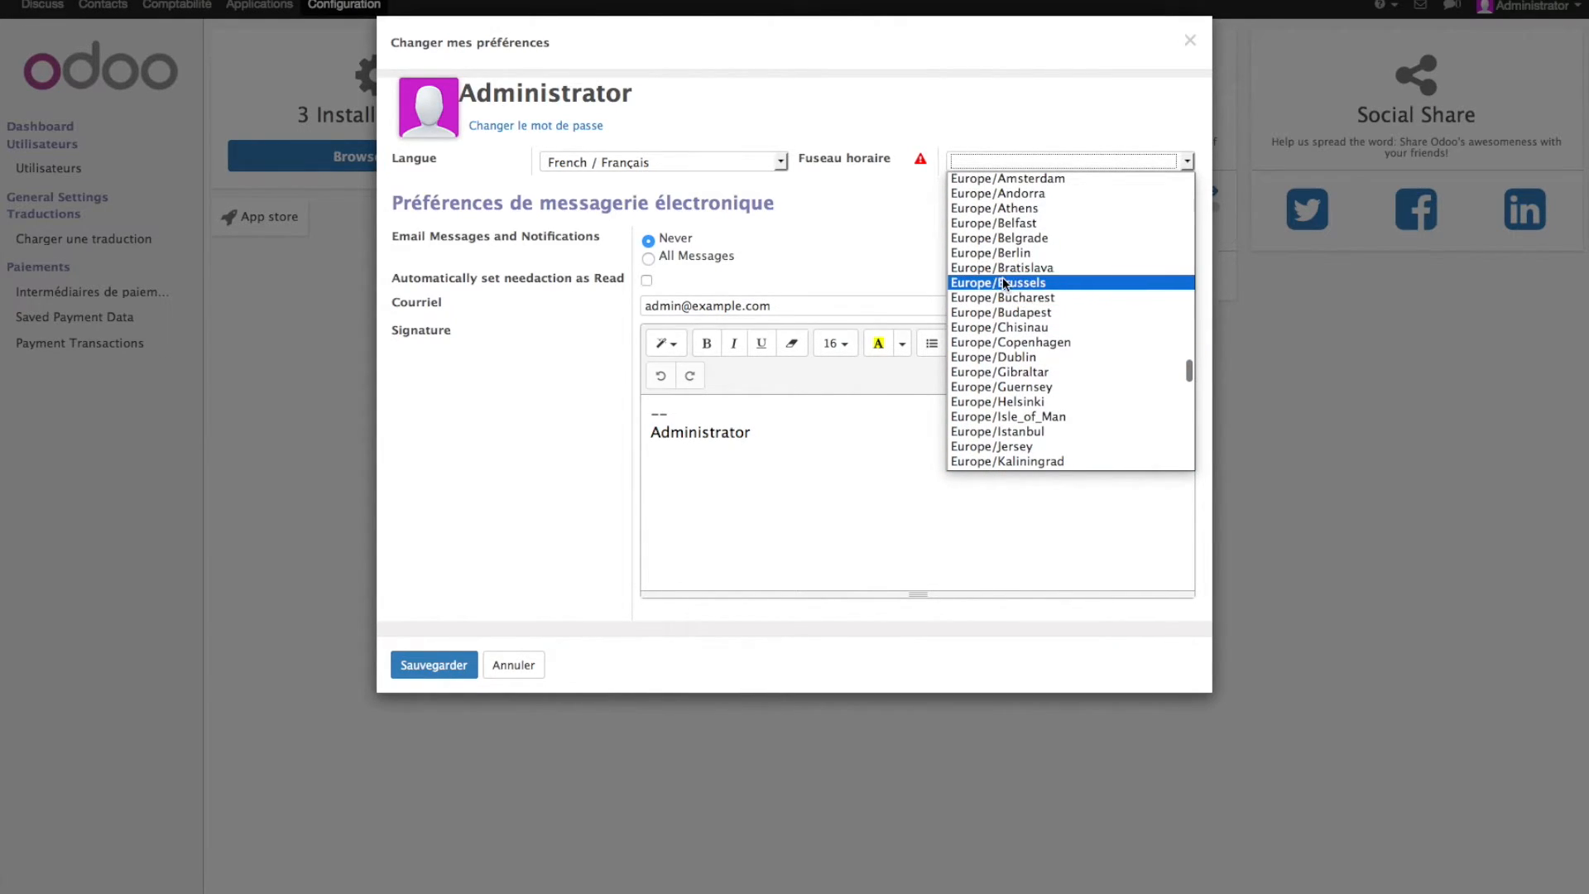
{"action": "left_click", "coordinate": [1004, 283]}
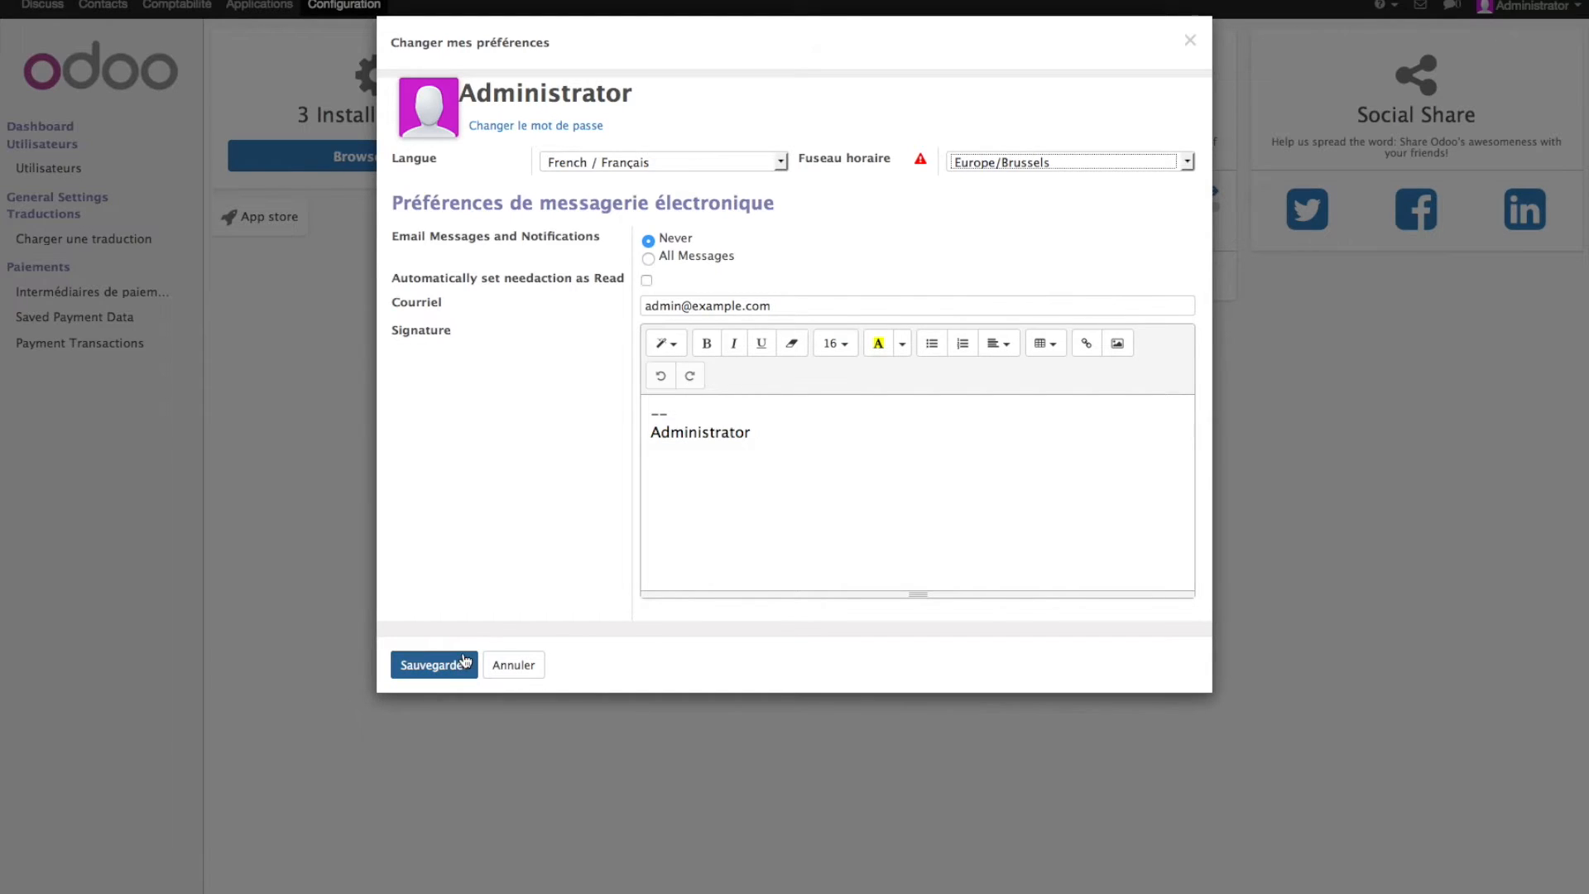
{"action": "left_click", "coordinate": [437, 665]}
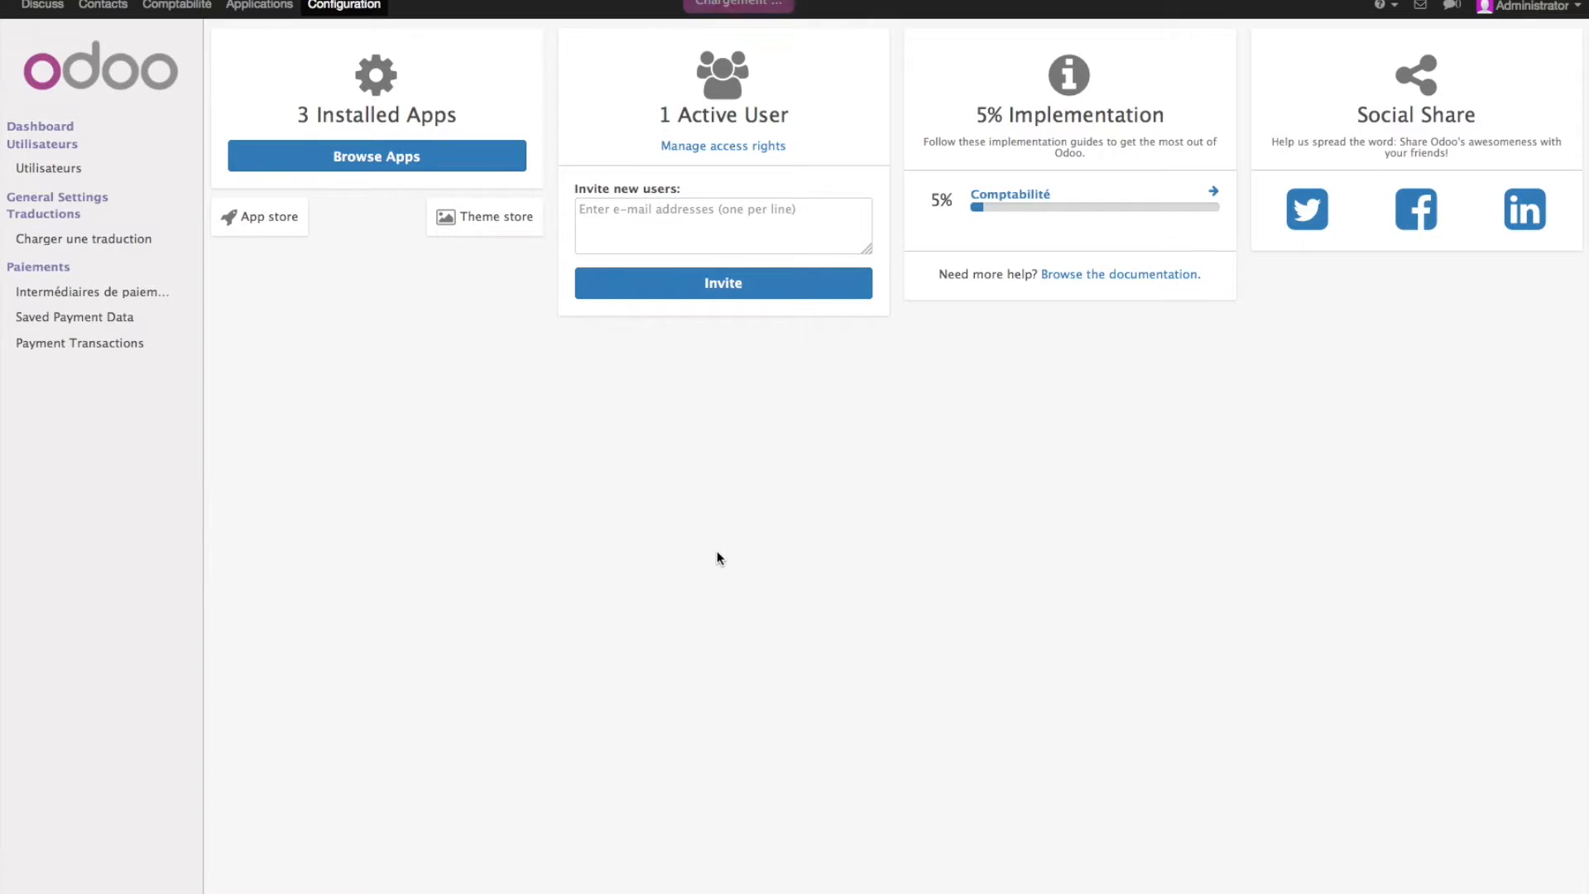
- Load the French / Français translation pack and close the confirmation
{"action": "left_click", "coordinate": [80, 239]}
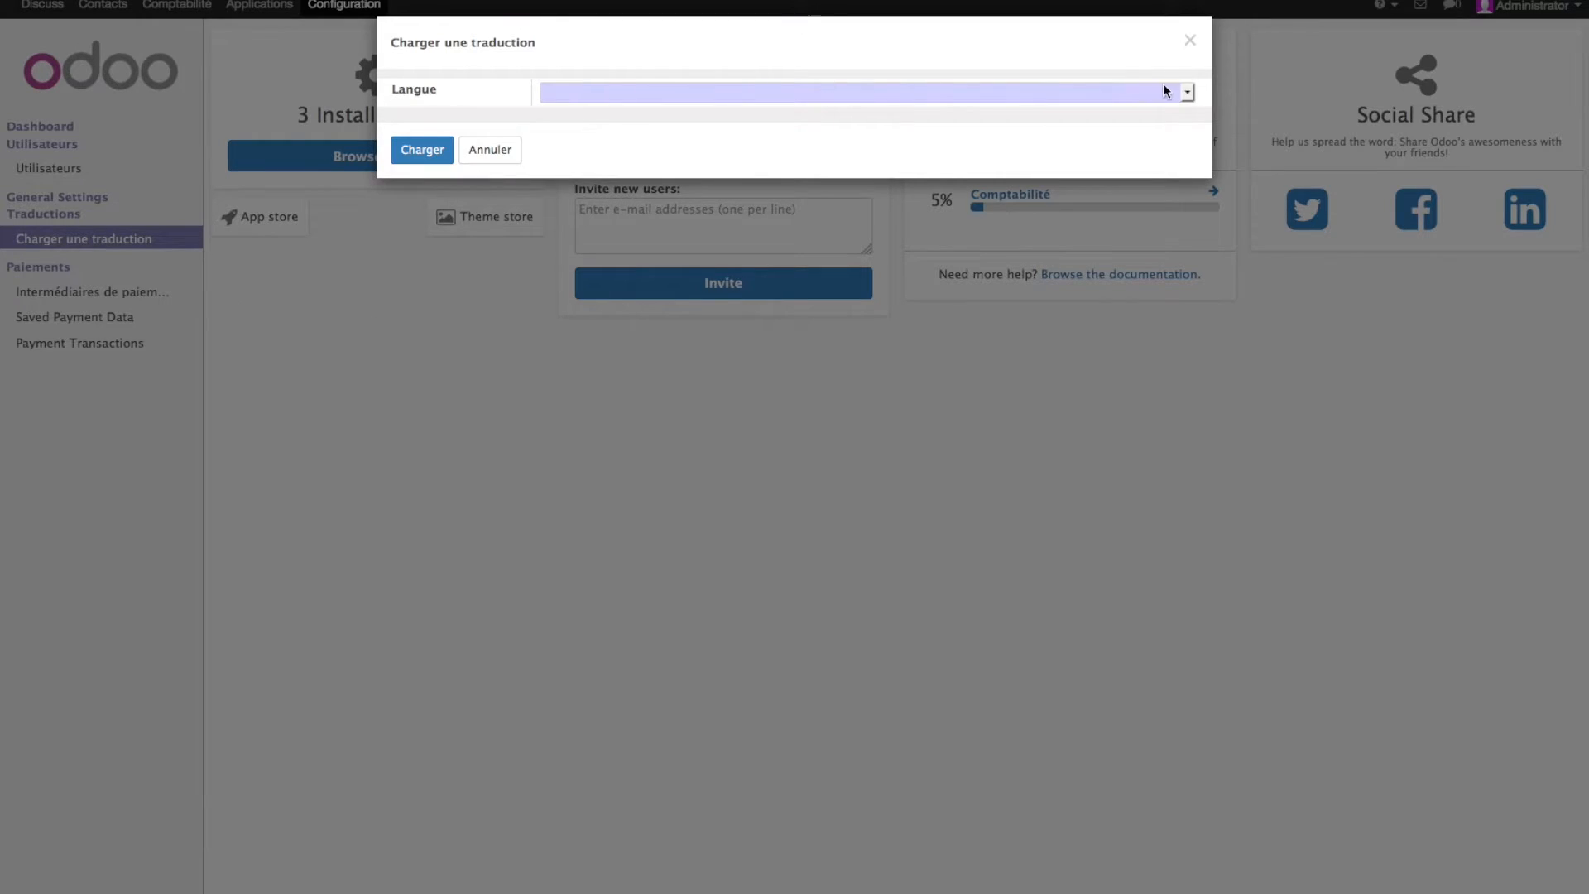
{"action": "left_click", "coordinate": [1186, 93]}
{"action": "key", "text": "v"}
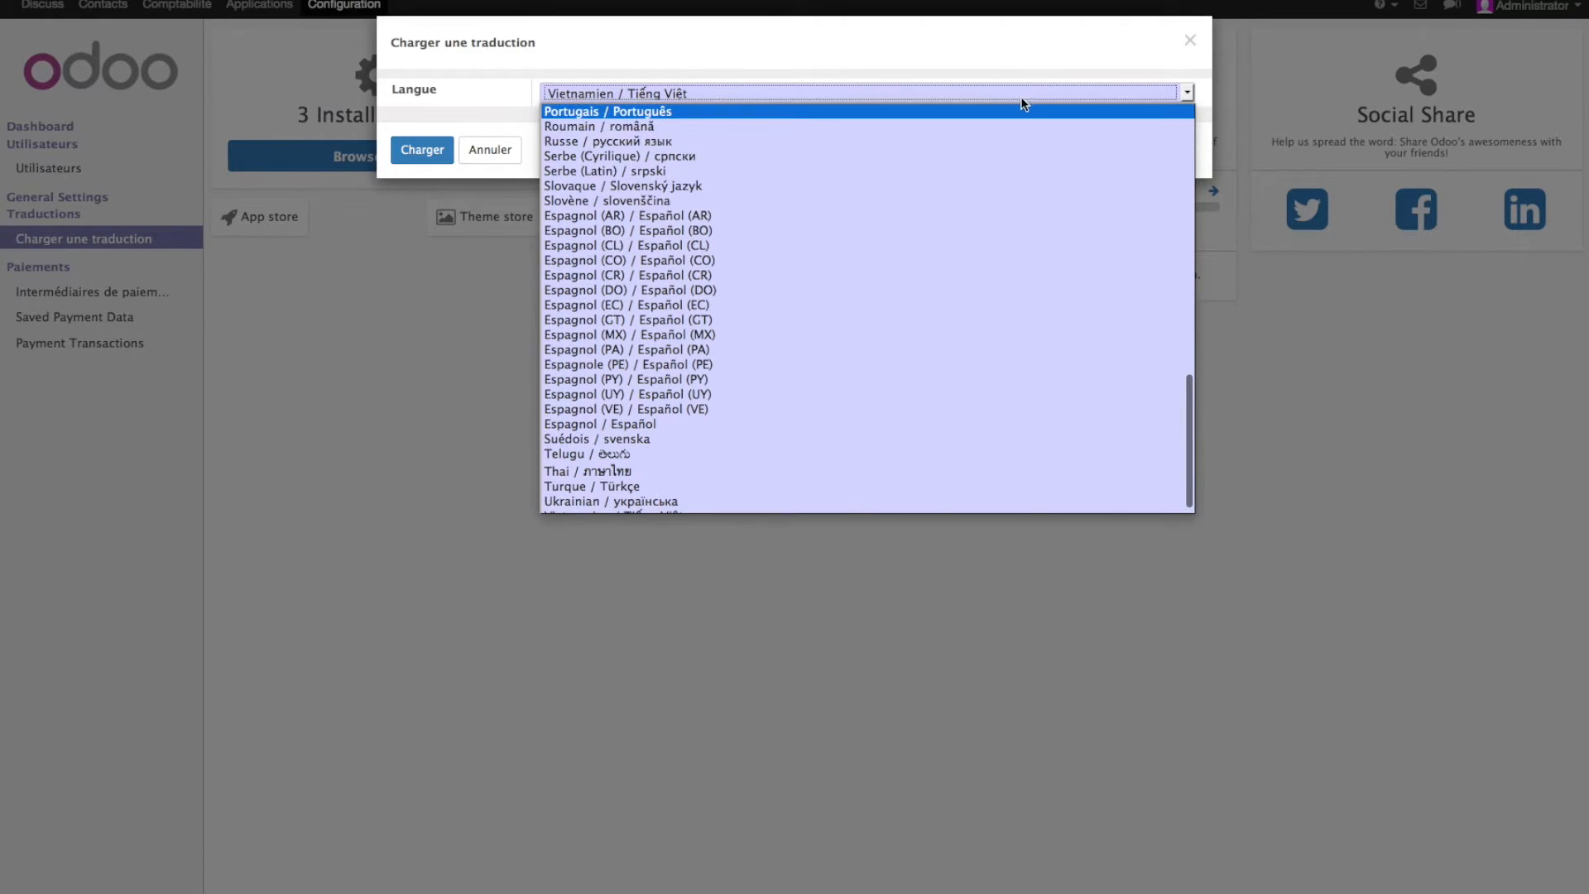
{"action": "scroll", "coordinate": [975, 171], "scroll_direction": "up", "scroll_amount": 10}
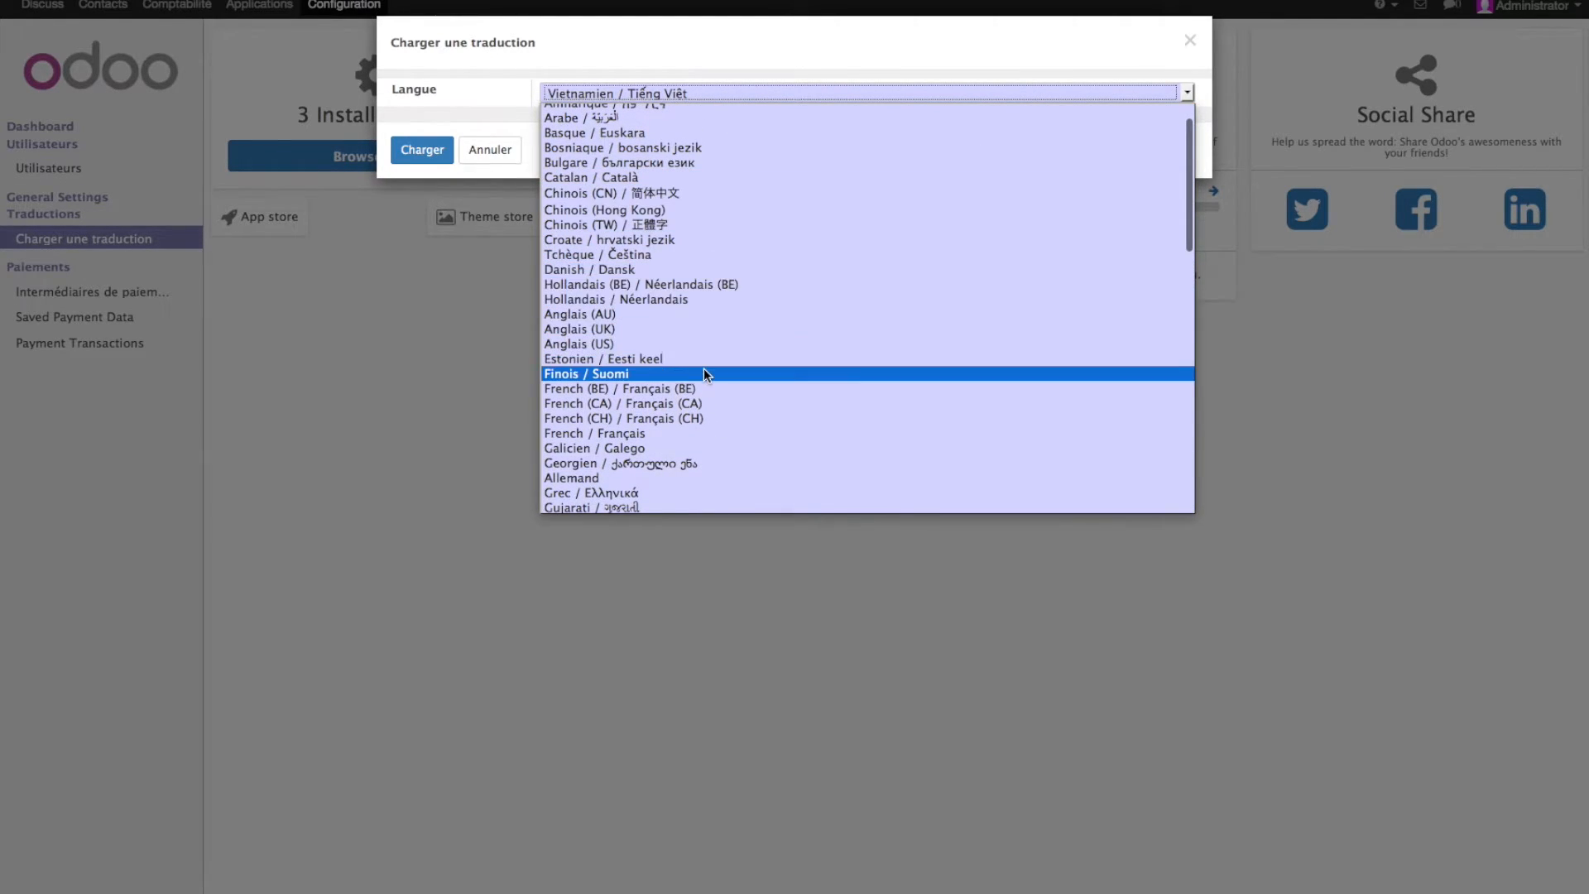
{"action": "left_click", "coordinate": [712, 434]}
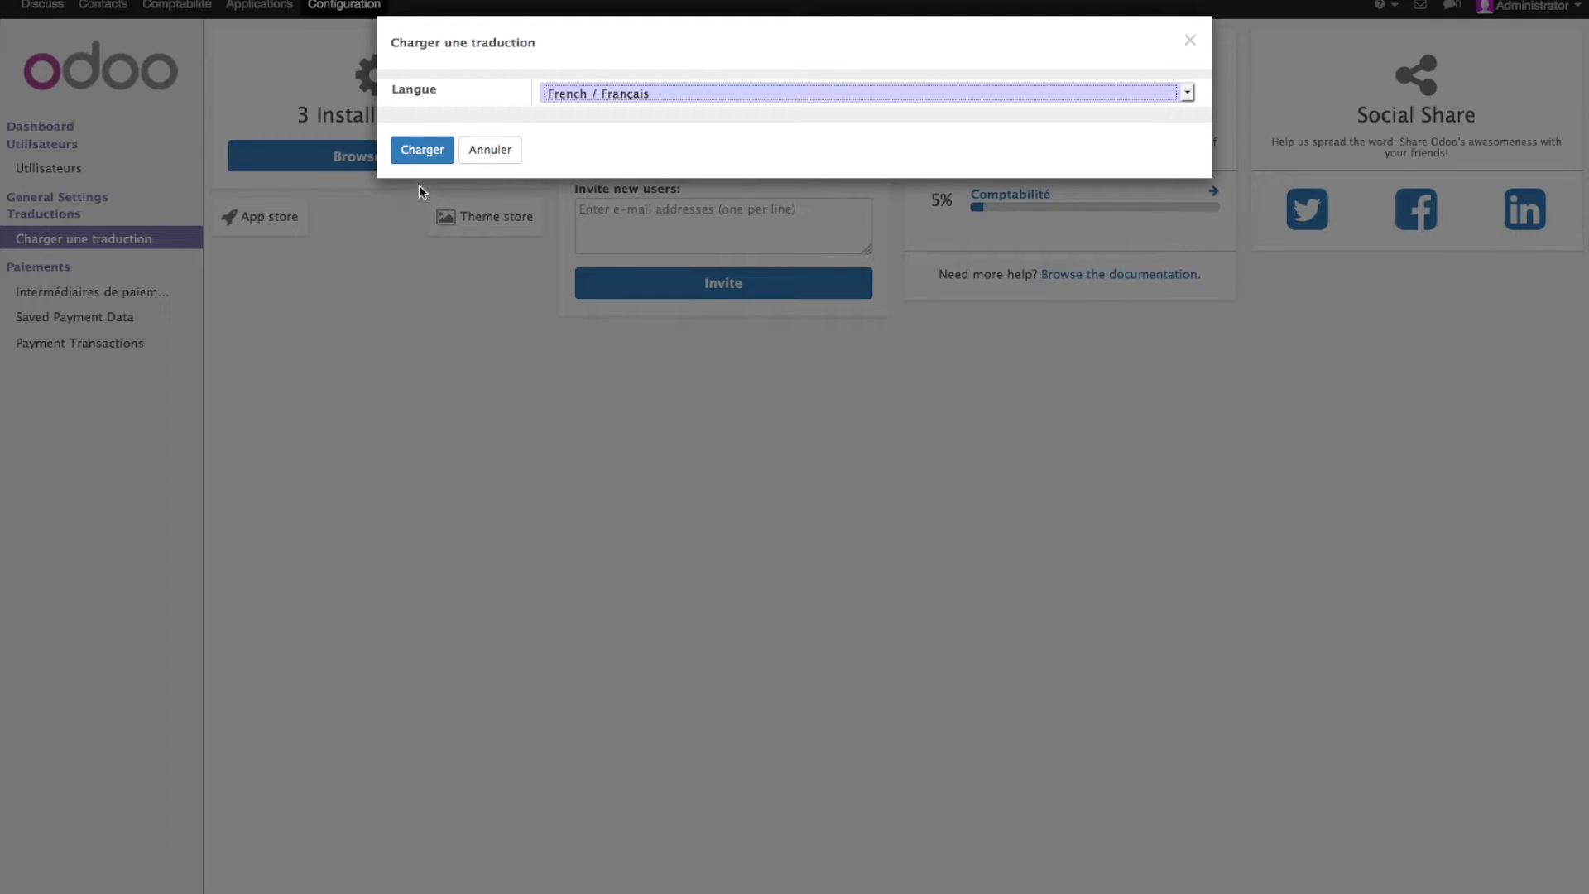
{"action": "left_click", "coordinate": [423, 151]}
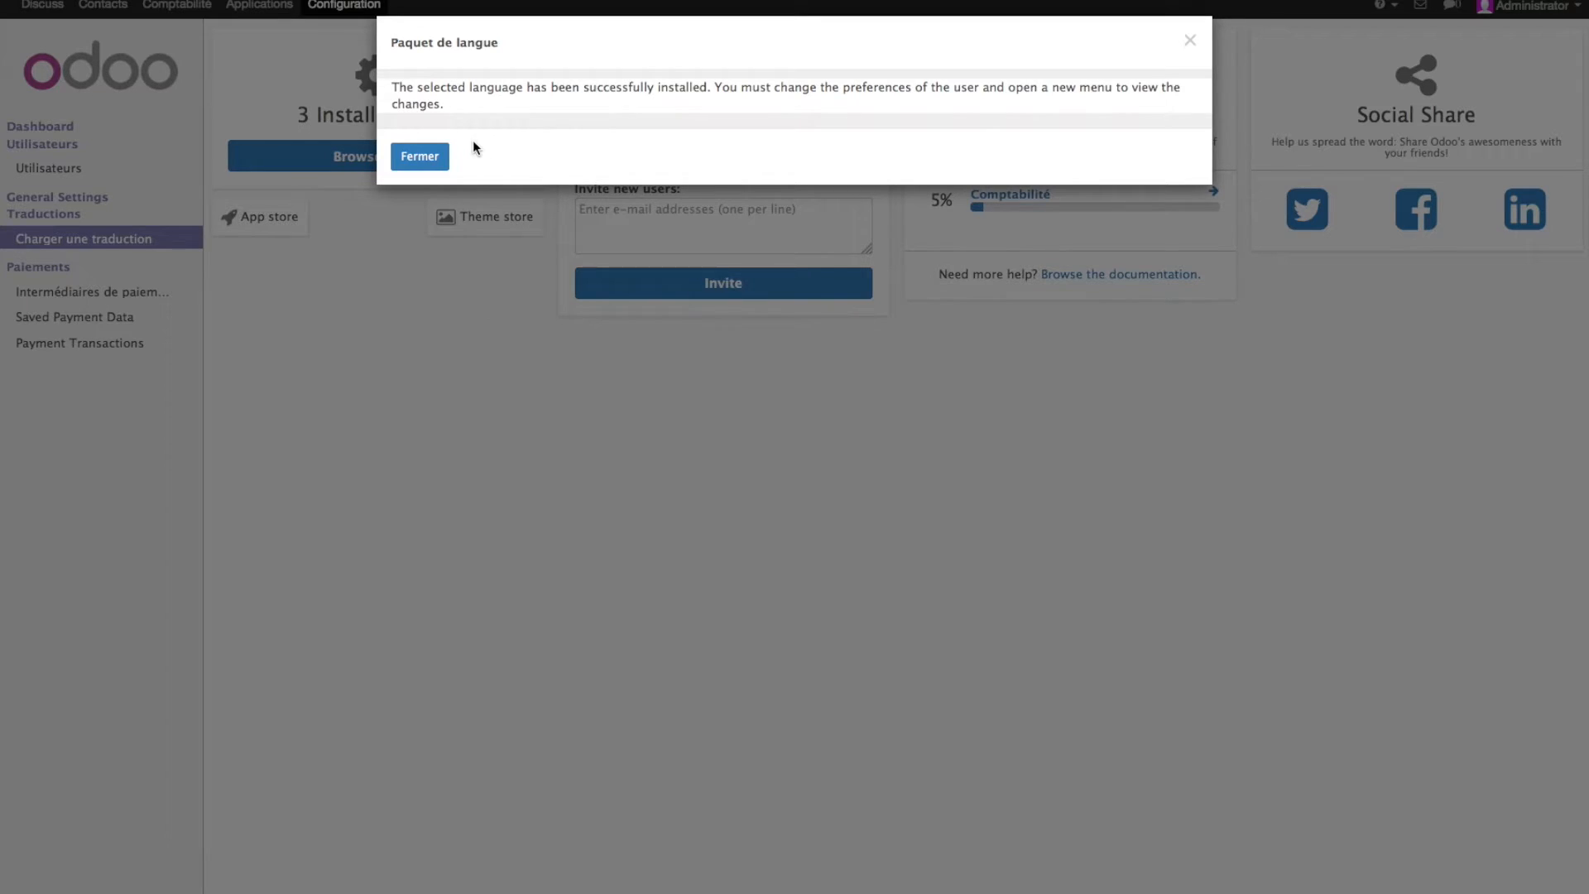
{"action": "left_click", "coordinate": [418, 159]}
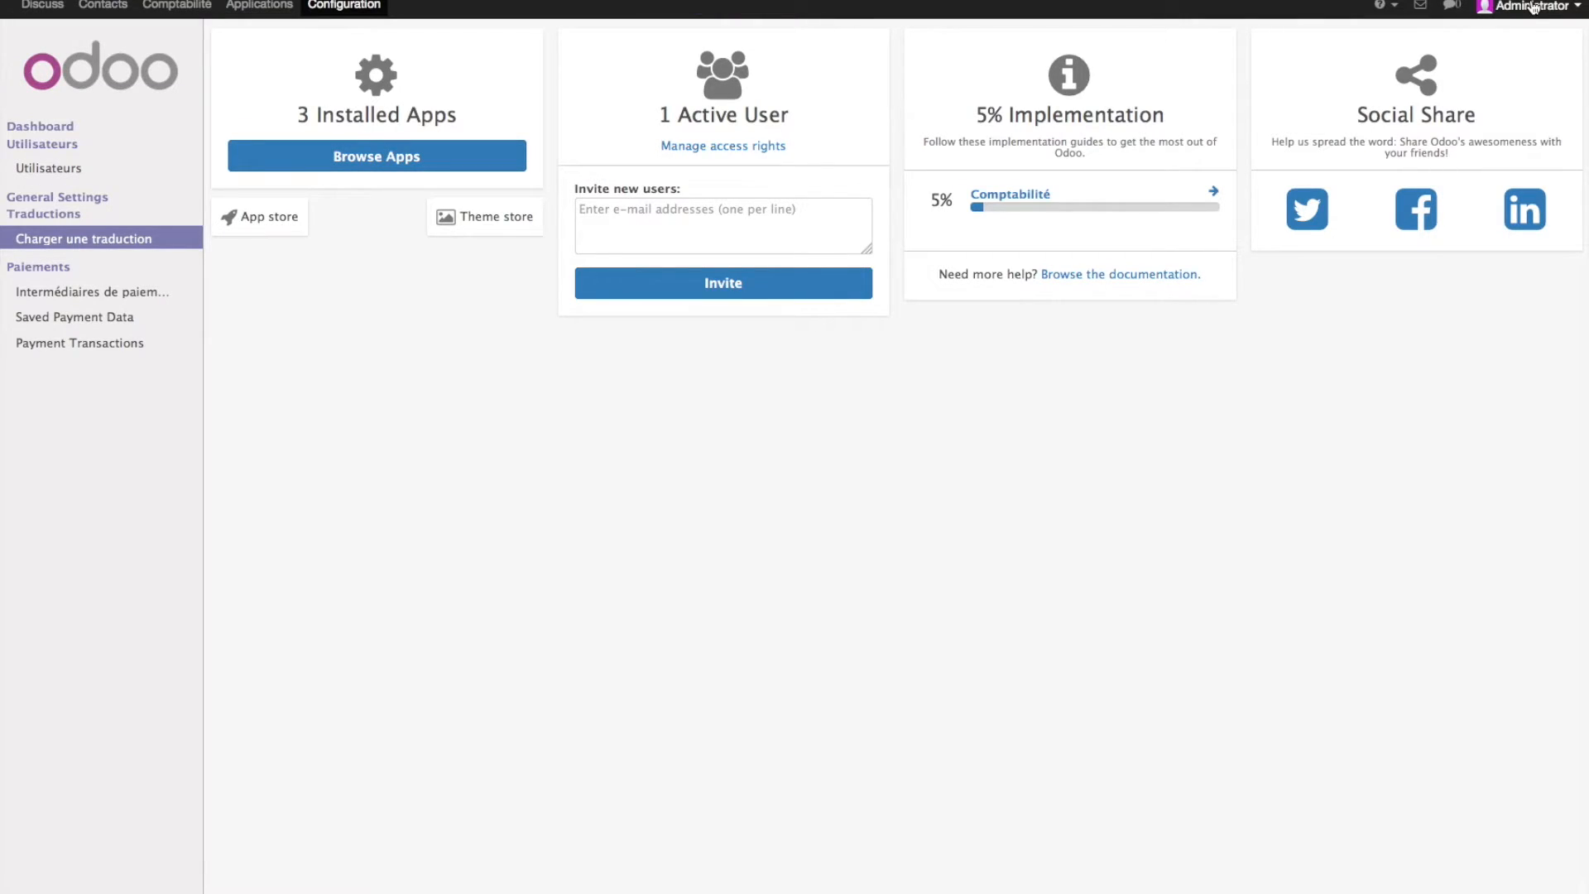
- Reopen the admin preferences, keep French as the language, and save
{"action": "left_click", "coordinate": [1533, 9]}
{"action": "left_click", "coordinate": [1519, 39]}
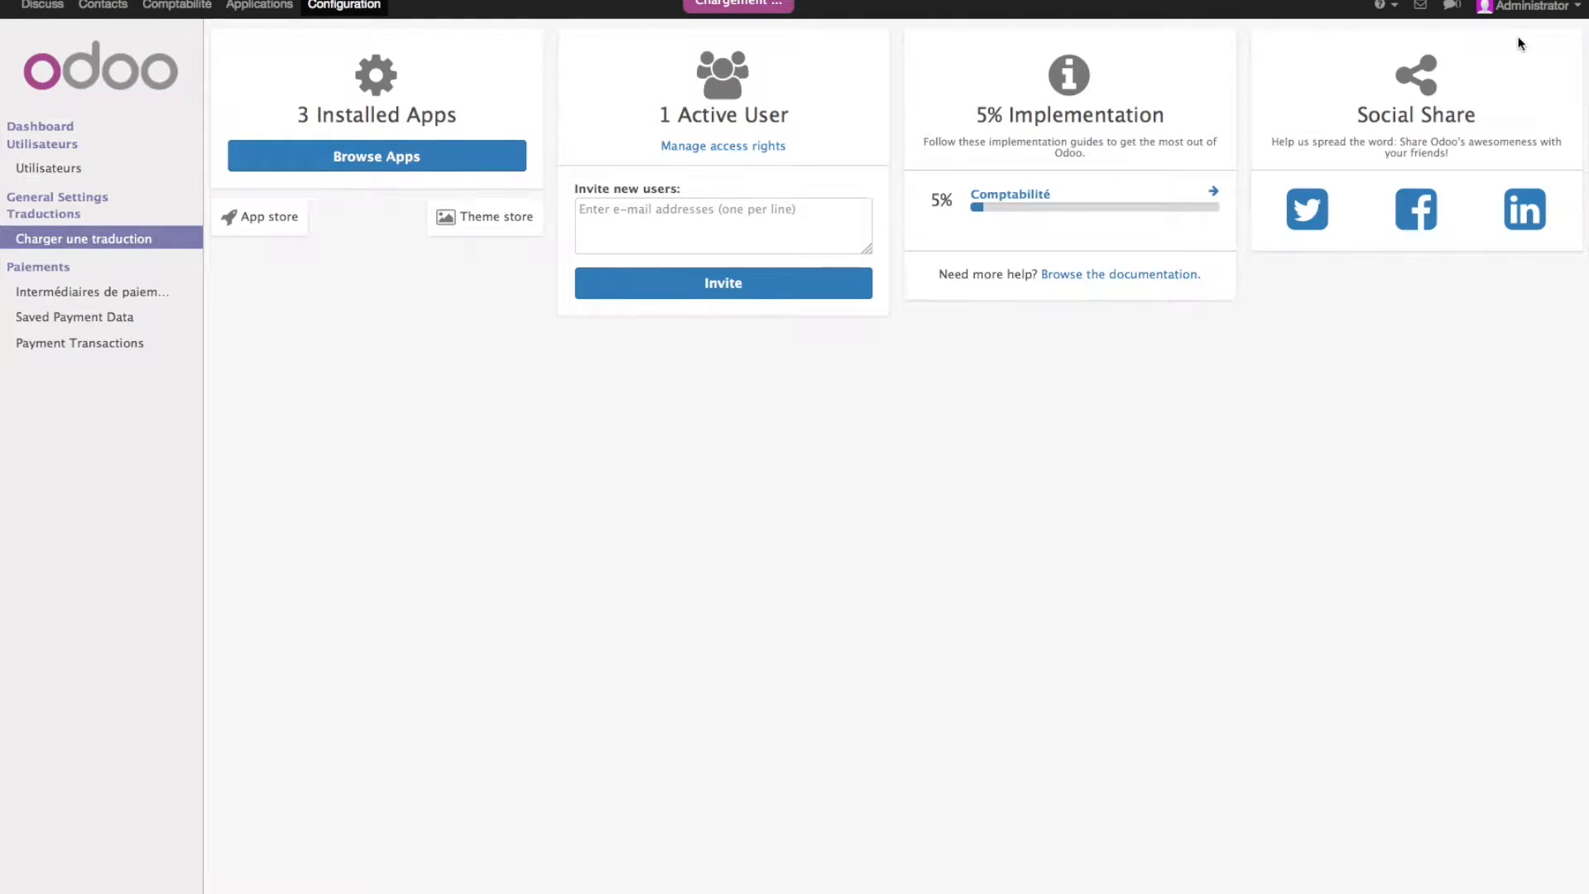
{"action": "left_click", "coordinate": [780, 160]}
{"action": "left_click", "coordinate": [781, 160]}
{"action": "left_click", "coordinate": [405, 687]}
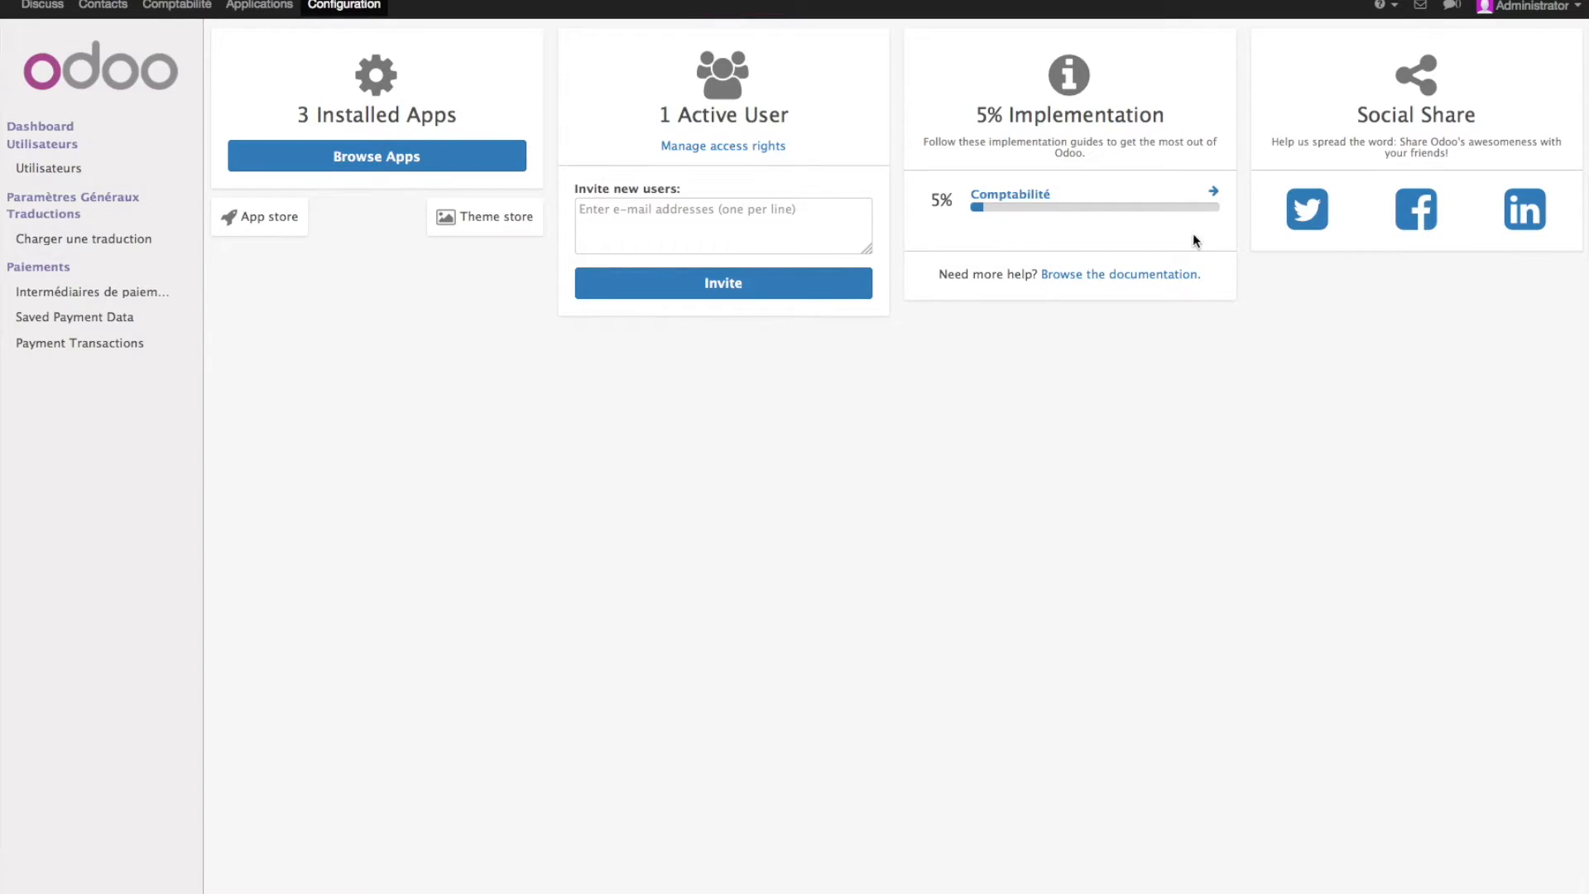
- Sign out, log back in with the administrator's login and password, and return to Configuration
{"action": "left_click", "coordinate": [1529, 6]}
{"action": "left_click", "coordinate": [1521, 93]}
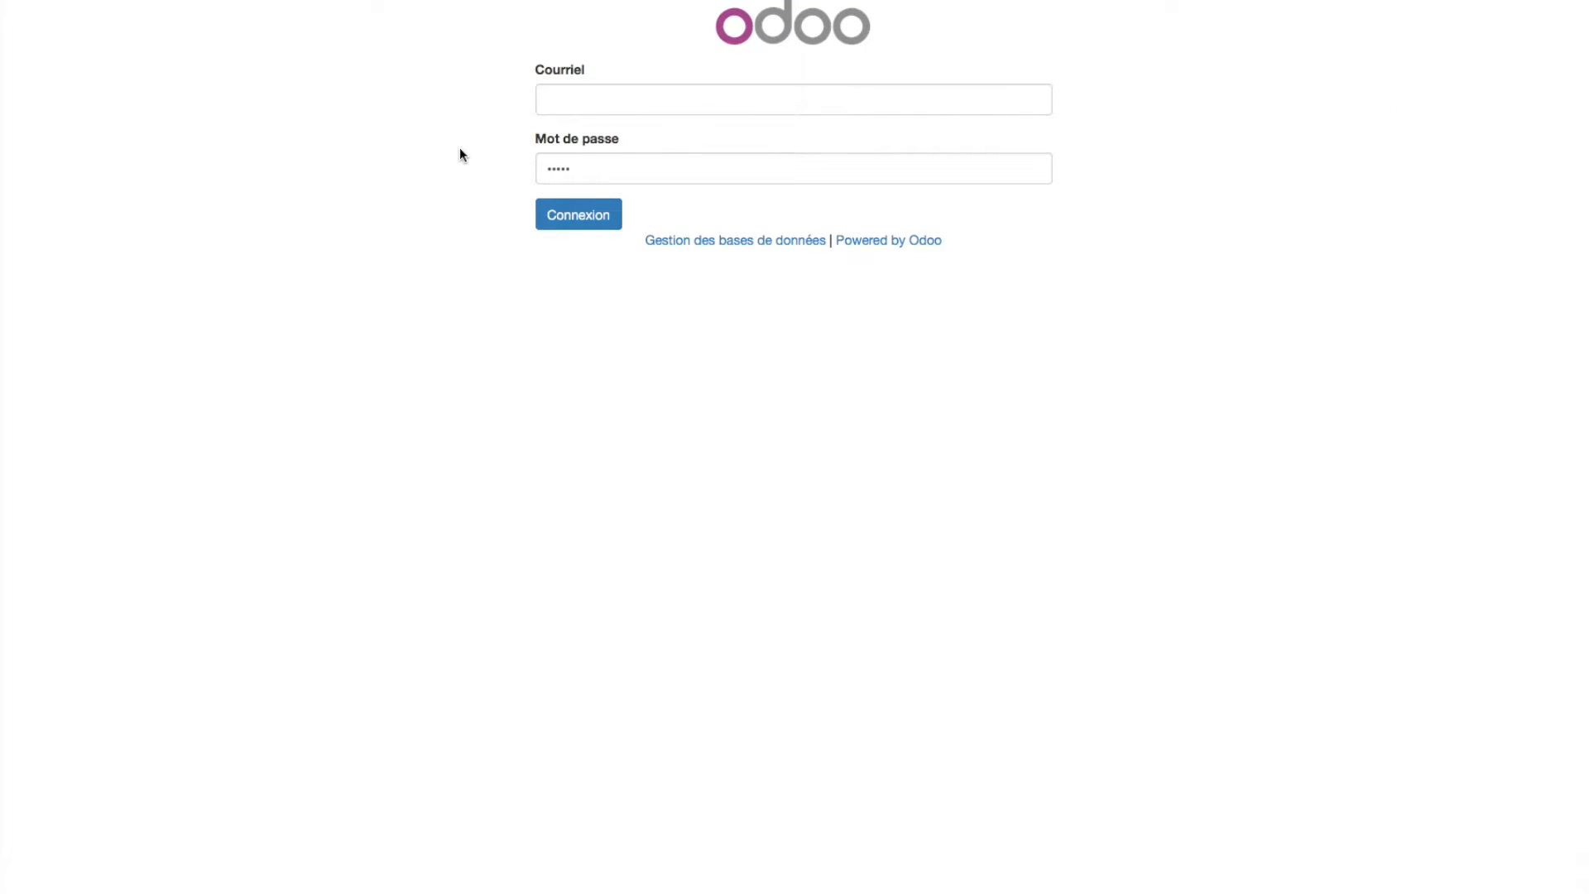
{"action": "left_click", "coordinate": [634, 108]}
{"action": "type", "text": "admin"}
{"action": "key", "text": "Tab"}
{"action": "type", "text": "admin"}
{"action": "left_click", "coordinate": [546, 221]}
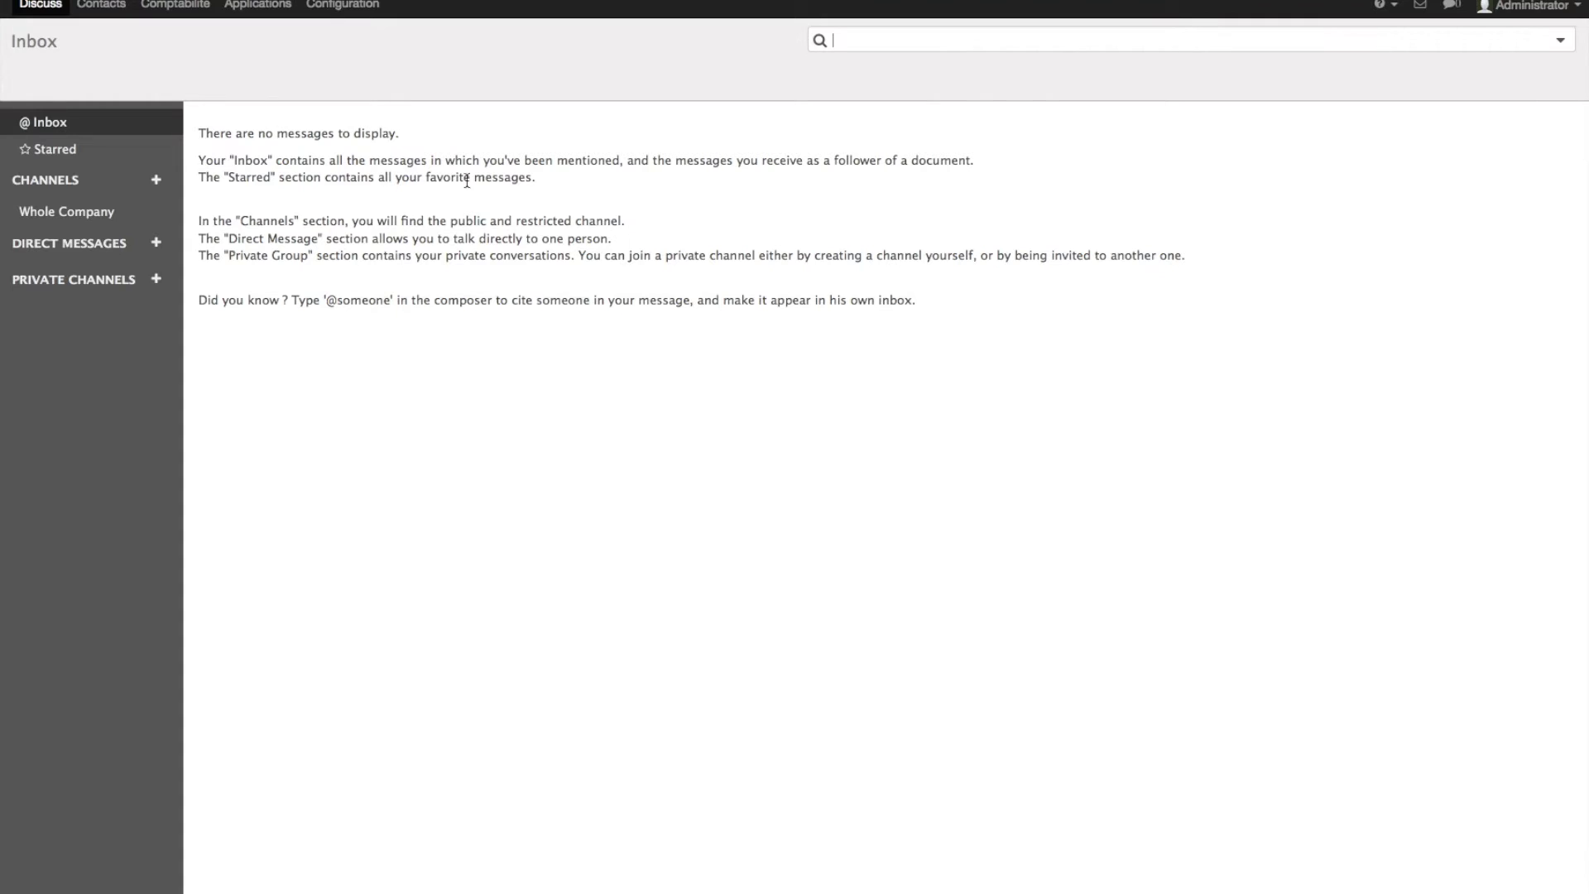
{"action": "left_click", "coordinate": [334, 7]}
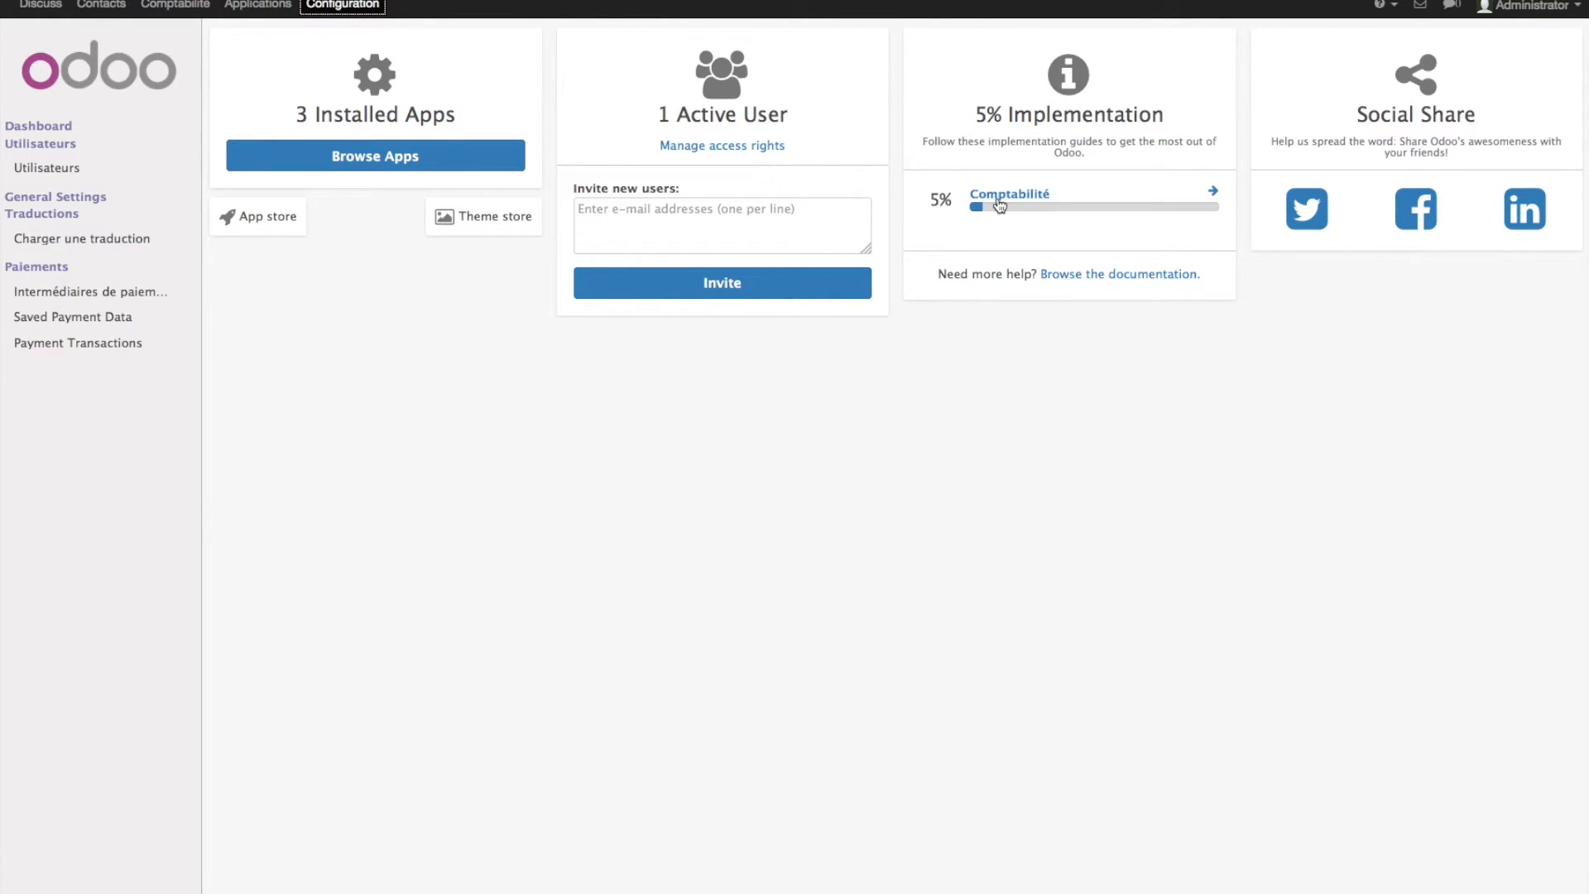
- From the Comptabilité guide's company step, open the My Company record via the Legal Name Change link
{"action": "left_click", "coordinate": [1001, 204]}
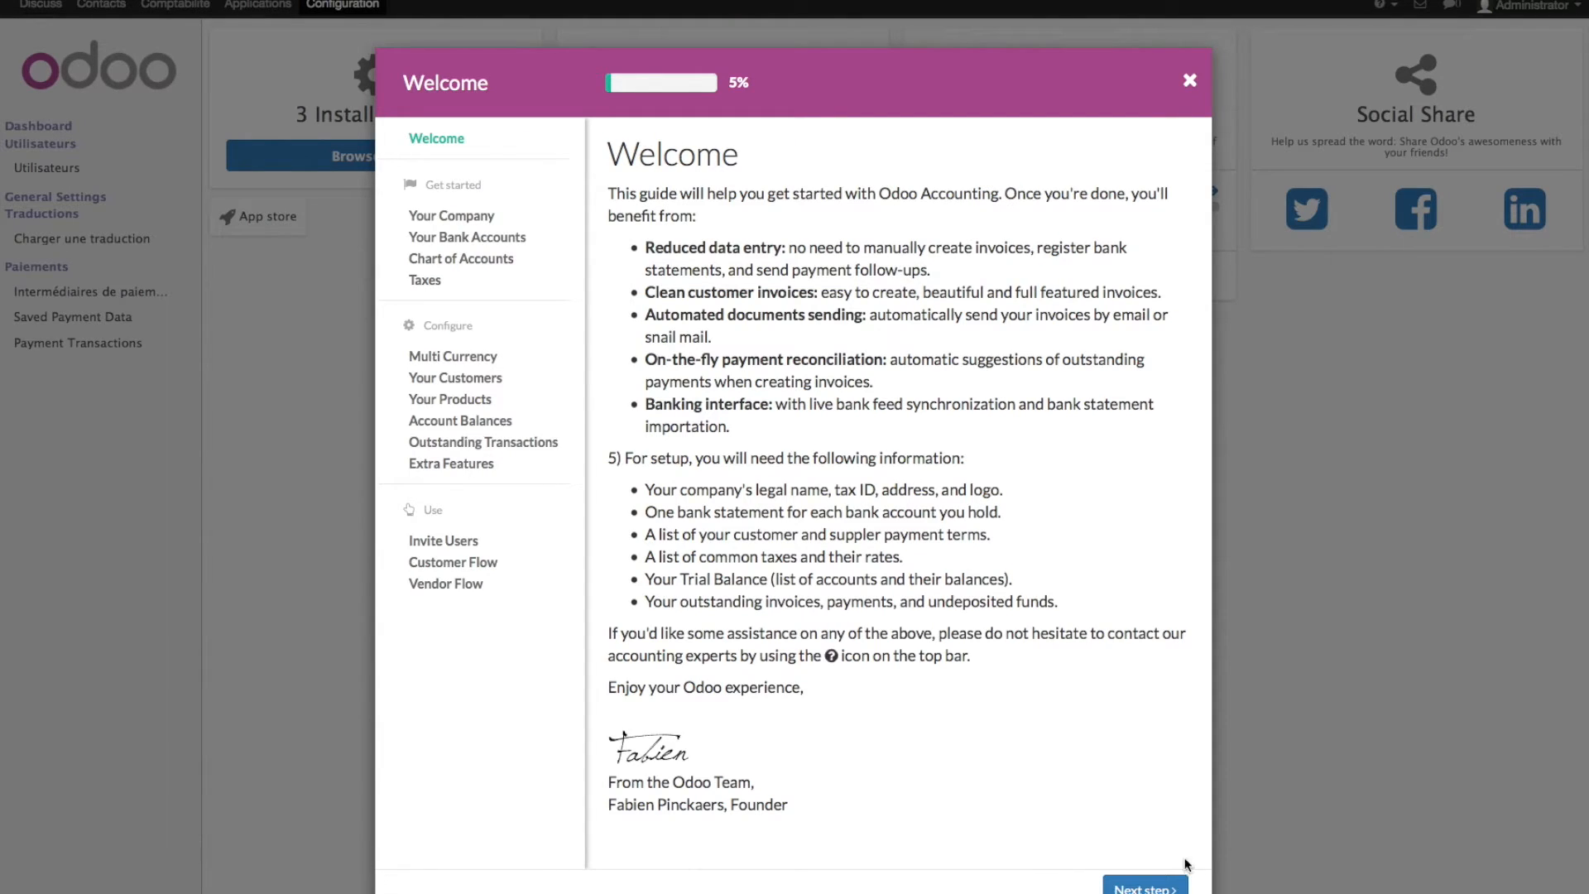
{"action": "left_click", "coordinate": [1152, 885]}
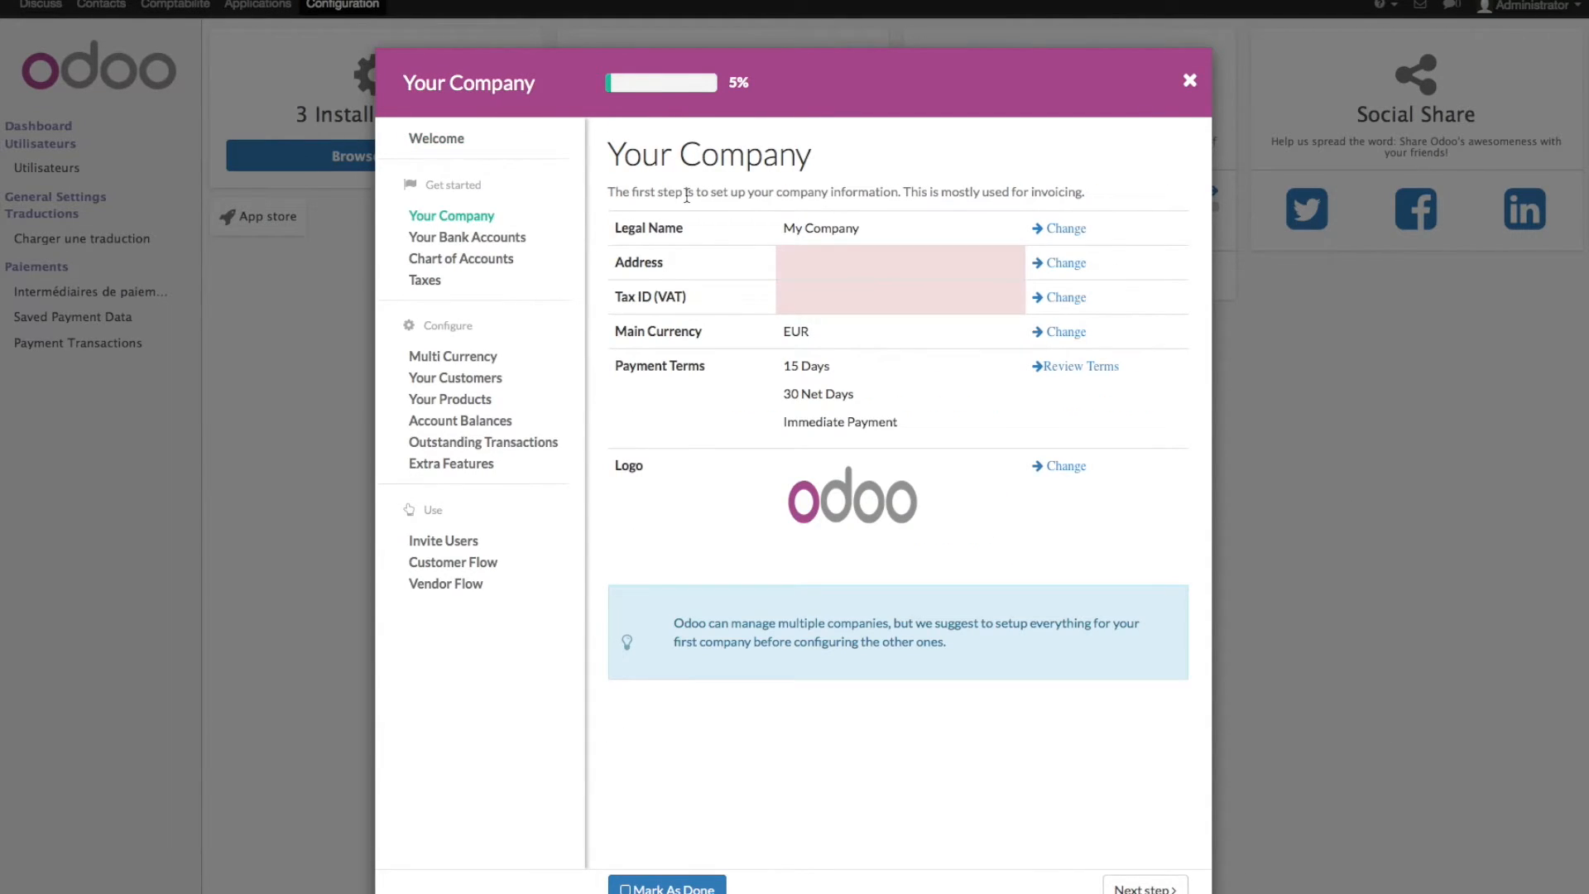
{"action": "triple_click", "coordinate": [843, 228]}
{"action": "left_click", "coordinate": [1078, 227]}
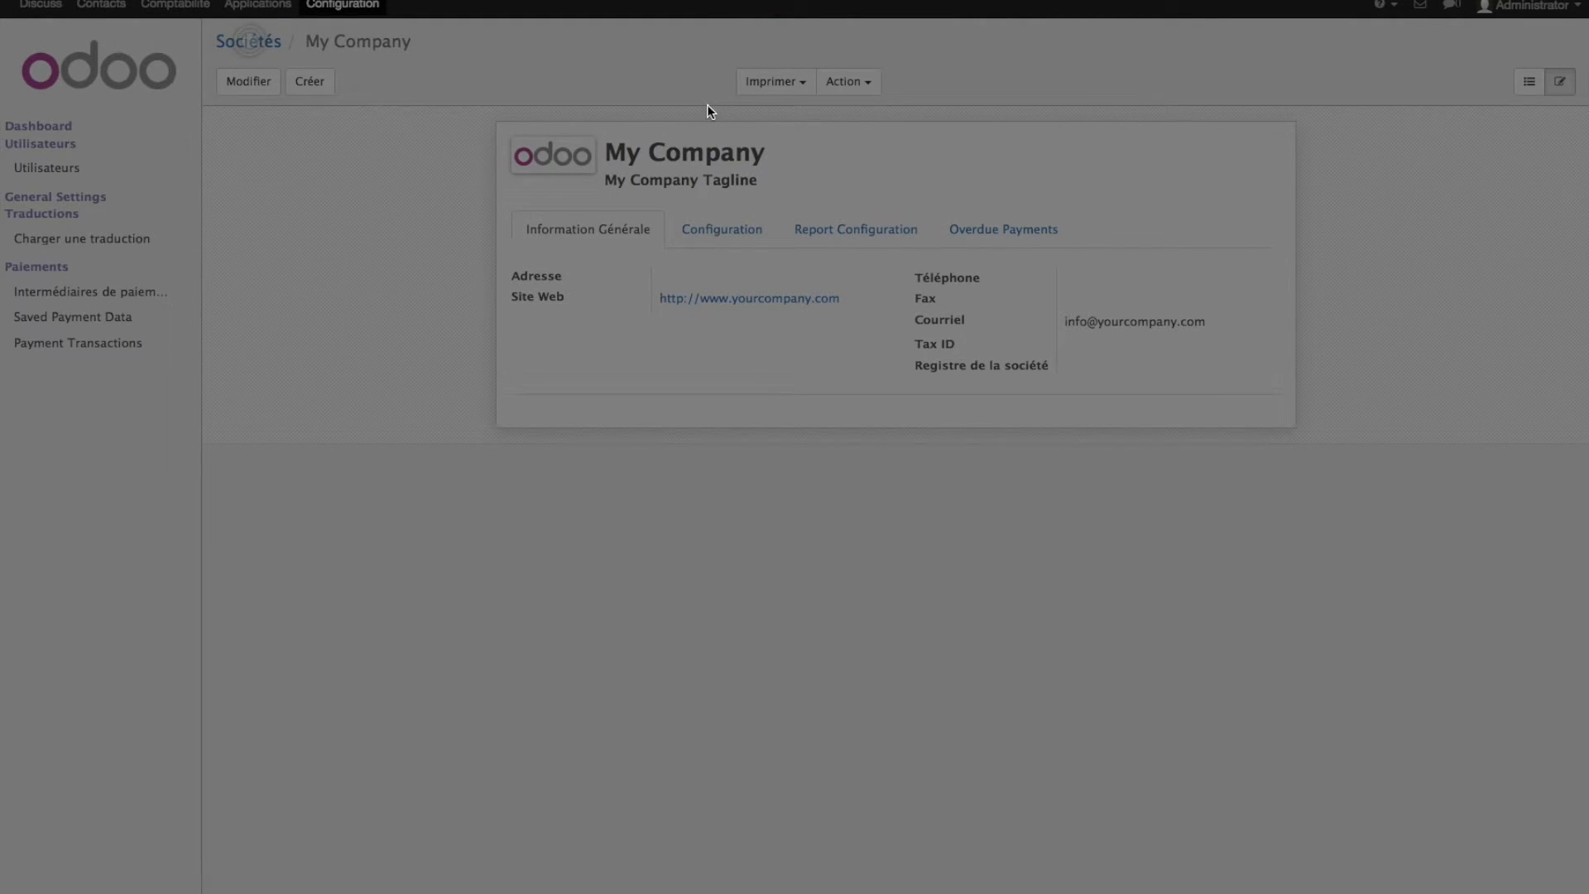
{"action": "left_click", "coordinate": [246, 43]}
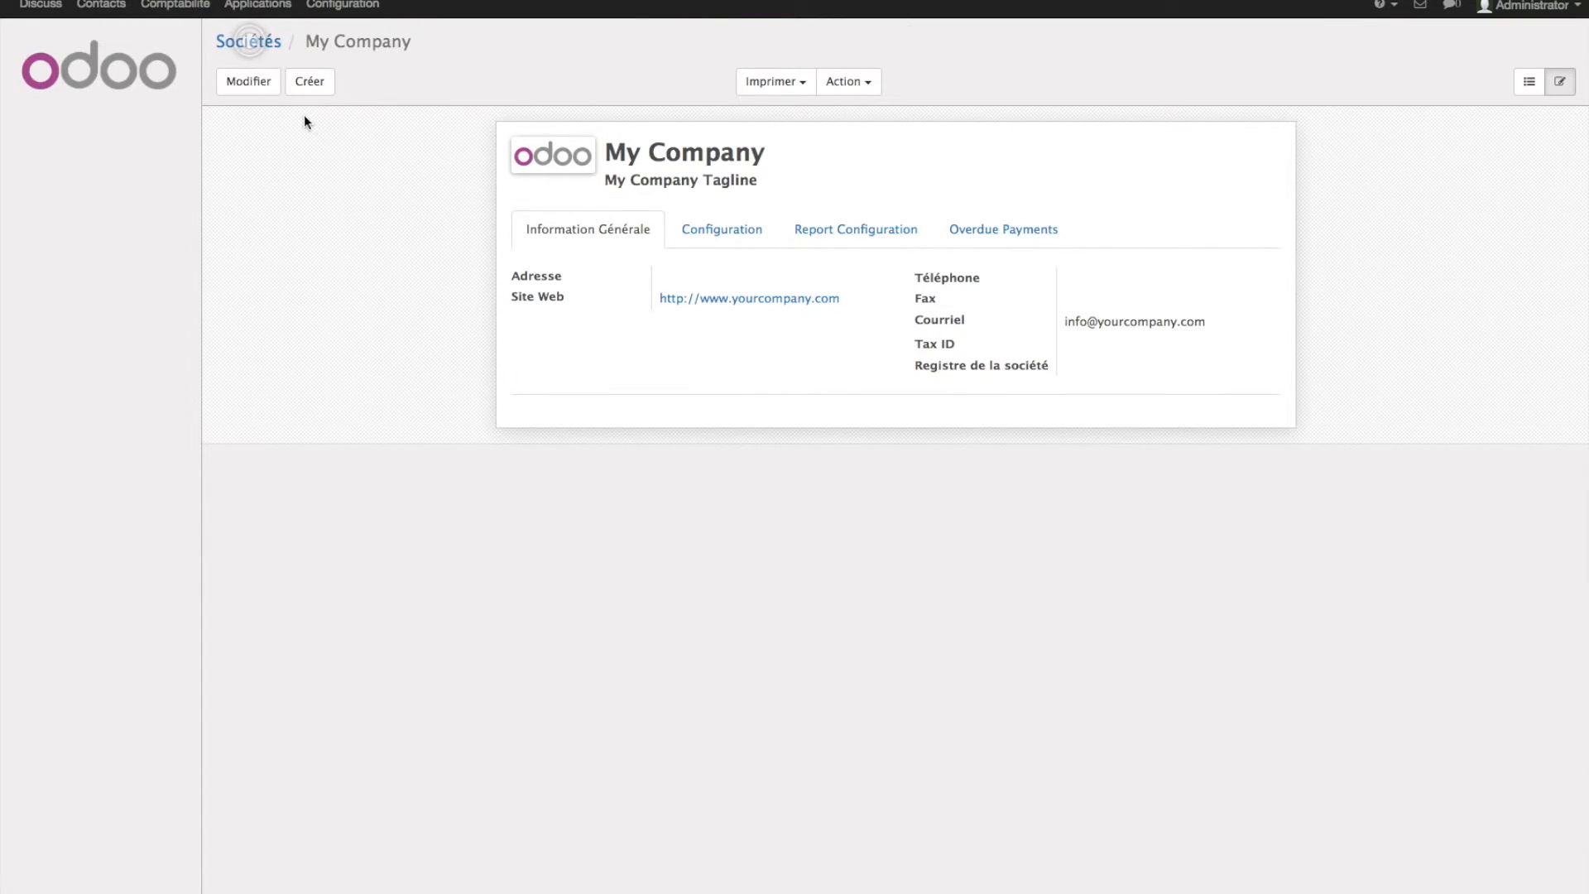
- Edit the company, renaming it Acme with the slogan 'Acme le Top'
{"action": "left_click", "coordinate": [248, 86]}
{"action": "left_click_drag", "start_coordinate": [778, 172], "coordinate": [568, 174]}
{"action": "type", "text": "Acme"}
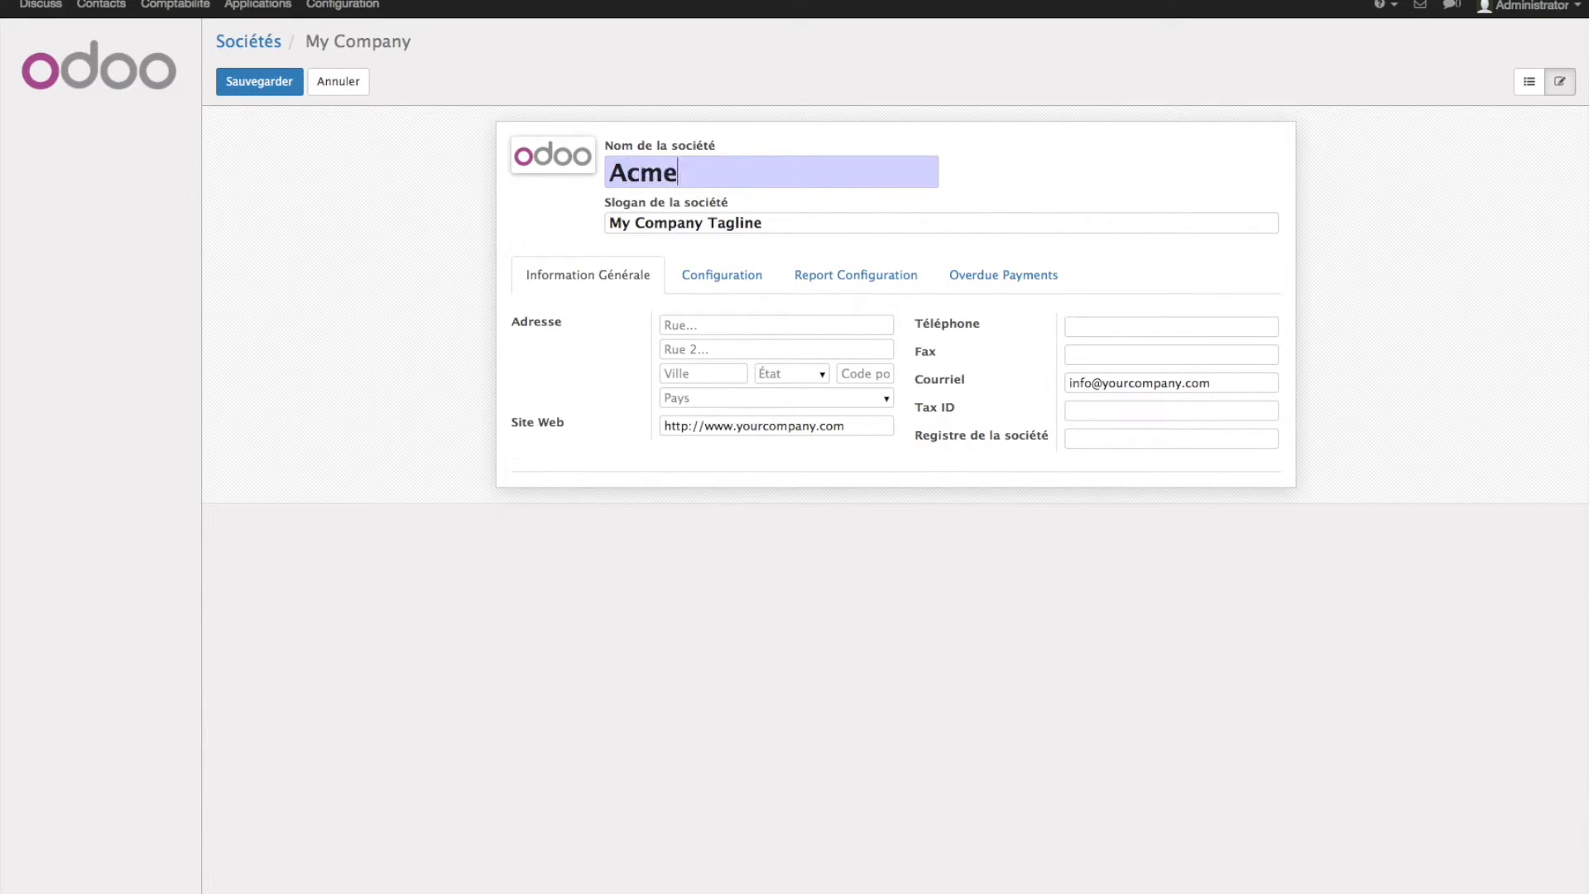
{"action": "key", "text": "Tab"}
{"action": "type", "text": "Ac"}
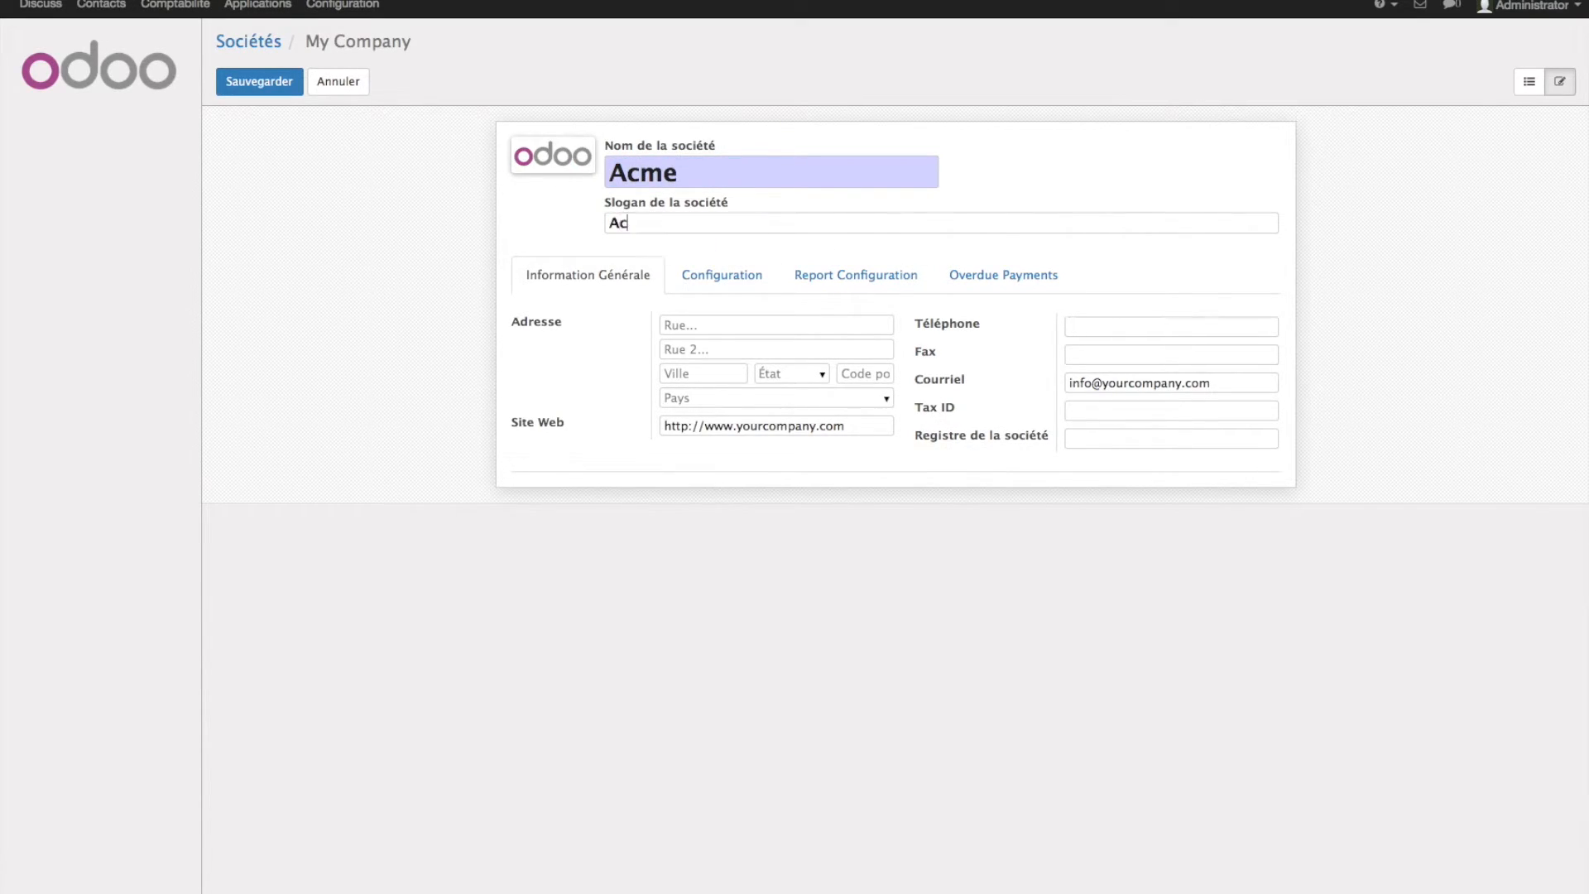
{"action": "type", "text": "me le Top"}
- Fill in the address: rue de Odoo, Bruxelles, postcode 1000, country Belgique
{"action": "left_click", "coordinate": [847, 328]}
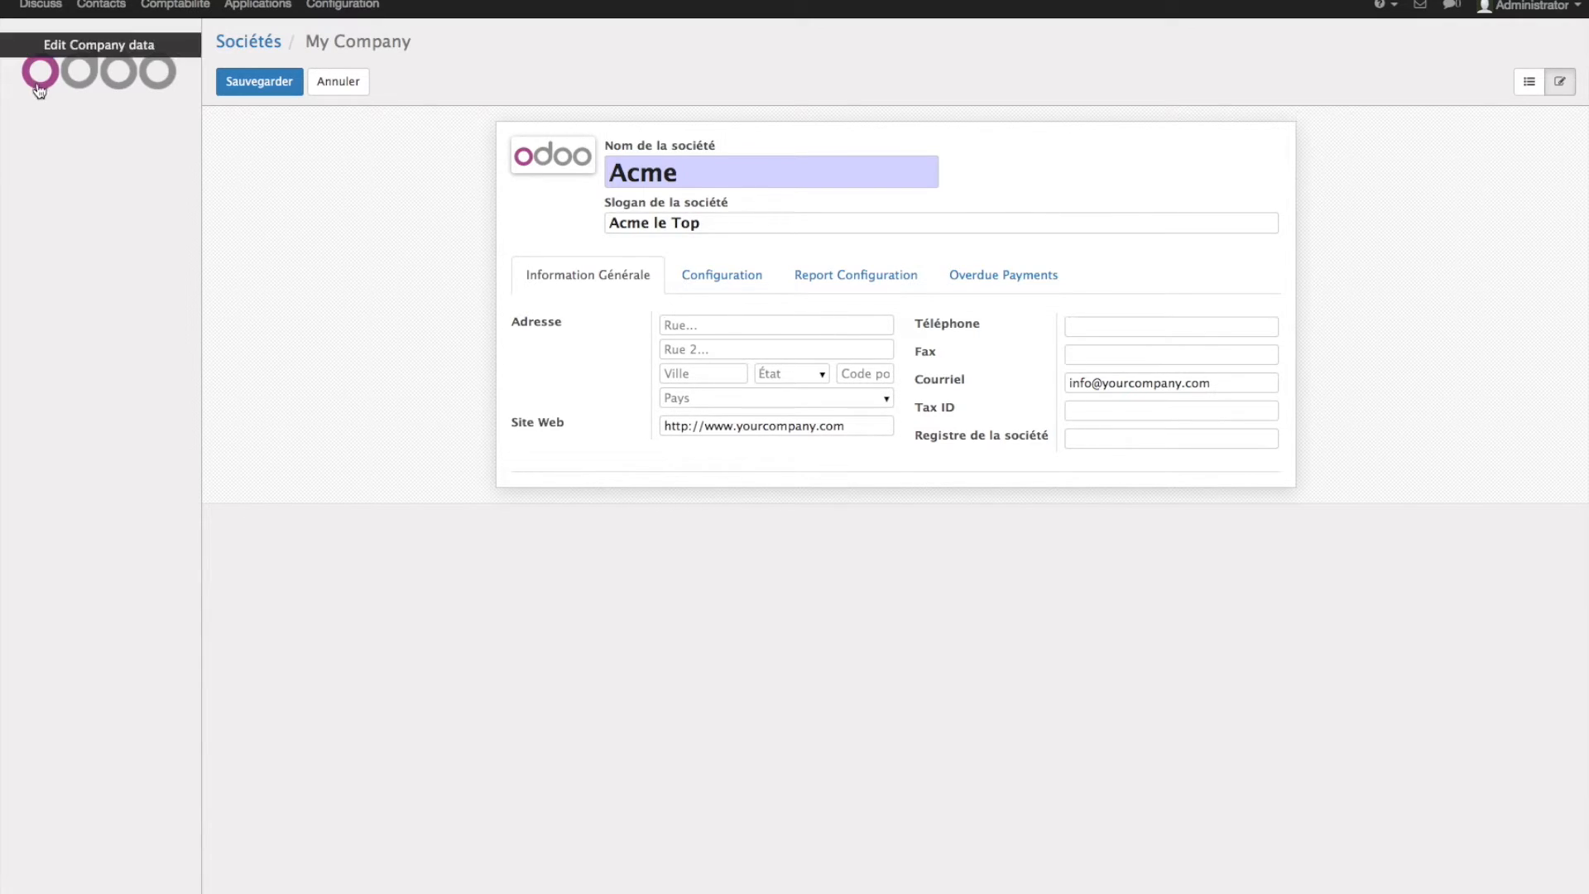
{"action": "type", "text": "rue"}
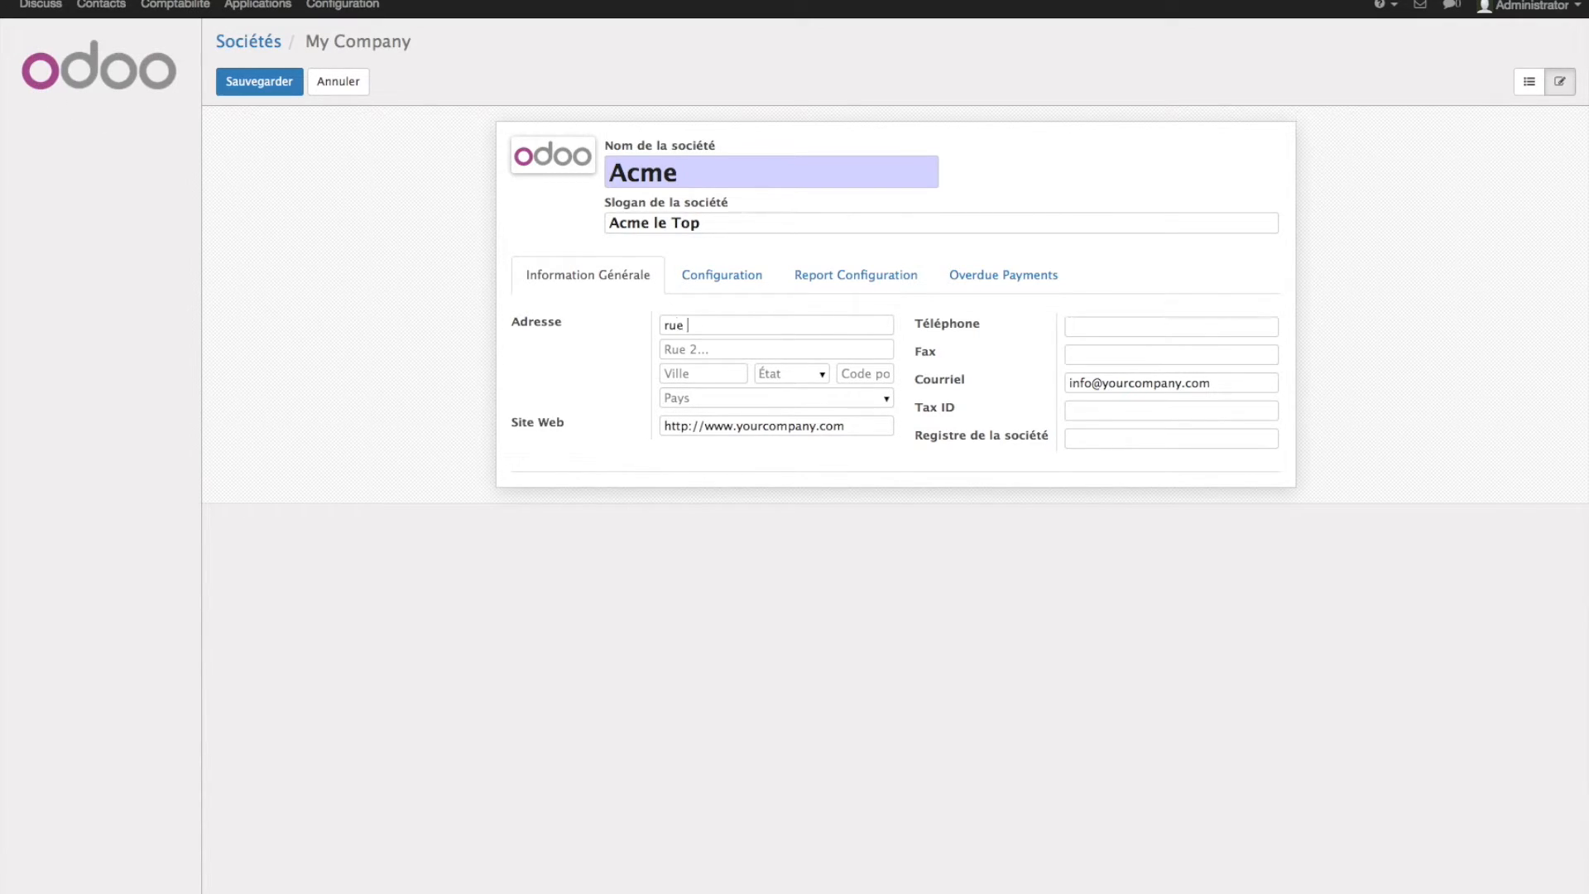
{"action": "type", "text": " de Odo"}
{"action": "key", "text": "Tab"}
{"action": "key", "text": "Tab"}
{"action": "type", "text": "1000"}
{"action": "key", "text": "Tab"}
{"action": "key", "text": "Tab"}
{"action": "key", "text": "shift+Tab"}
{"action": "type", "text": "Bruxelles"}
{"action": "key", "text": "Tab"}
{"action": "type", "text": "1000"}
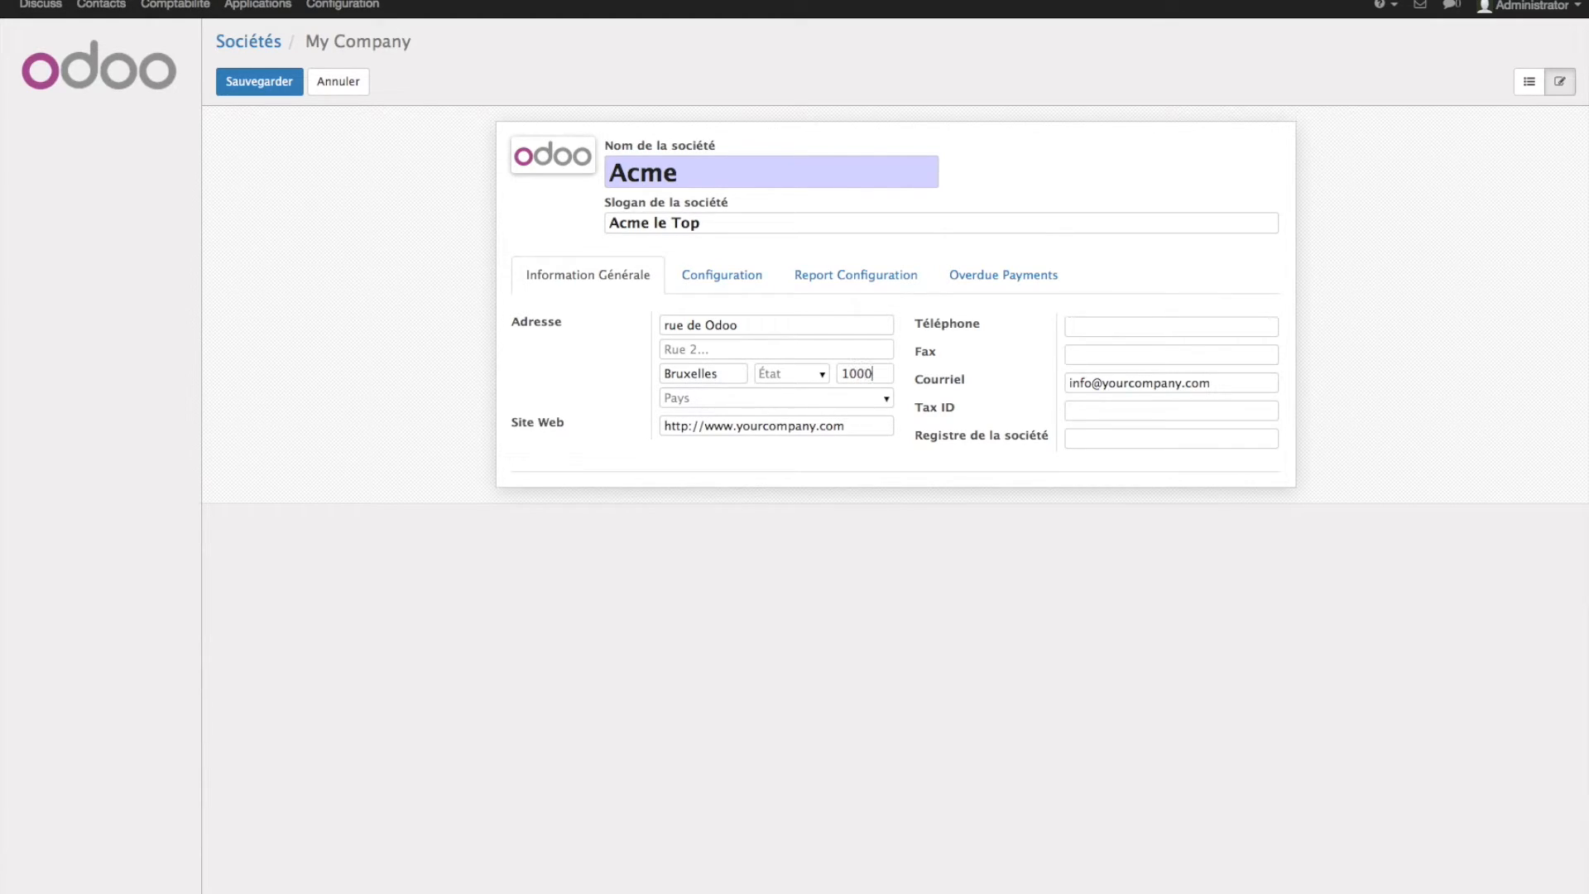
{"action": "key", "text": "Tab"}
{"action": "type", "text": "Be"}
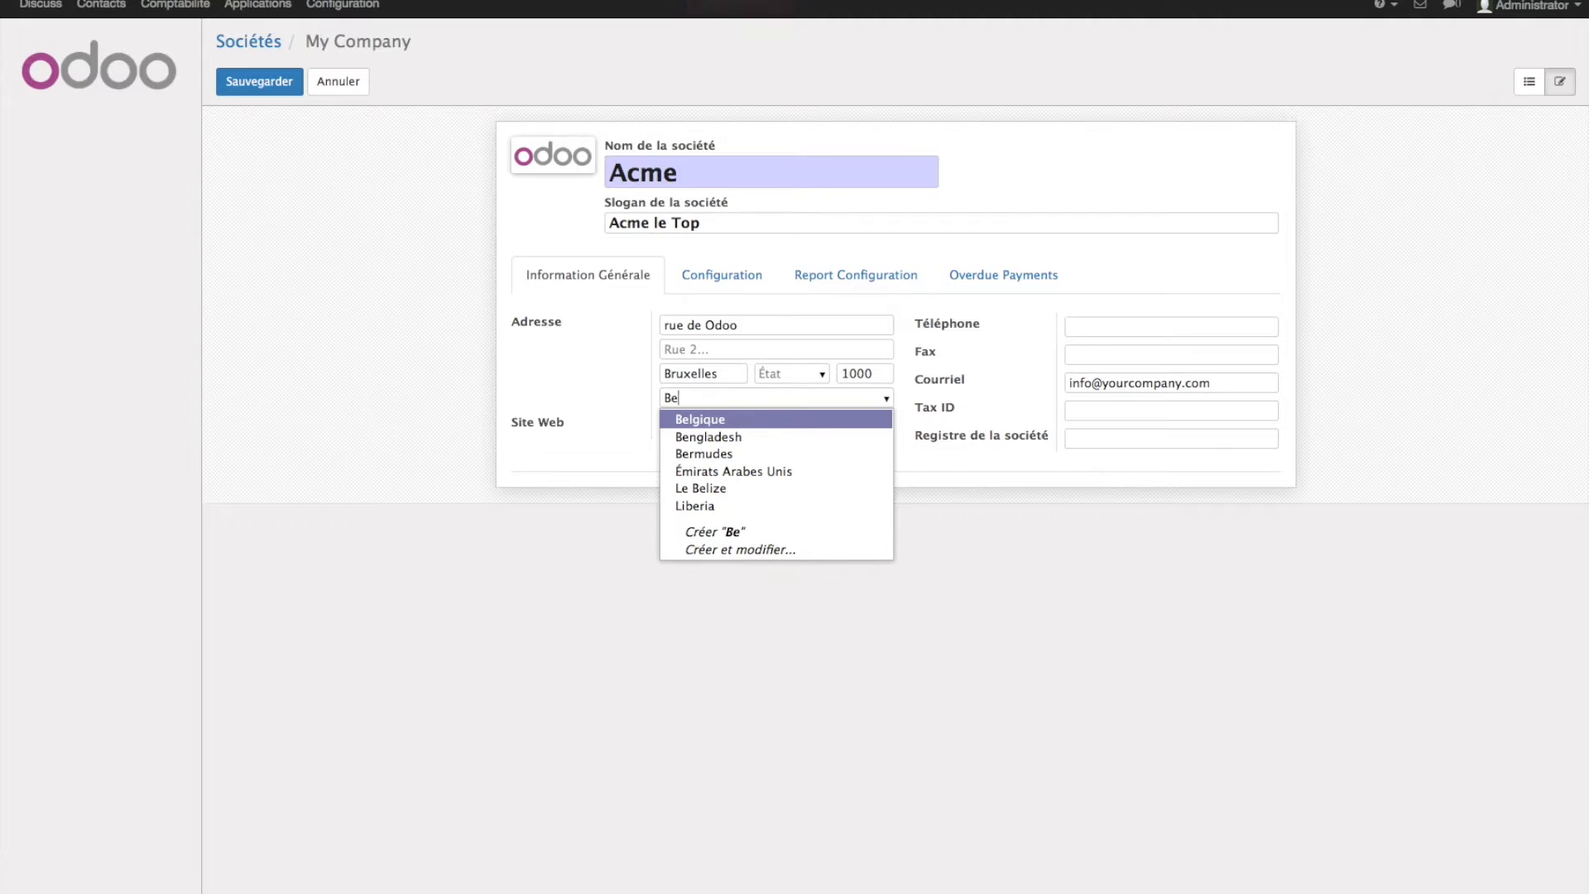
{"action": "key", "text": "Return"}
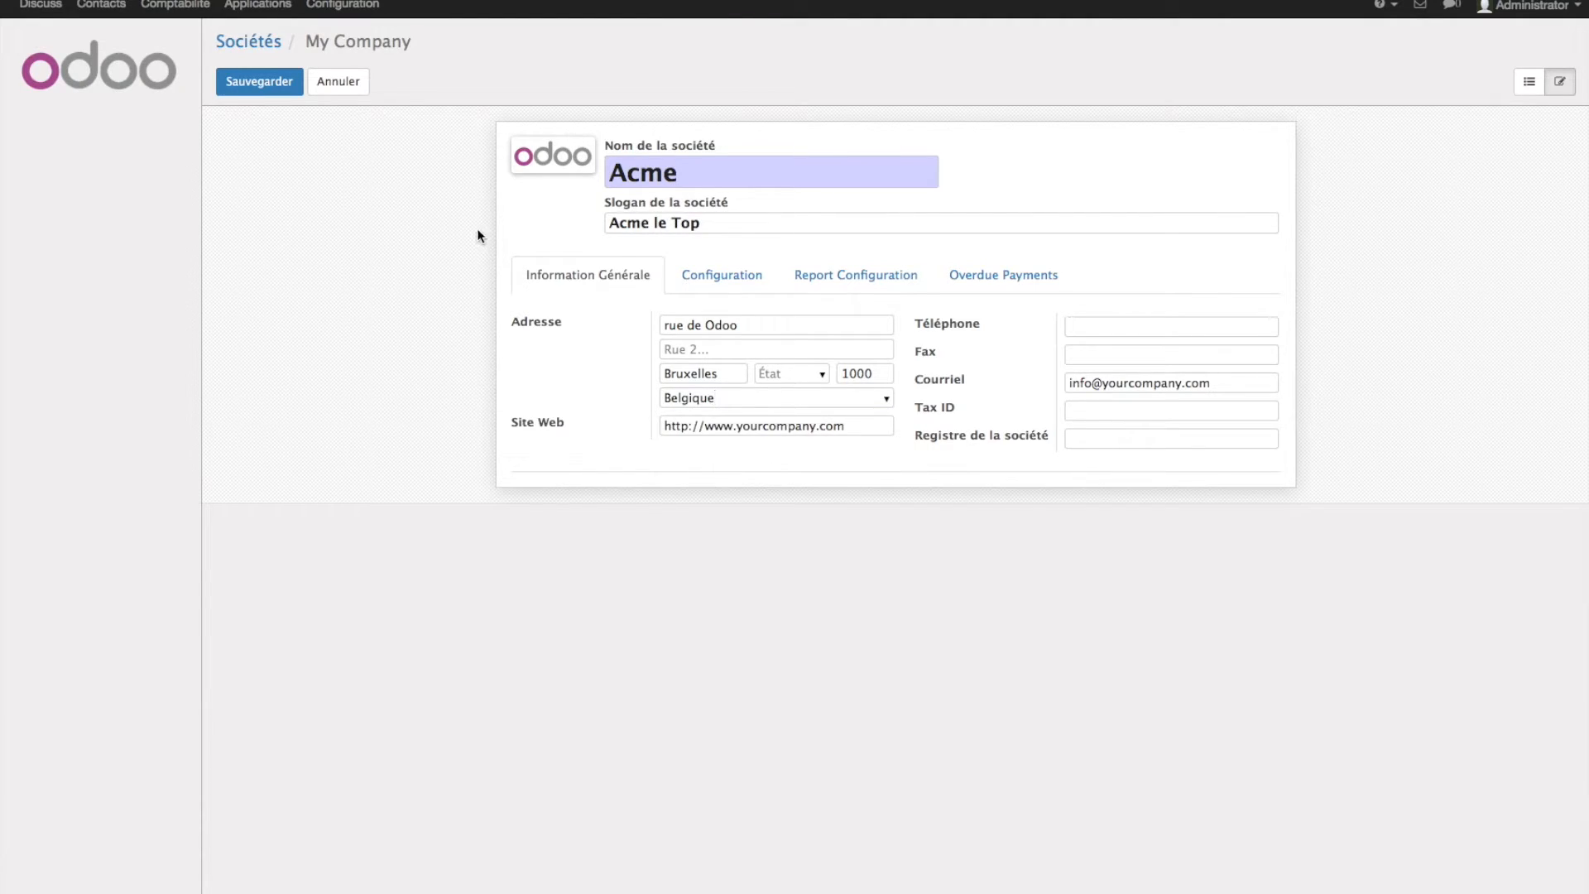
{"action": "left_click", "coordinate": [749, 426]}
{"action": "left_click", "coordinate": [1090, 437]}
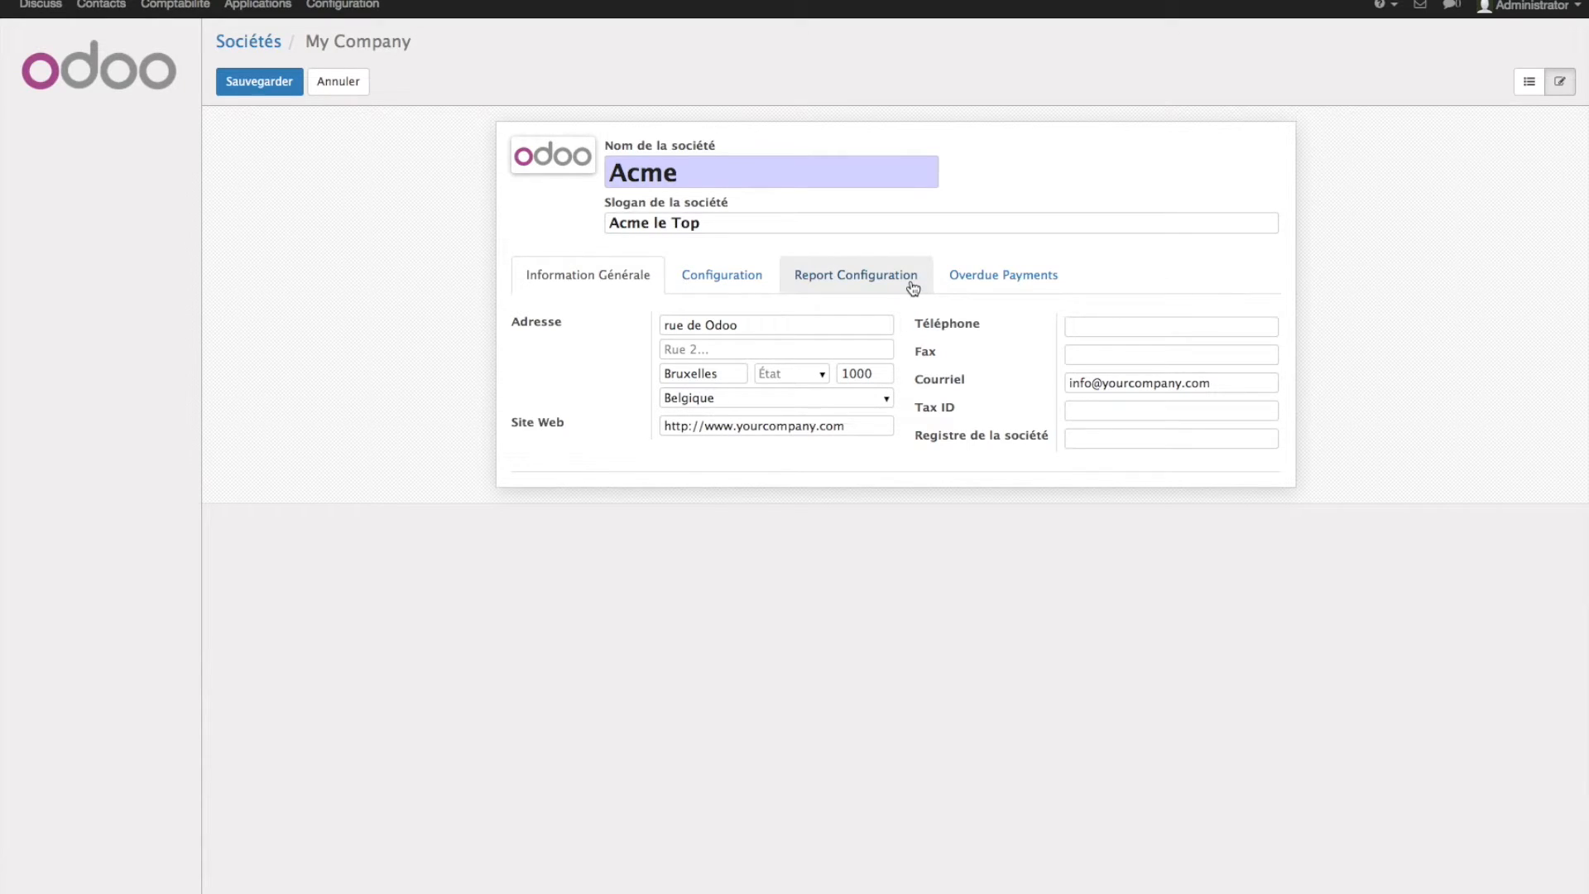
- Enable a custom report footer reading 'Pied de page perso', review the overdue payments message, and save Acme
{"action": "left_click", "coordinate": [764, 279]}
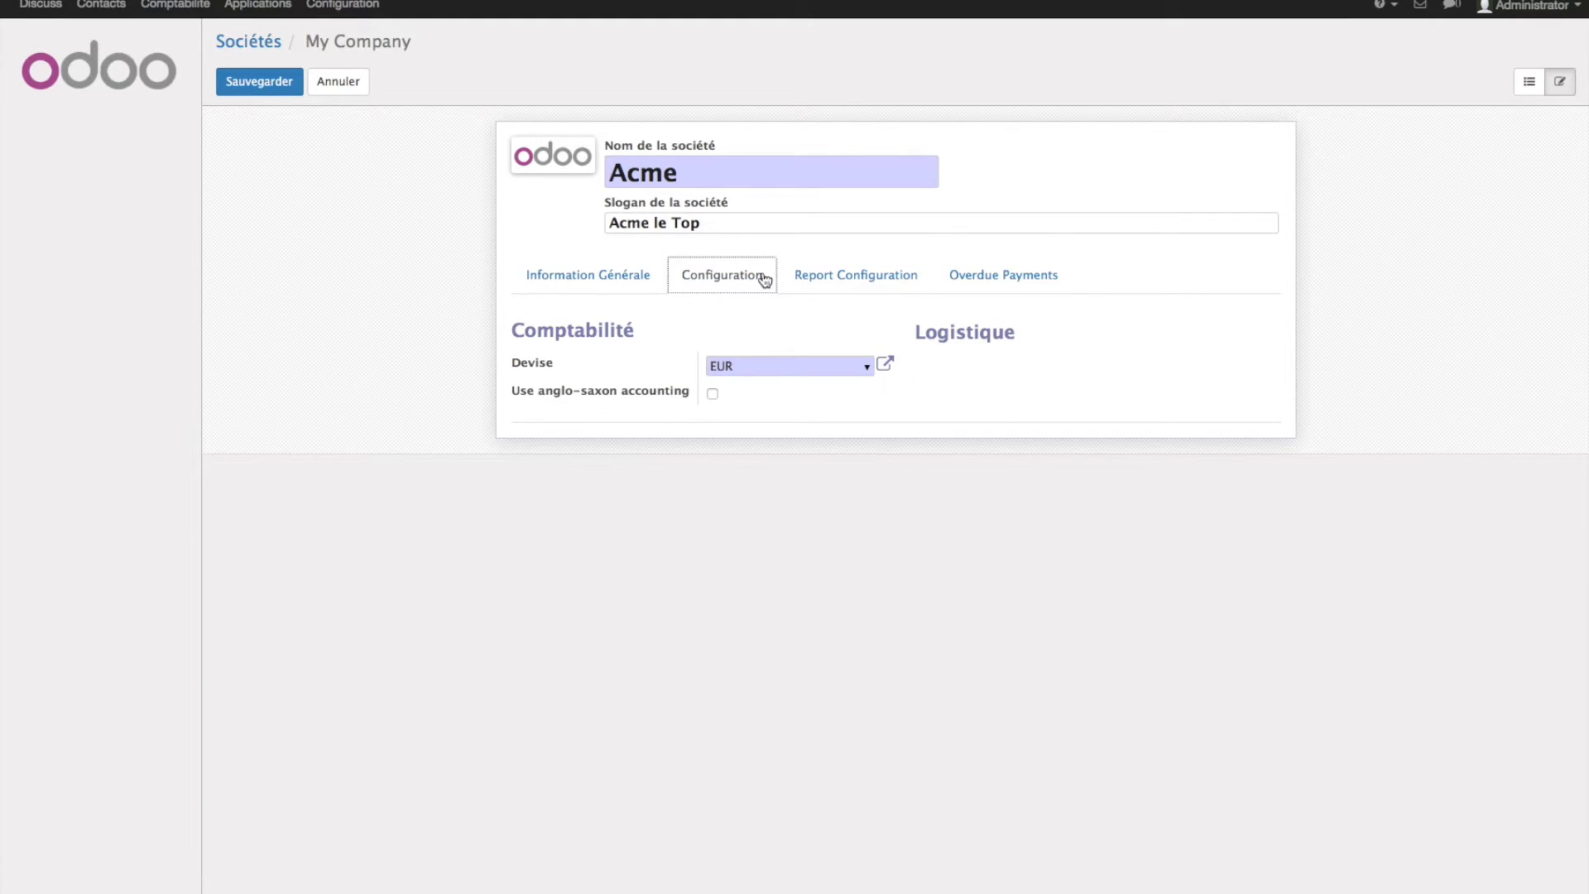
{"action": "left_click", "coordinate": [810, 273]}
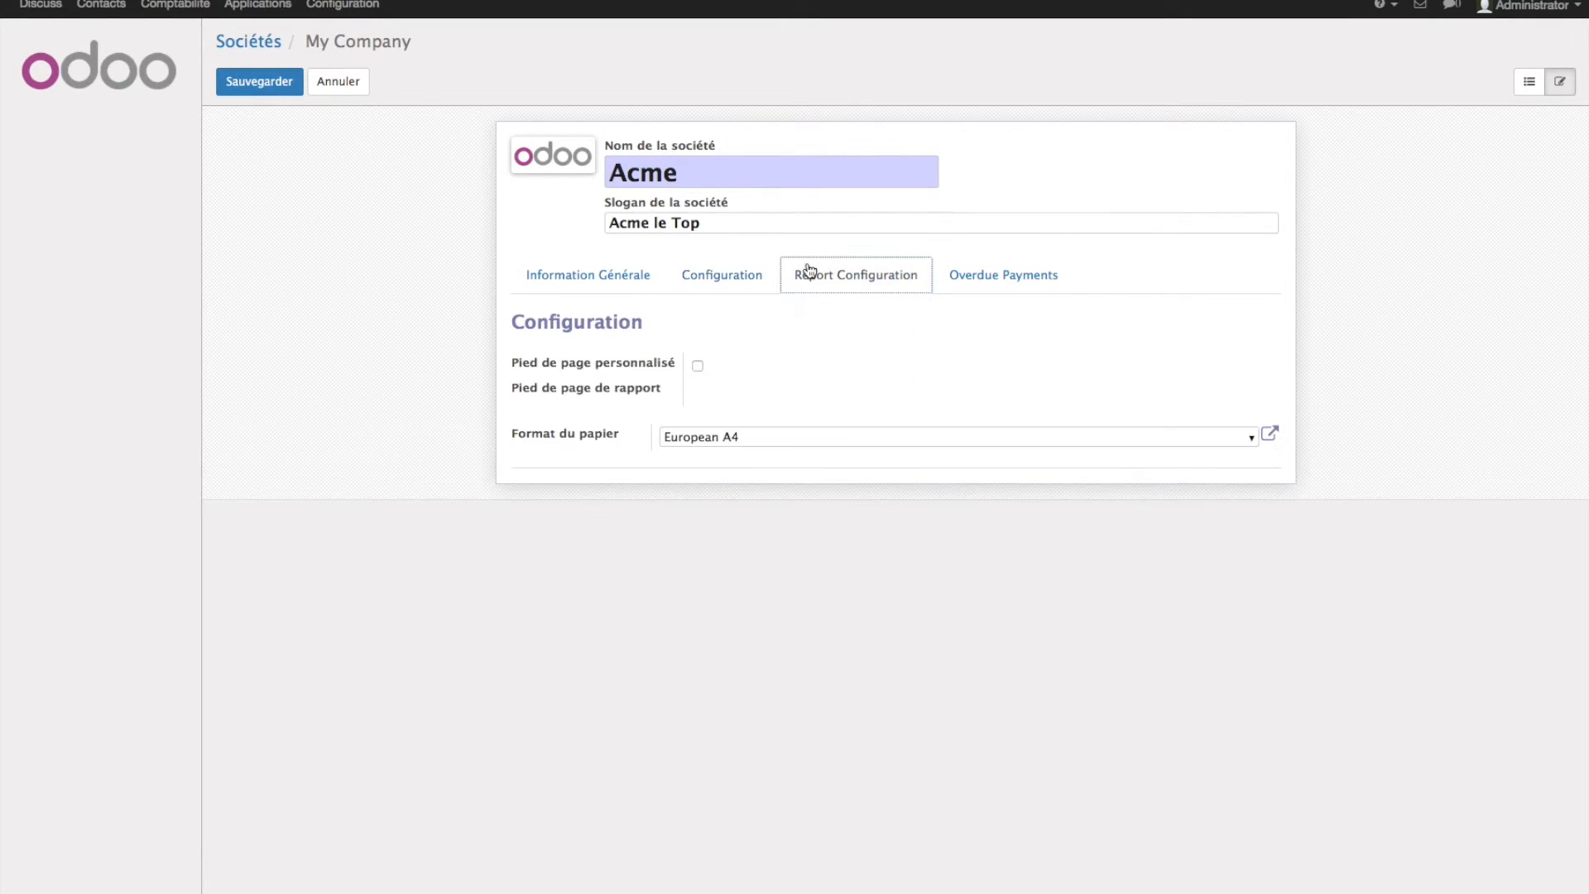
{"action": "left_click", "coordinate": [697, 365]}
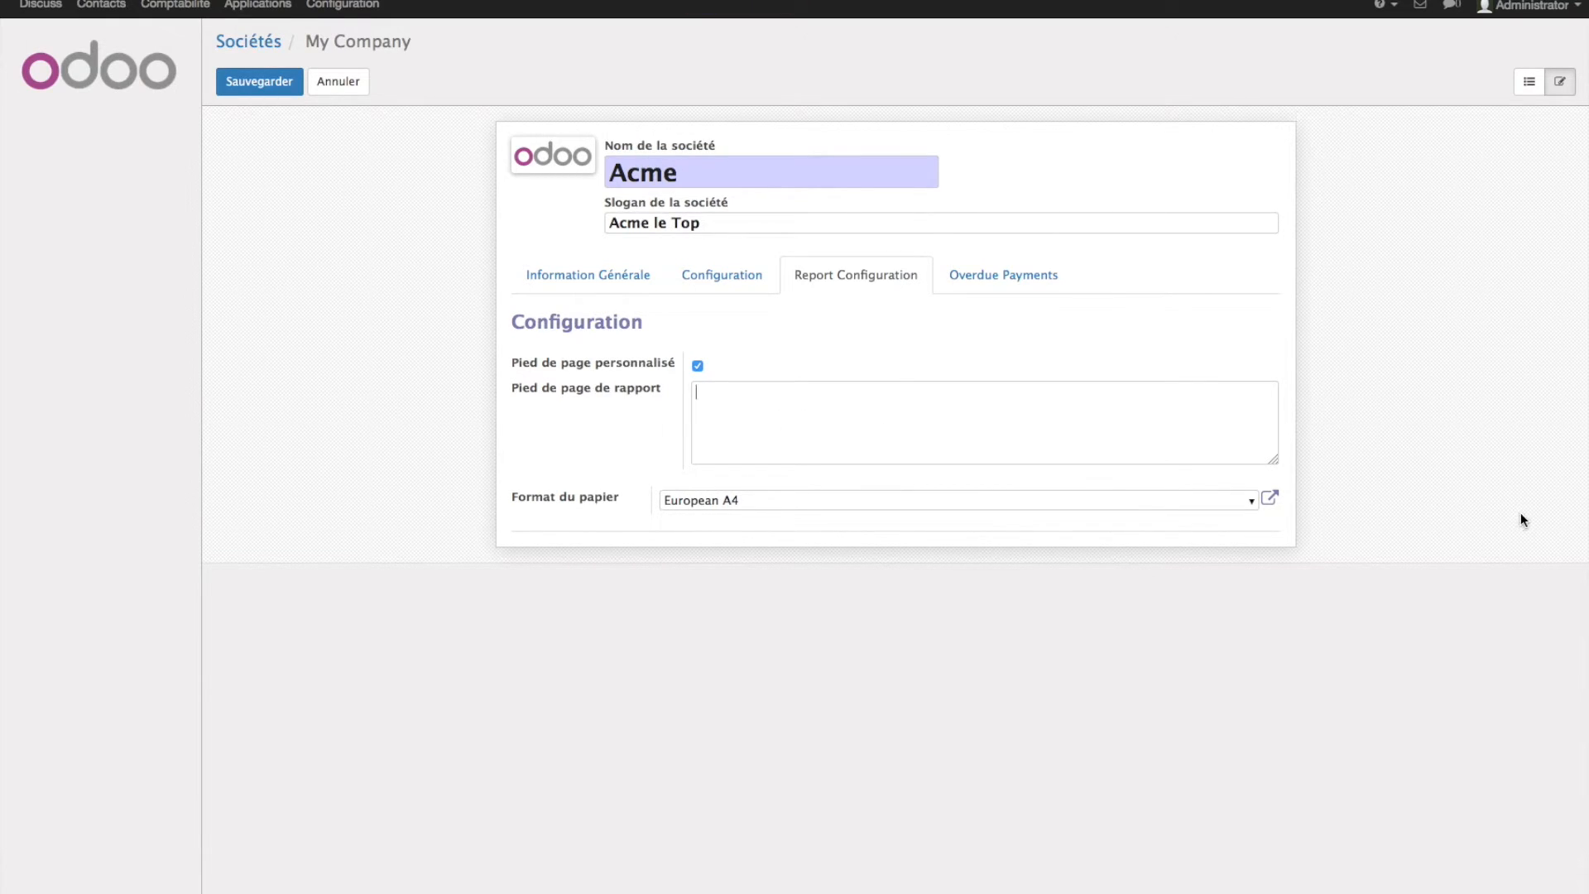
{"action": "type", "text": "Pied de page perso"}
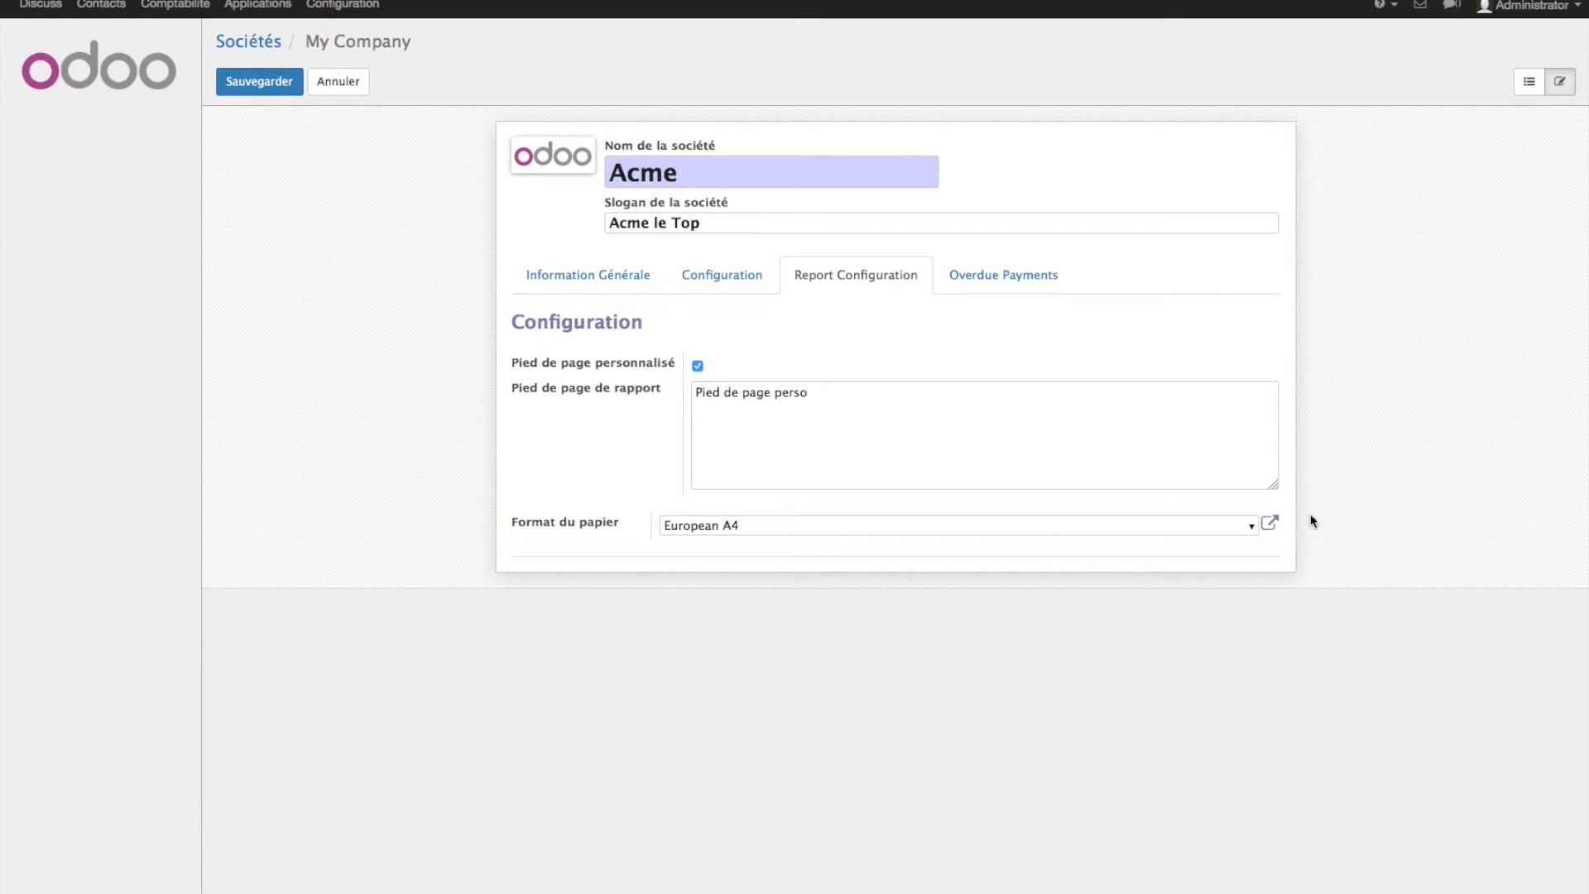
{"action": "left_click", "coordinate": [1005, 277]}
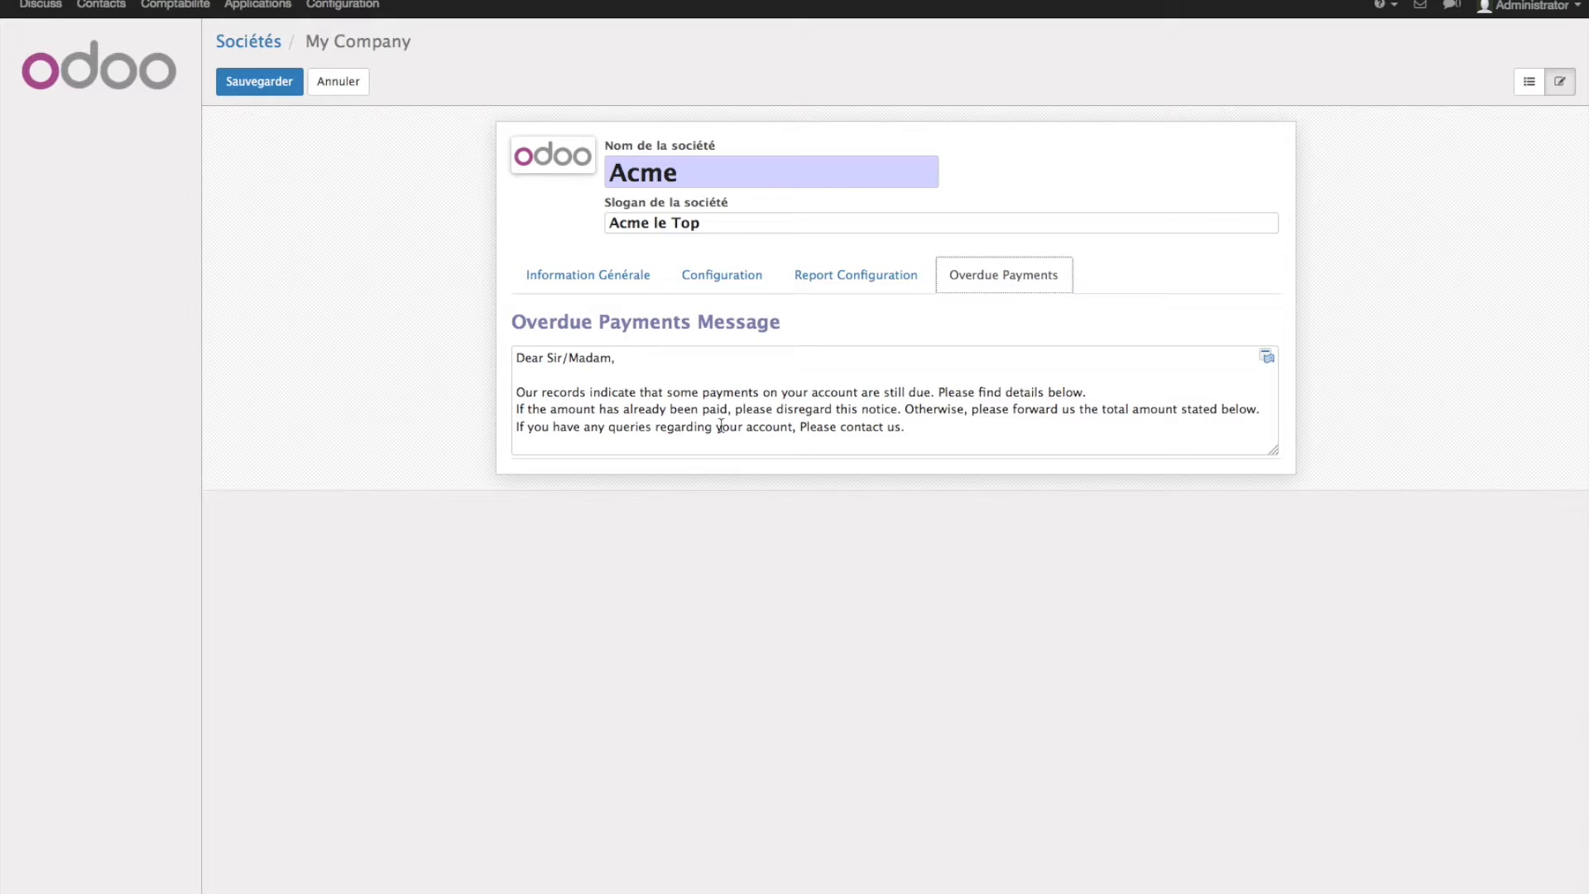
{"action": "left_click_drag", "start_coordinate": [1011, 440], "coordinate": [465, 361]}
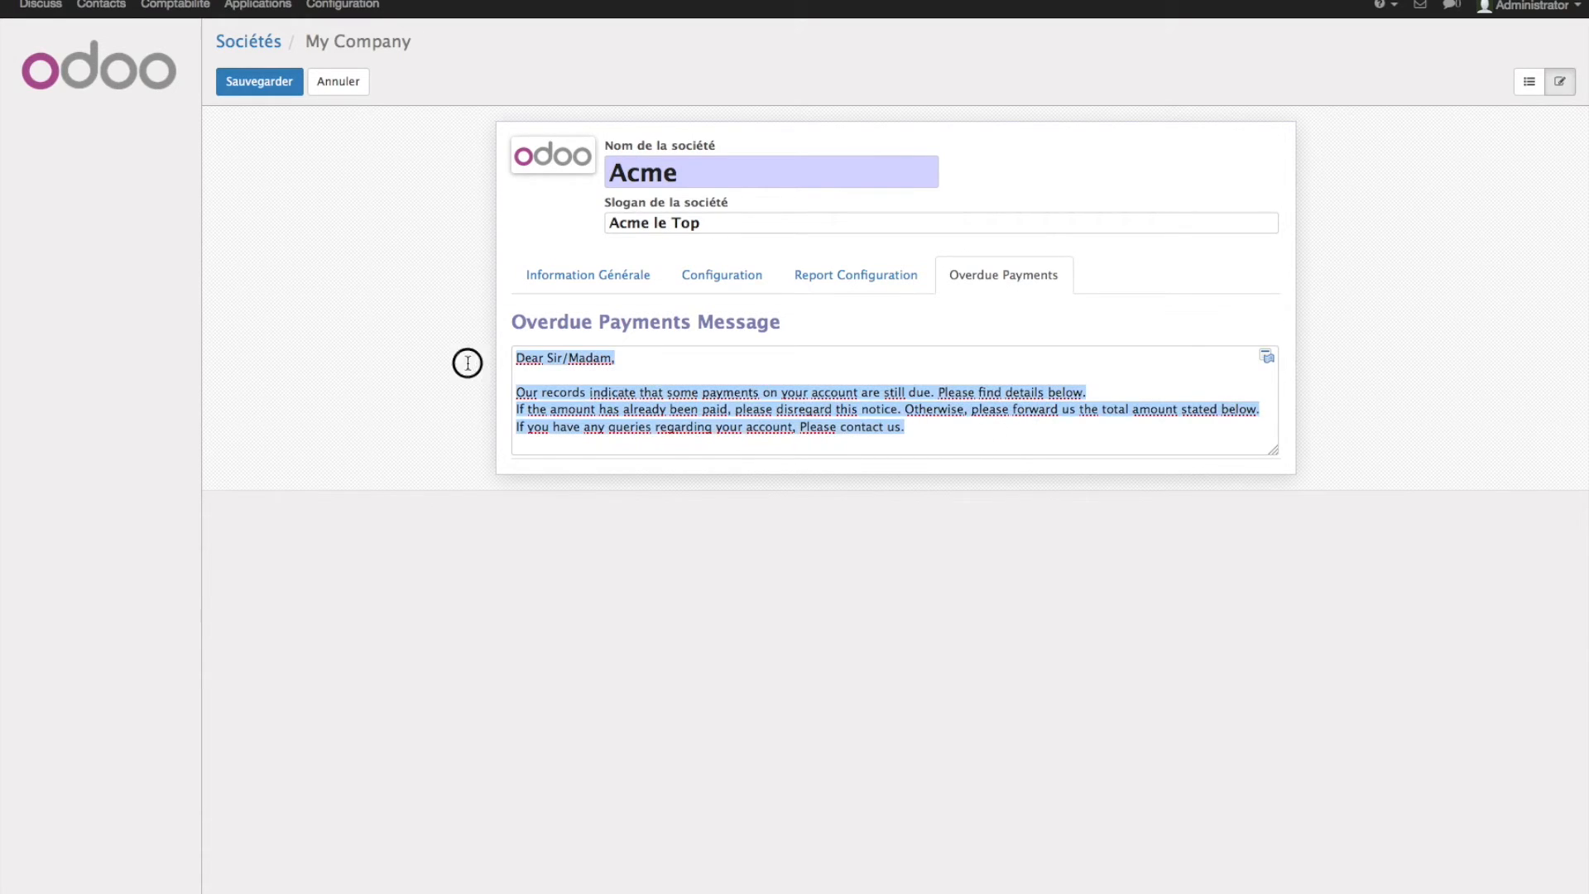
{"action": "left_click", "coordinate": [545, 205]}
{"action": "mouse_move", "coordinate": [519, 151]}
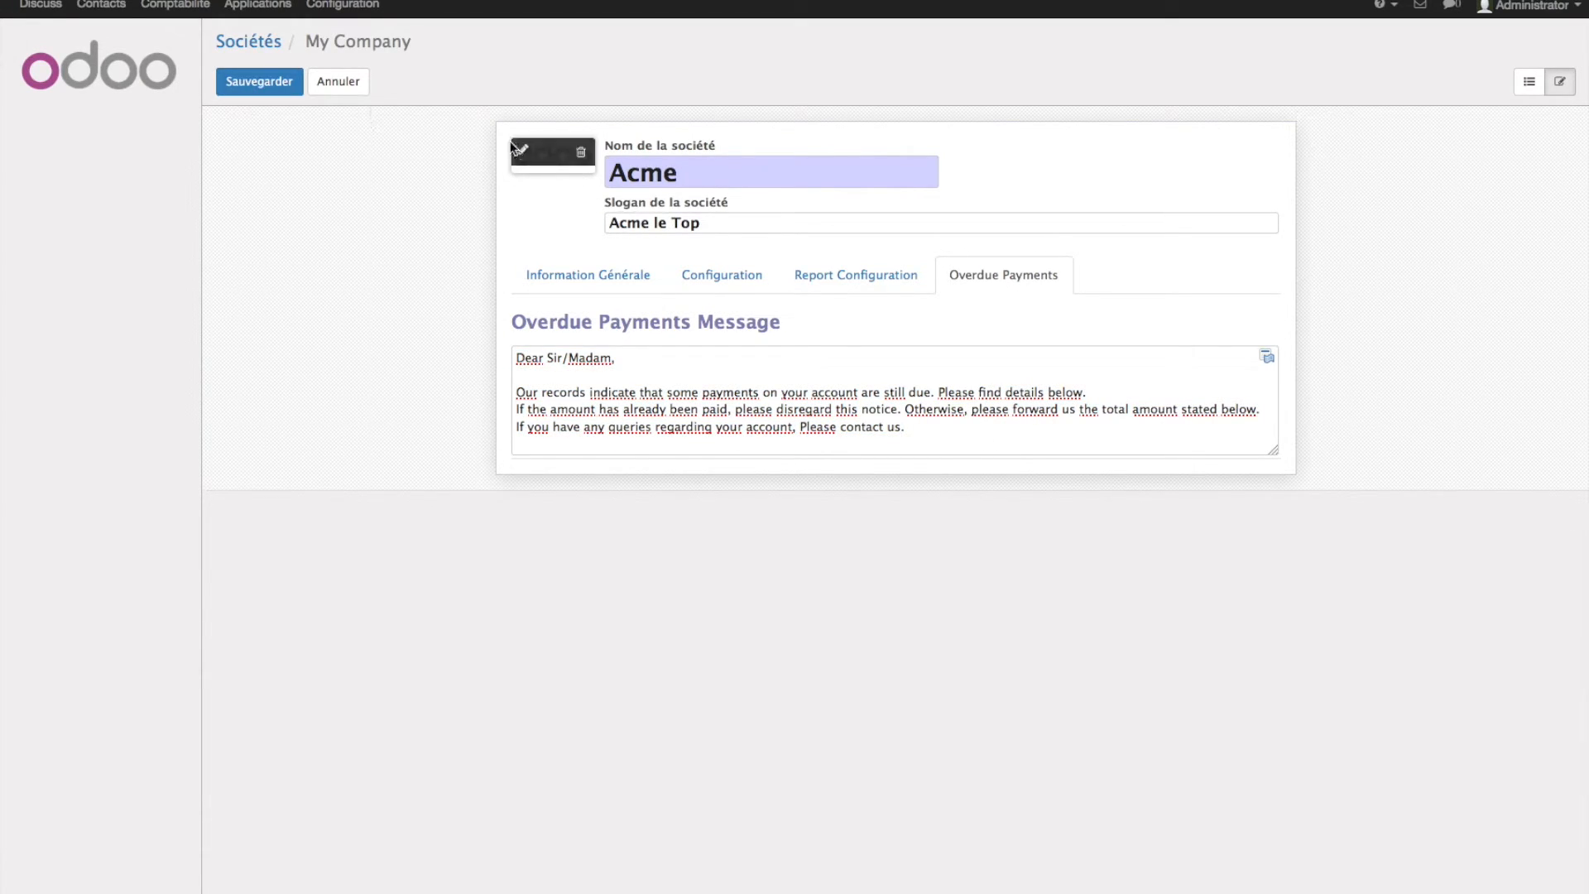
{"action": "left_click", "coordinate": [271, 82]}
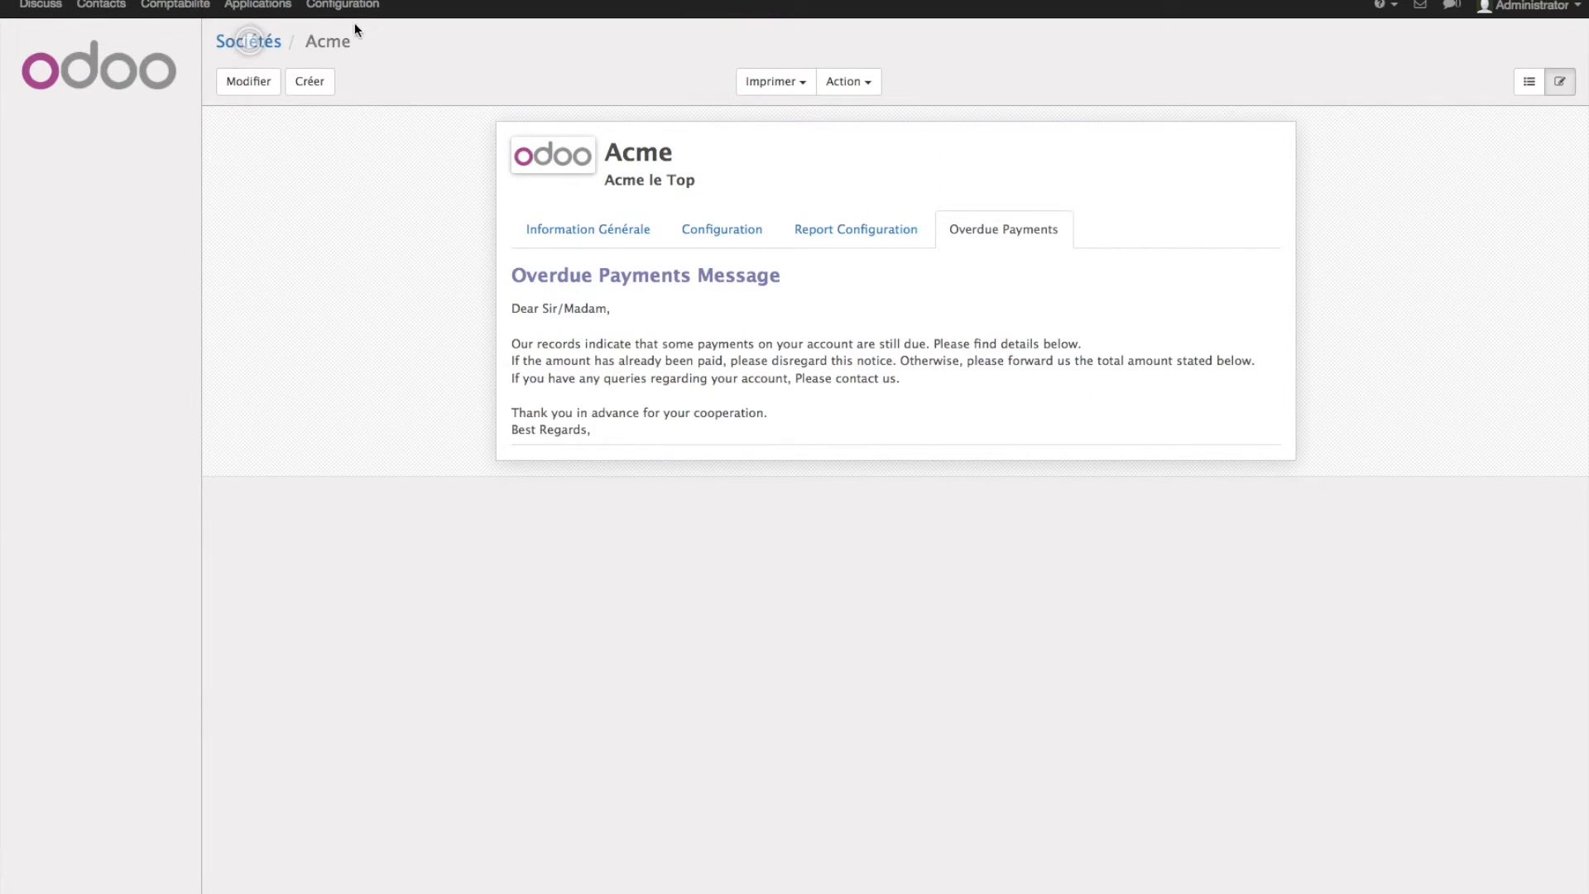
- Start a new customer in Accounting's customer list and enter the customer's name
{"action": "left_click", "coordinate": [190, 6]}
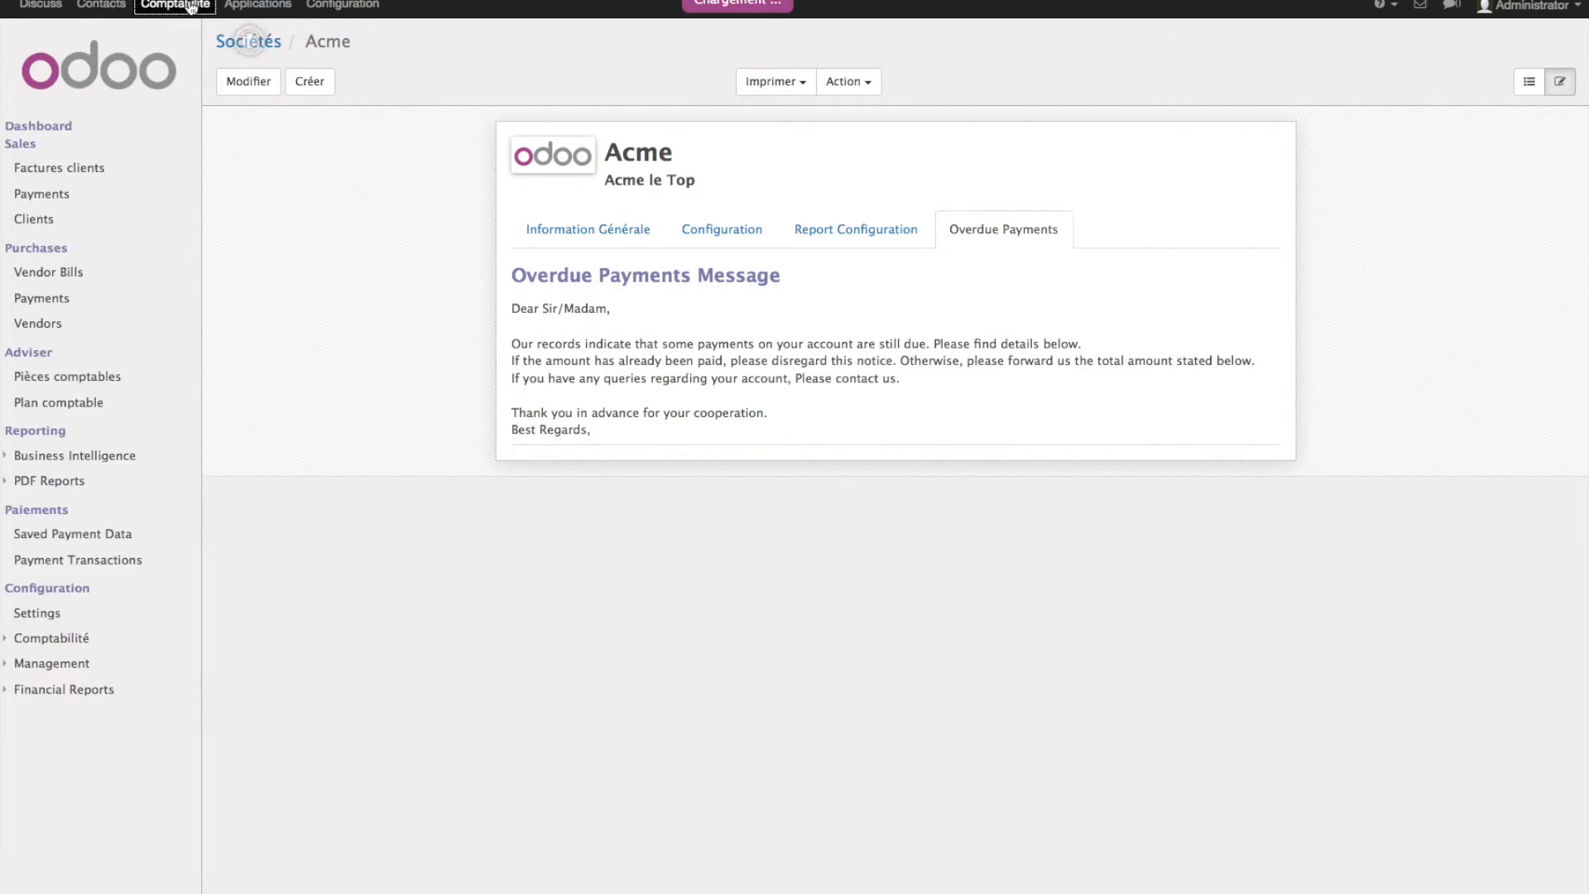
{"action": "left_click", "coordinate": [33, 220]}
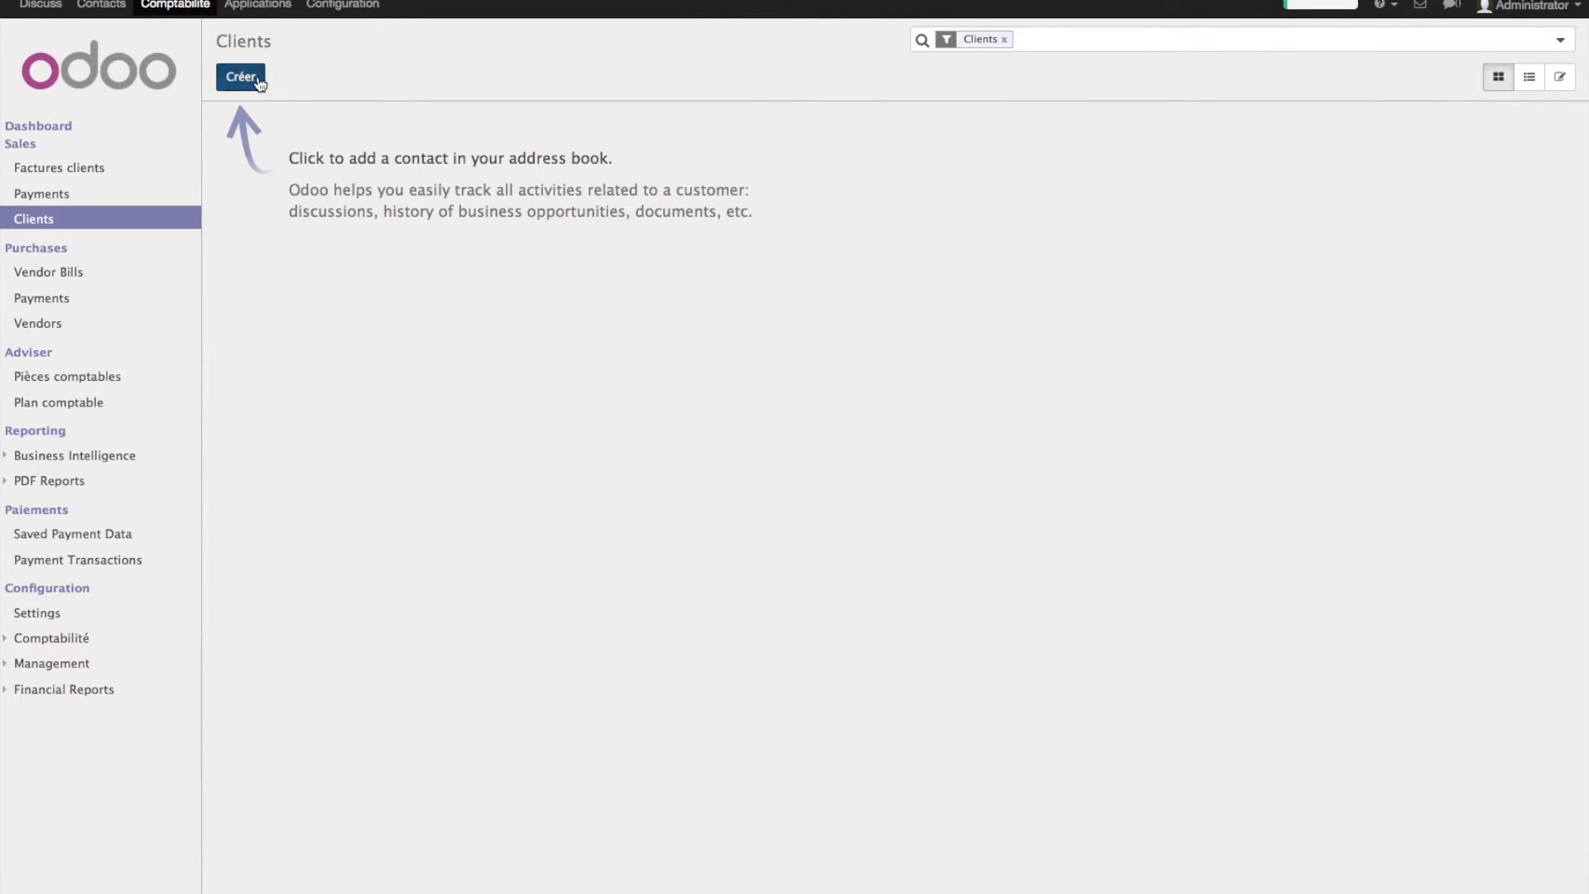
{"action": "left_click", "coordinate": [258, 80]}
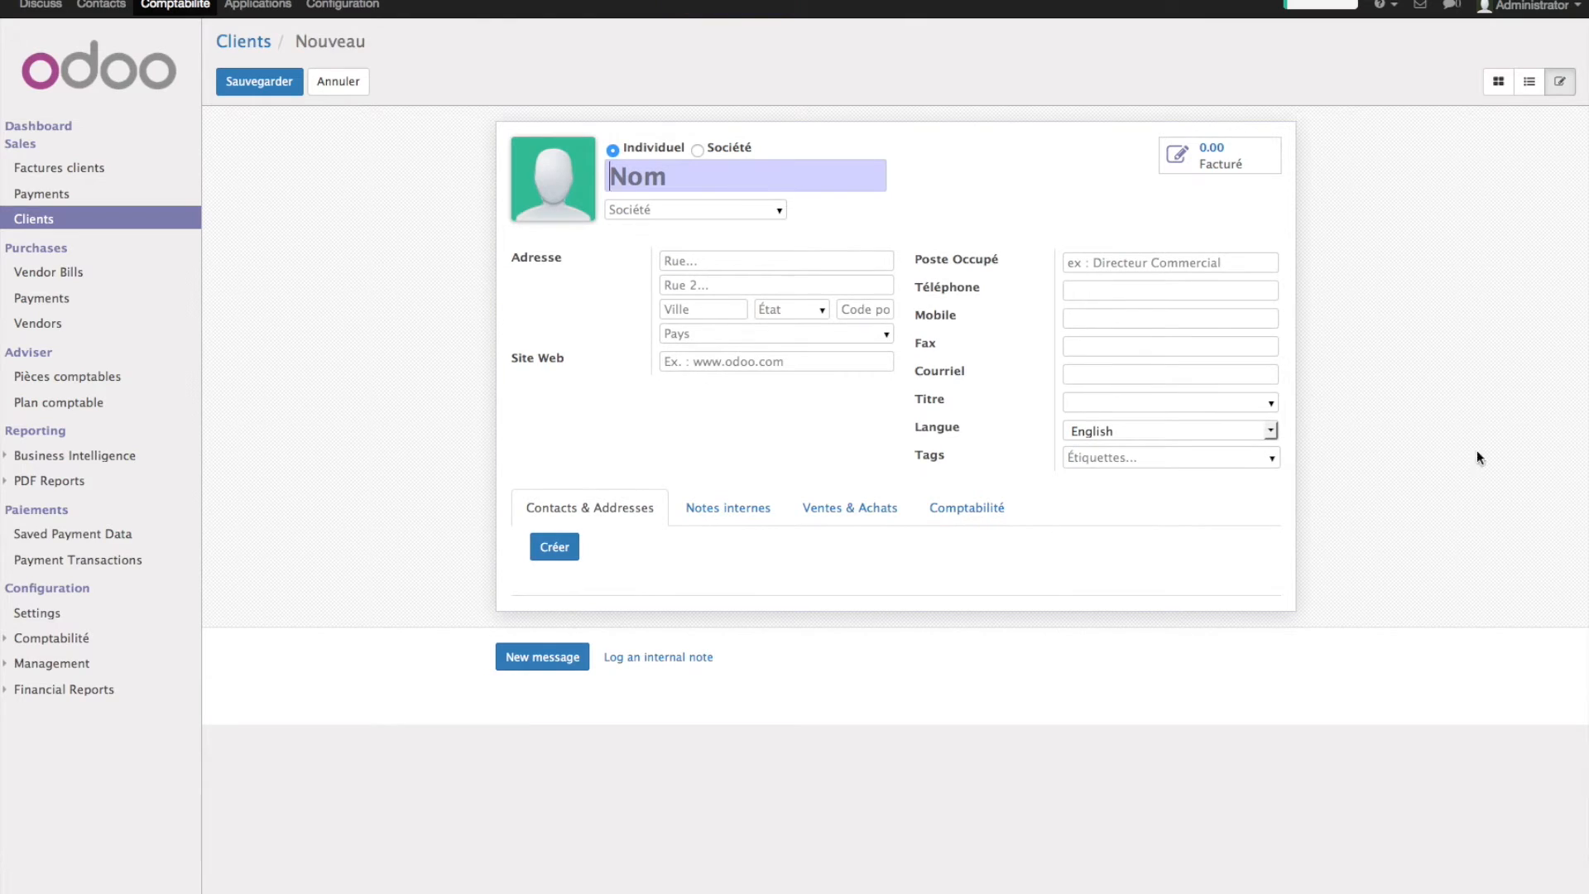
{"action": "type", "text": "Doe John"}
{"action": "key", "text": "Tab"}
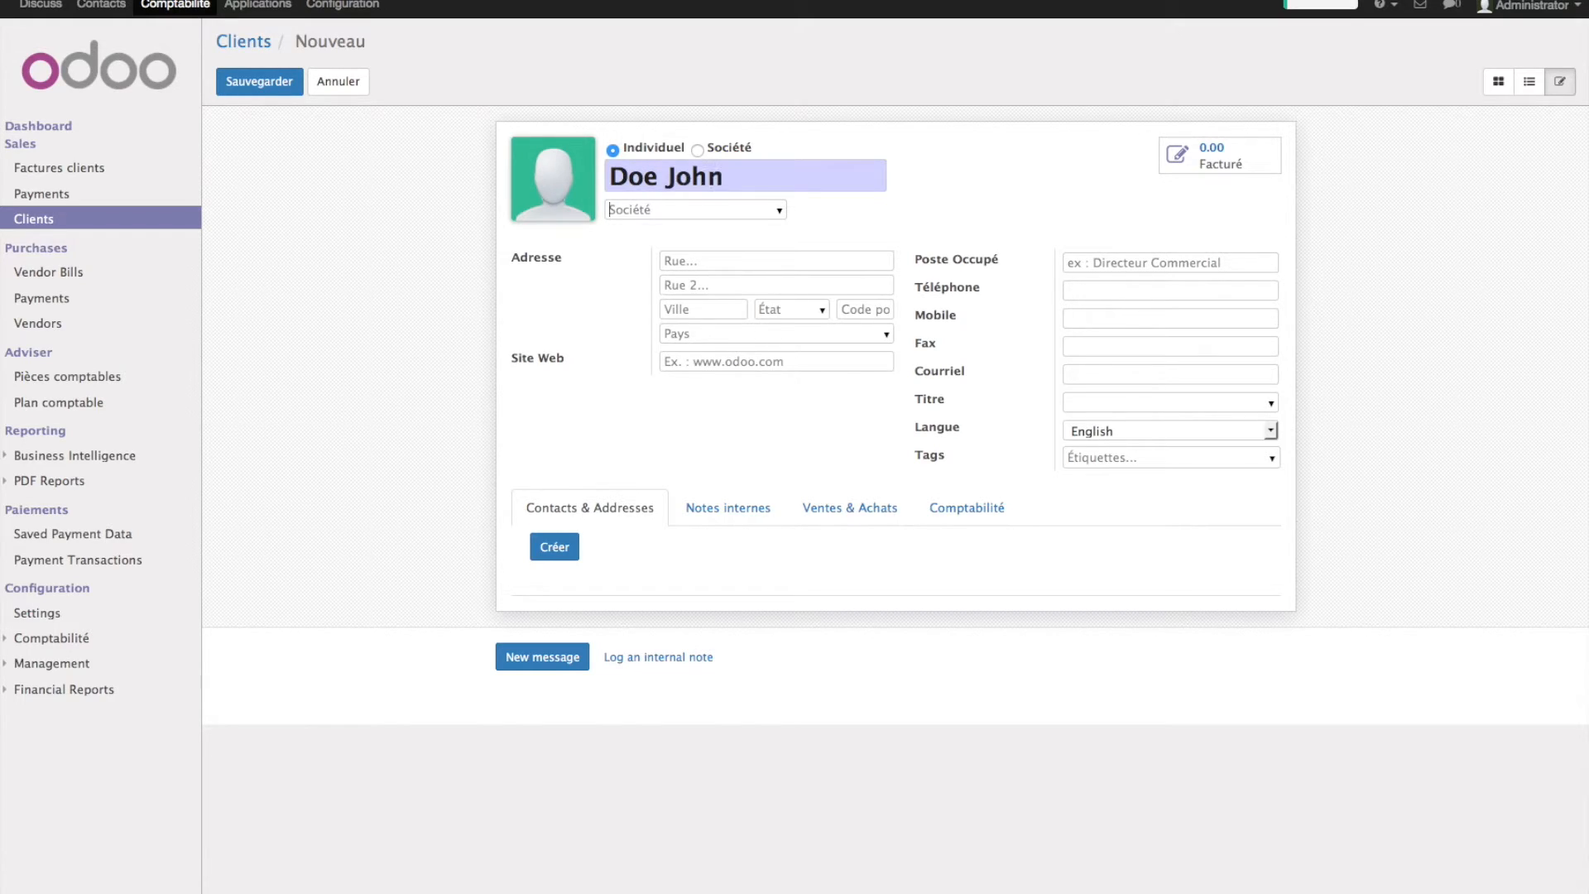
- Fill in the customer's street, city and postcode
{"action": "key", "text": "Tab"}
{"action": "type", "text": "ru"}
{"action": "type", "text": "e de"}
{"action": "type", "text": "100"}
{"action": "key", "text": "BackSpace"}
{"action": "key", "text": "BackSpace"}
{"action": "key", "text": "BackSpace"}
{"action": "type", "text": "Bruxelles"}
{"action": "key", "text": "Tab"}
{"action": "key", "text": "Tab"}
{"action": "type", "text": "10"}
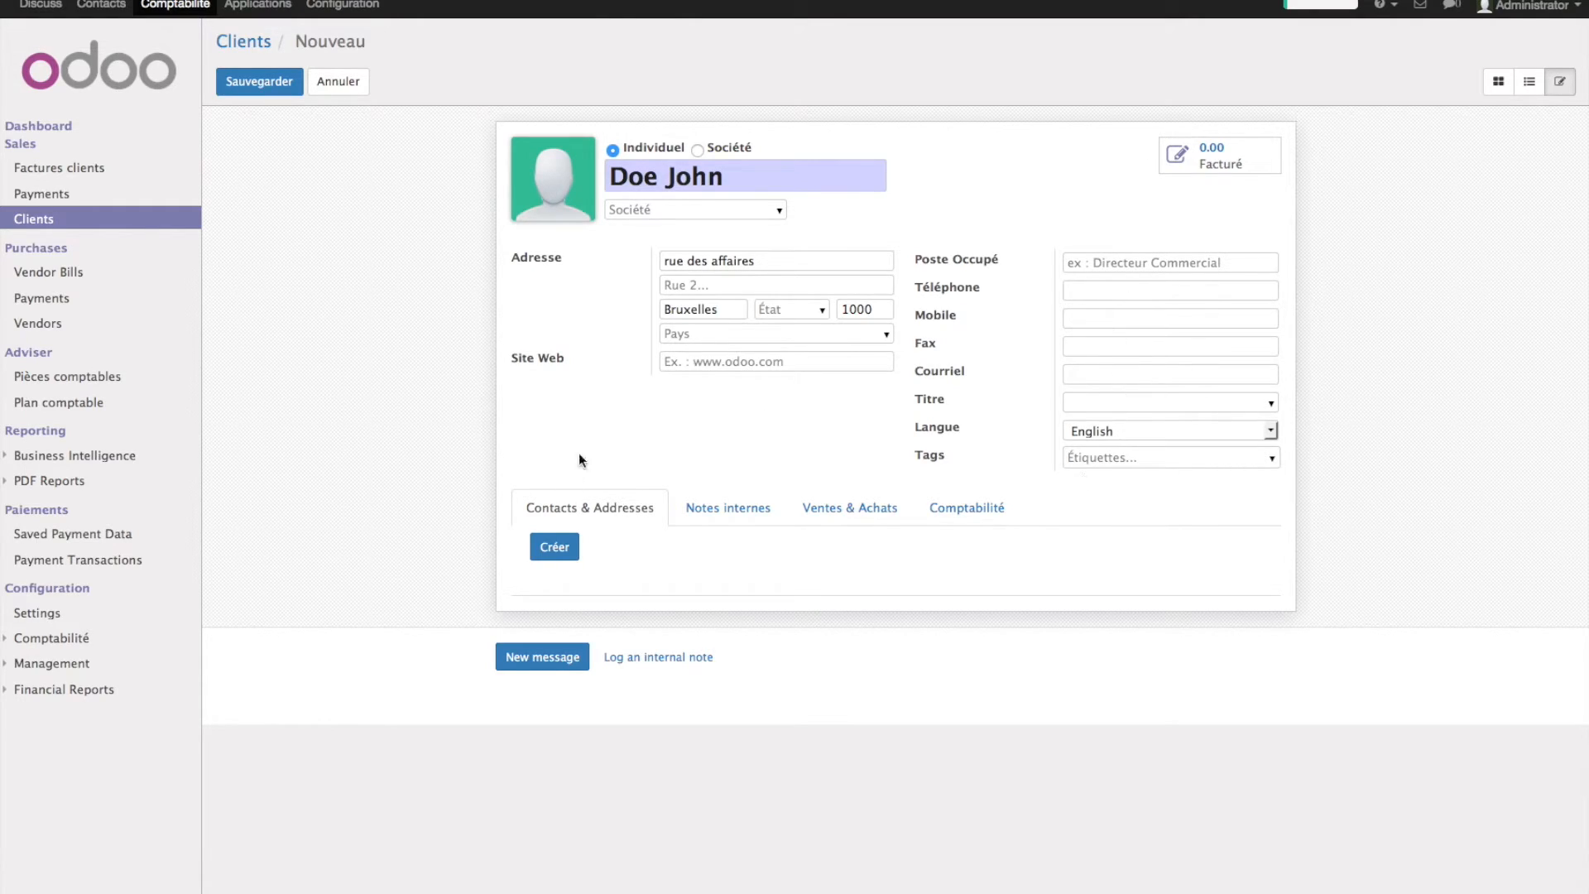
- Try saving the customer, check its accounting account choices, then head to Configuration
{"action": "left_click", "coordinate": [266, 86]}
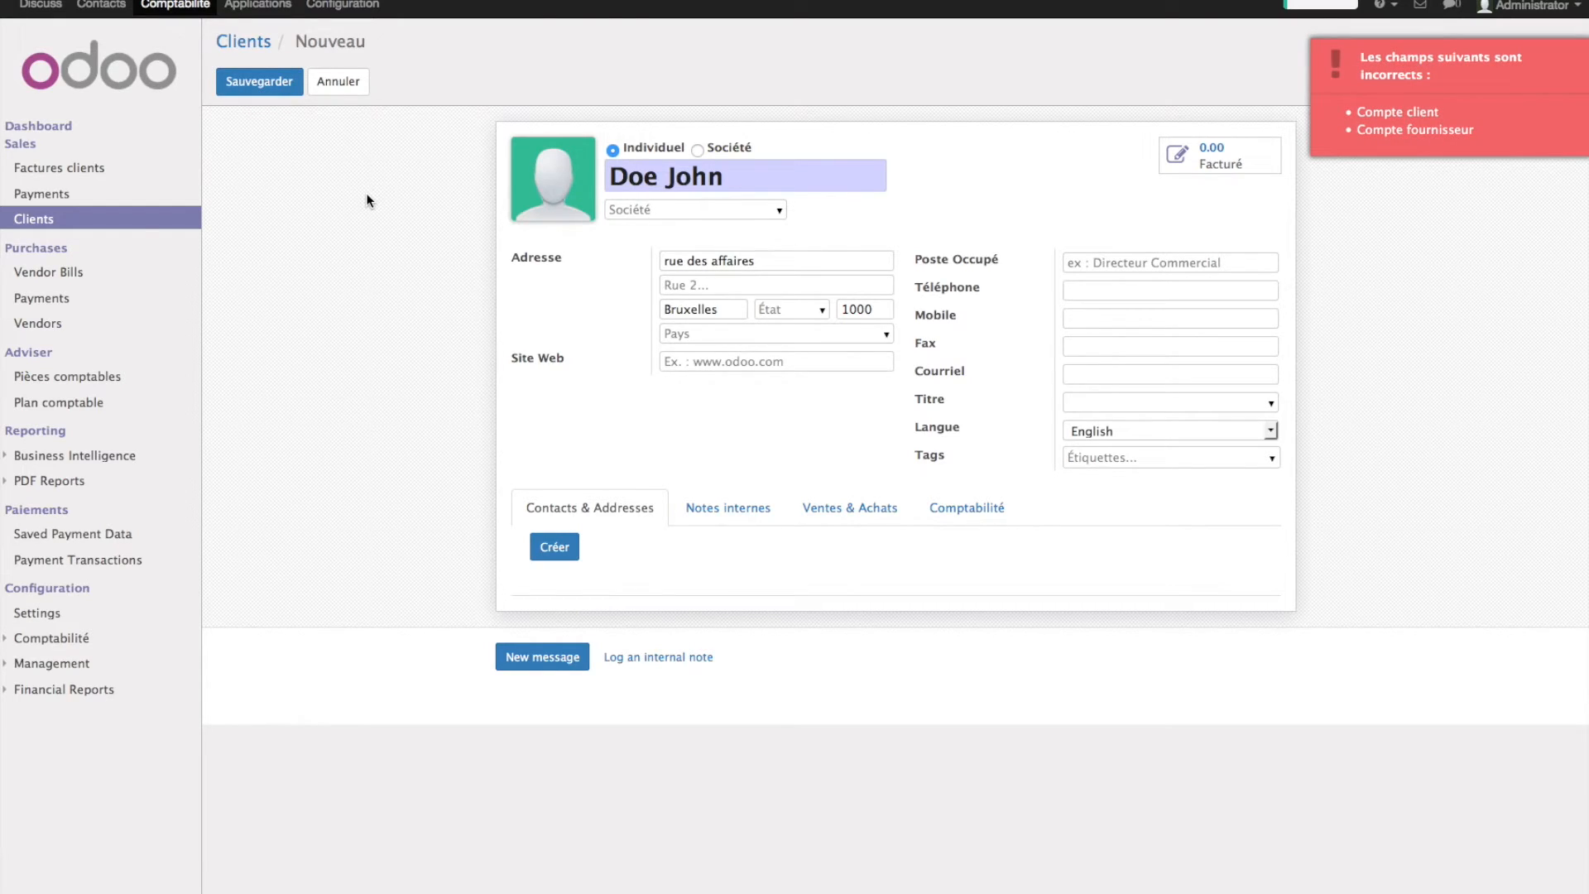
{"action": "left_click", "coordinate": [961, 508]}
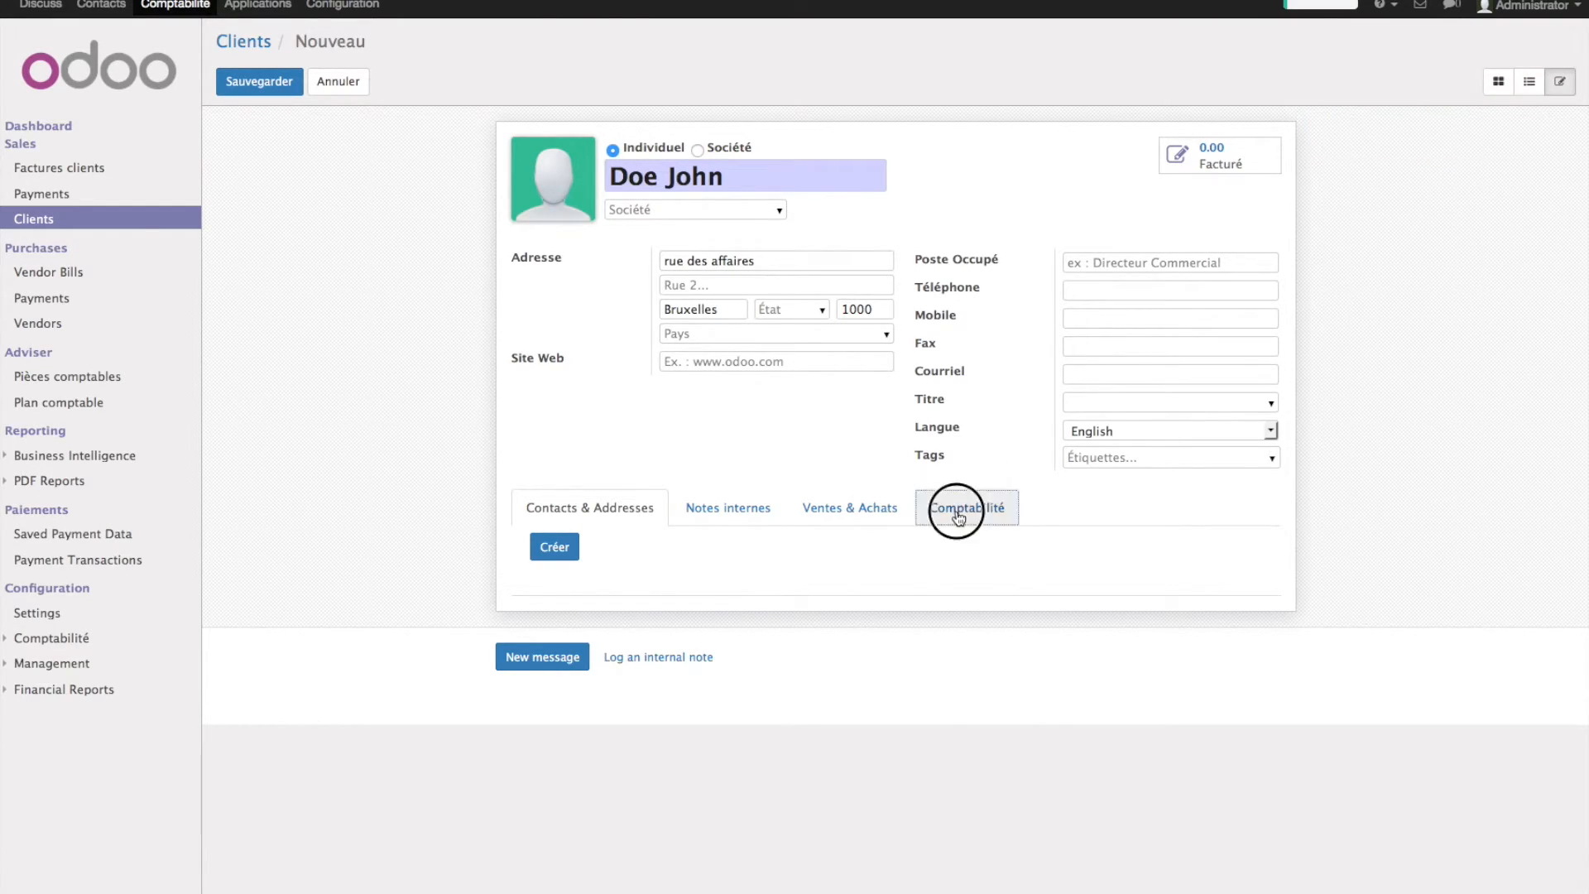
{"action": "left_click", "coordinate": [1273, 690]}
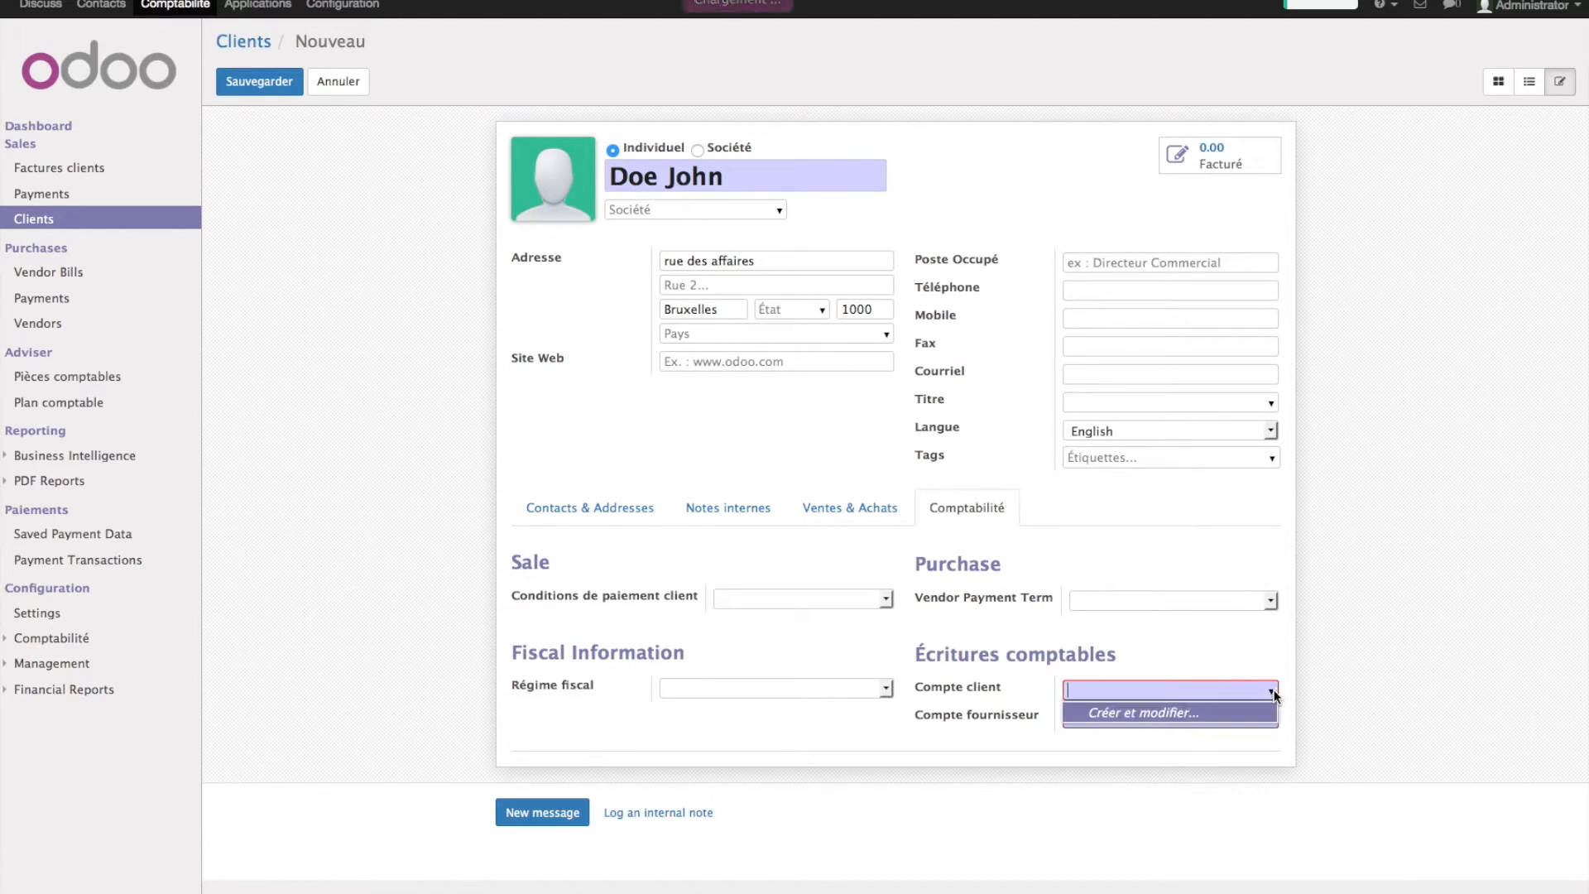
{"action": "left_click", "coordinate": [1343, 523]}
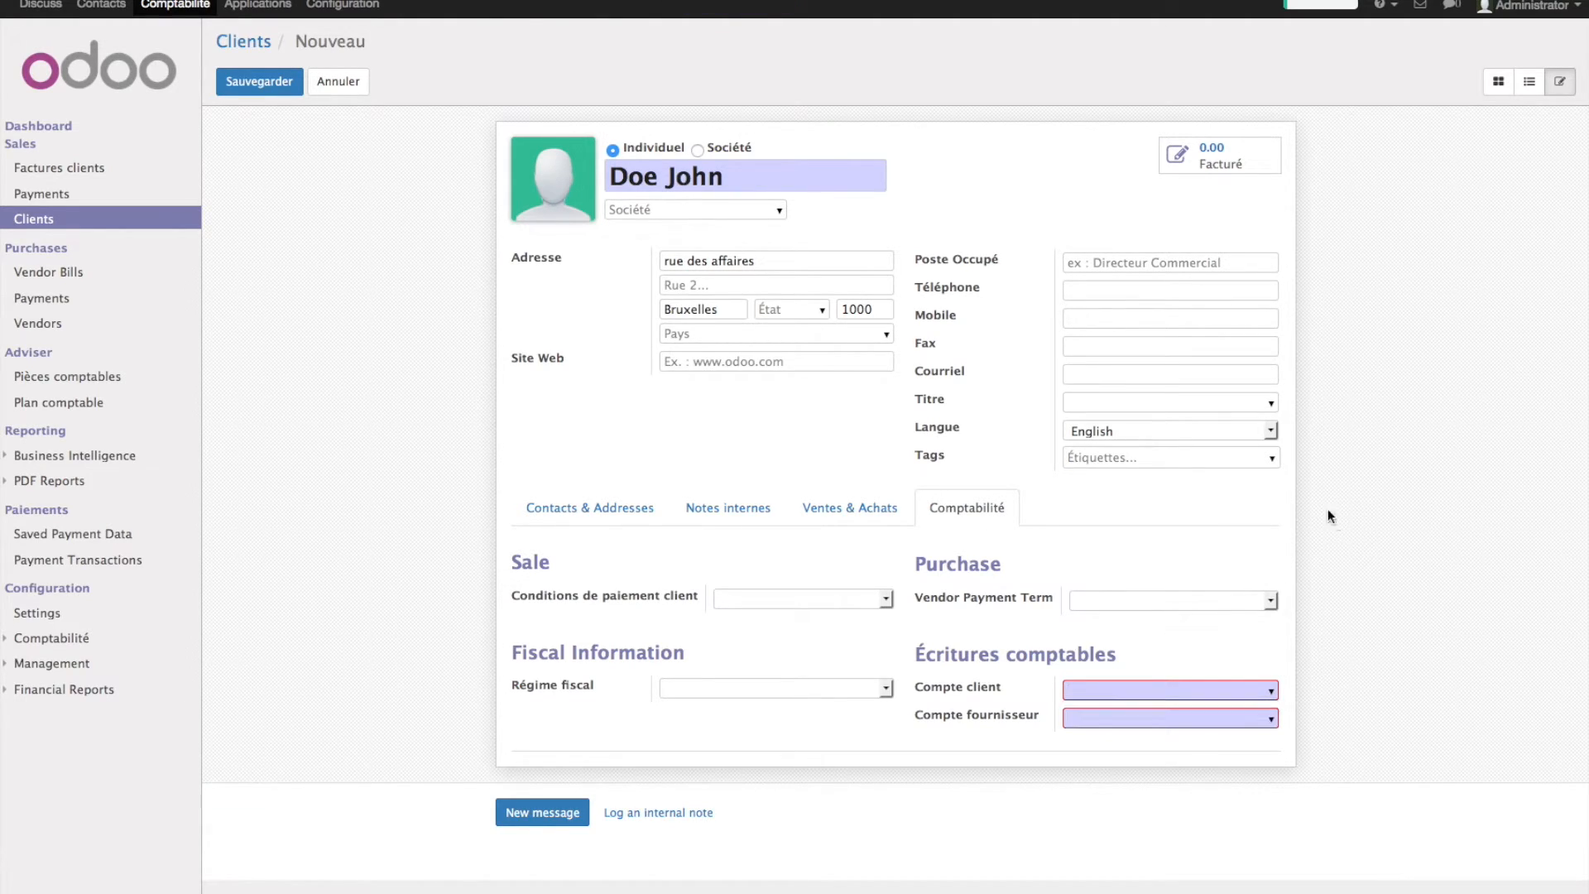
{"action": "left_click", "coordinate": [338, 7]}
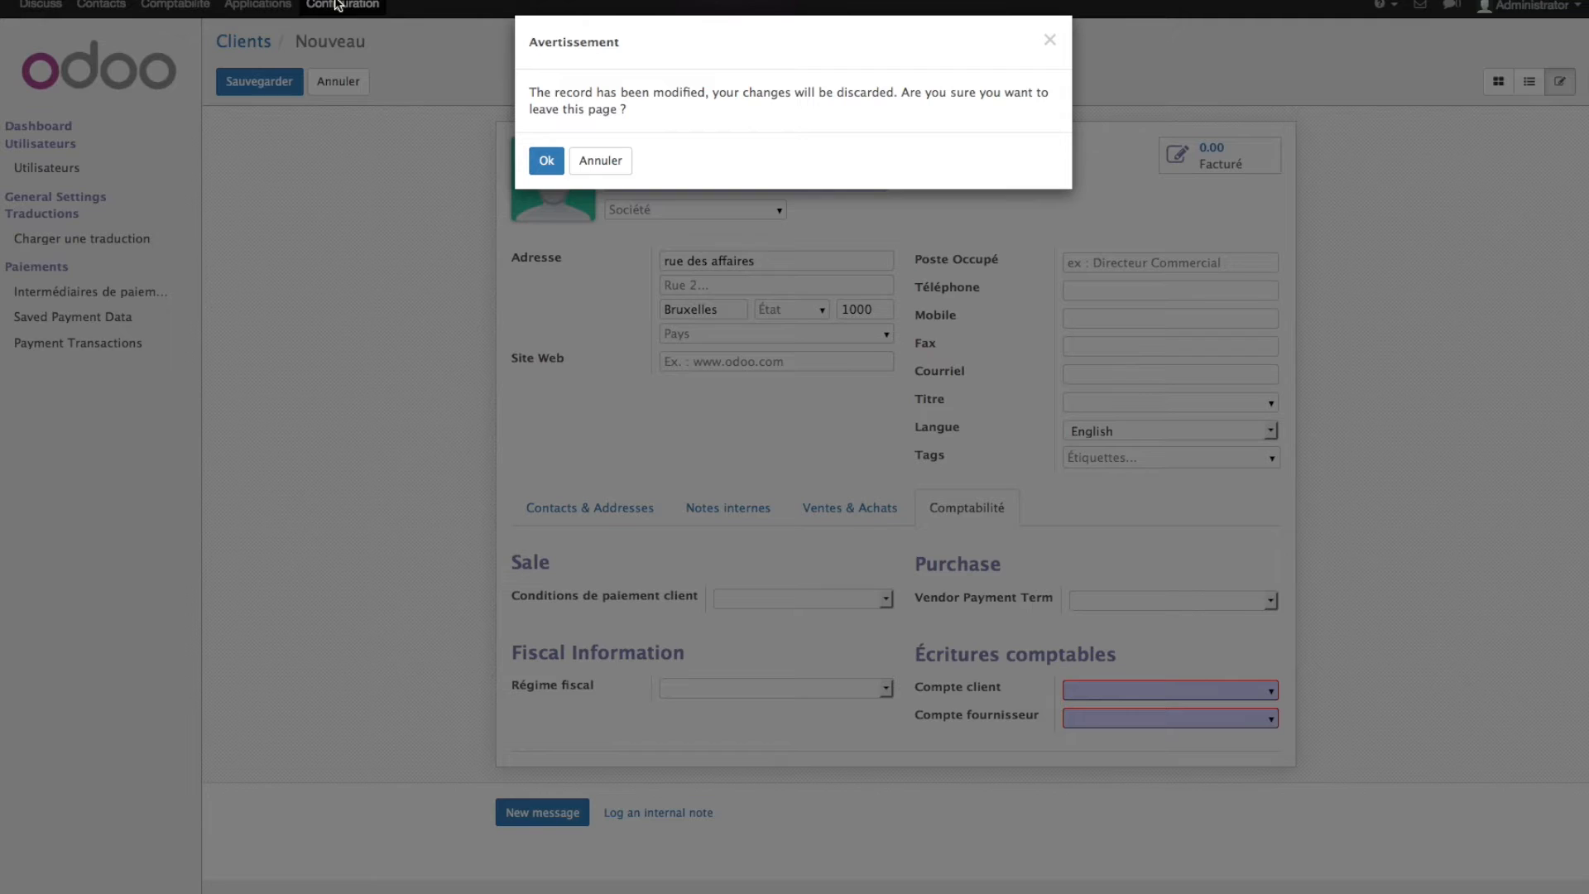
- Discard the unsaved customer and open Acme's company record from the guide's Tax ID step
{"action": "left_click", "coordinate": [540, 157]}
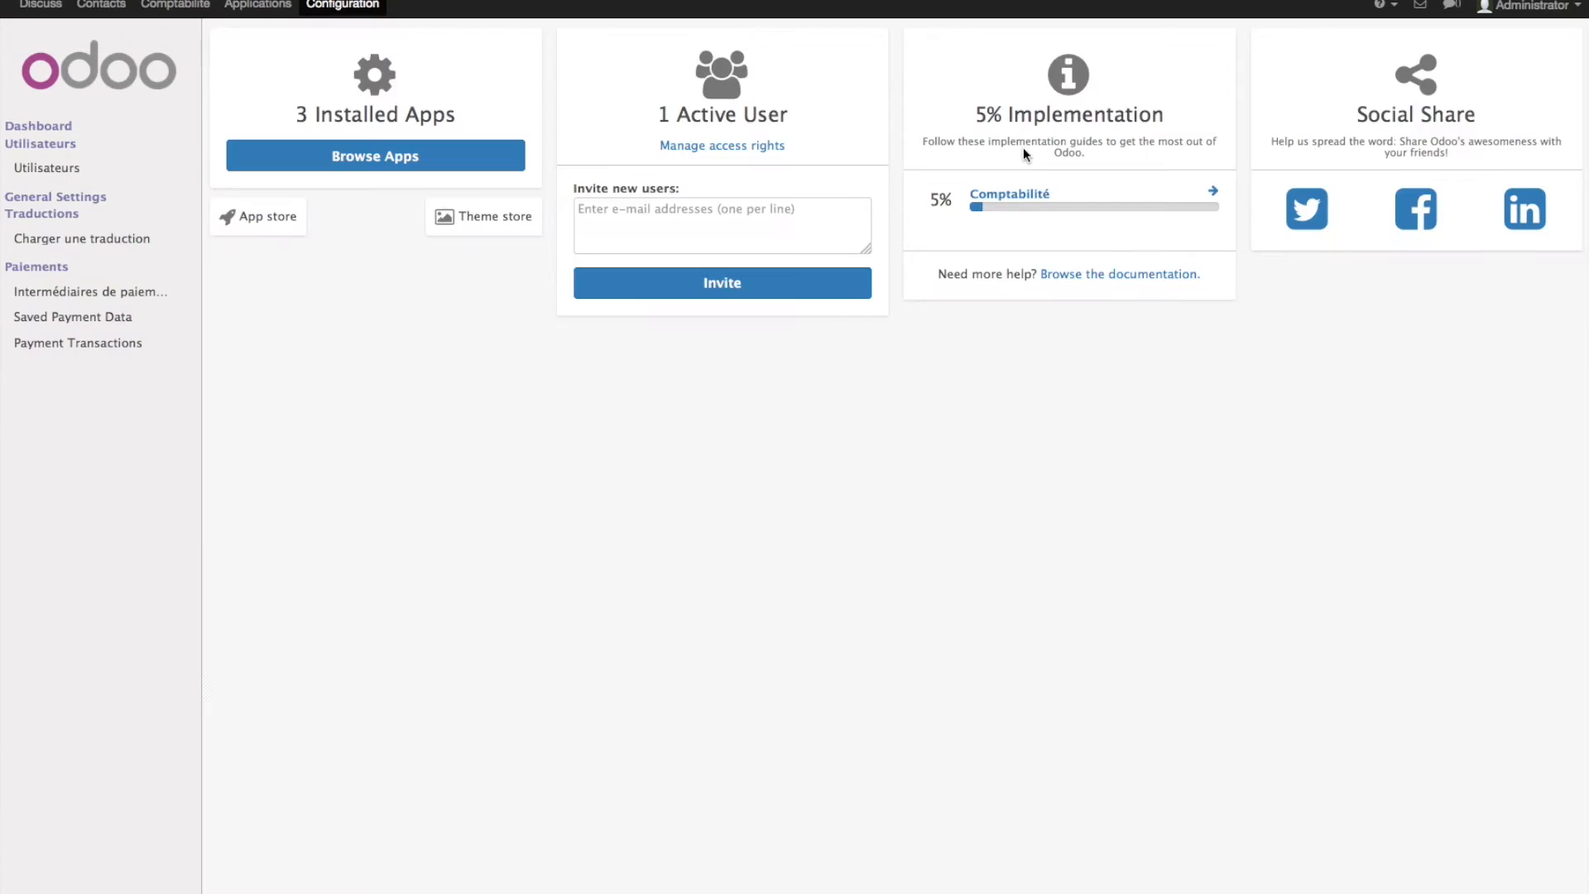
{"action": "left_click", "coordinate": [1207, 192]}
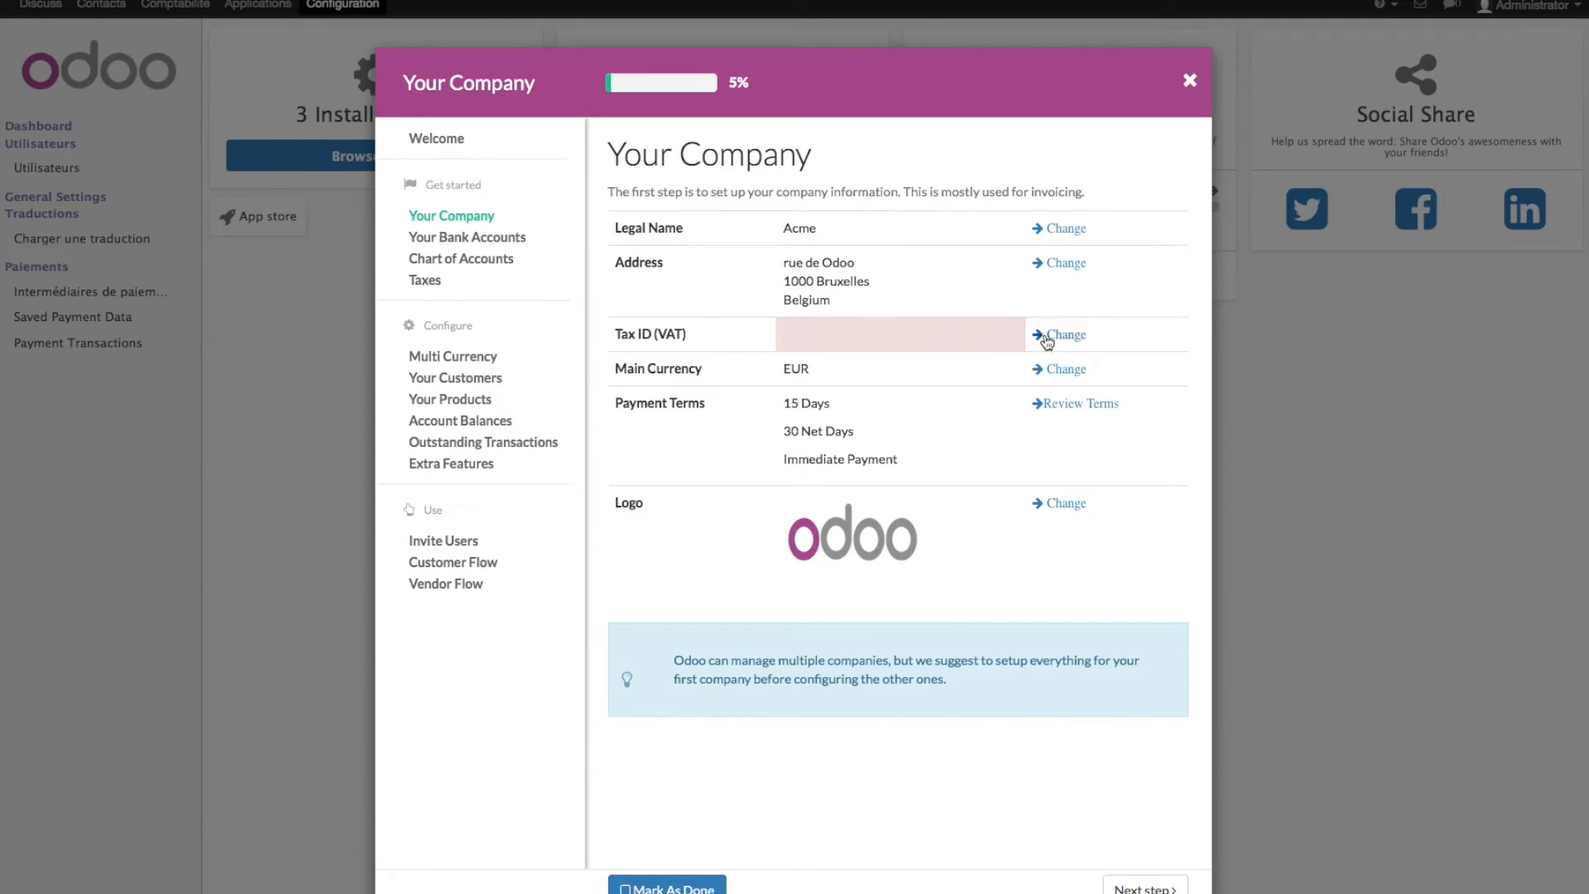
{"action": "left_click", "coordinate": [1062, 338]}
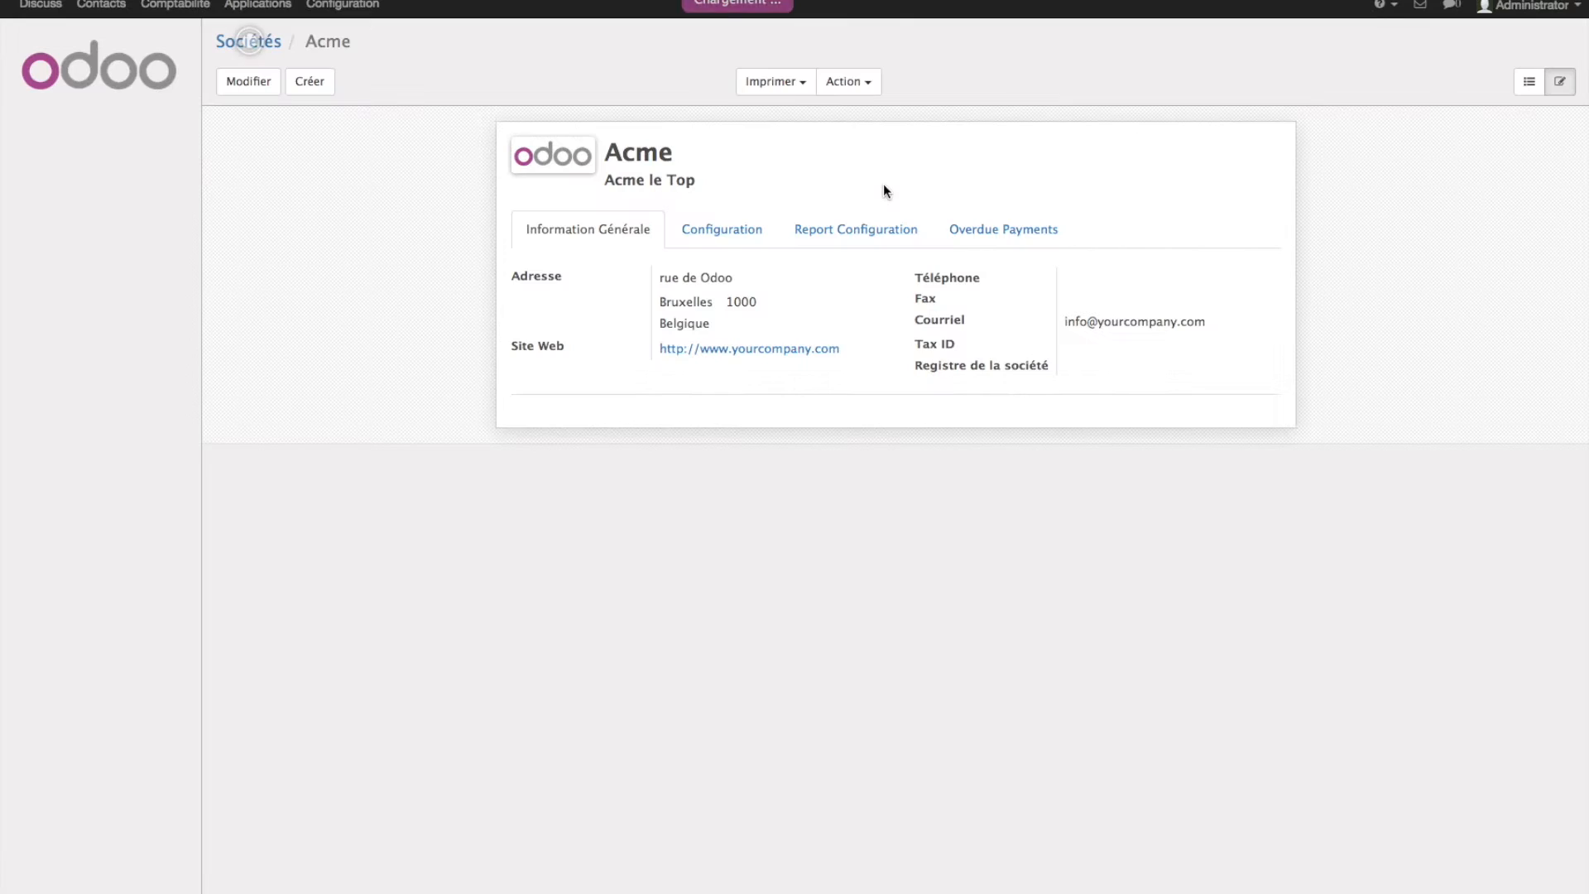
{"action": "left_click", "coordinate": [706, 231]}
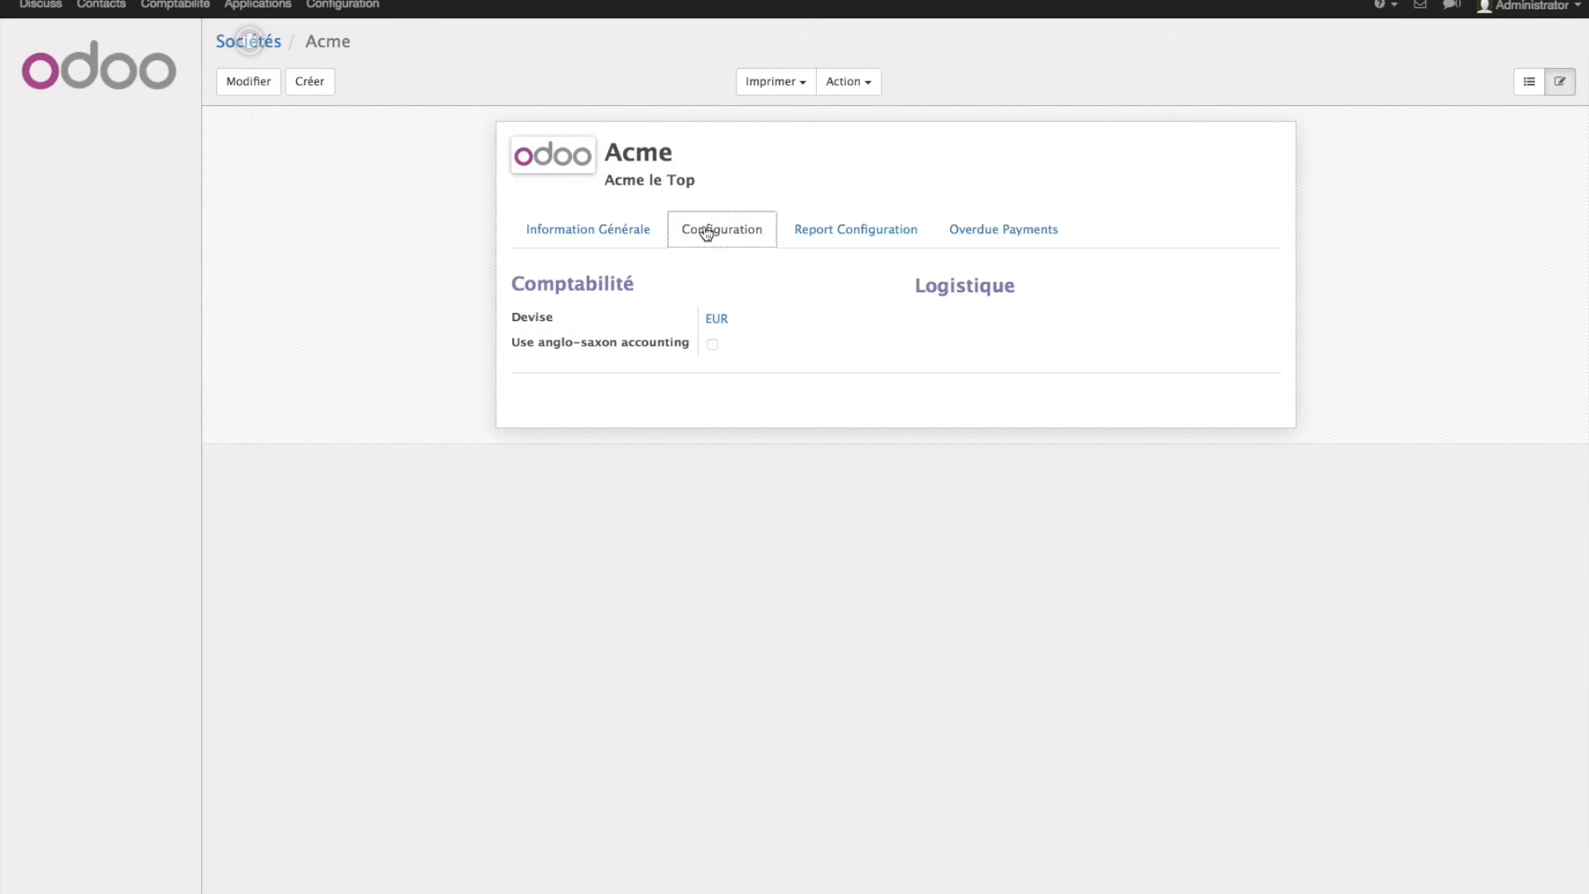
{"action": "left_click", "coordinate": [823, 236]}
{"action": "left_click", "coordinate": [1000, 238]}
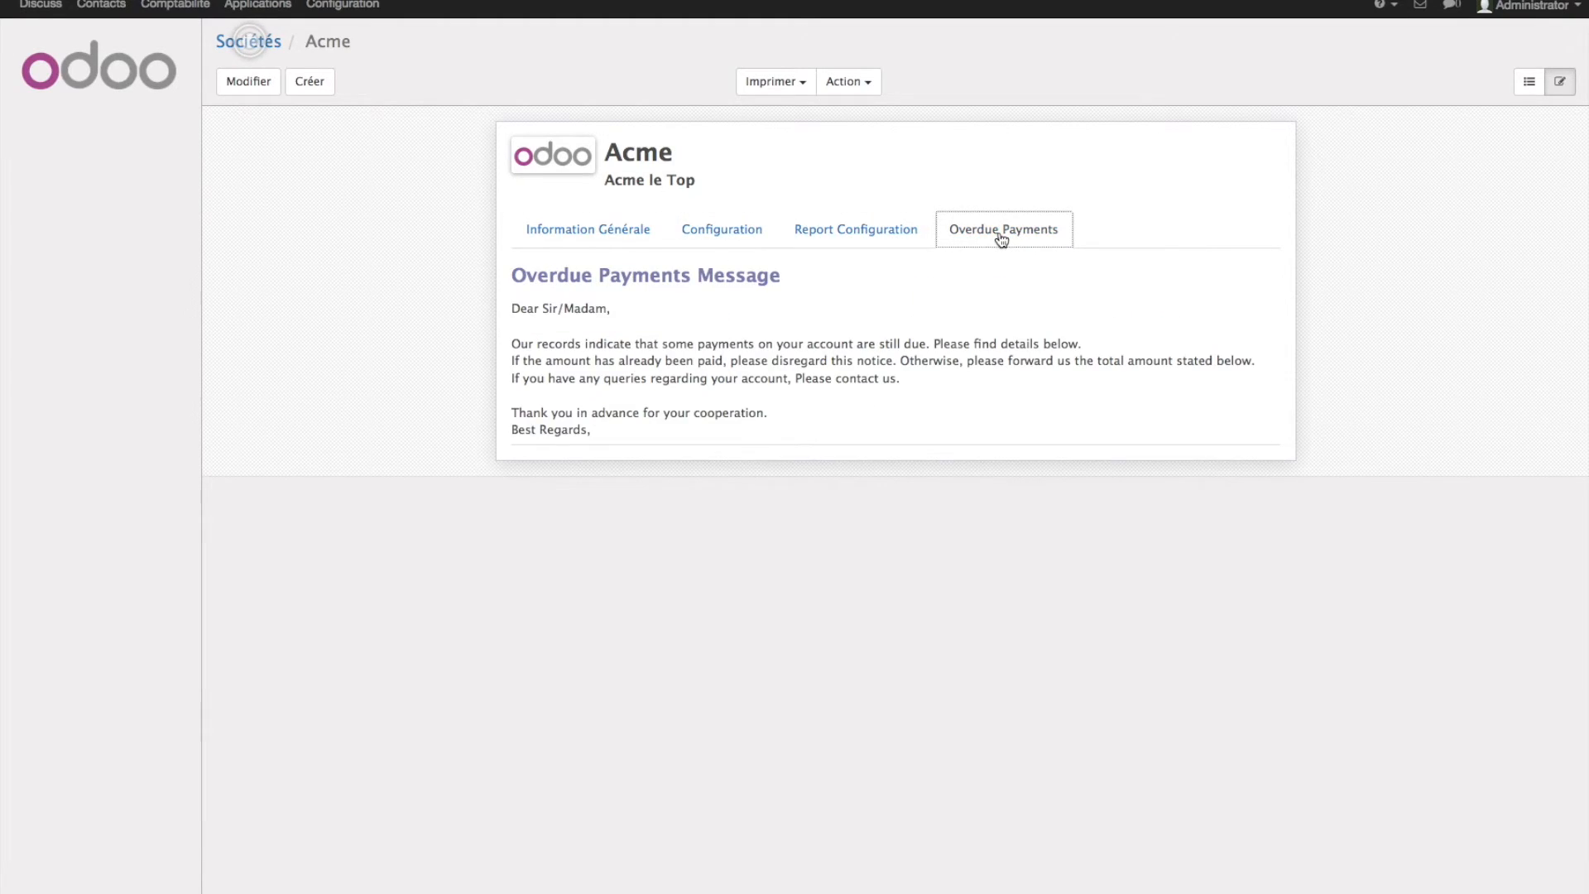
{"action": "left_click", "coordinate": [579, 232]}
- Enter Acme's Belgian VAT number as Tax ID, save, and return to Configuration
{"action": "left_click", "coordinate": [248, 81]}
{"action": "left_click", "coordinate": [1119, 409]}
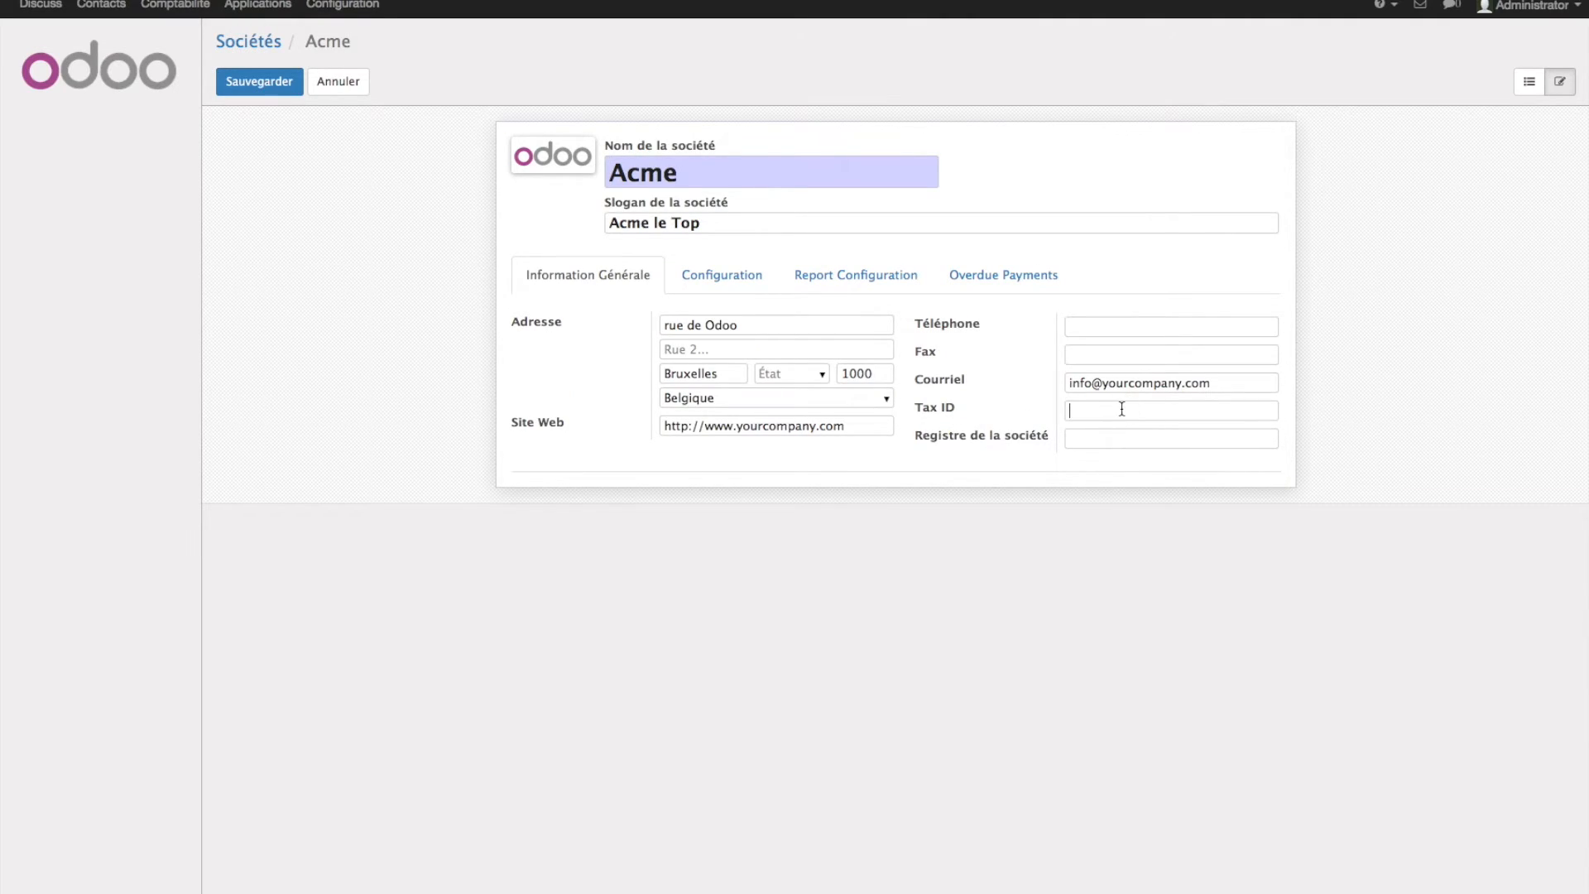
{"action": "left_click", "coordinate": [253, 85]}
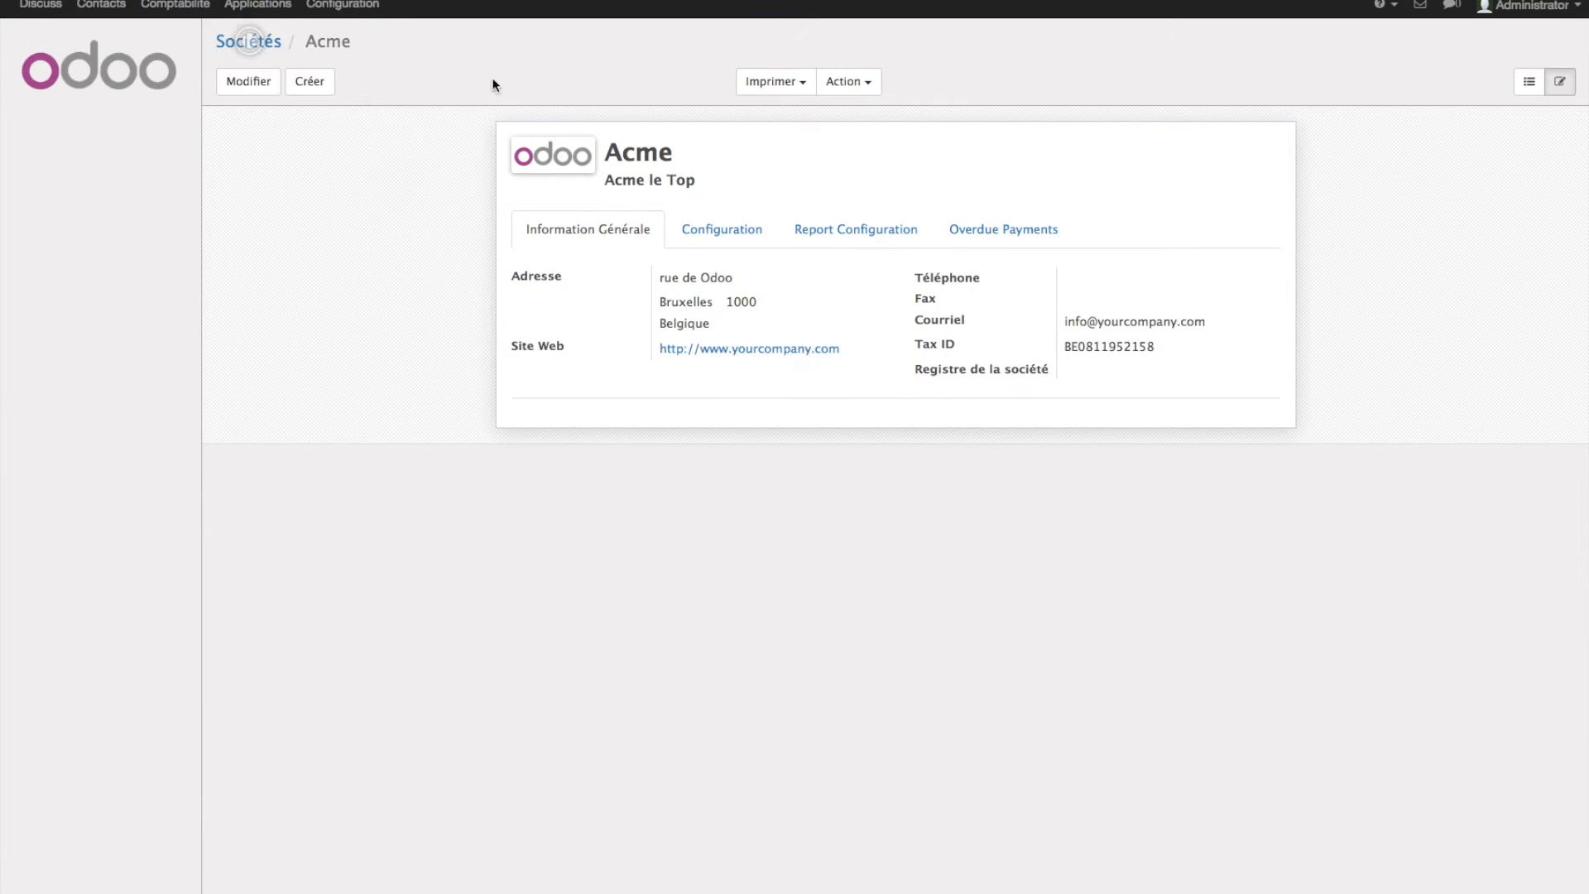
{"action": "left_click", "coordinate": [343, 5]}
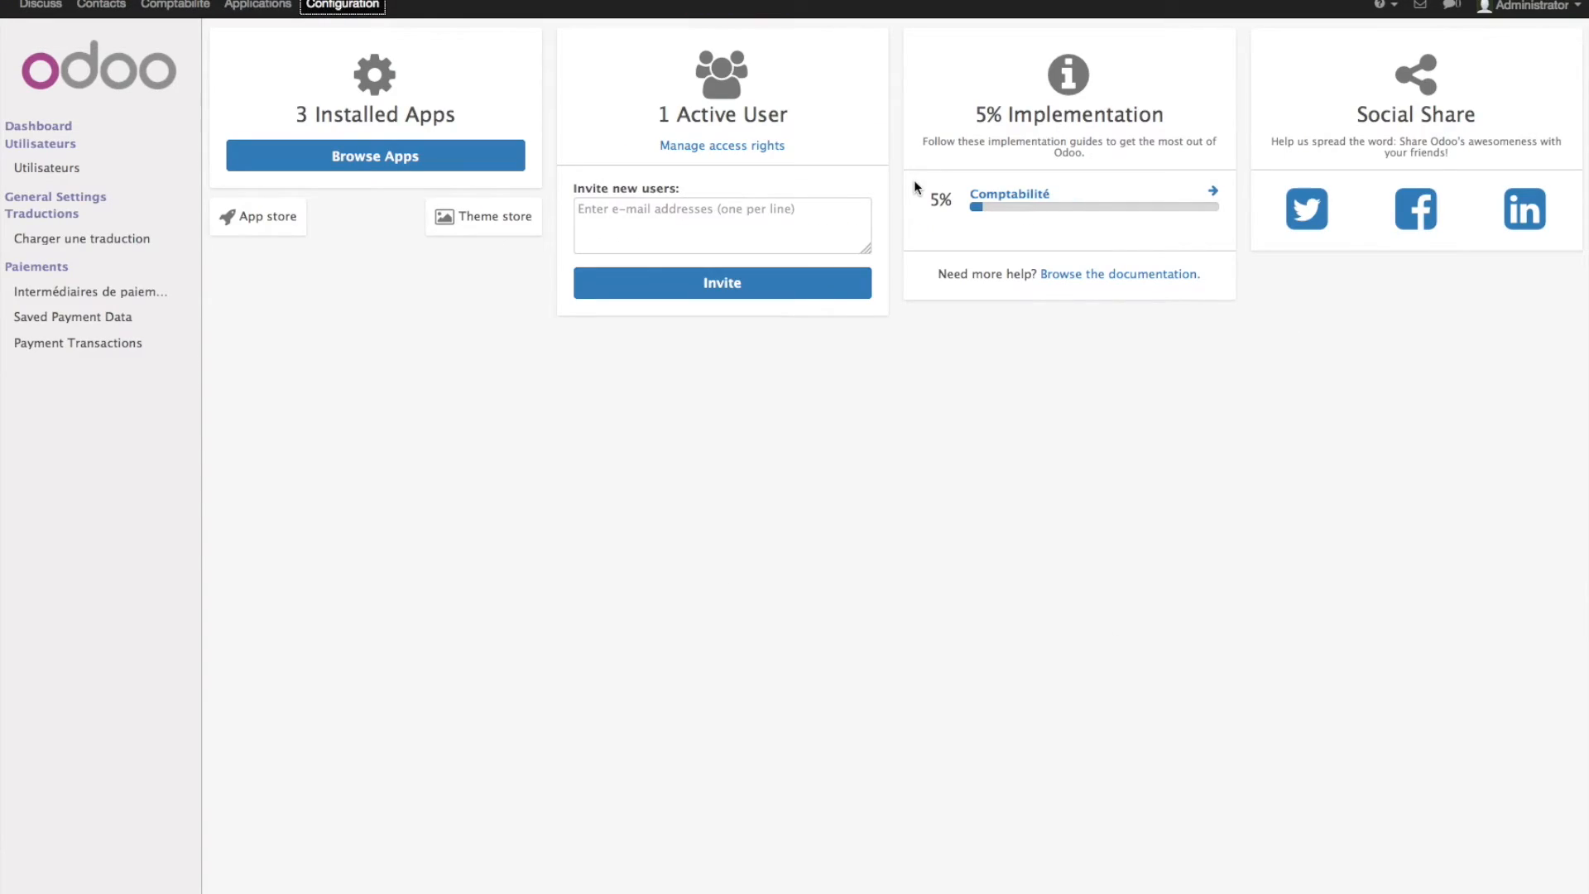
- Go through the guide's bank accounts and Chart of Accounts steps to list installable chart templates
{"action": "left_click", "coordinate": [1186, 207]}
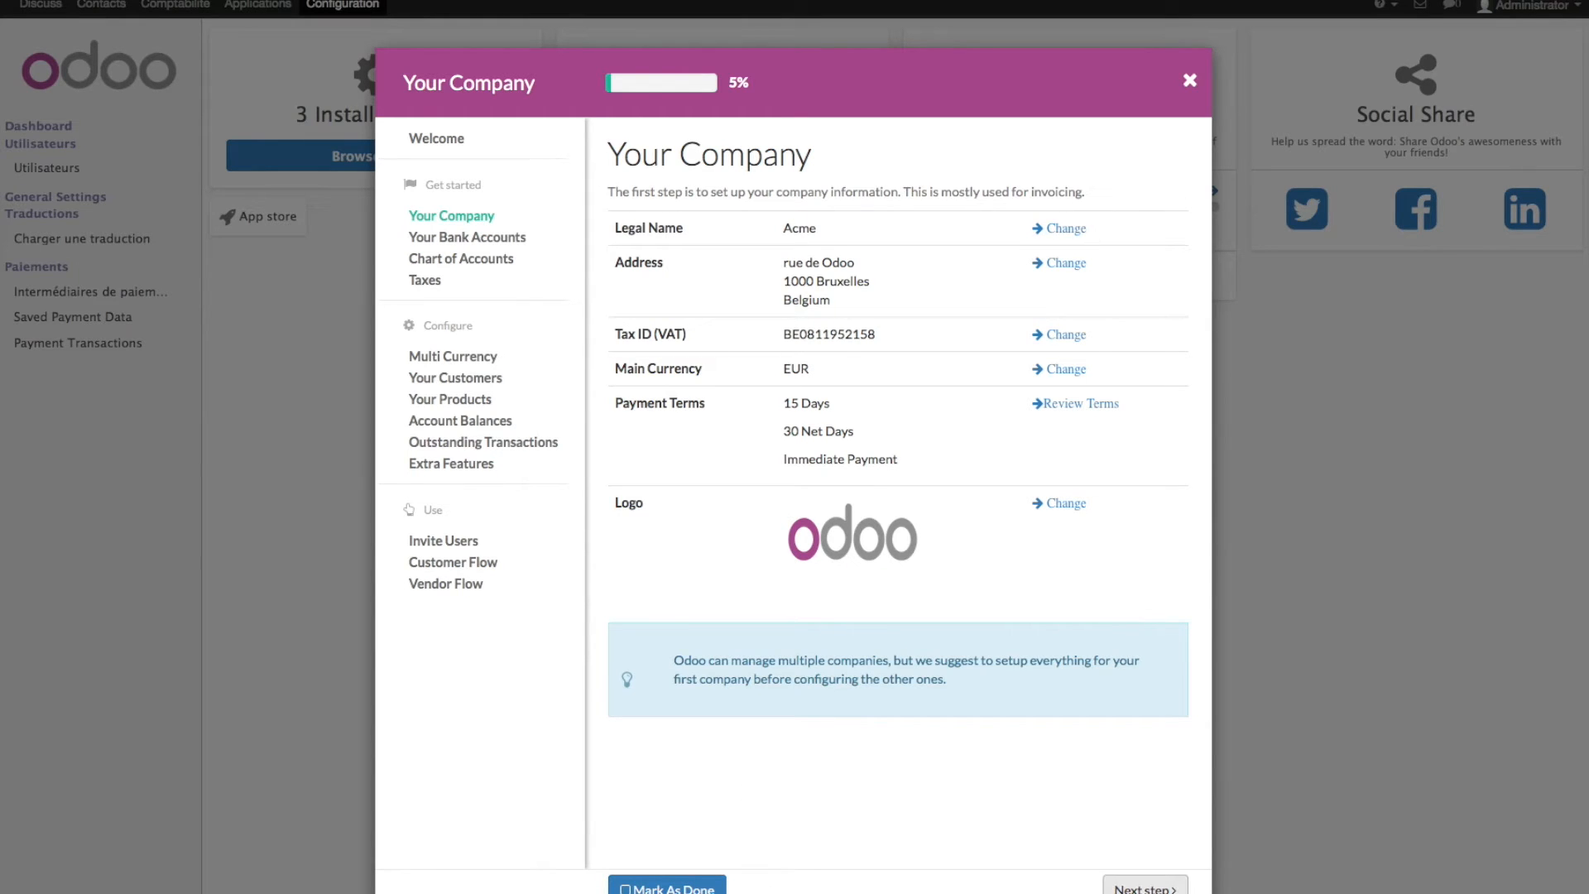
{"action": "left_click", "coordinate": [1145, 887]}
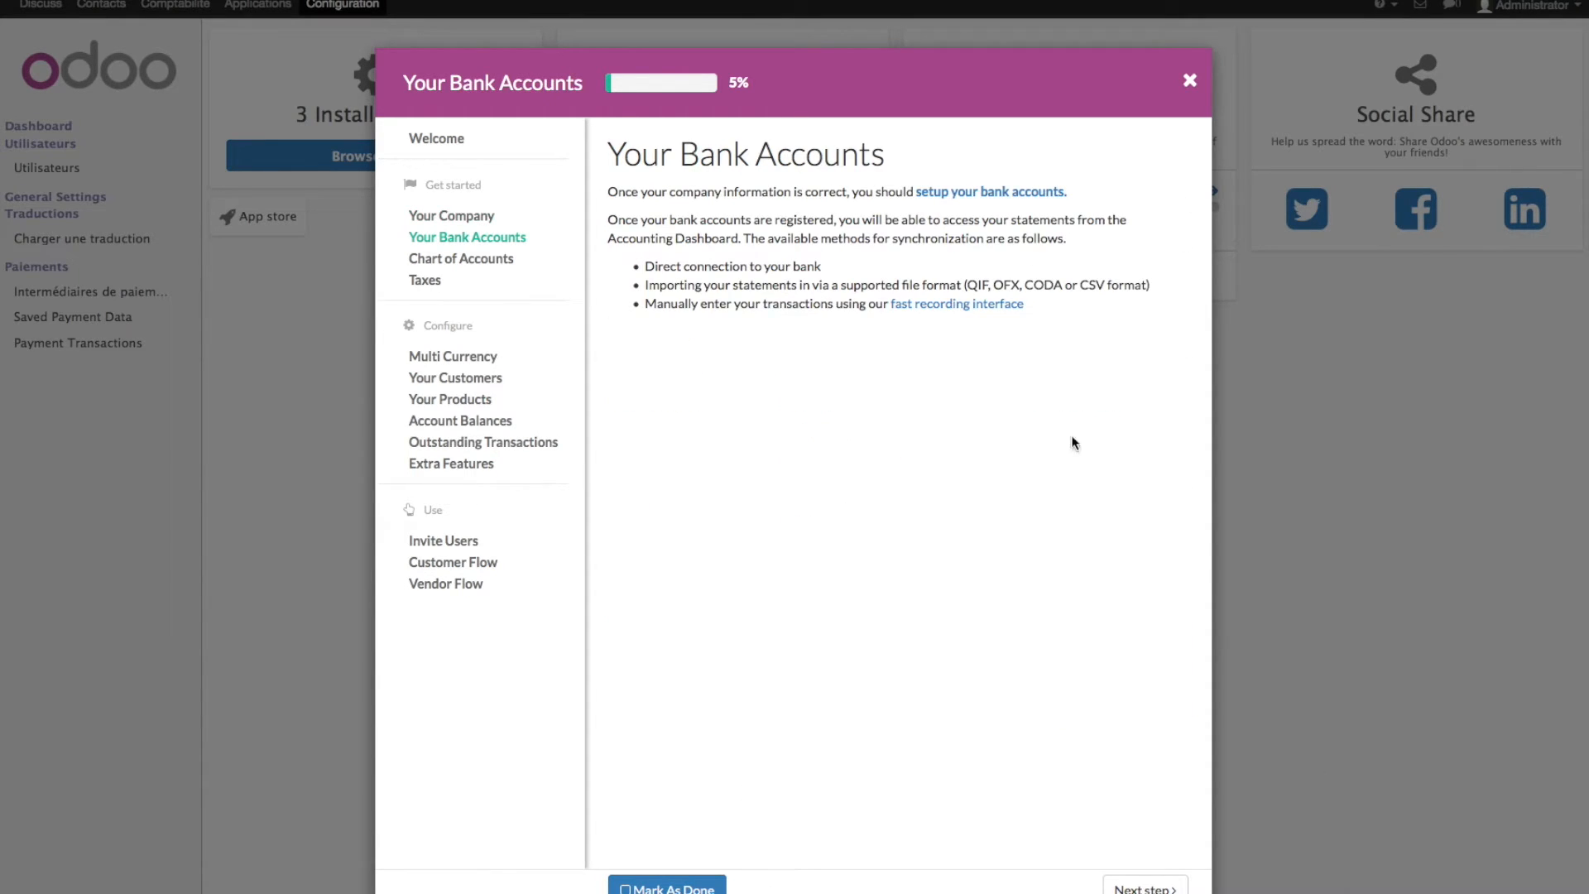
{"action": "left_click", "coordinate": [492, 260]}
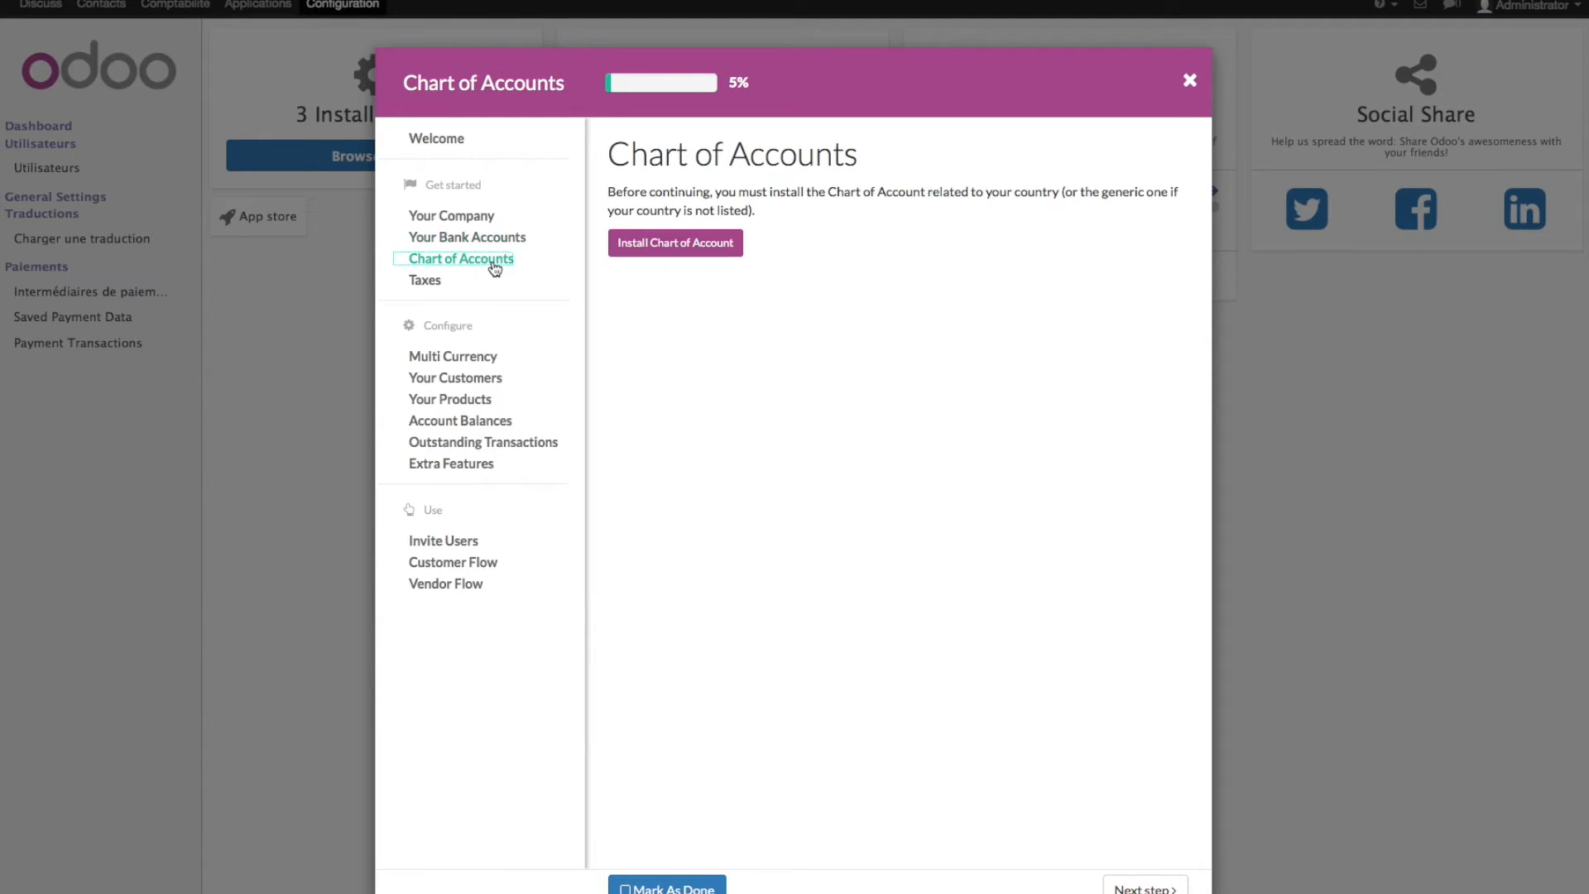
{"action": "left_click", "coordinate": [707, 256]}
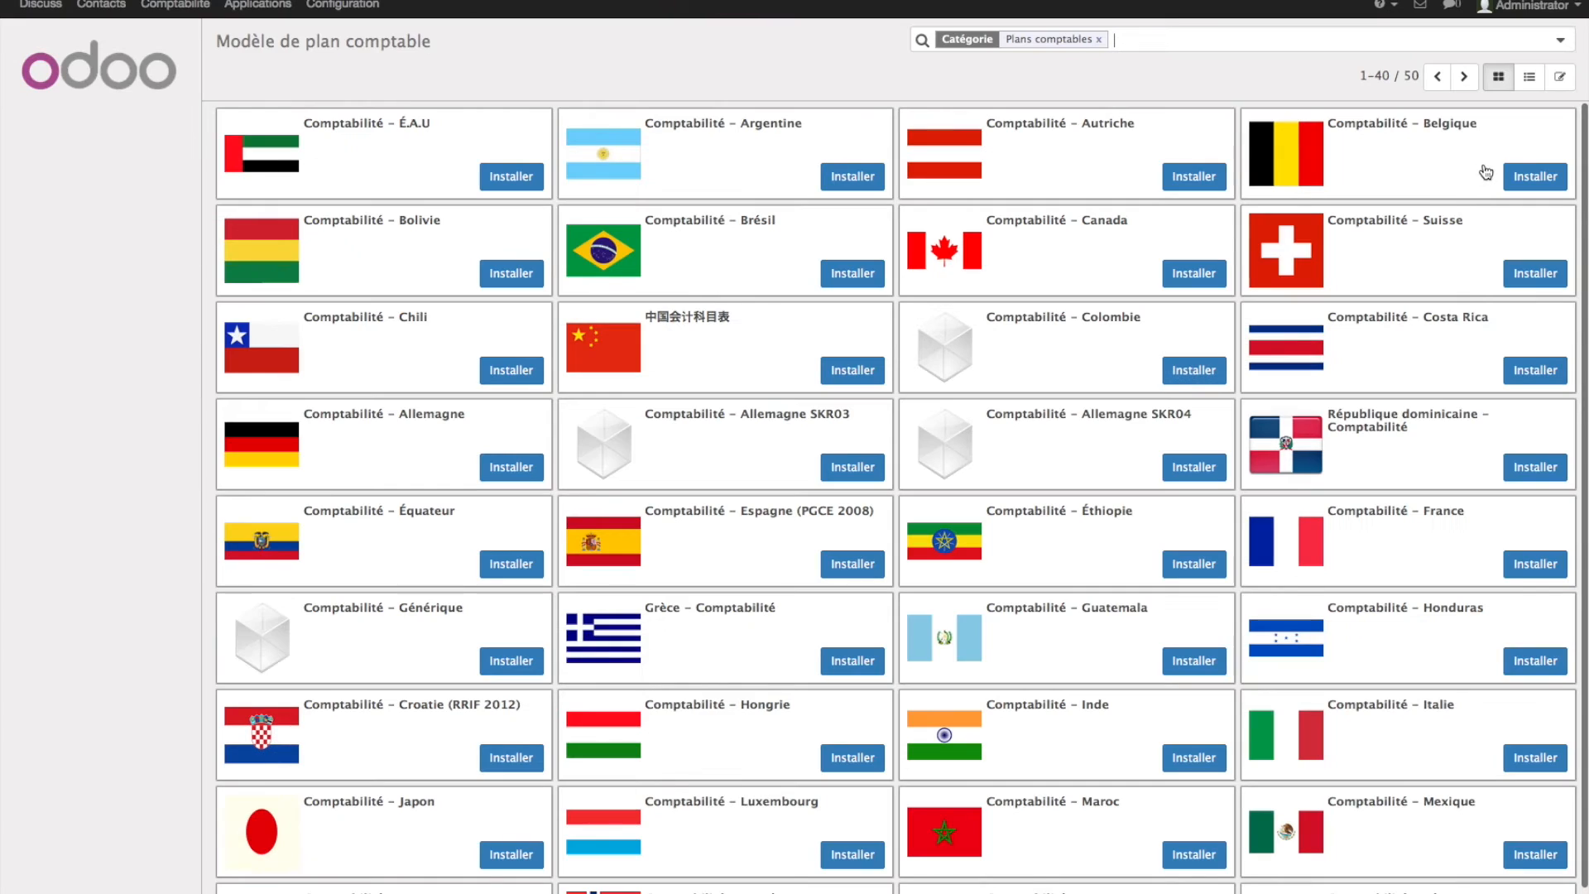
- Install the Comptabilité - Belgique chart of accounts, then reopen the accounting setup guide to confirm it
{"action": "left_click", "coordinate": [1523, 178]}
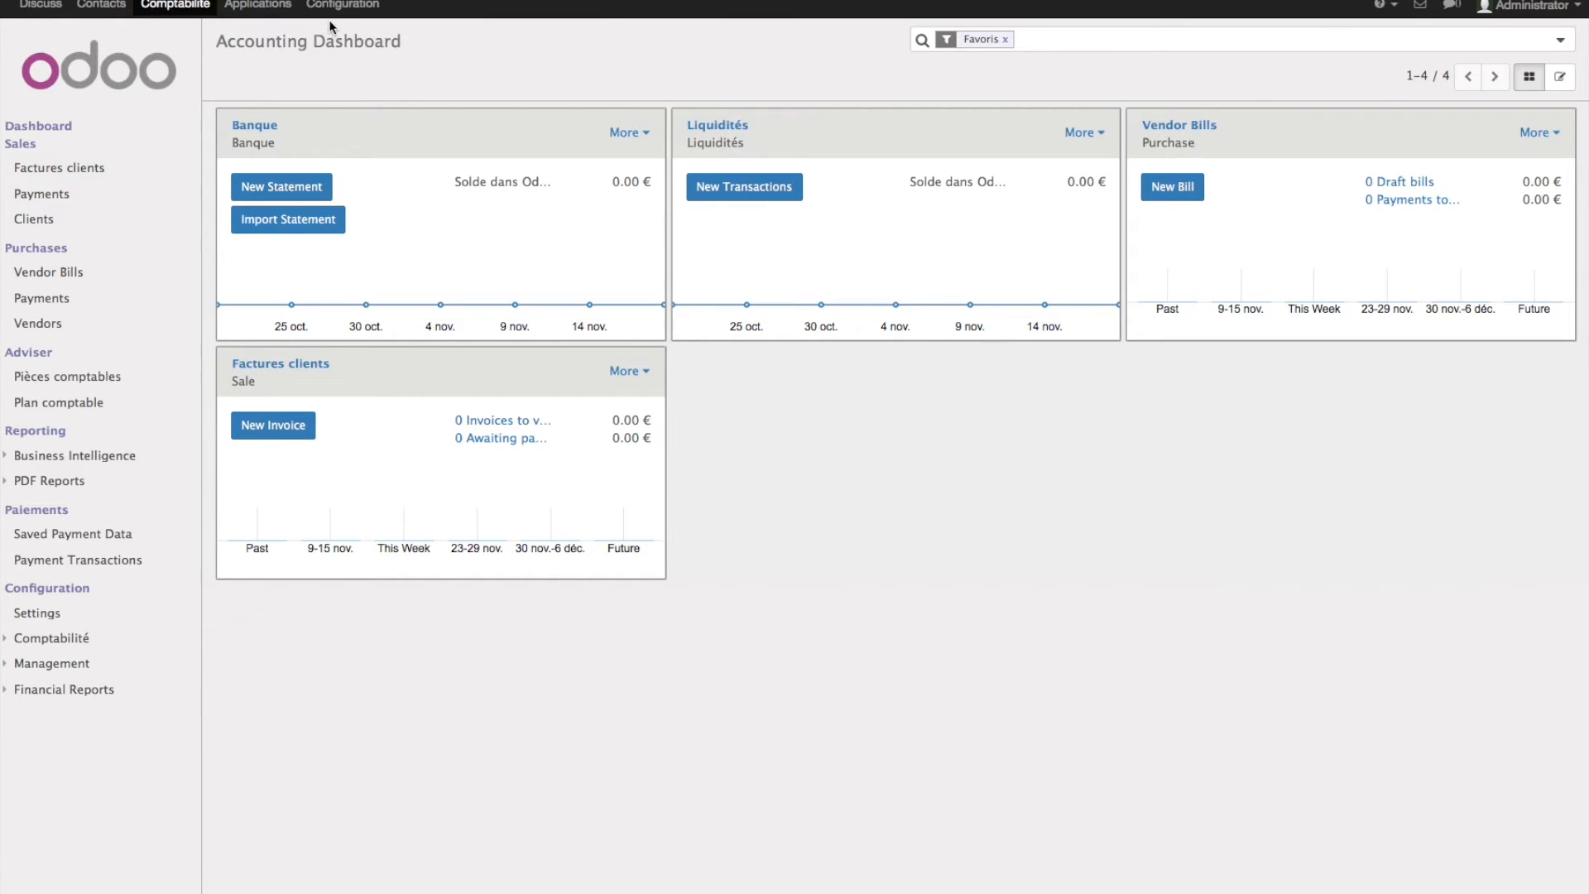
{"action": "left_click", "coordinate": [277, 4]}
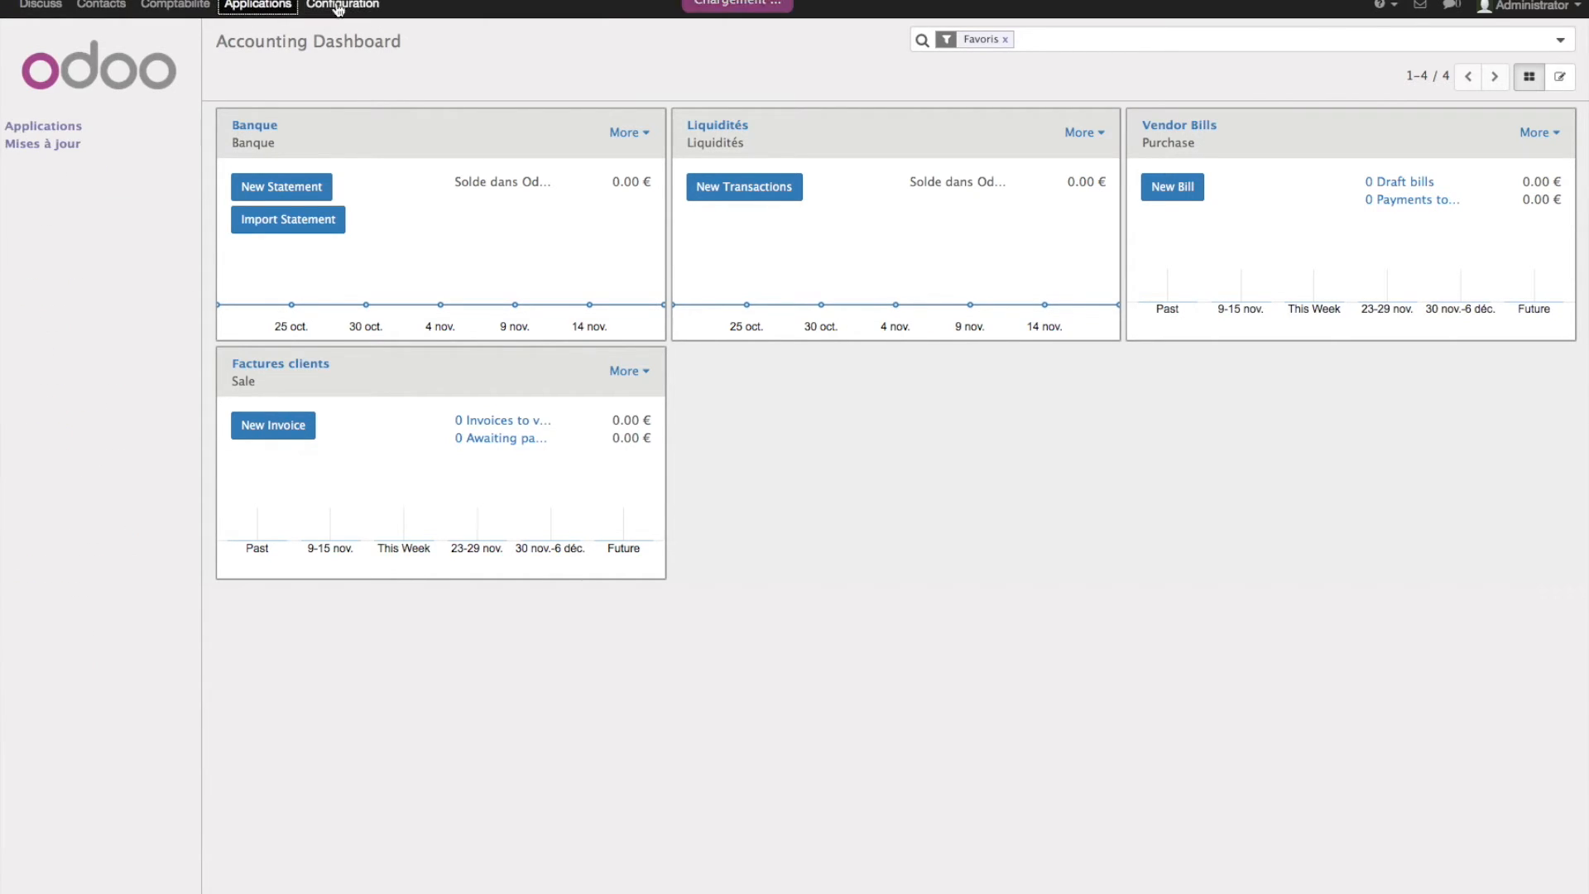
{"action": "left_click", "coordinate": [339, 4]}
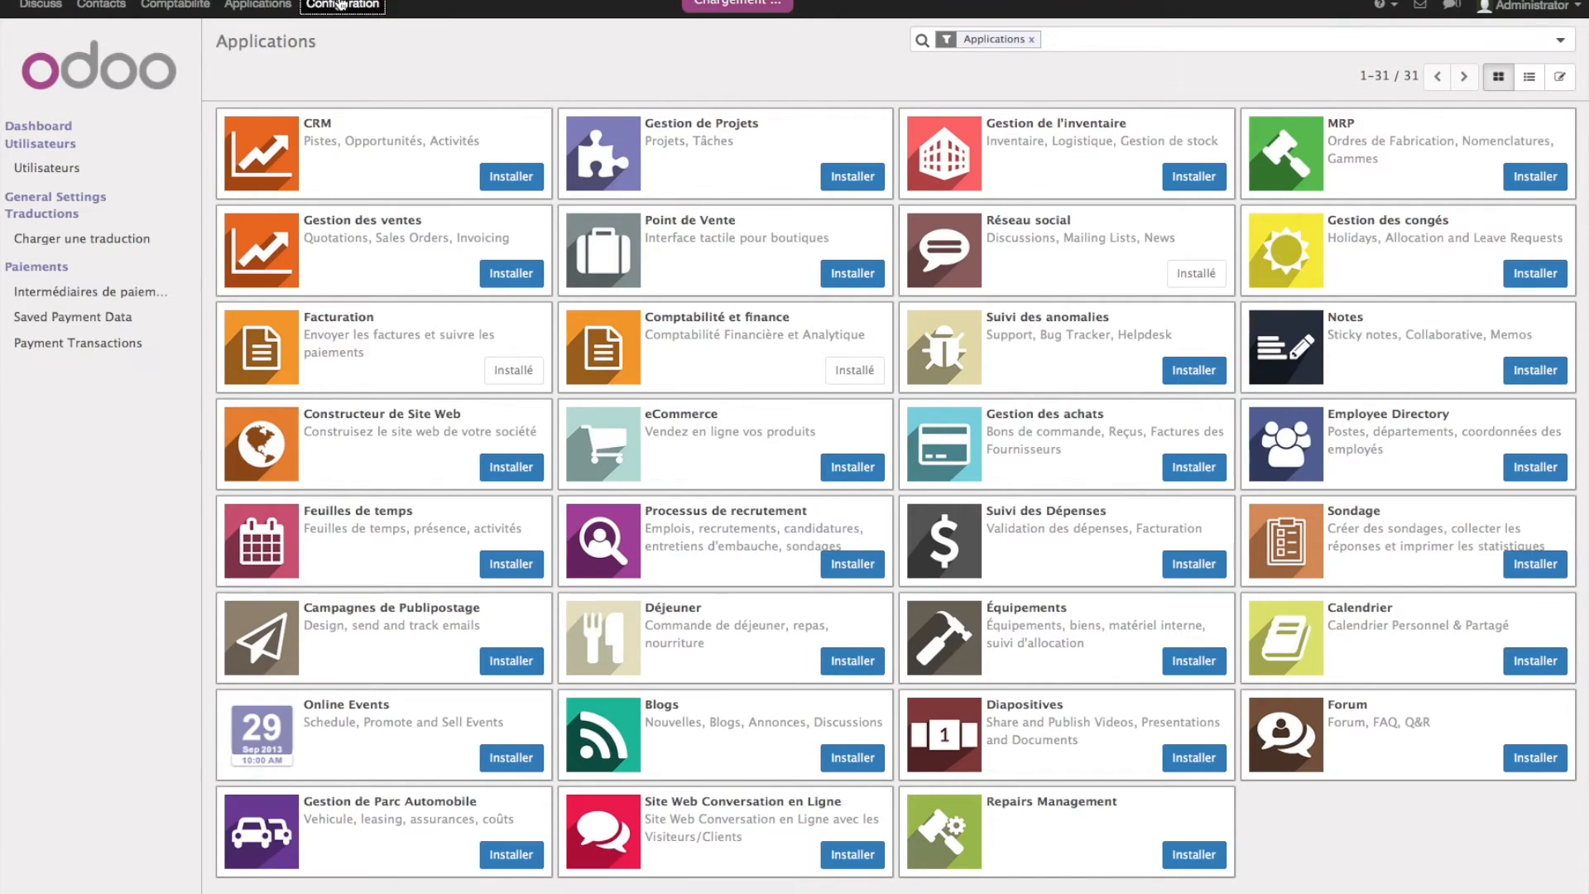
{"action": "left_click", "coordinate": [1030, 197]}
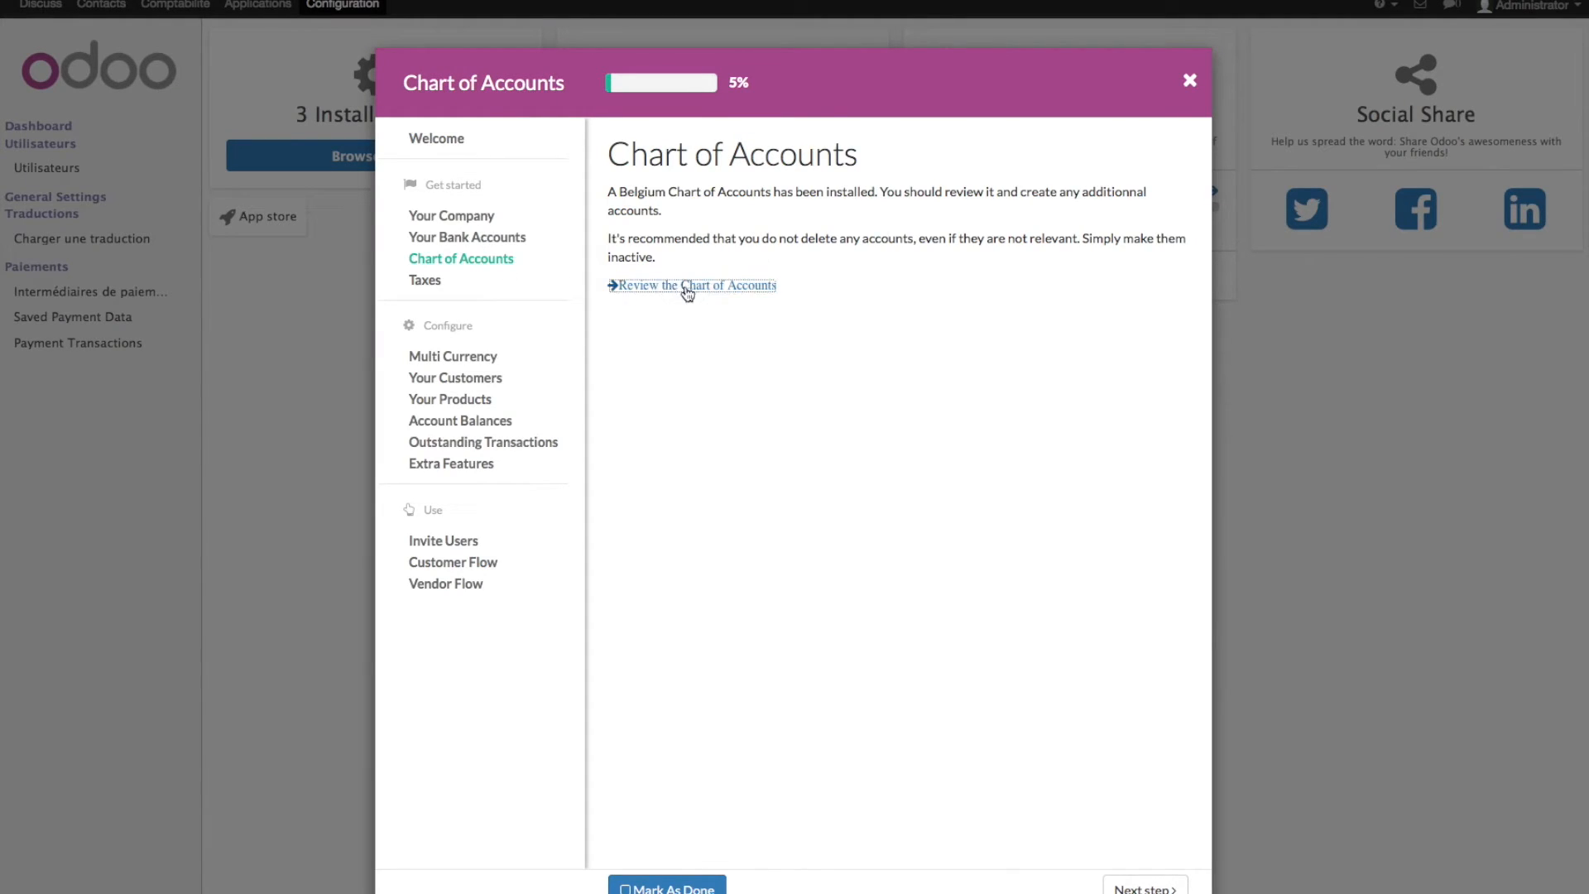
- Review the 184-account Plan comptable list from 100000 Capital, scrolling down and back to the top
{"action": "left_click", "coordinate": [685, 286]}
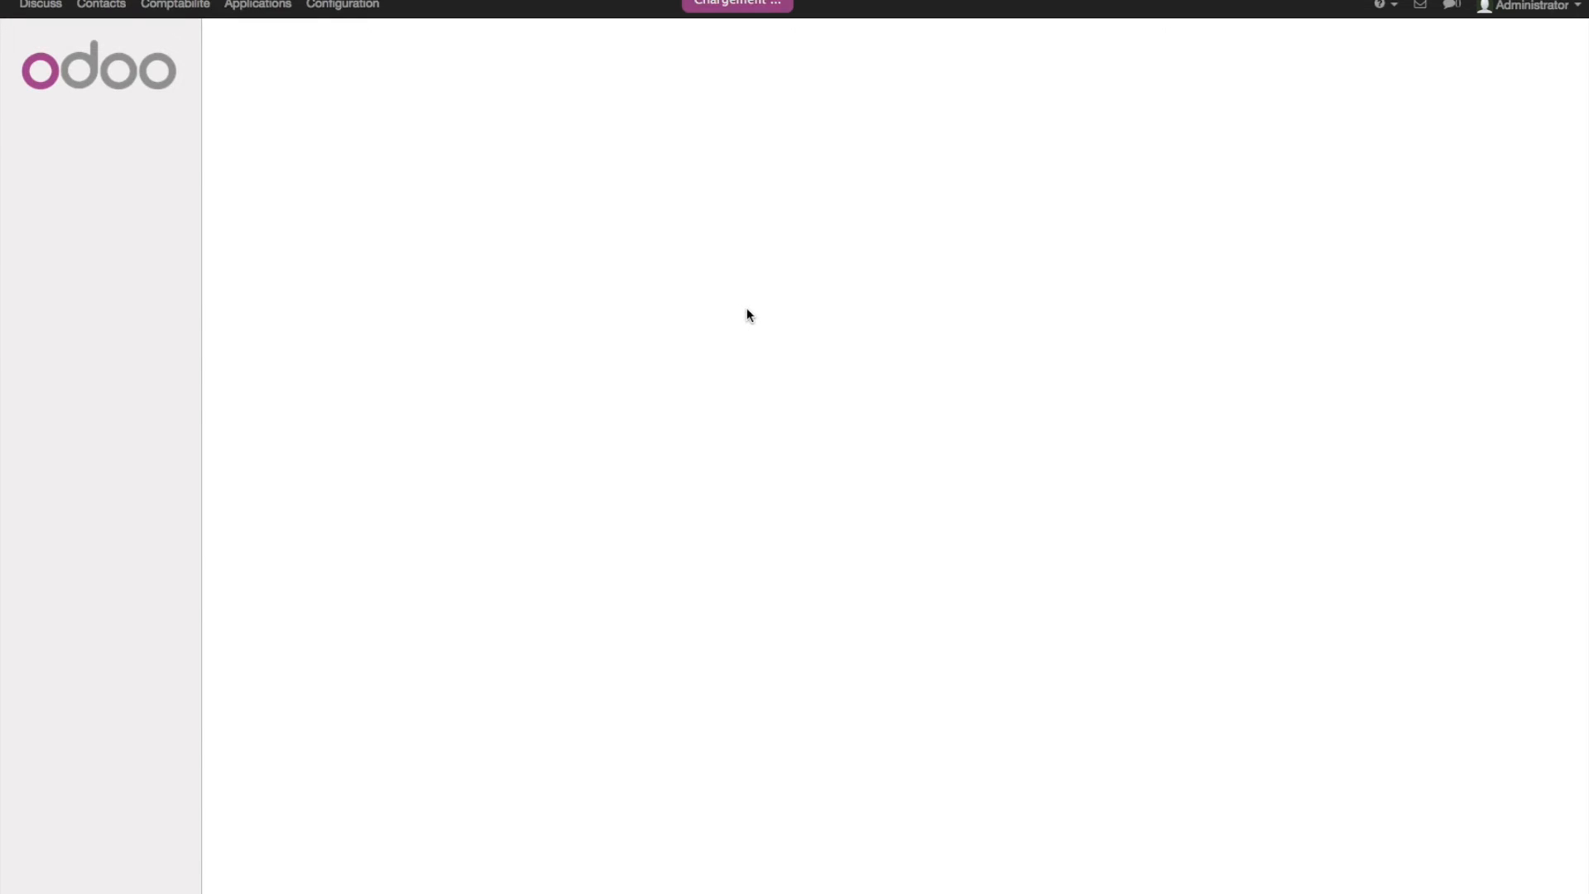
{"action": "scroll", "coordinate": [496, 245], "scroll_direction": "down", "scroll_amount": 5}
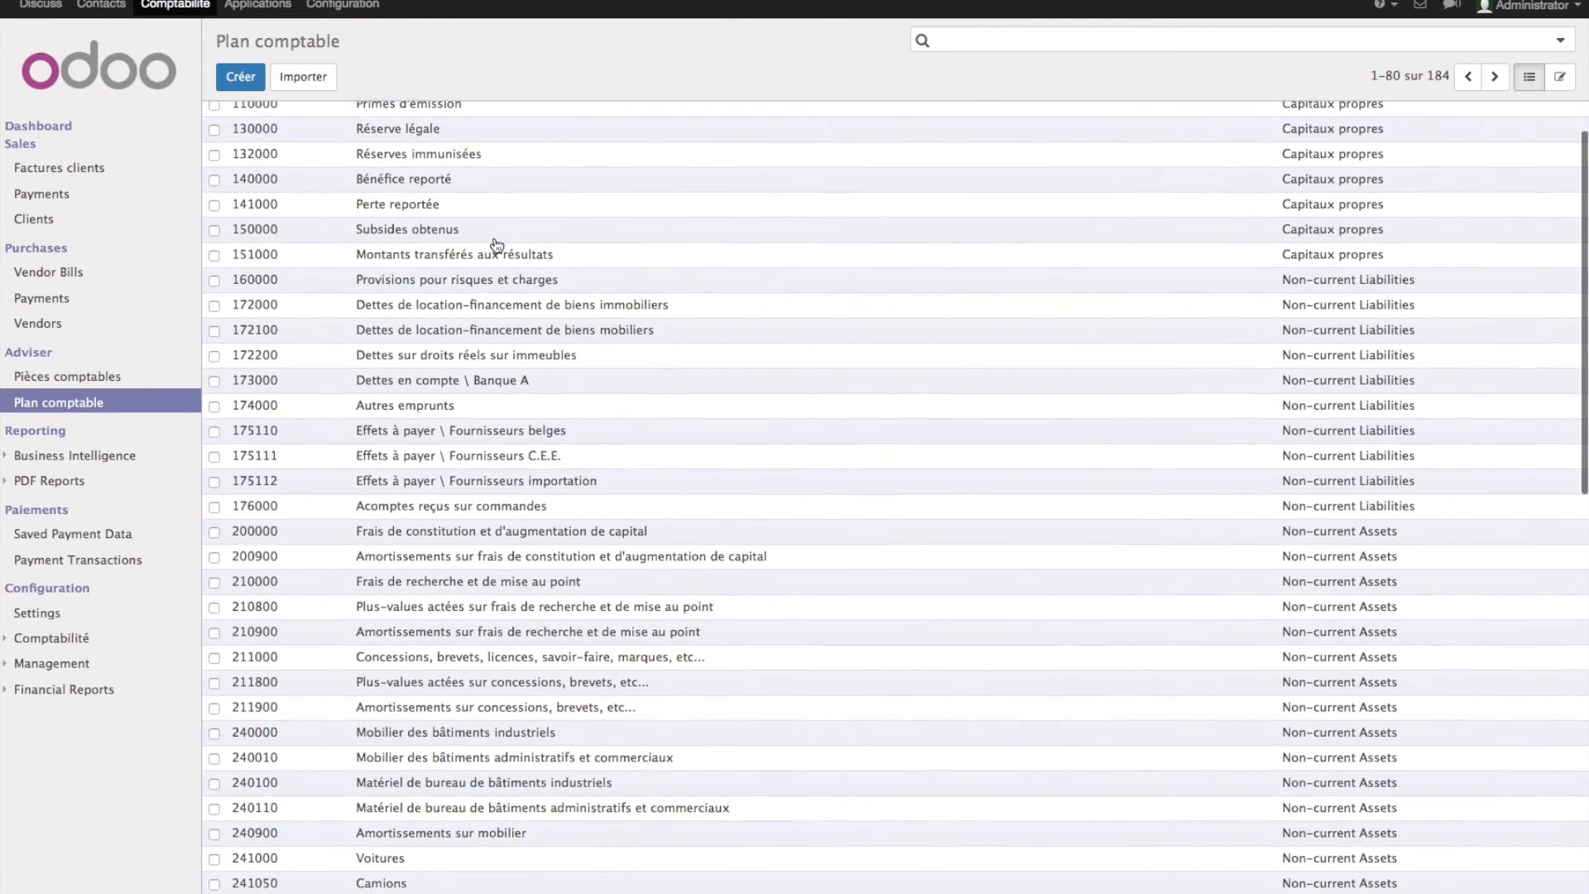
{"action": "scroll", "coordinate": [496, 245], "scroll_direction": "down", "scroll_amount": 10}
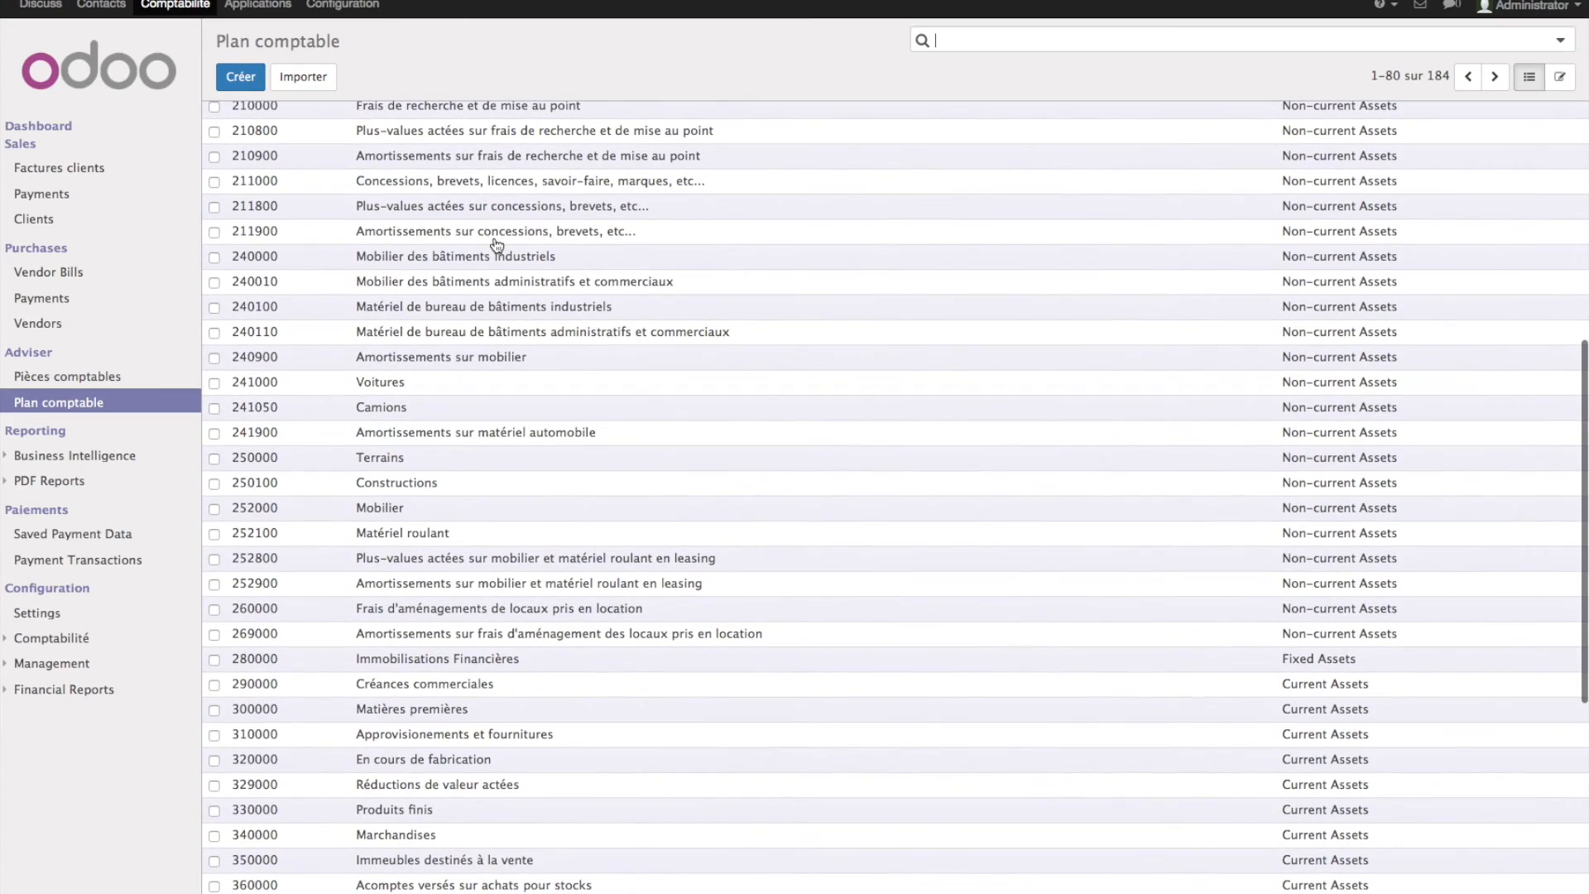
{"action": "scroll", "coordinate": [497, 245], "scroll_direction": "down", "scroll_amount": 8}
{"action": "scroll", "coordinate": [497, 245], "scroll_direction": "up", "scroll_amount": 20}
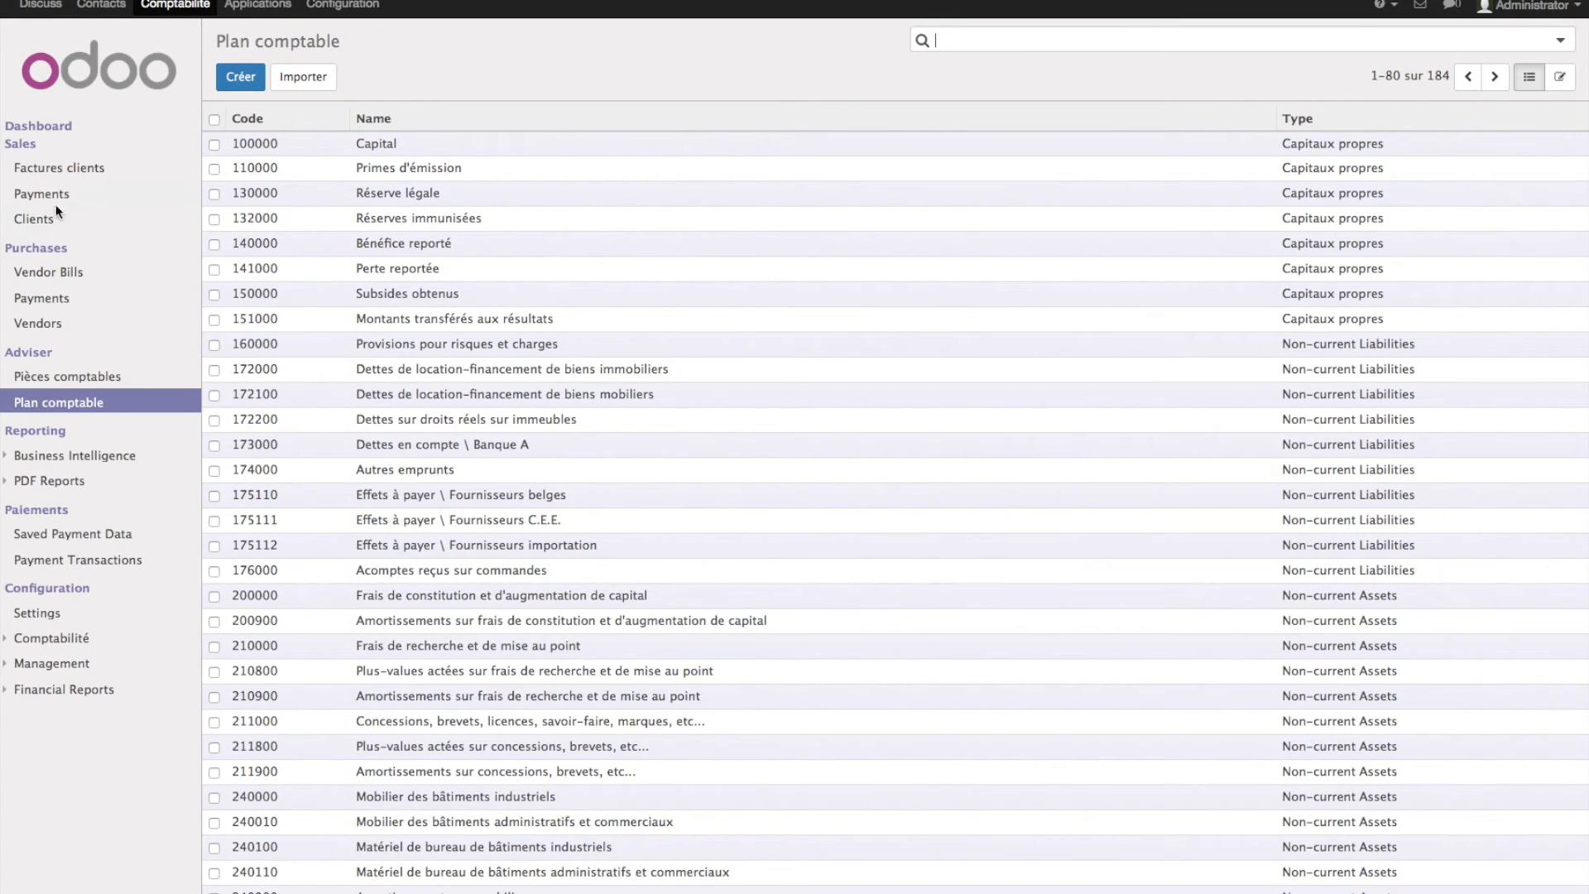
- Create a new customer with the customer's name and a Bruxelles 1000 address
{"action": "left_click", "coordinate": [39, 219]}
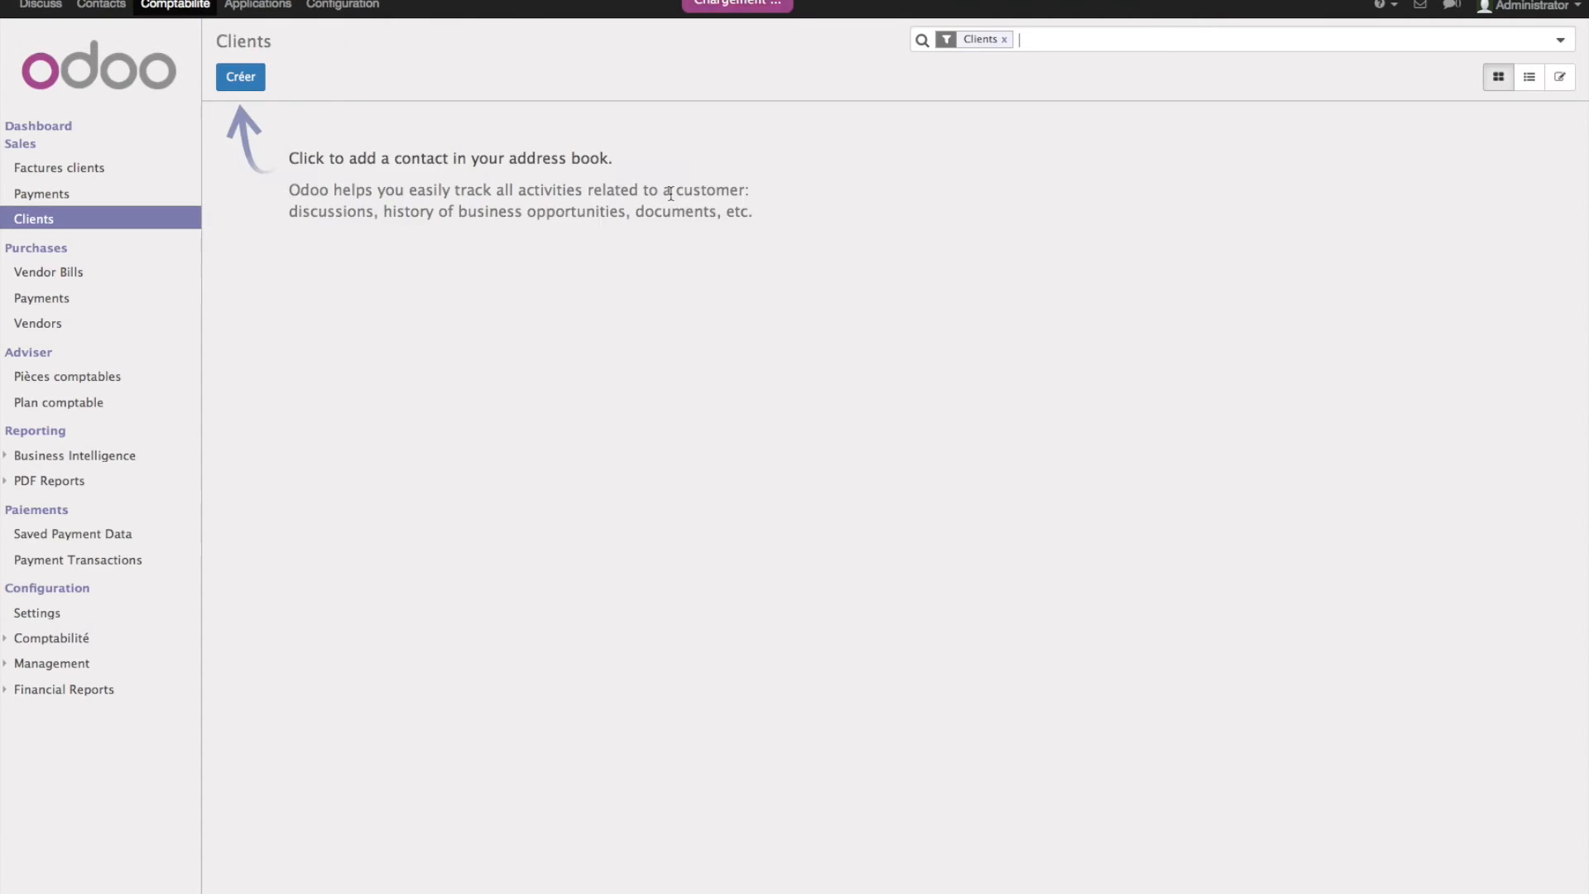
{"action": "left_click", "coordinate": [239, 77]}
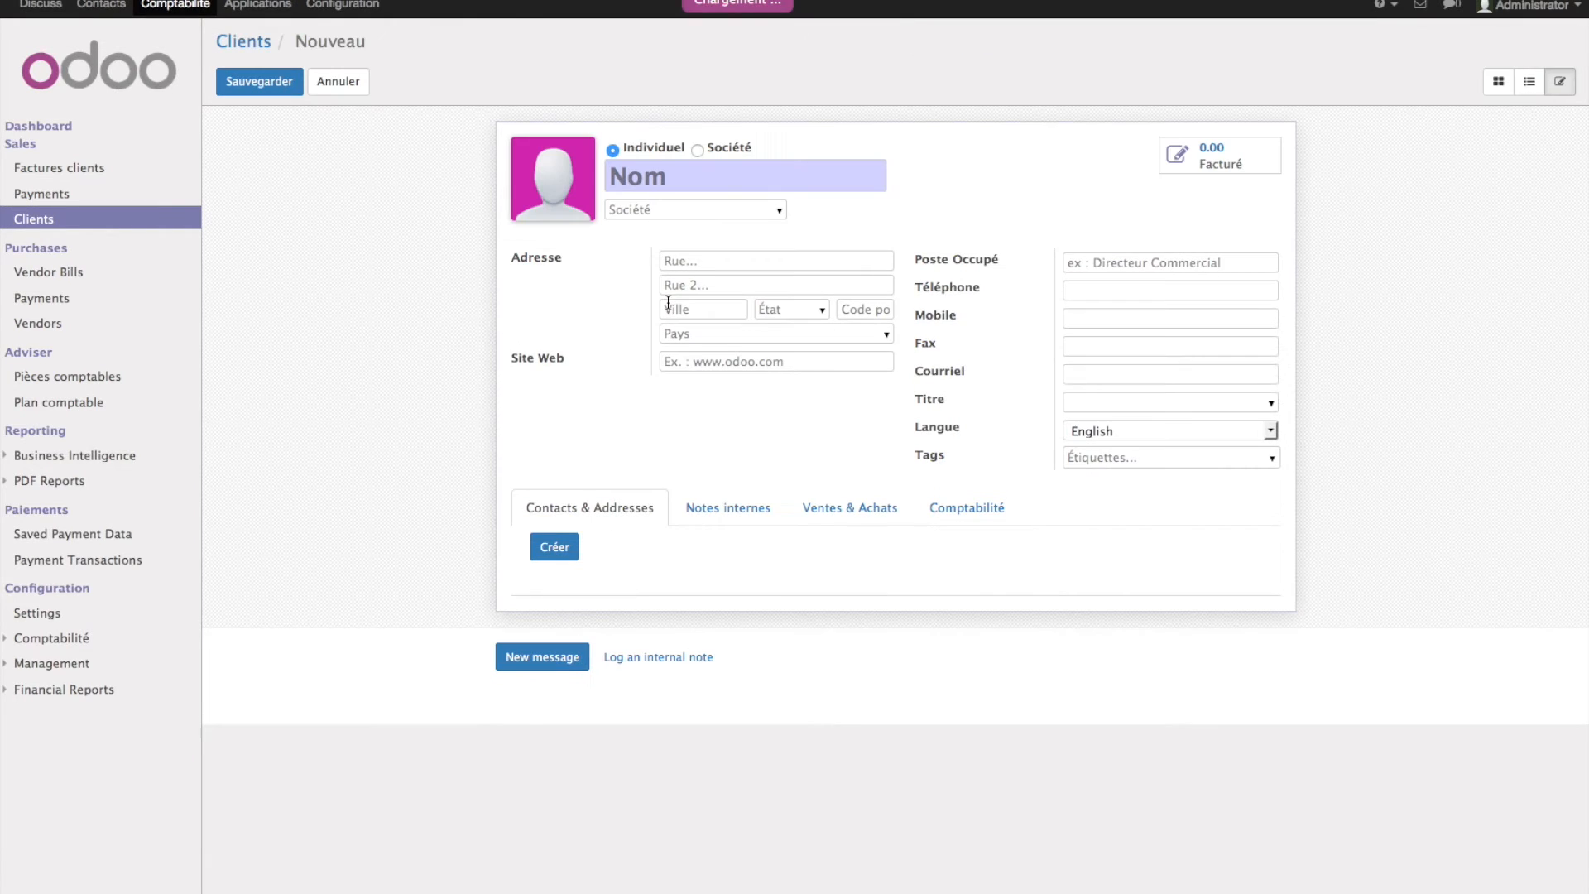
{"action": "type", "text": "john Doe"}
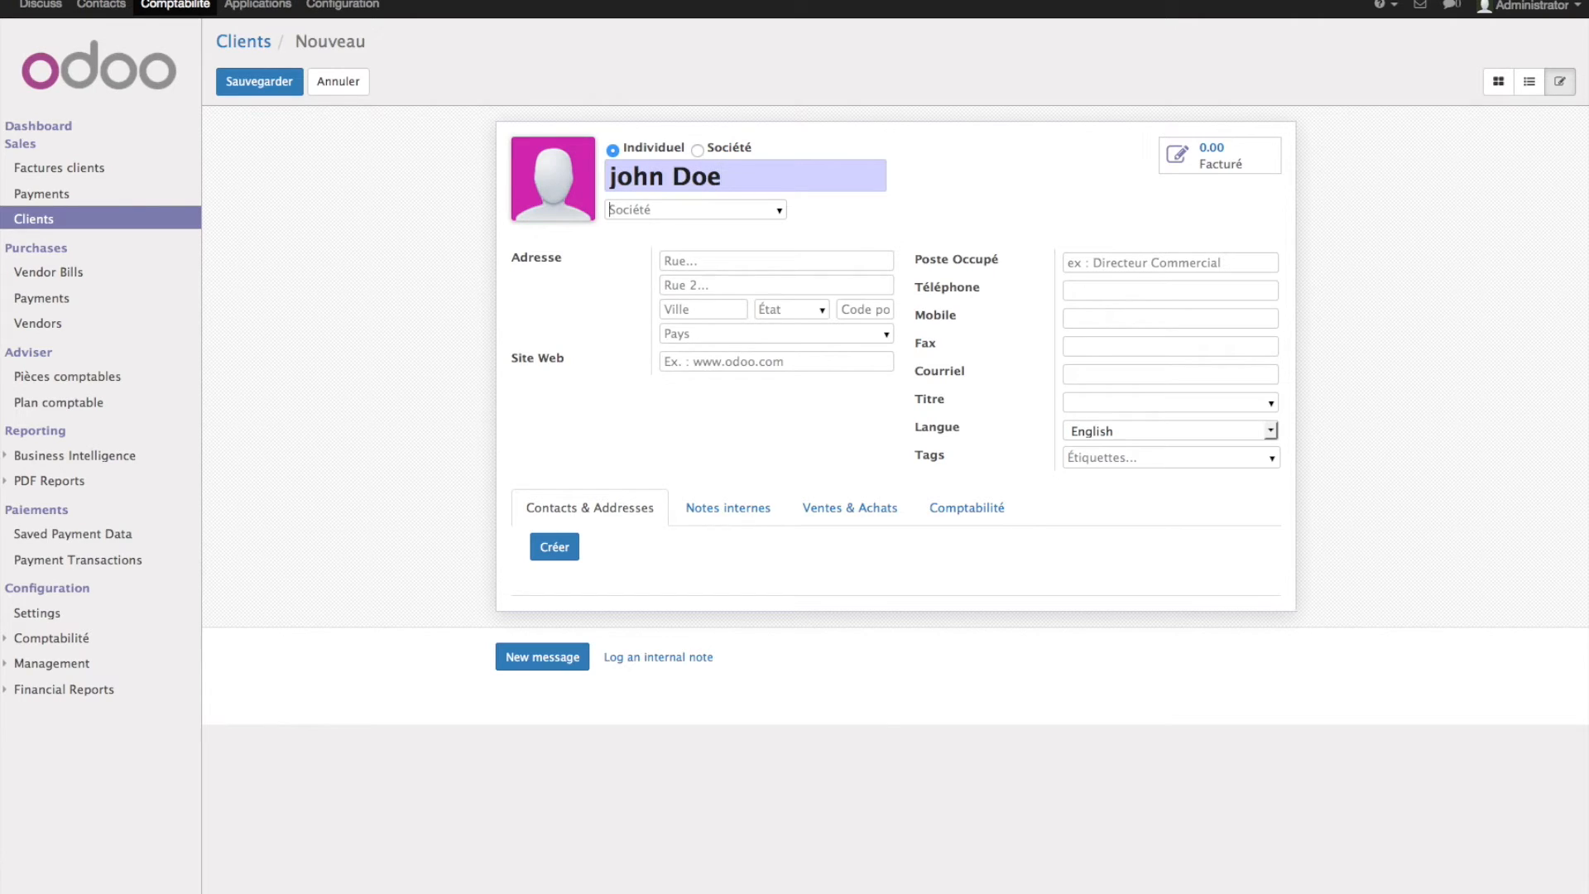
{"action": "type", "text": "bl"}
{"action": "type", "text": "1000"}
{"action": "key", "text": "BackSpace"}
{"action": "key", "text": "BackSpace"}
{"action": "key", "text": "BackSpace"}
{"action": "key", "text": "BackSpace"}
{"action": "type", "text": "B1000"}
- Set the country to Belgique and check the default accounts 400000 Clients and 440000 Entreprises liées
{"action": "key", "text": "Tab"}
{"action": "type", "text": "Bel"}
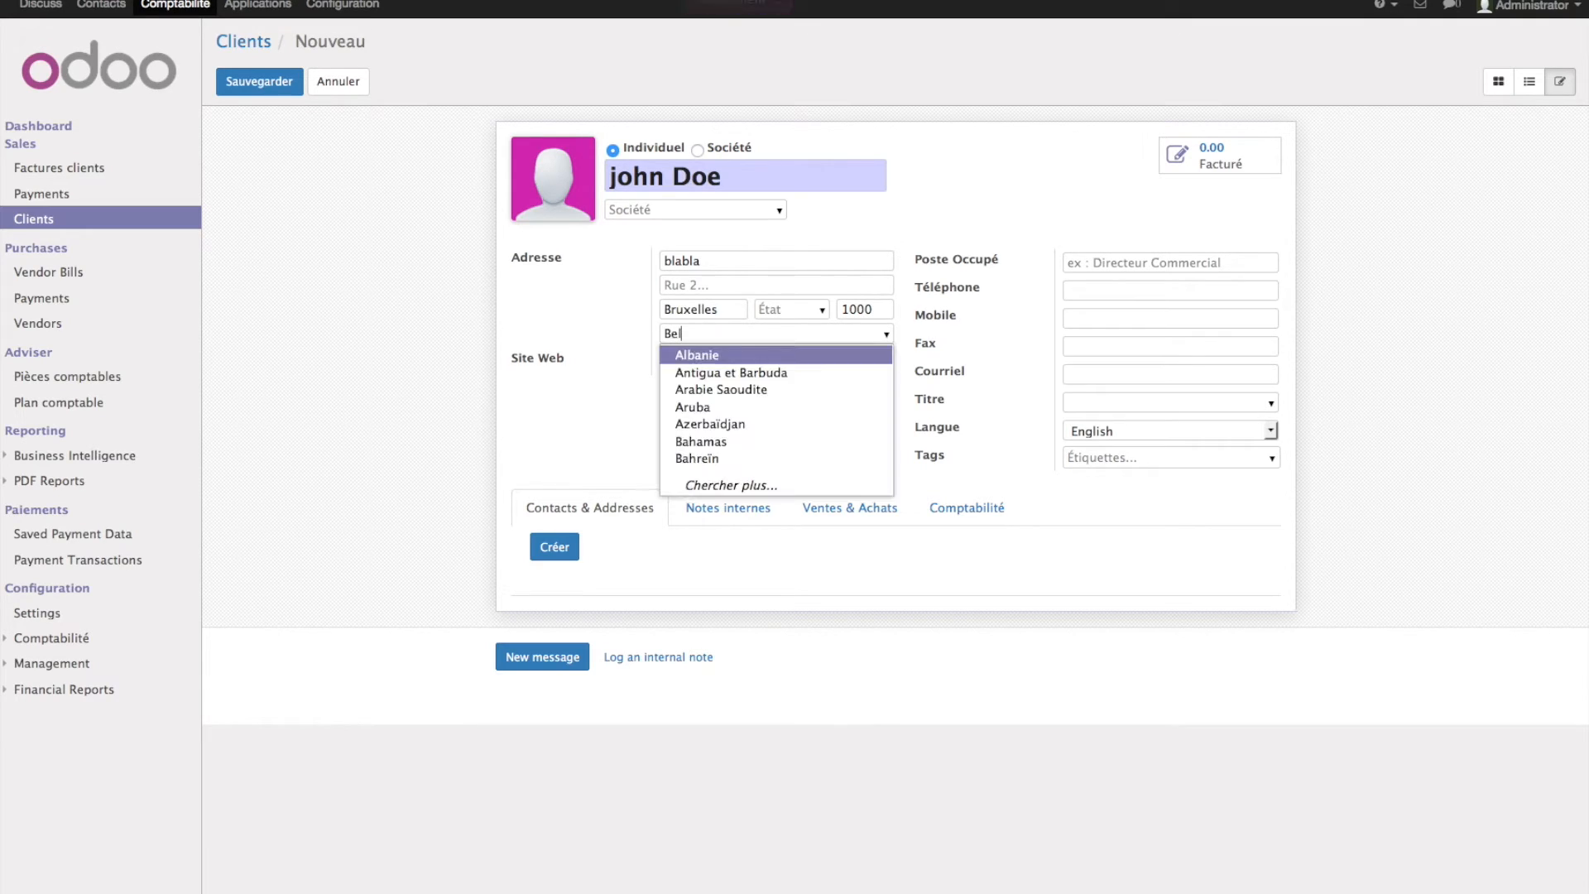
{"action": "key", "text": "Down"}
{"action": "key", "text": "Up"}
{"action": "key", "text": "Return"}
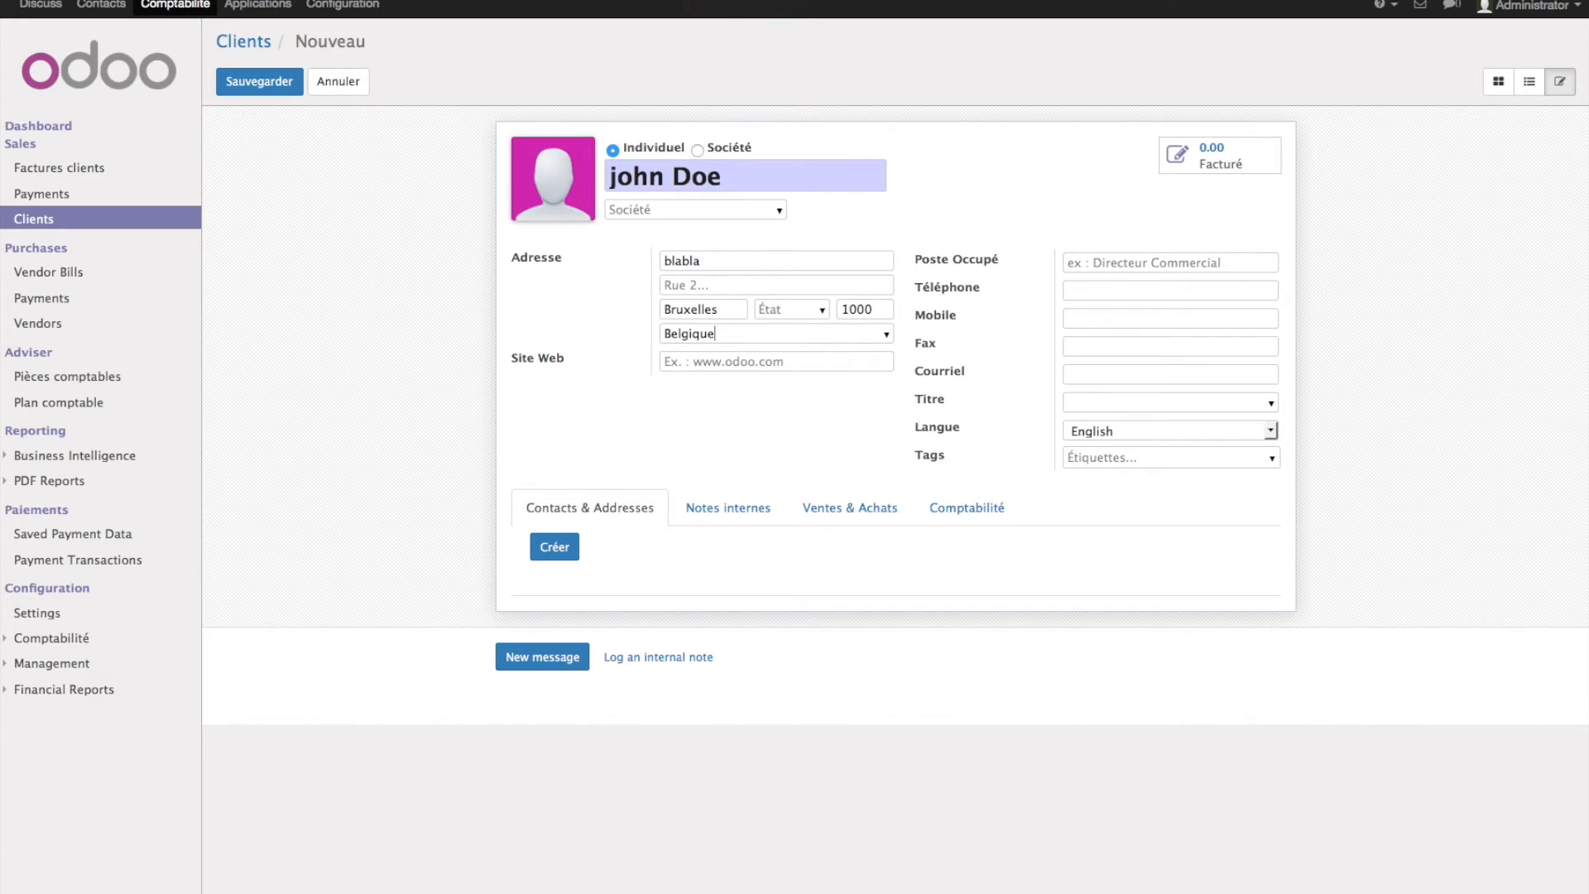
{"action": "left_click", "coordinate": [959, 509]}
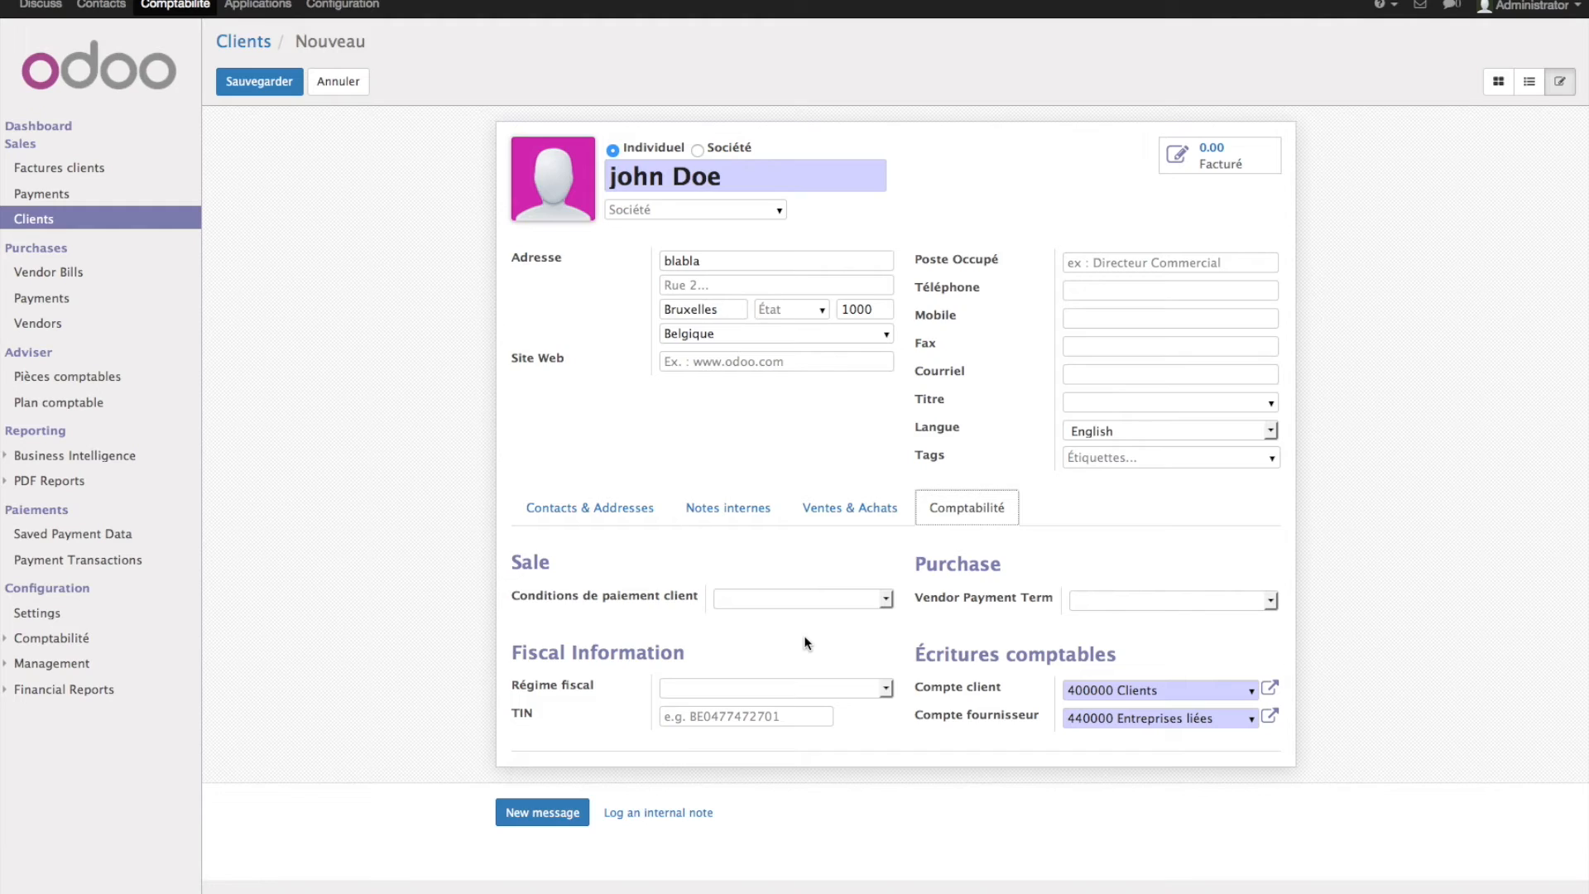
- Give the client fiscal regime Régime National and customer payment term Paiement immédiat, then save
{"action": "left_click", "coordinate": [822, 694]}
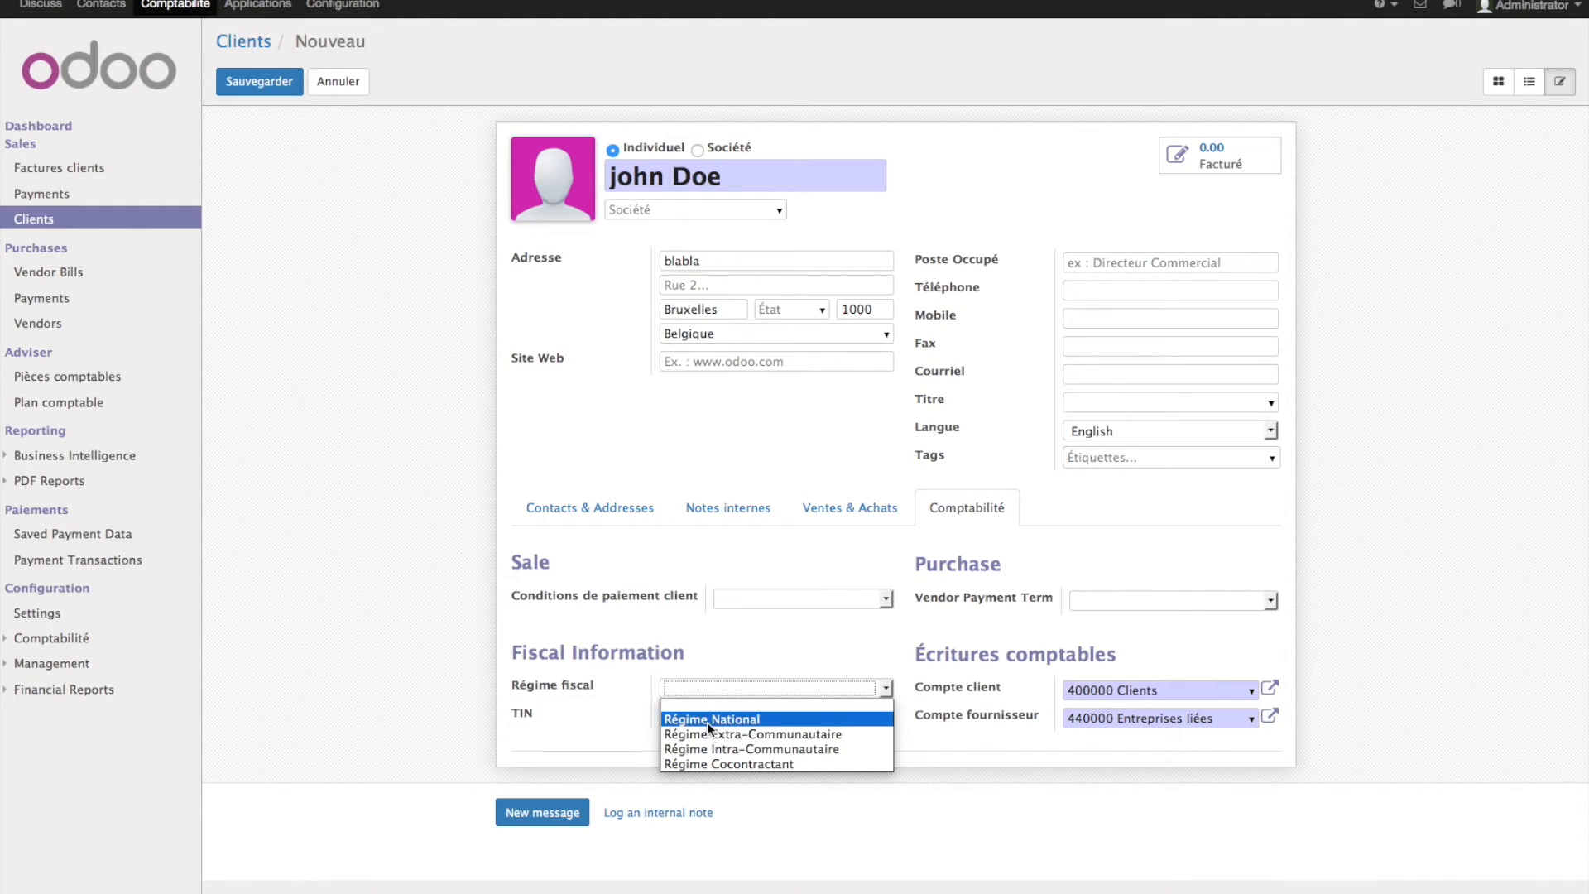
{"action": "left_click", "coordinate": [812, 718]}
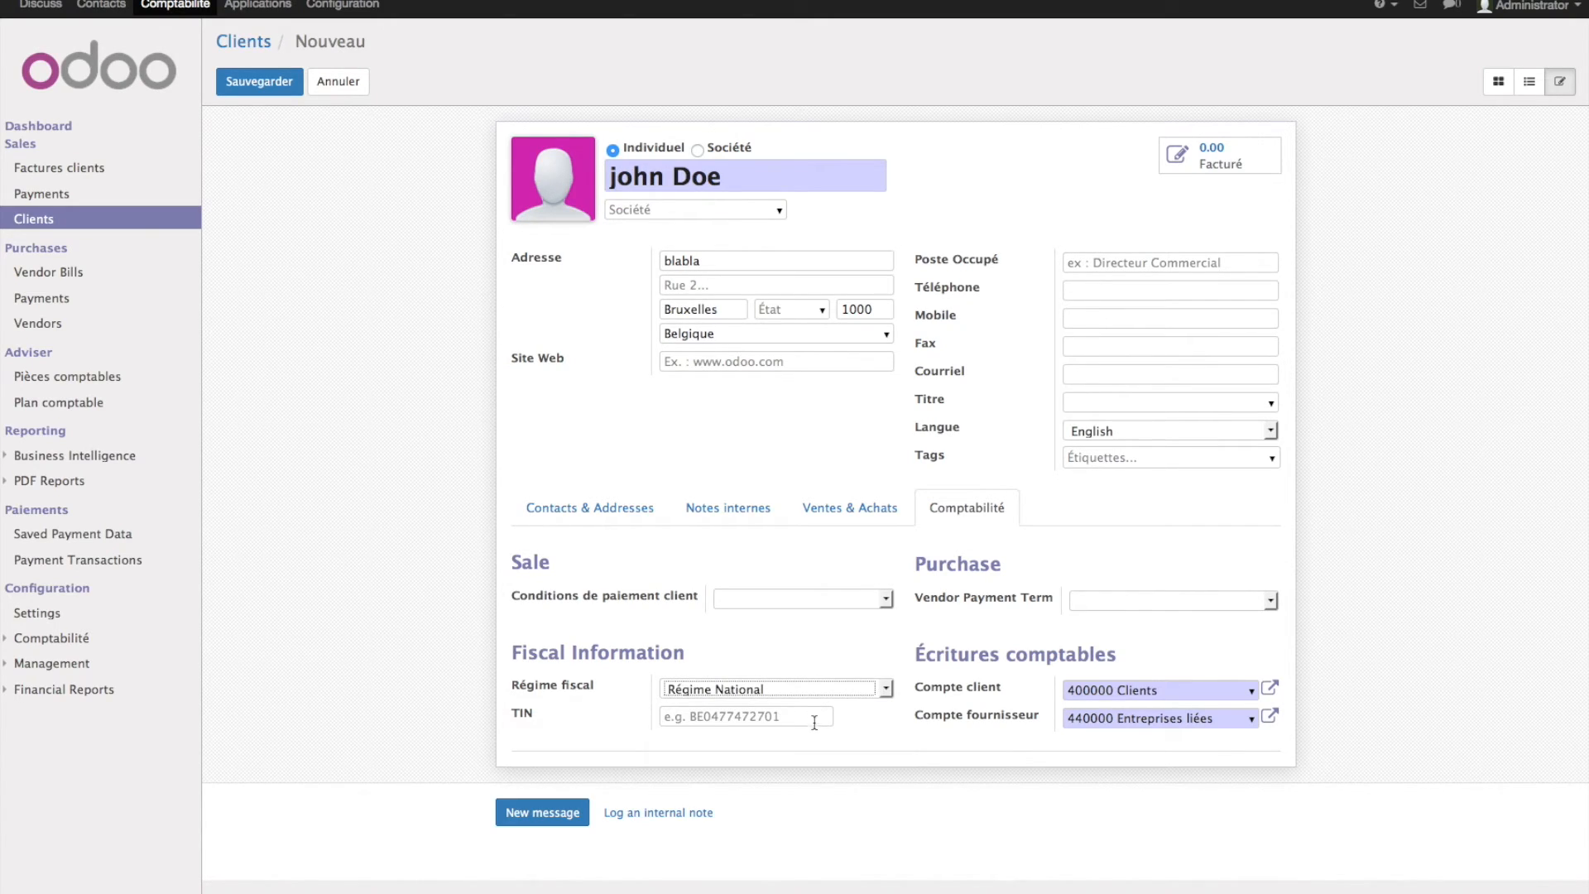
{"action": "left_click", "coordinate": [828, 598]}
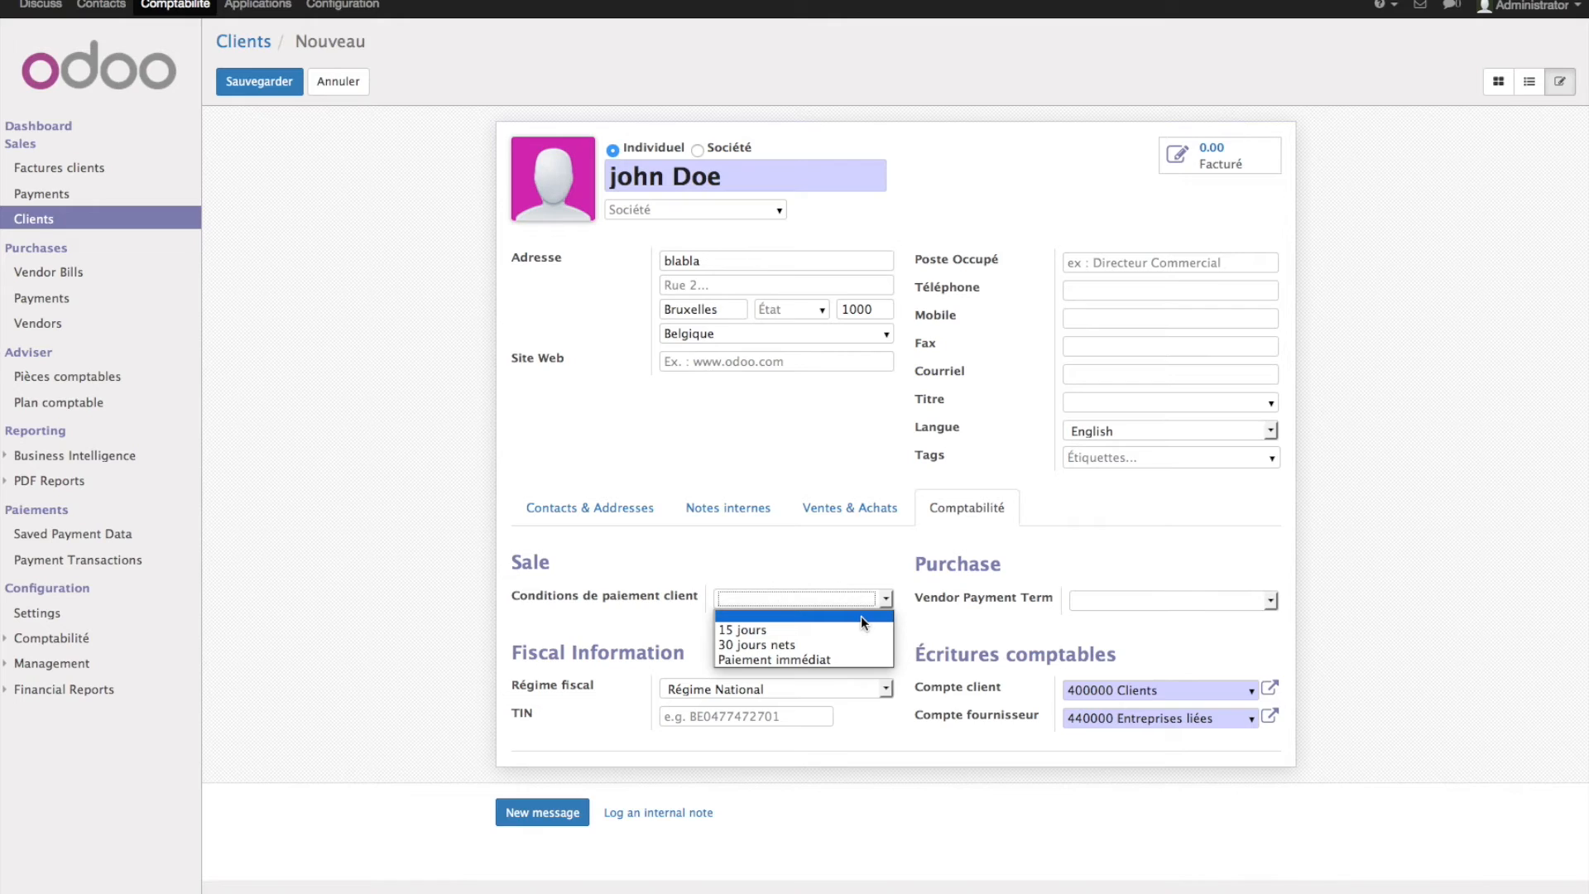
{"action": "left_click", "coordinate": [865, 661]}
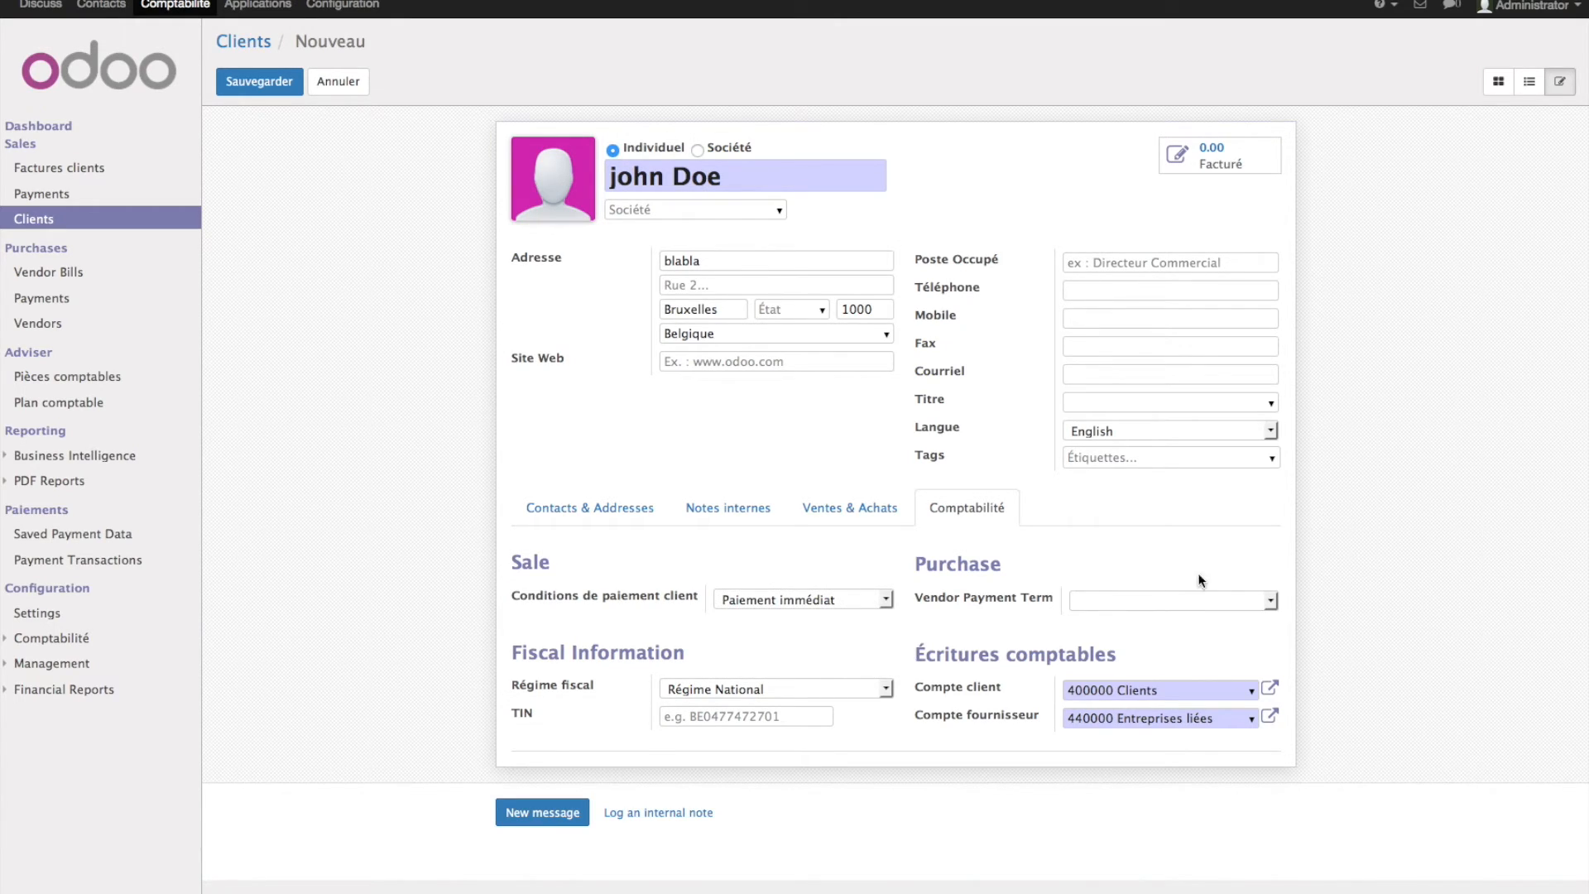
{"action": "left_click", "coordinate": [1186, 601]}
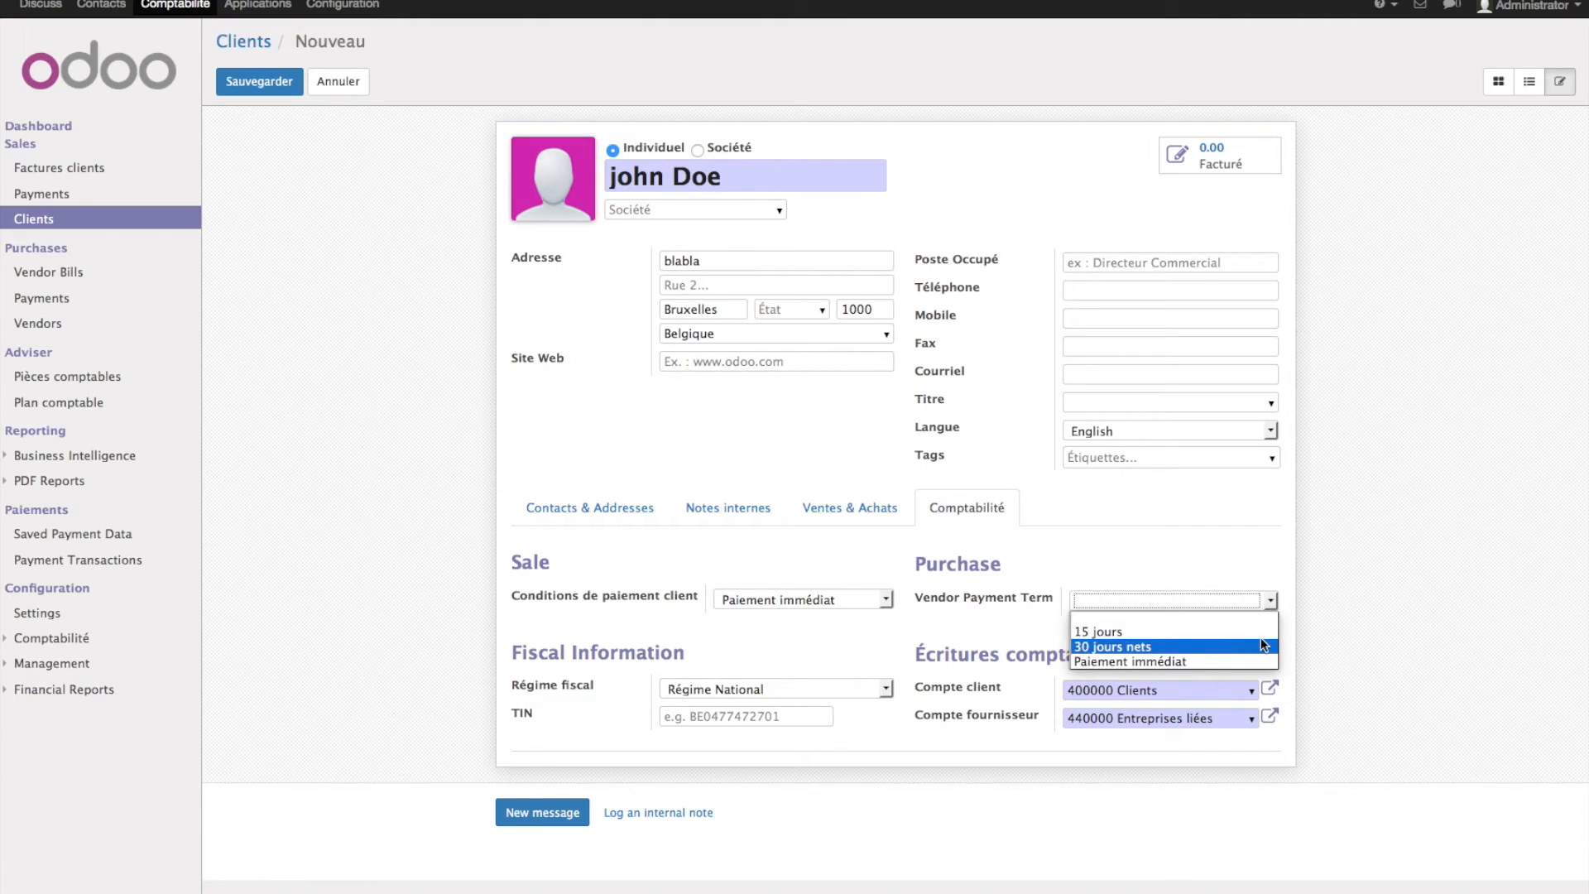
{"action": "left_click", "coordinate": [1210, 560]}
{"action": "left_click", "coordinate": [580, 509]}
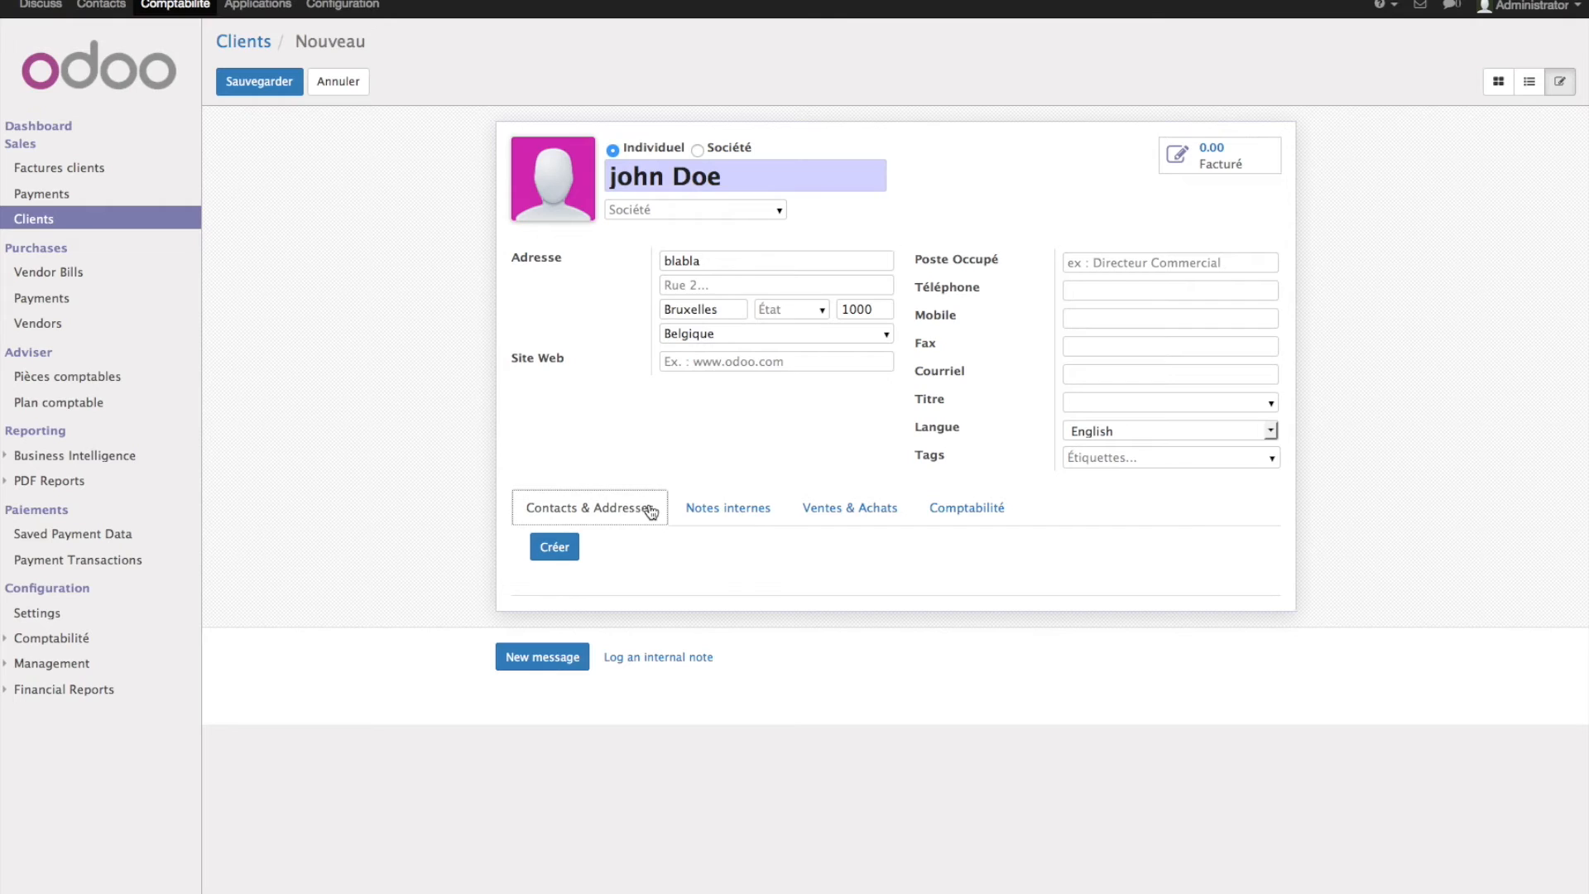
{"action": "left_click", "coordinate": [258, 82]}
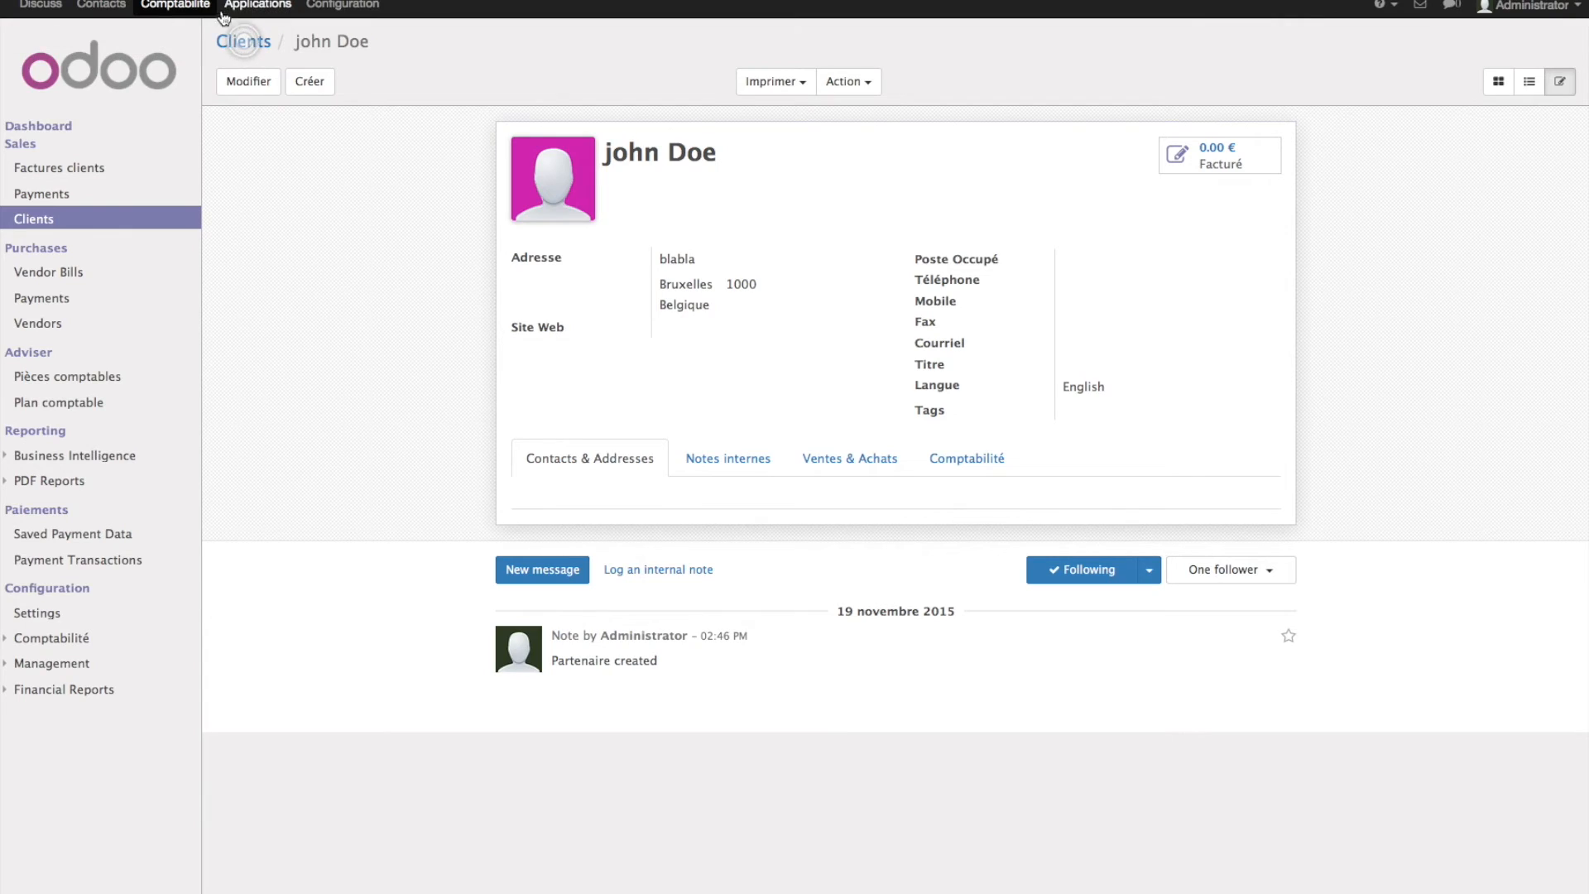
- Start a new customer invoice billed to the newly created client
{"action": "left_click", "coordinate": [174, 8]}
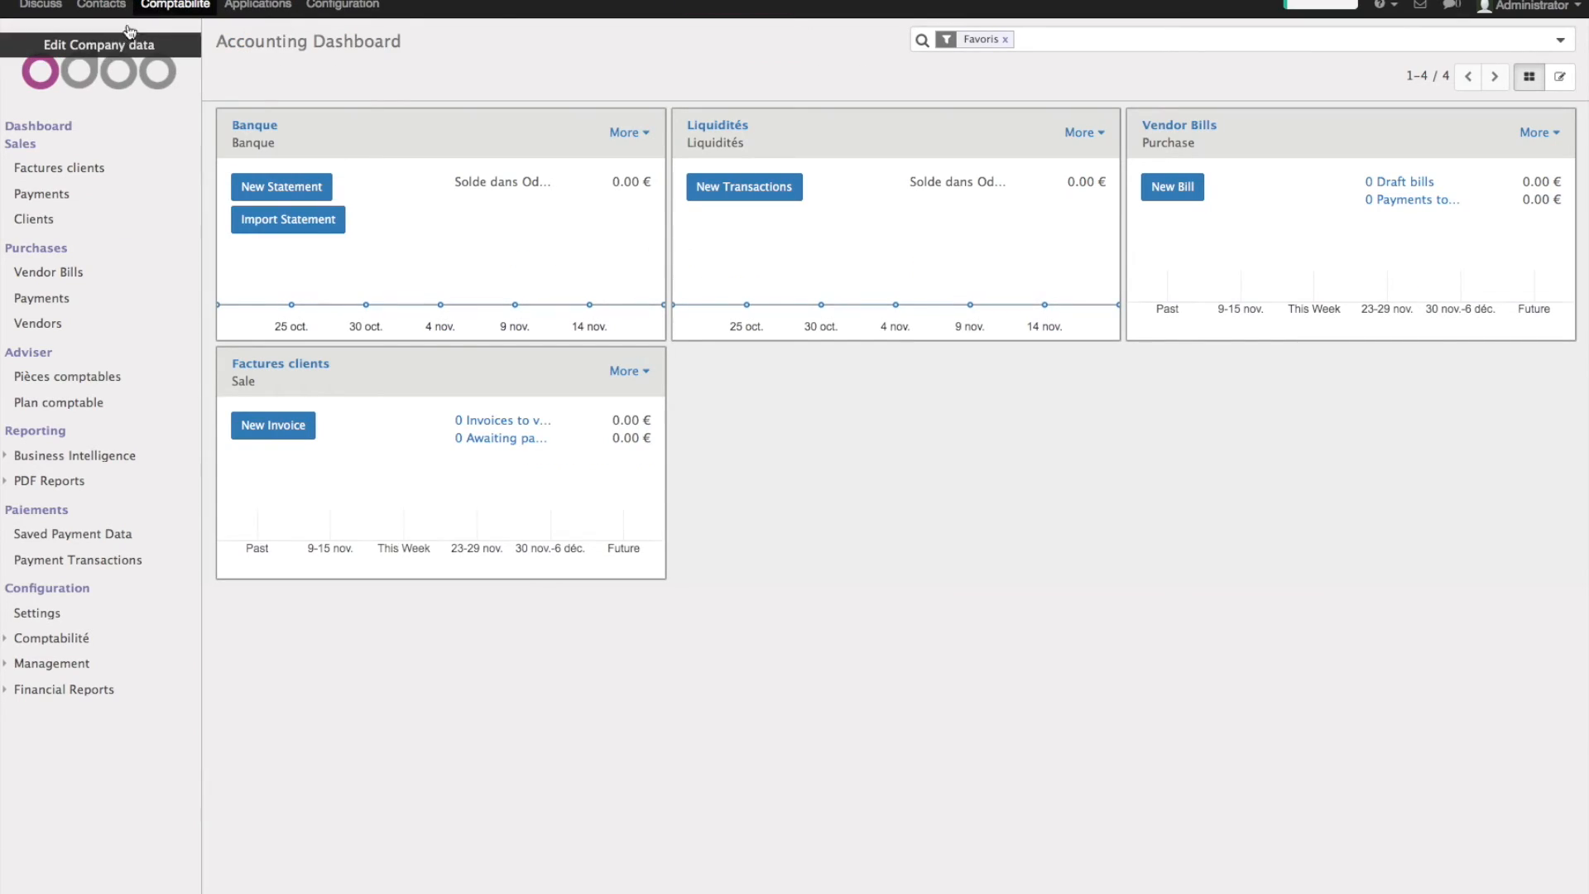
{"action": "left_click", "coordinate": [88, 170]}
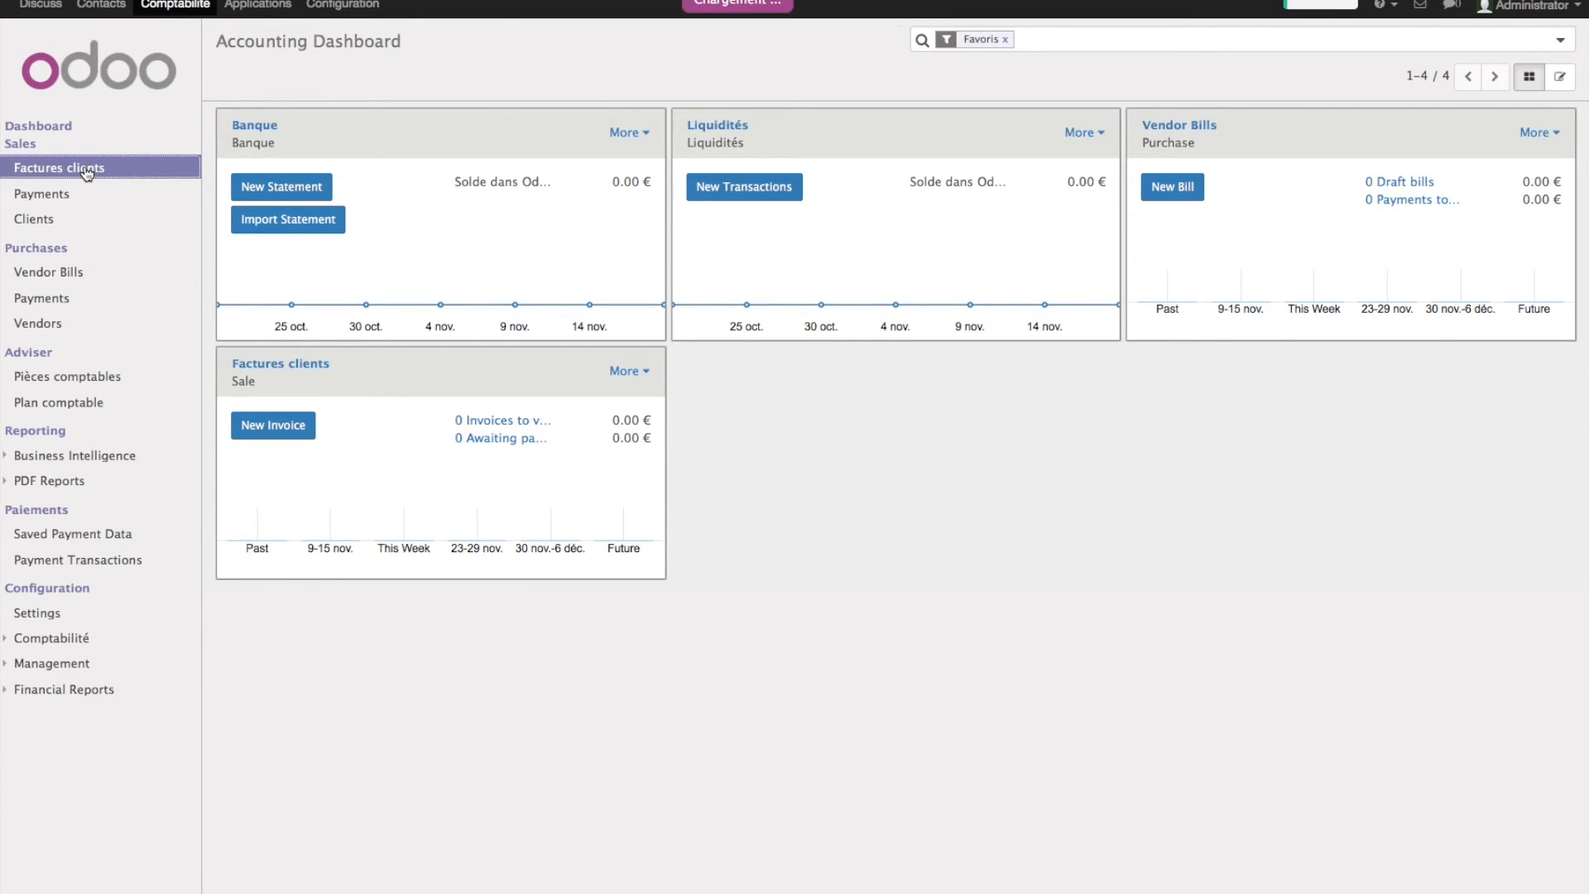
{"action": "left_click", "coordinate": [238, 77]}
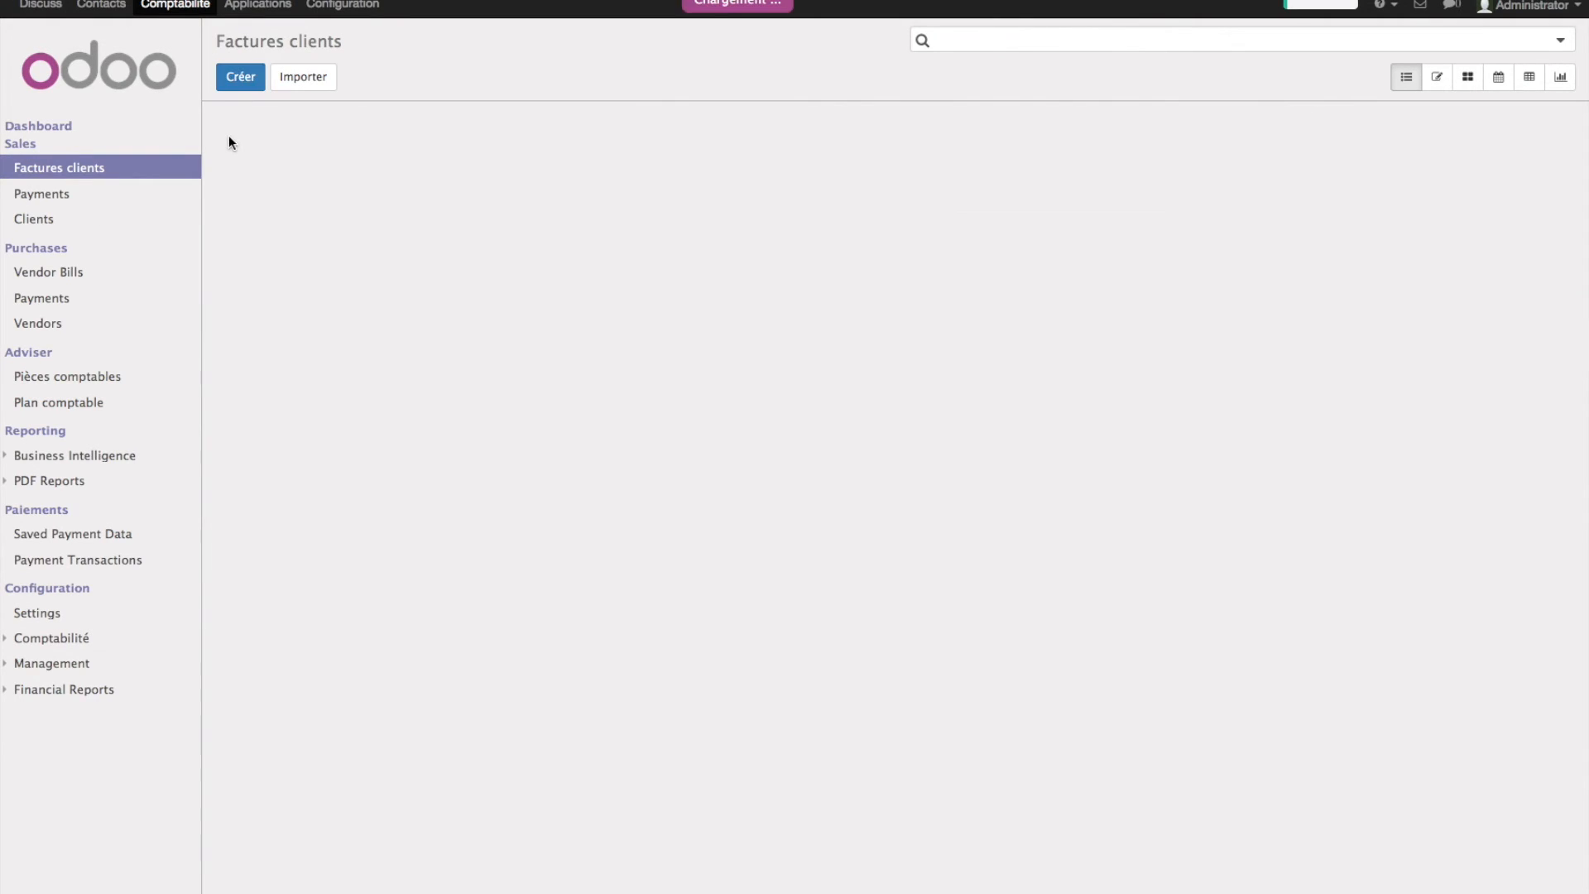
{"action": "left_click", "coordinate": [890, 220]}
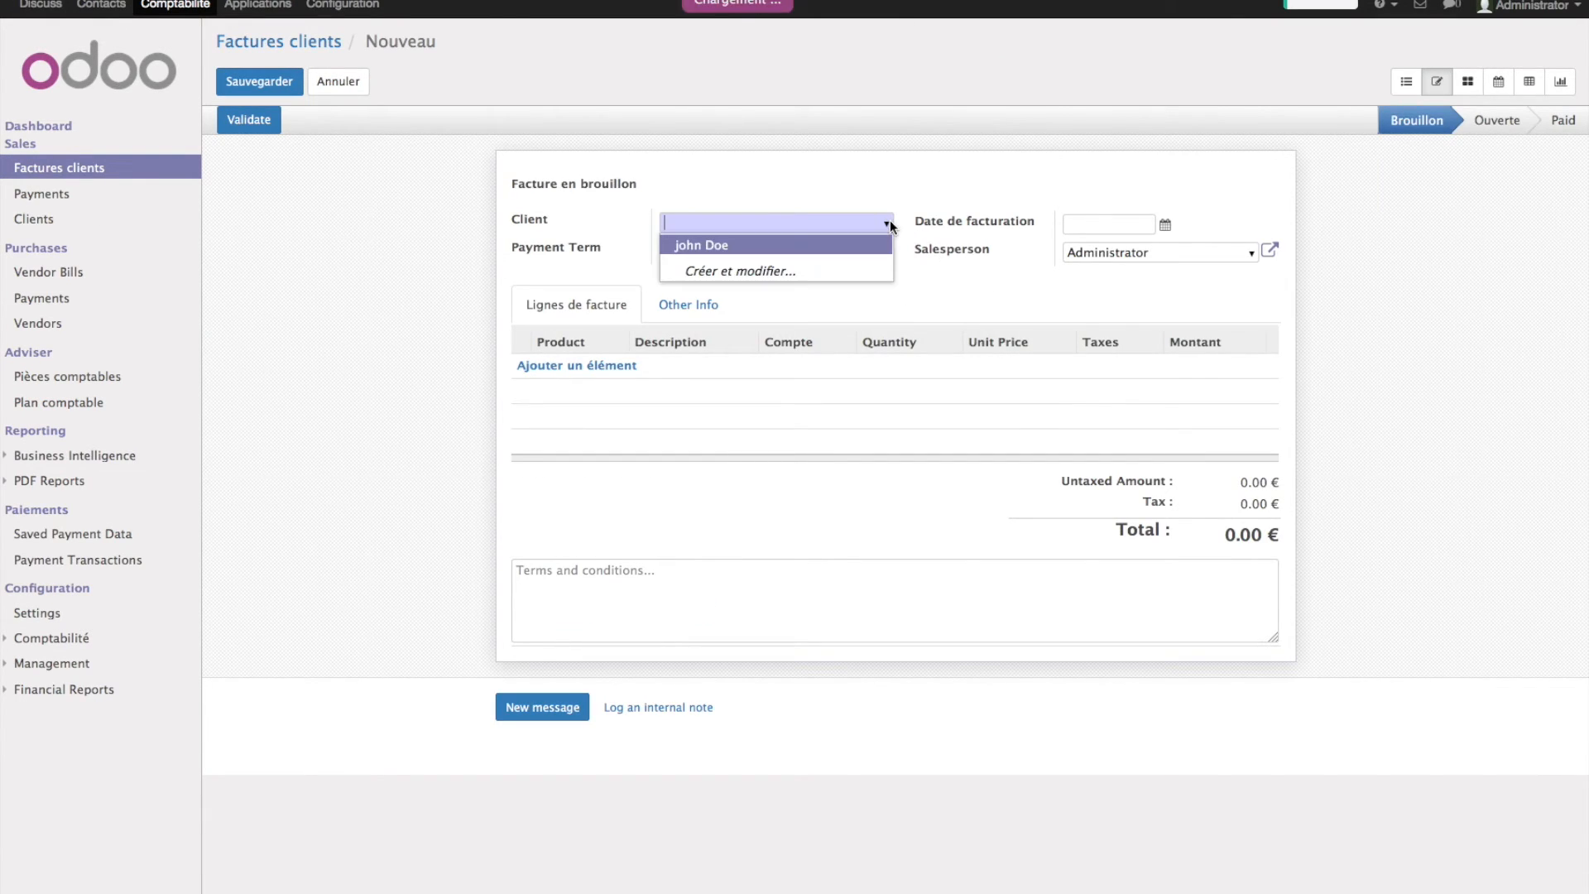
{"action": "left_click", "coordinate": [784, 247]}
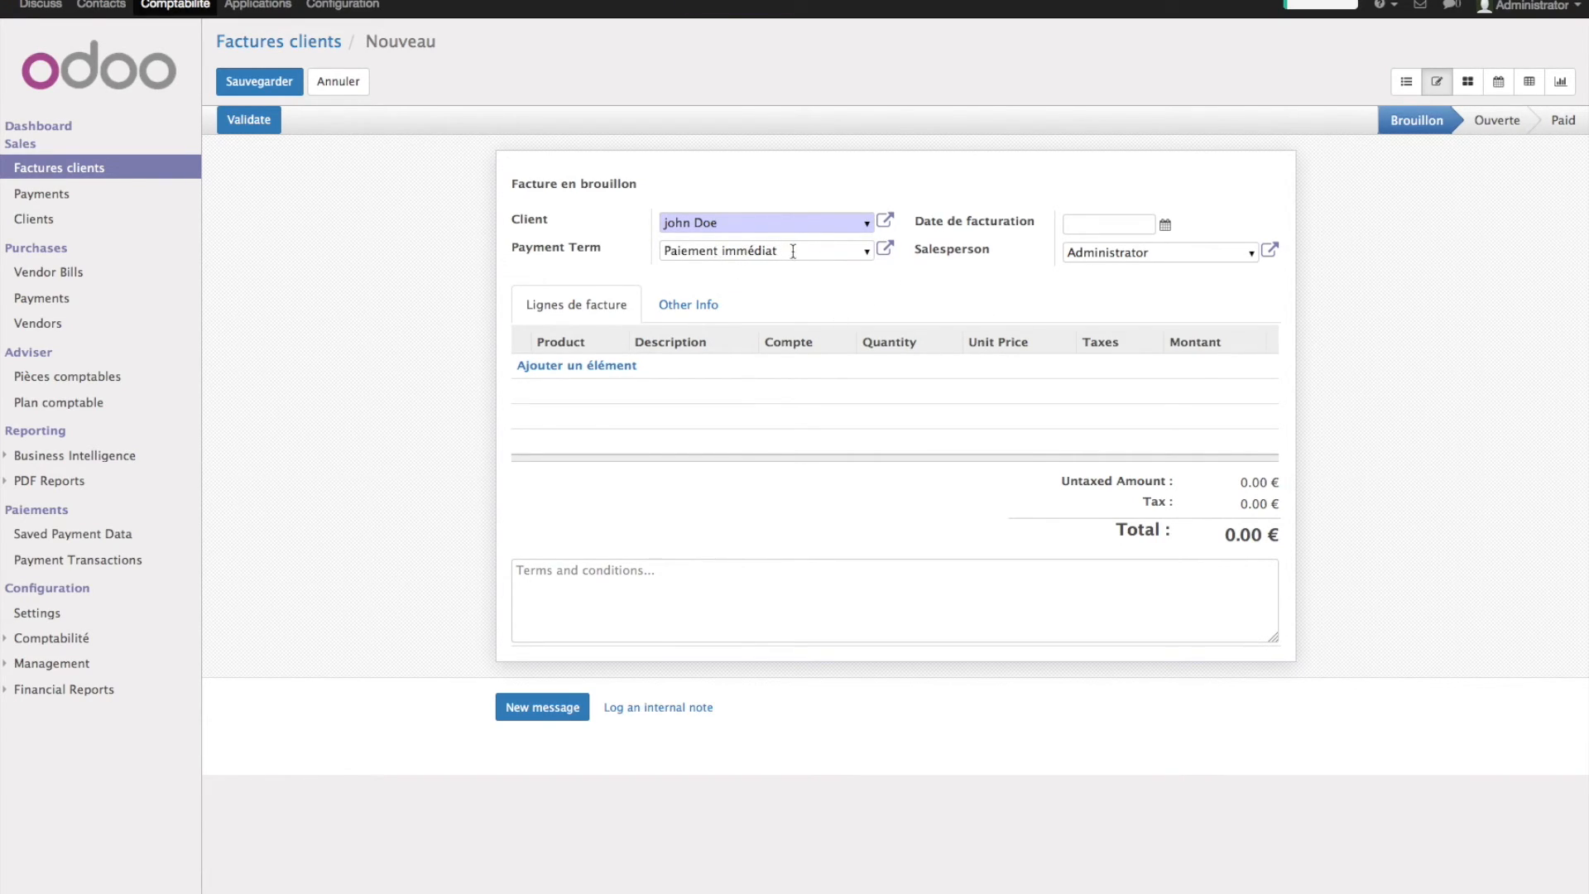
- Keep Administrator as salesperson, date the invoice 11/19/2015 and add a blank invoice line
{"action": "left_click", "coordinate": [1253, 258]}
{"action": "left_click", "coordinate": [1233, 201]}
{"action": "left_click", "coordinate": [1165, 225]}
{"action": "left_click", "coordinate": [1190, 397]}
{"action": "left_click", "coordinate": [606, 368]}
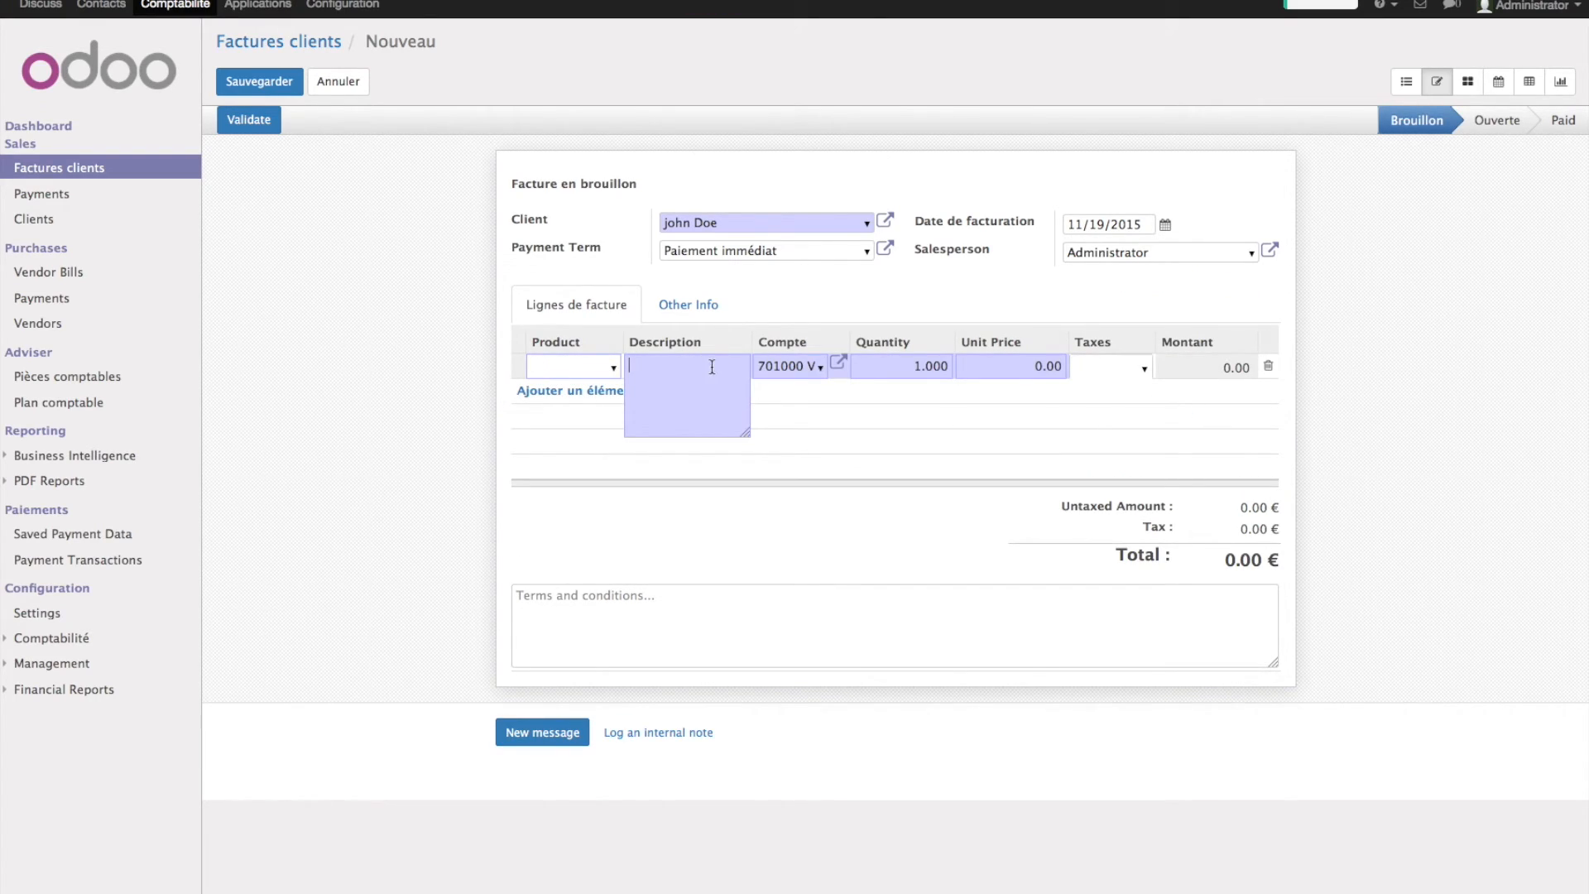
- Fill the invoice line with description MO, quantity 50 and unit price 45, without a product
{"action": "left_click", "coordinate": [612, 366]}
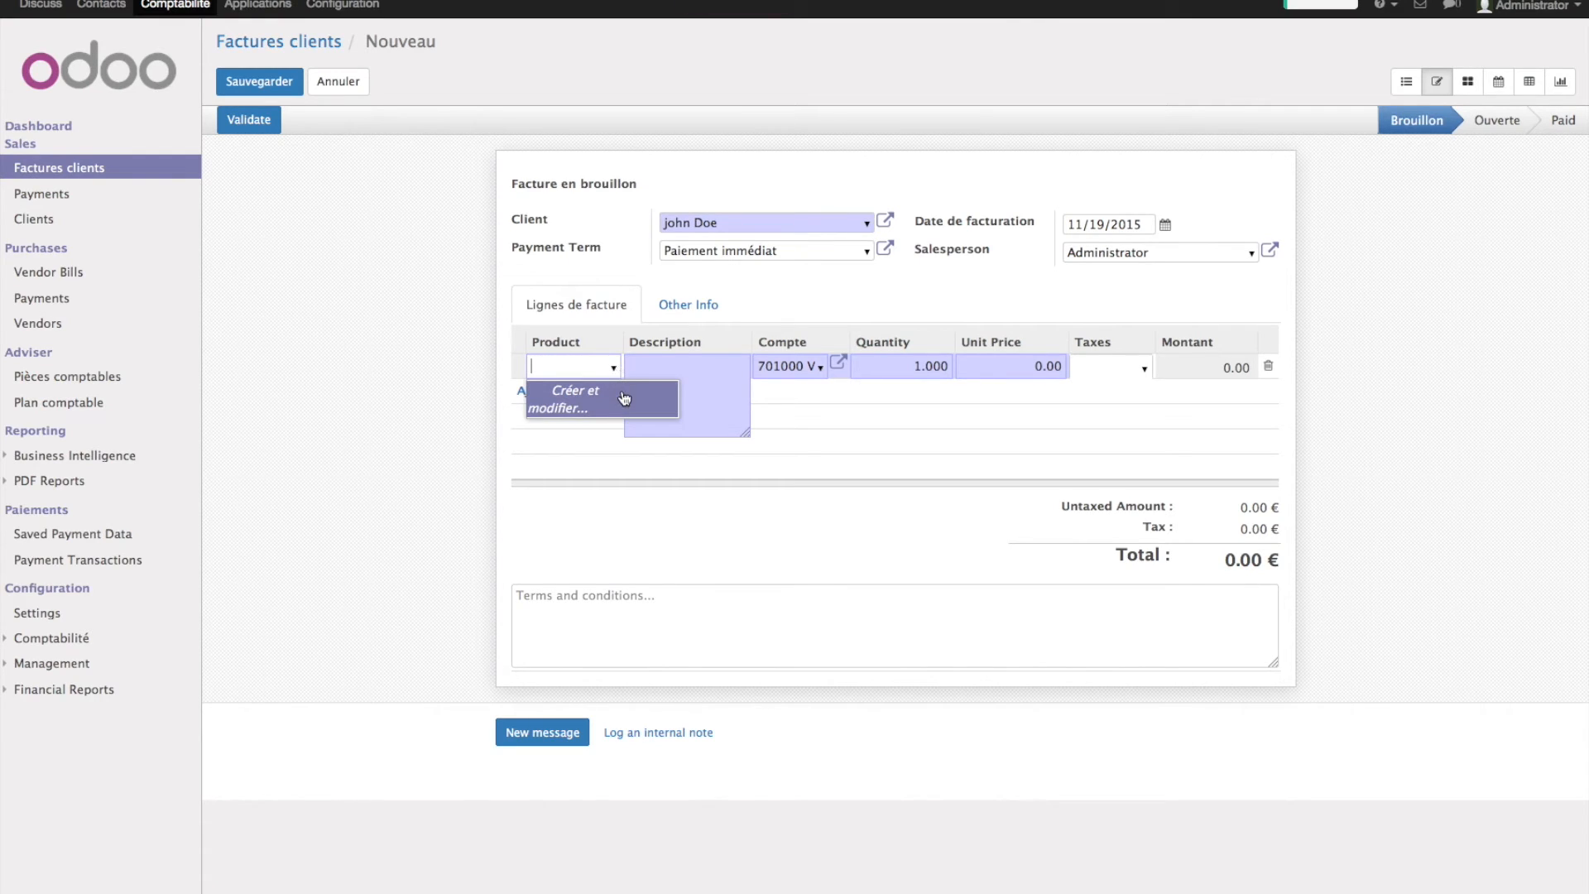
{"action": "left_click", "coordinate": [623, 399]}
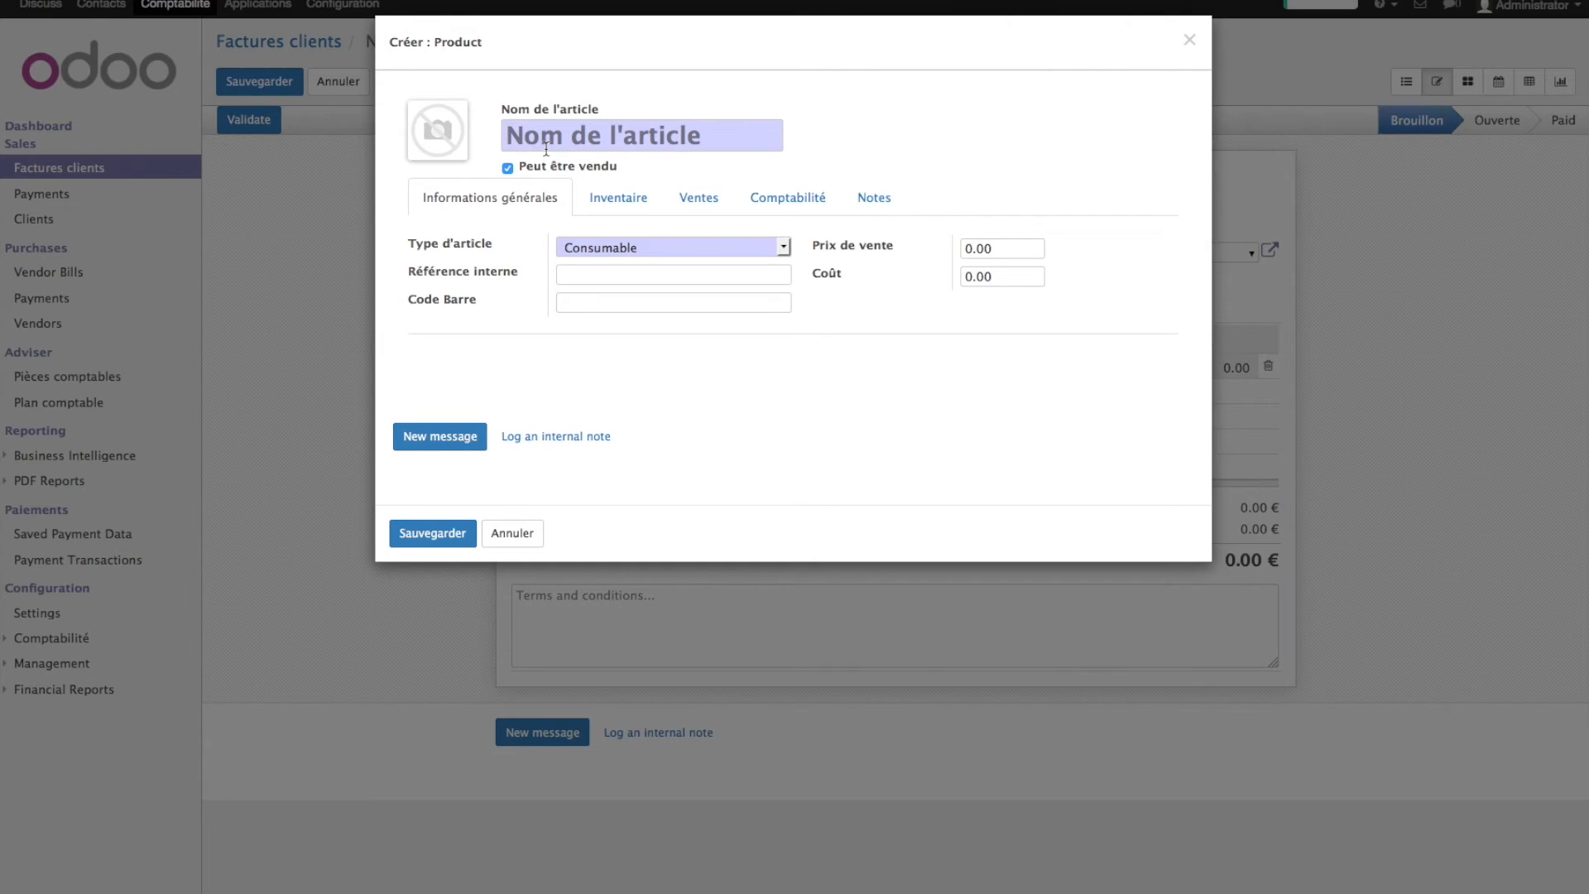
{"action": "left_click", "coordinate": [1189, 39]}
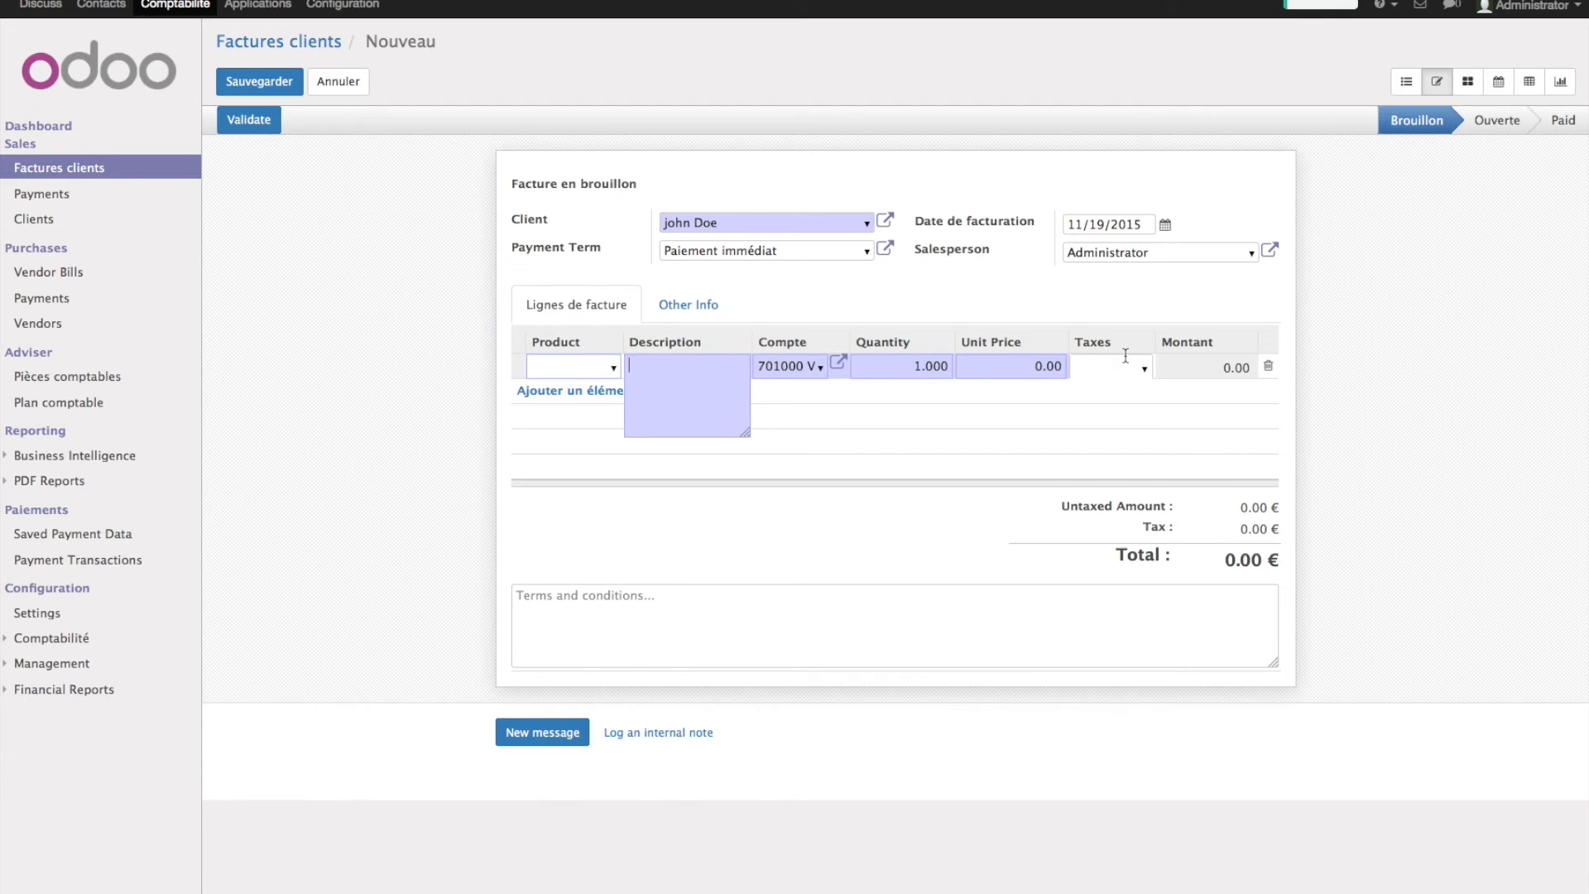
{"action": "type", "text": "MO"}
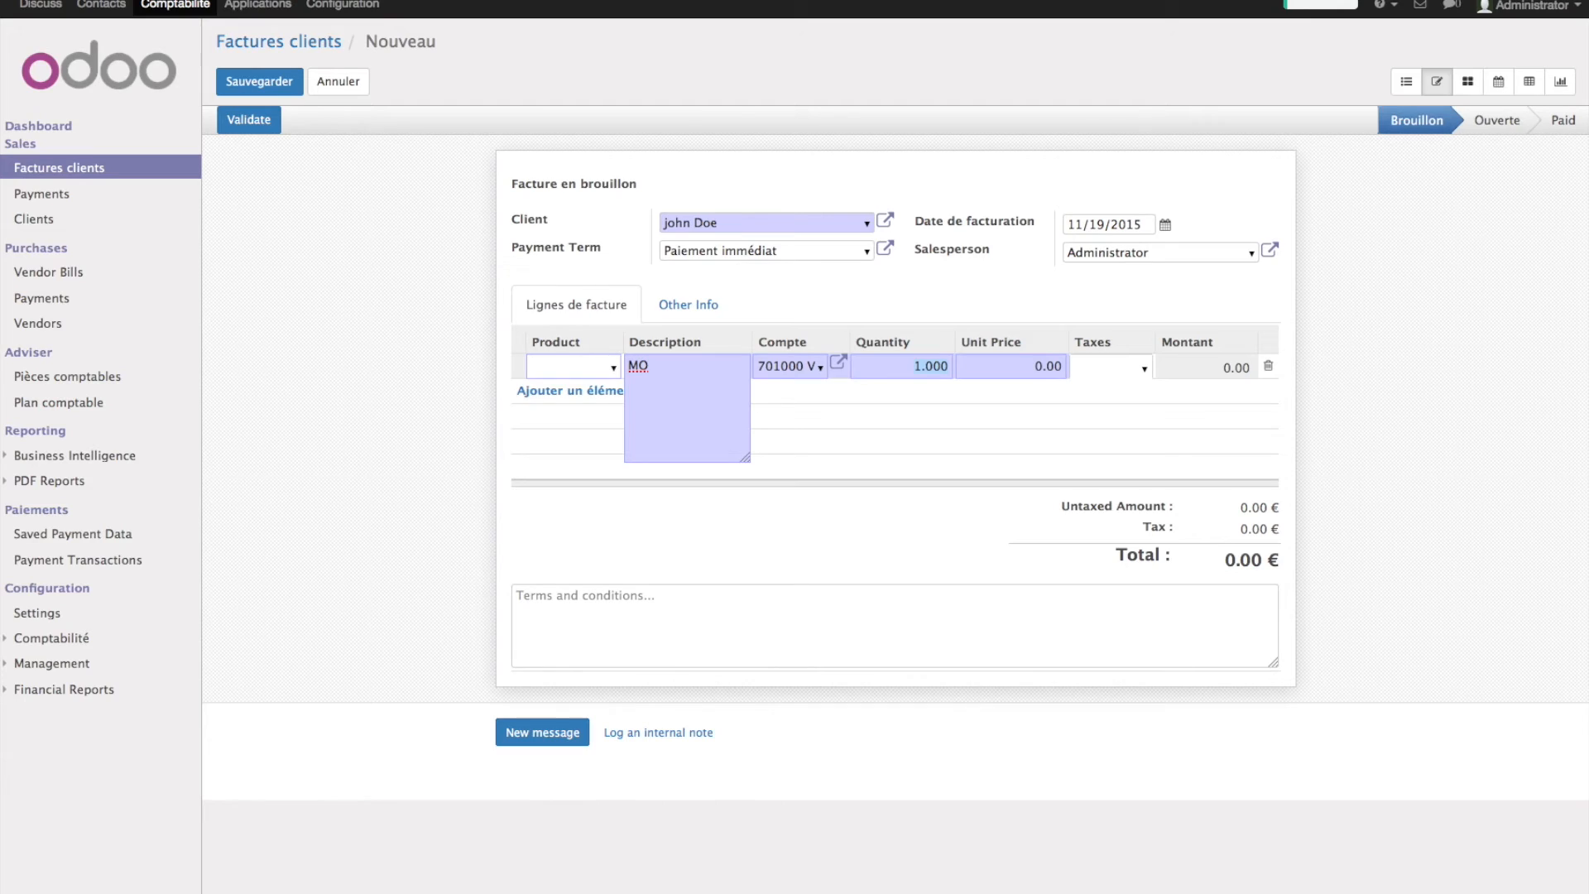
{"action": "key", "text": "Tab"}
{"action": "type", "text": "45"}
- Apply the 21% Services tax, check the 2722.50 € total and validate as INV/2015/0001
{"action": "left_click", "coordinate": [1140, 369]}
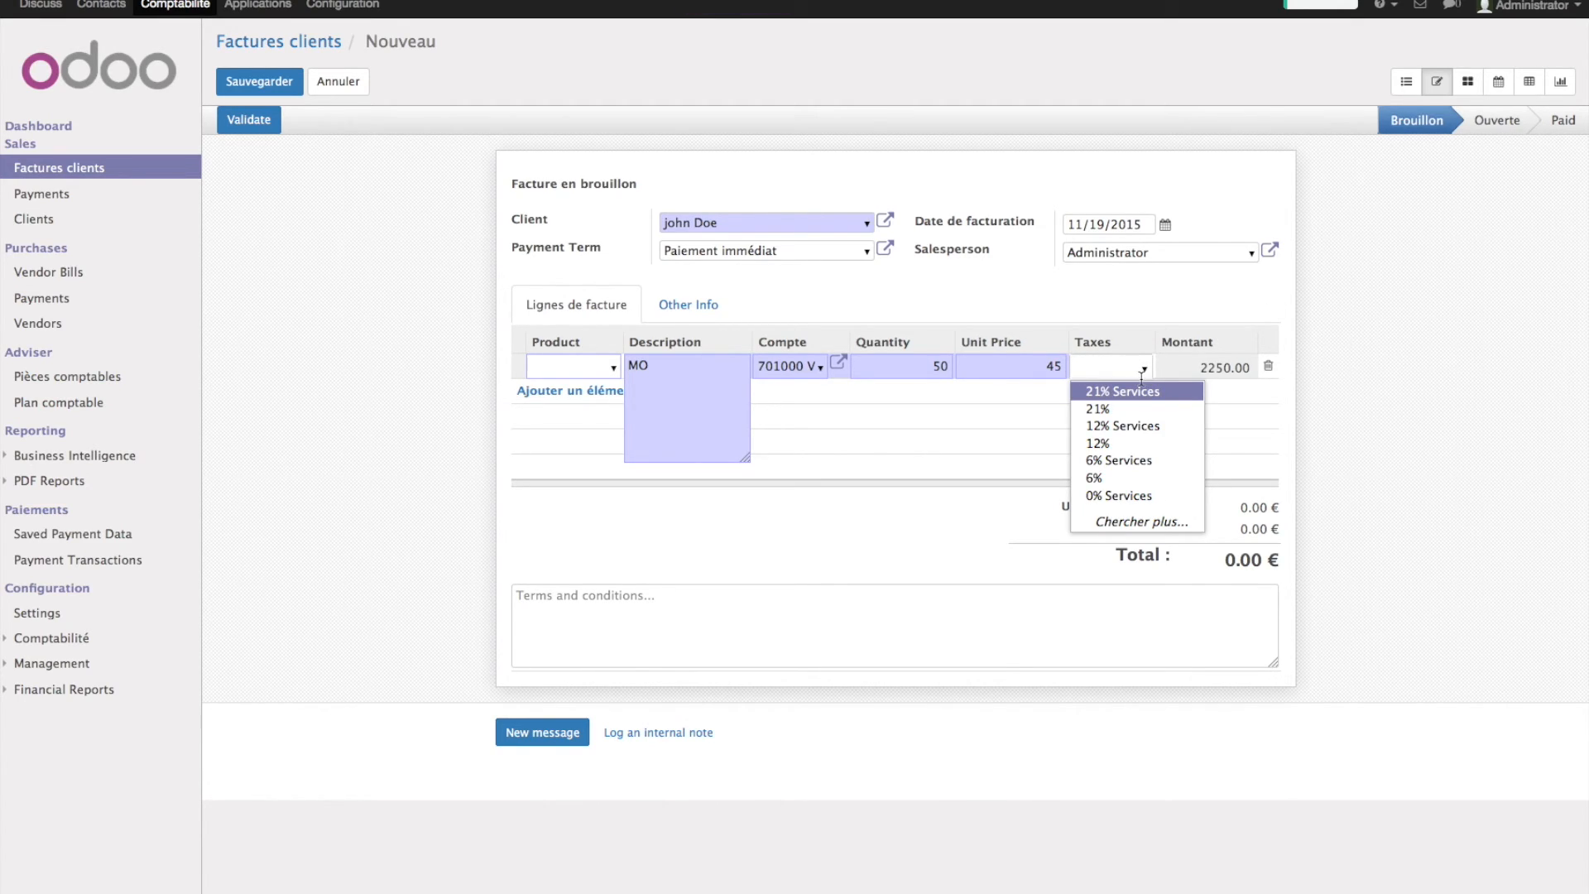
{"action": "left_click", "coordinate": [1142, 391]}
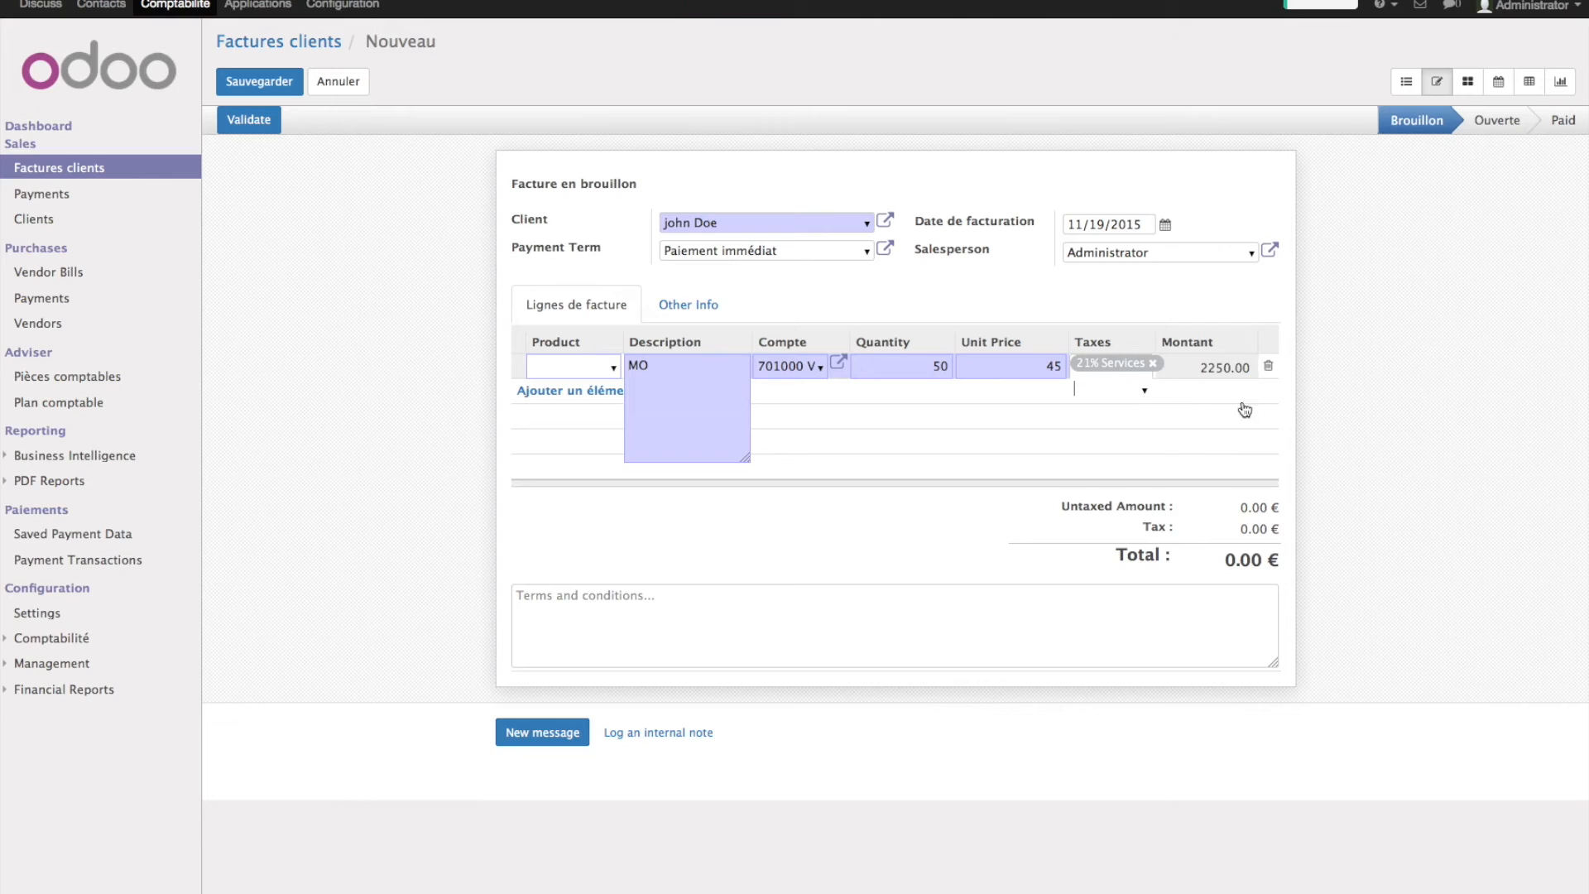
{"action": "left_click", "coordinate": [1356, 401]}
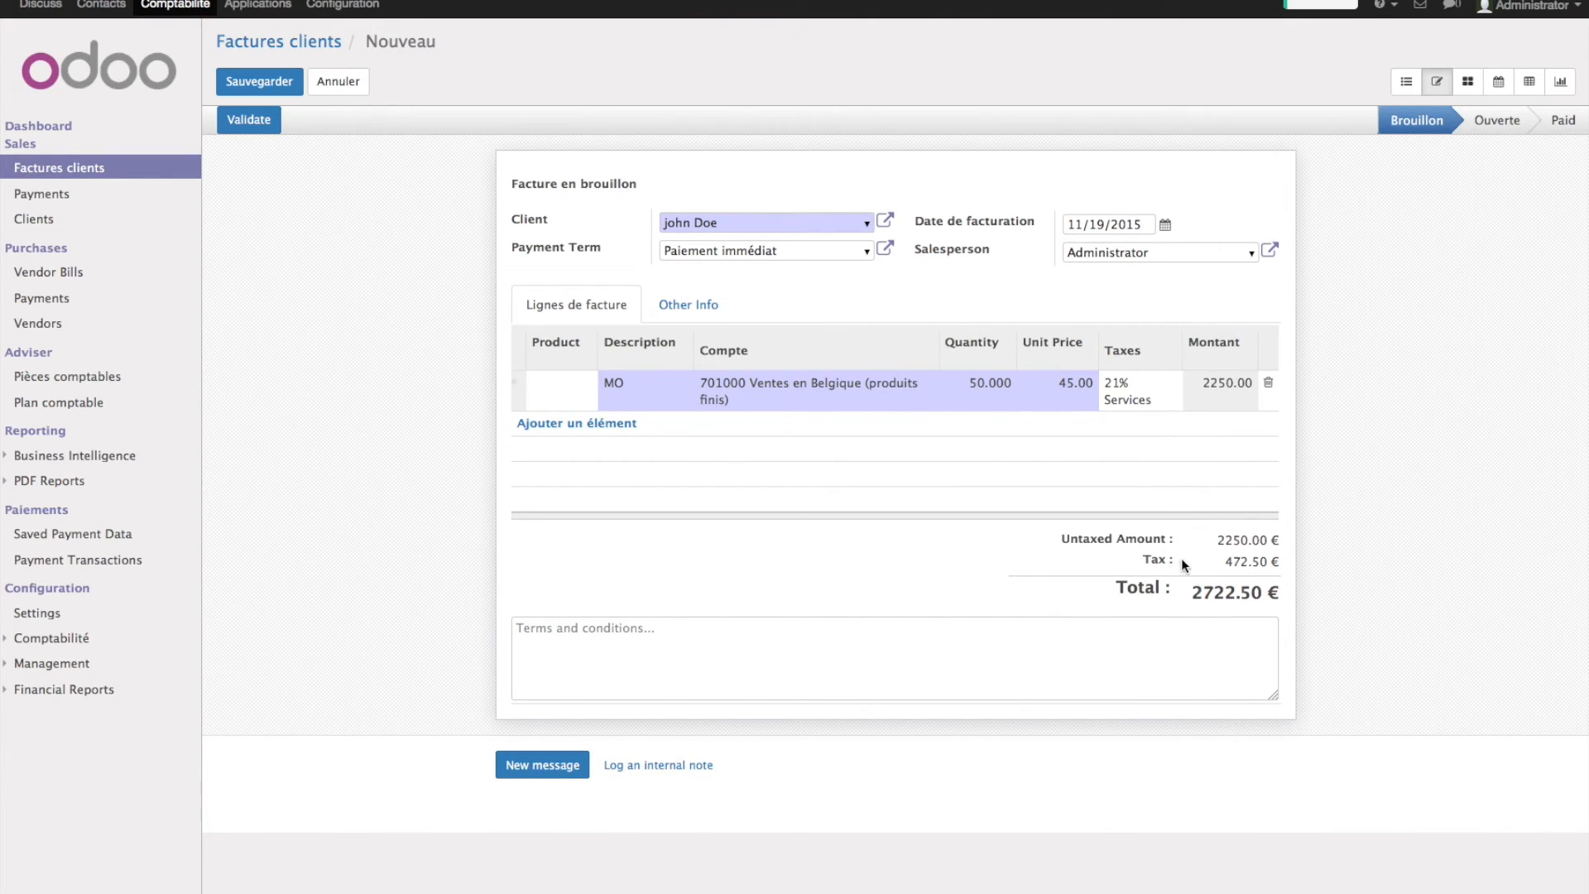
{"action": "left_click_drag", "start_coordinate": [1185, 596], "coordinate": [1285, 594]}
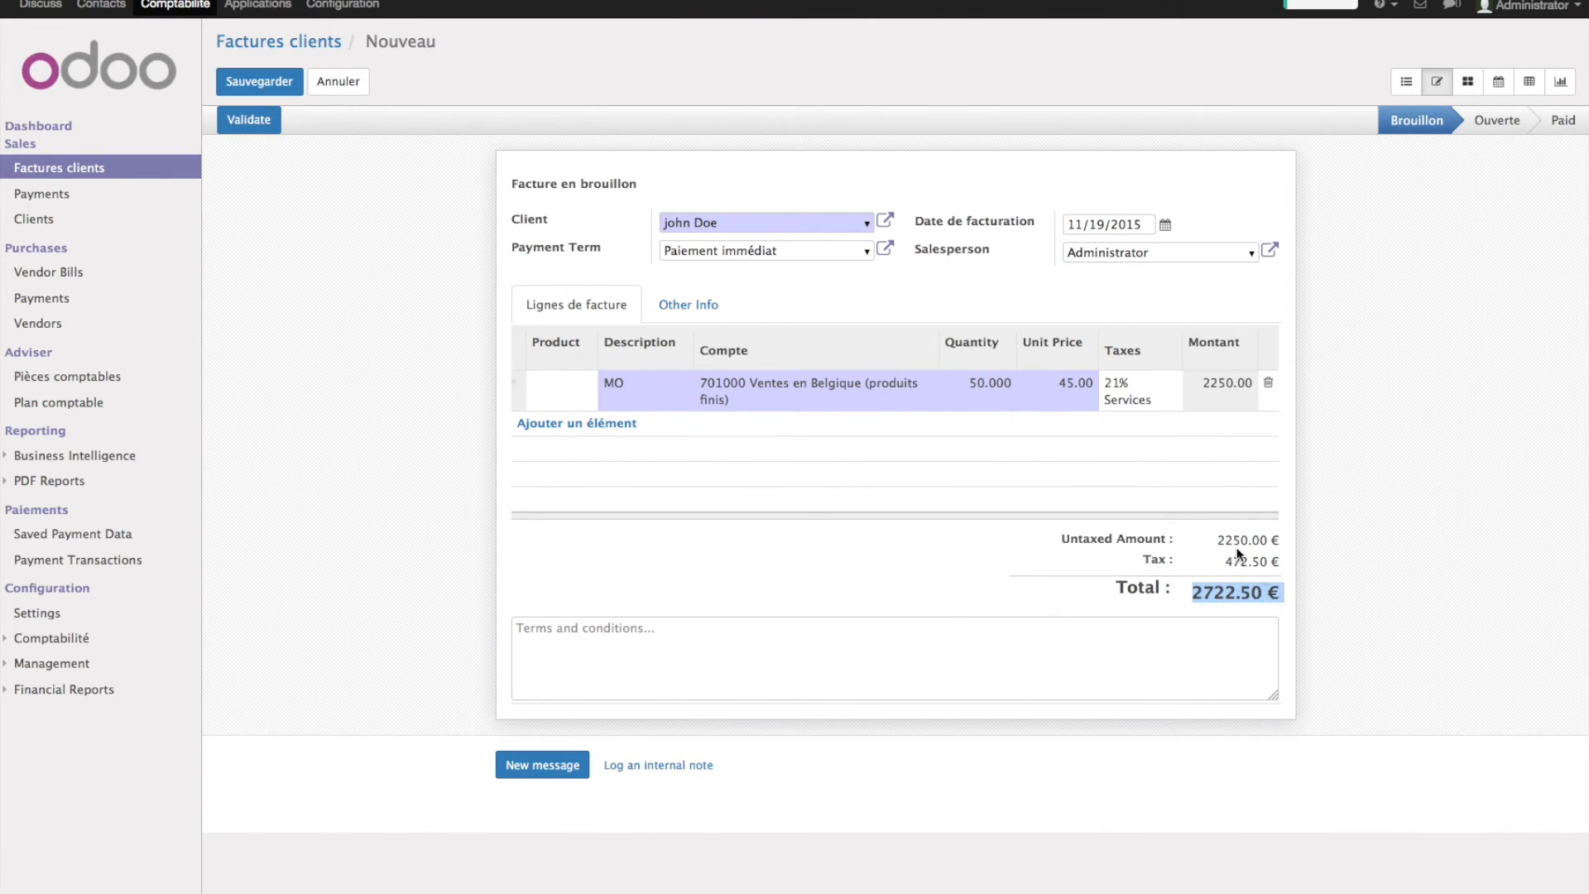
{"action": "left_click", "coordinate": [235, 121]}
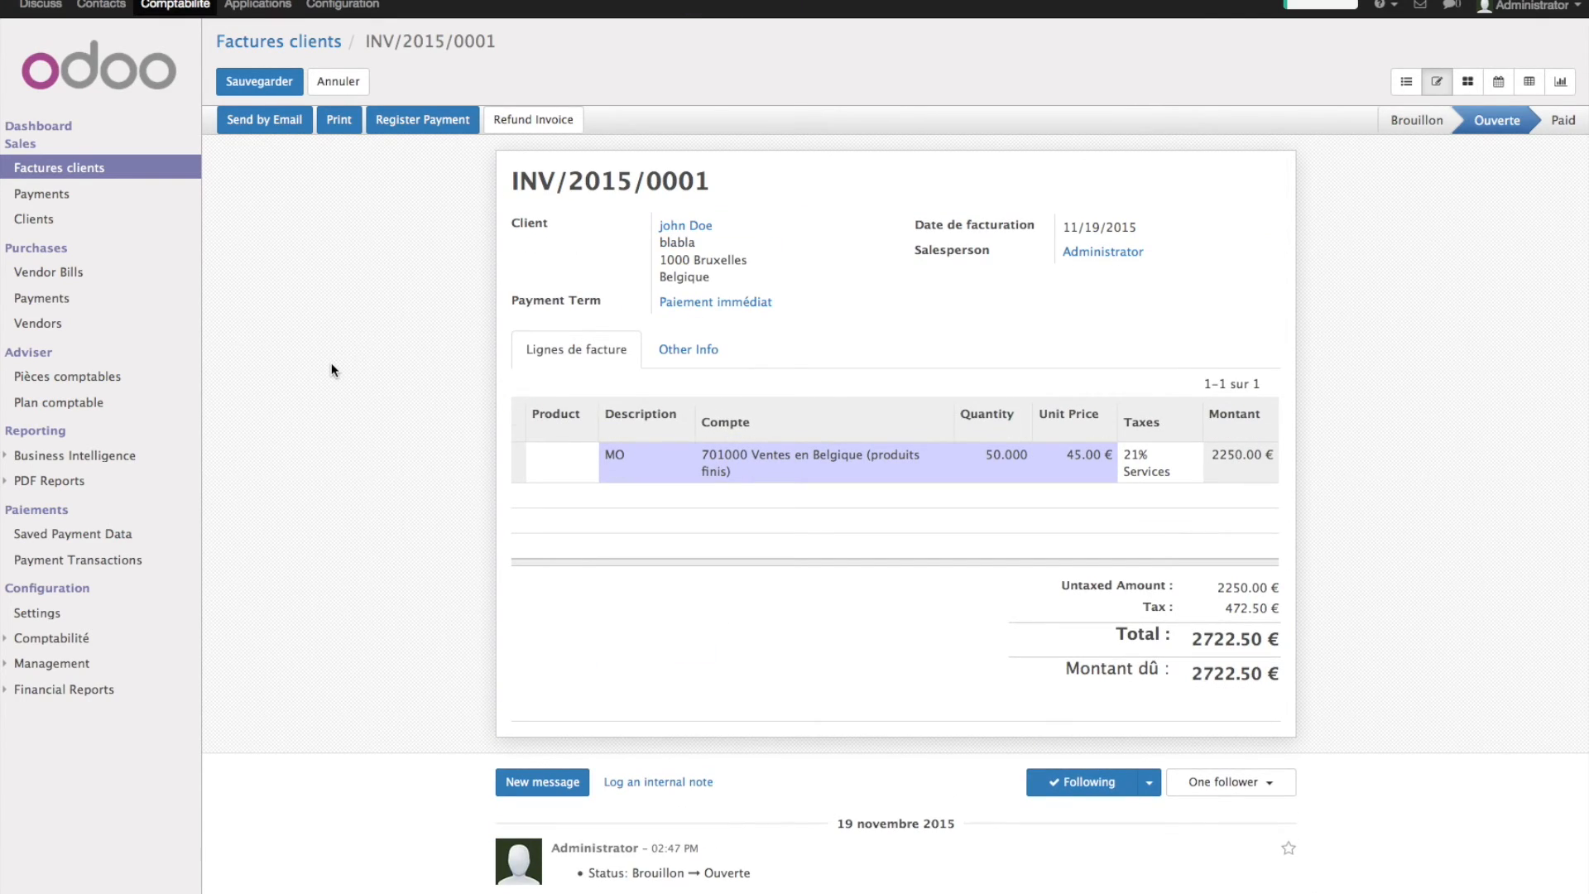
- Print invoice INV/2015/0001 to PDF and arrange its Preview window on screen
{"action": "left_click", "coordinate": [339, 120]}
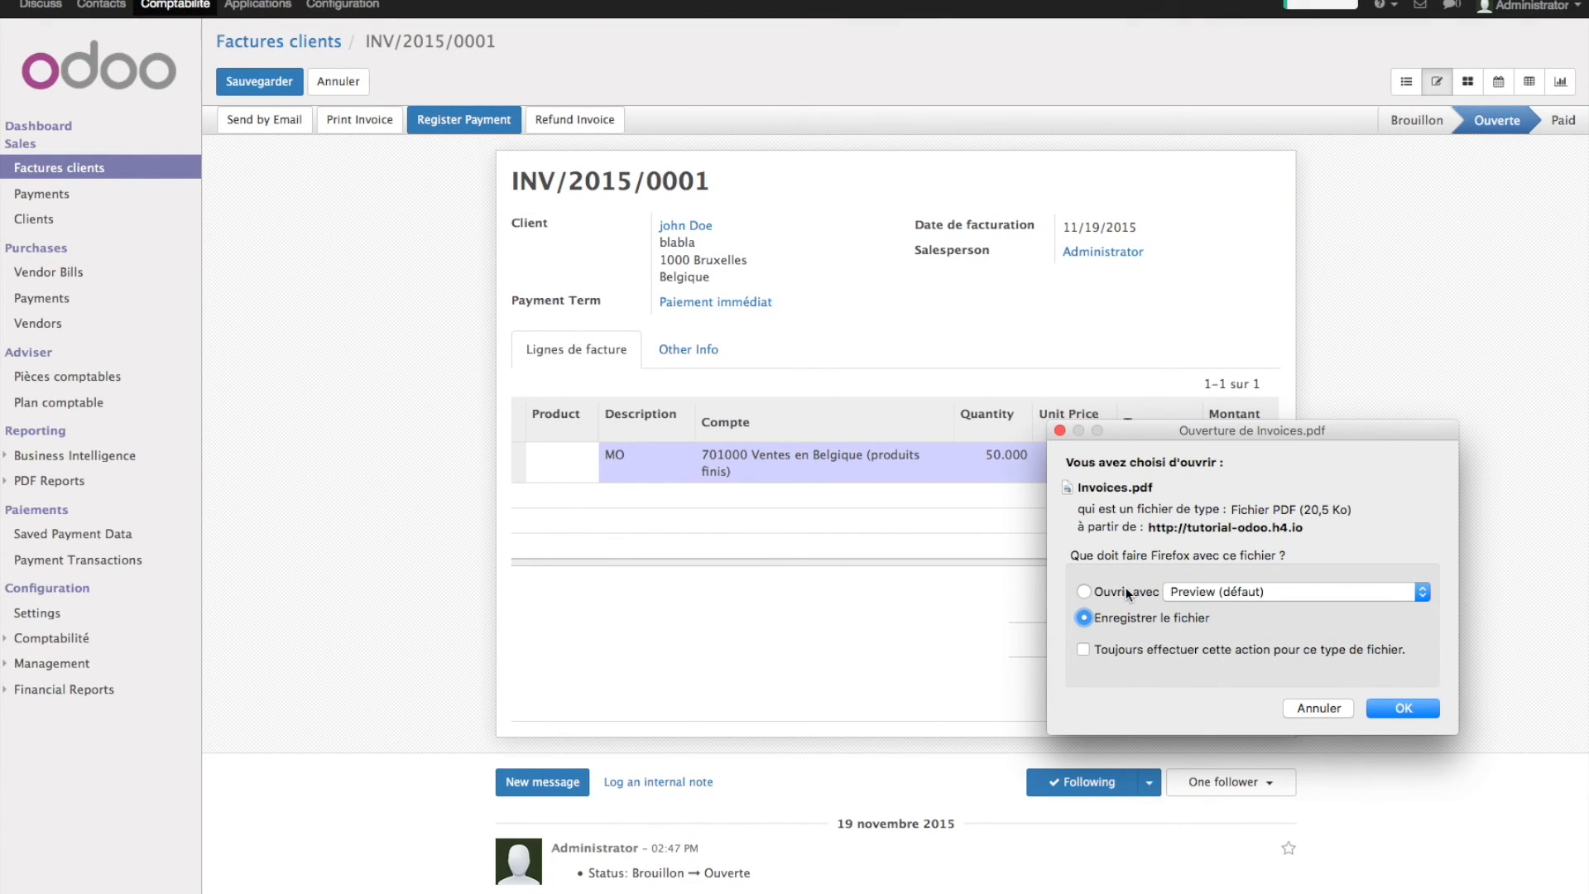
{"action": "left_click", "coordinate": [1430, 709]}
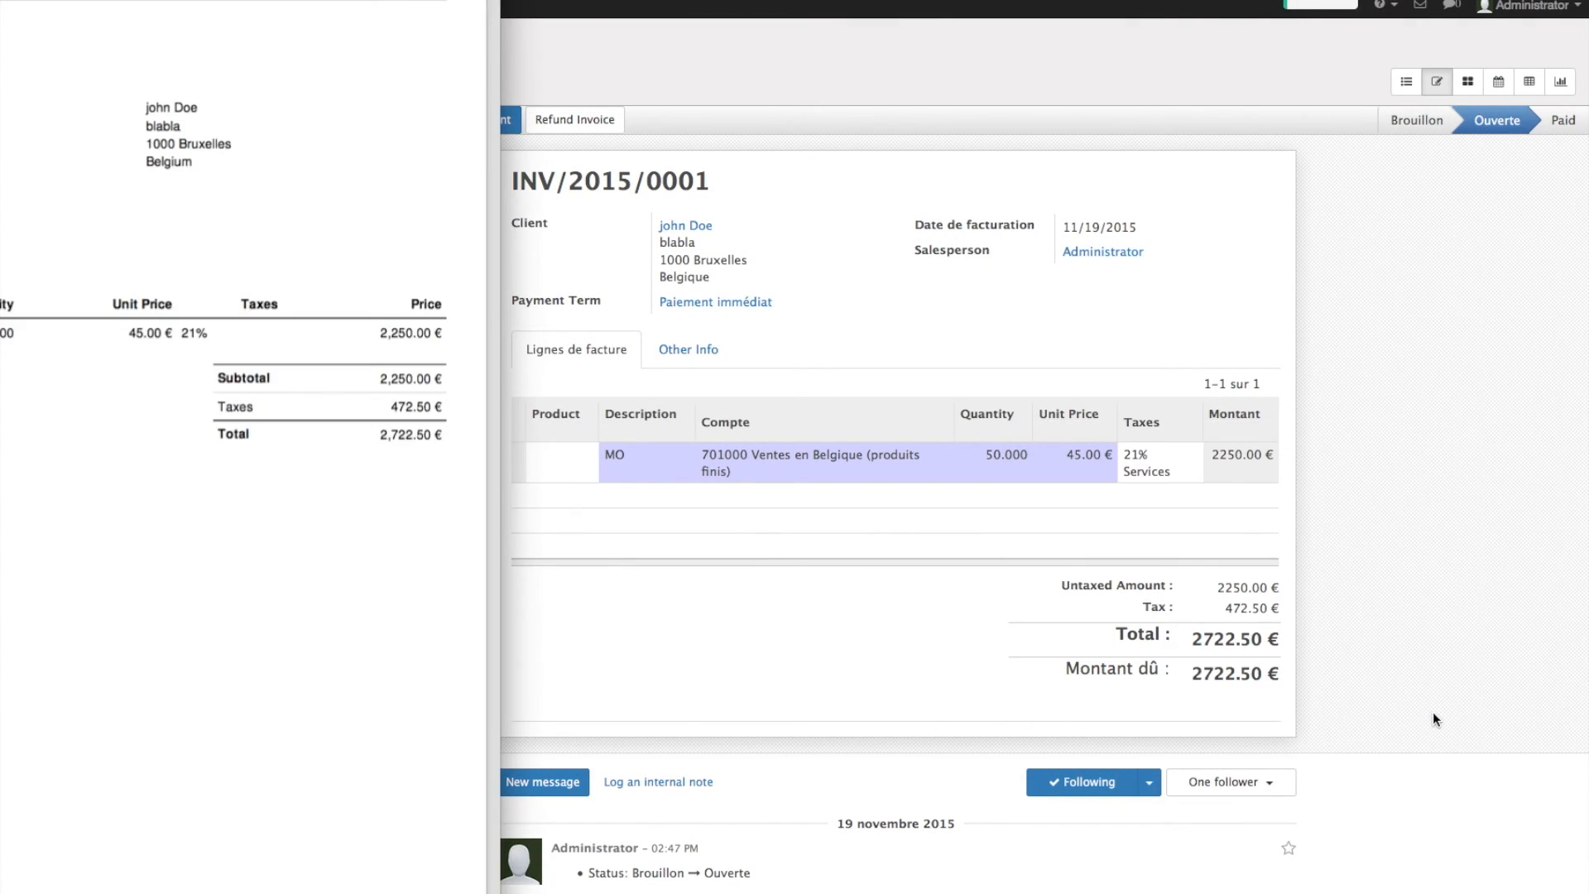
{"action": "left_click_drag", "start_coordinate": [118, 9], "coordinate": [757, 7]}
{"action": "left_click_drag", "start_coordinate": [1012, 1], "coordinate": [1012, 305]}
{"action": "left_click_drag", "start_coordinate": [739, 320], "coordinate": [776, 0]}
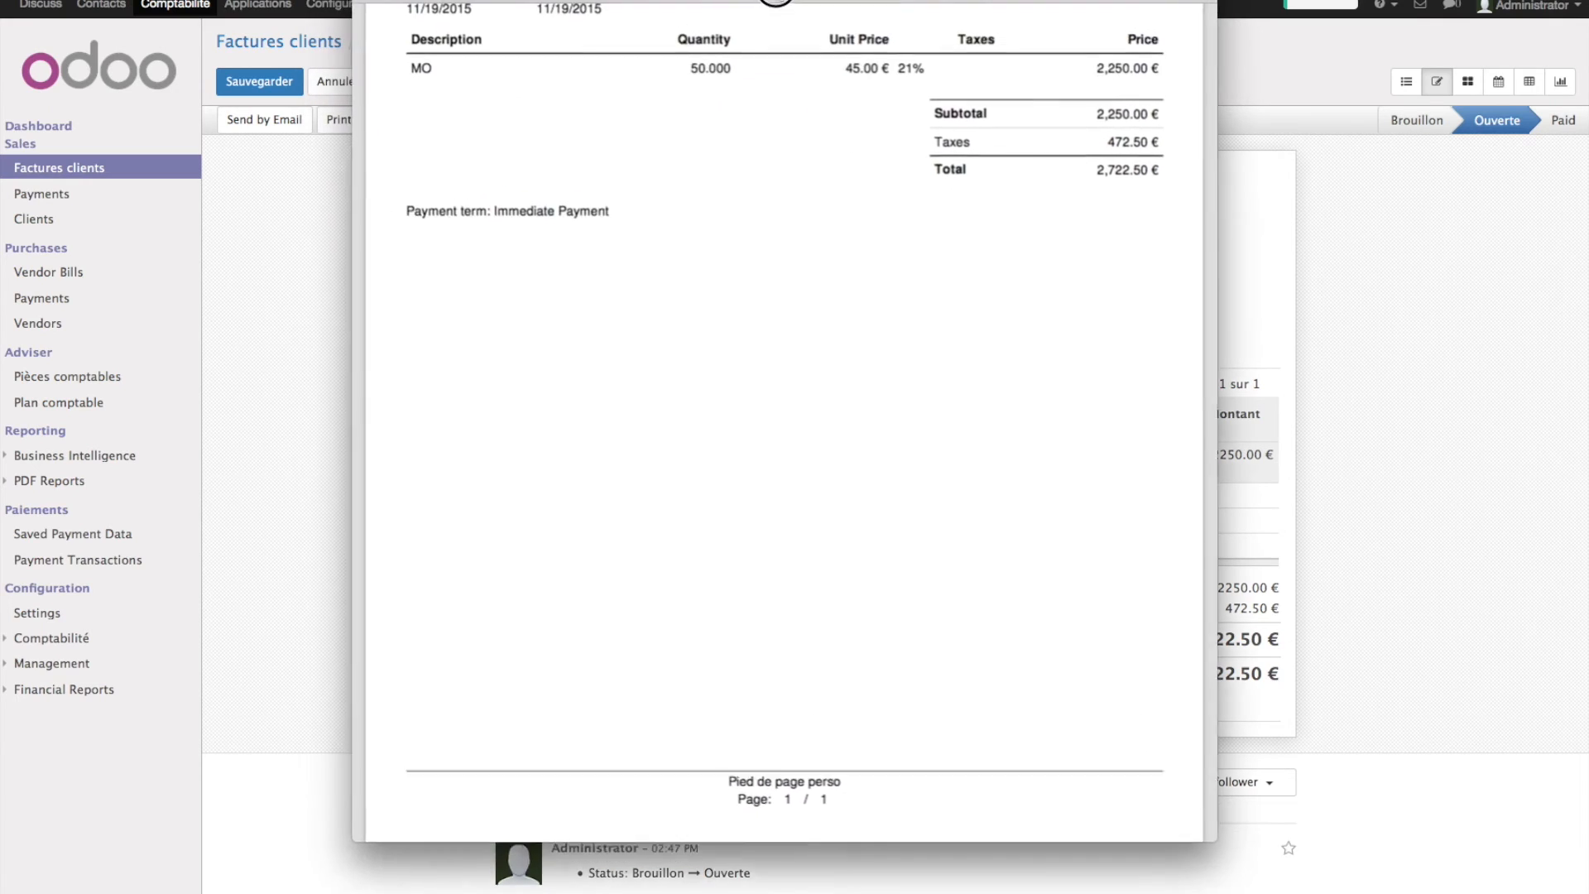
- Review the 2,722.50 € invoice PDF with its Pied de page perso footer, then close it
{"action": "scroll", "coordinate": [900, 344], "scroll_direction": "up", "scroll_amount": 5}
{"action": "scroll", "coordinate": [900, 344], "scroll_direction": "down", "scroll_amount": 10}
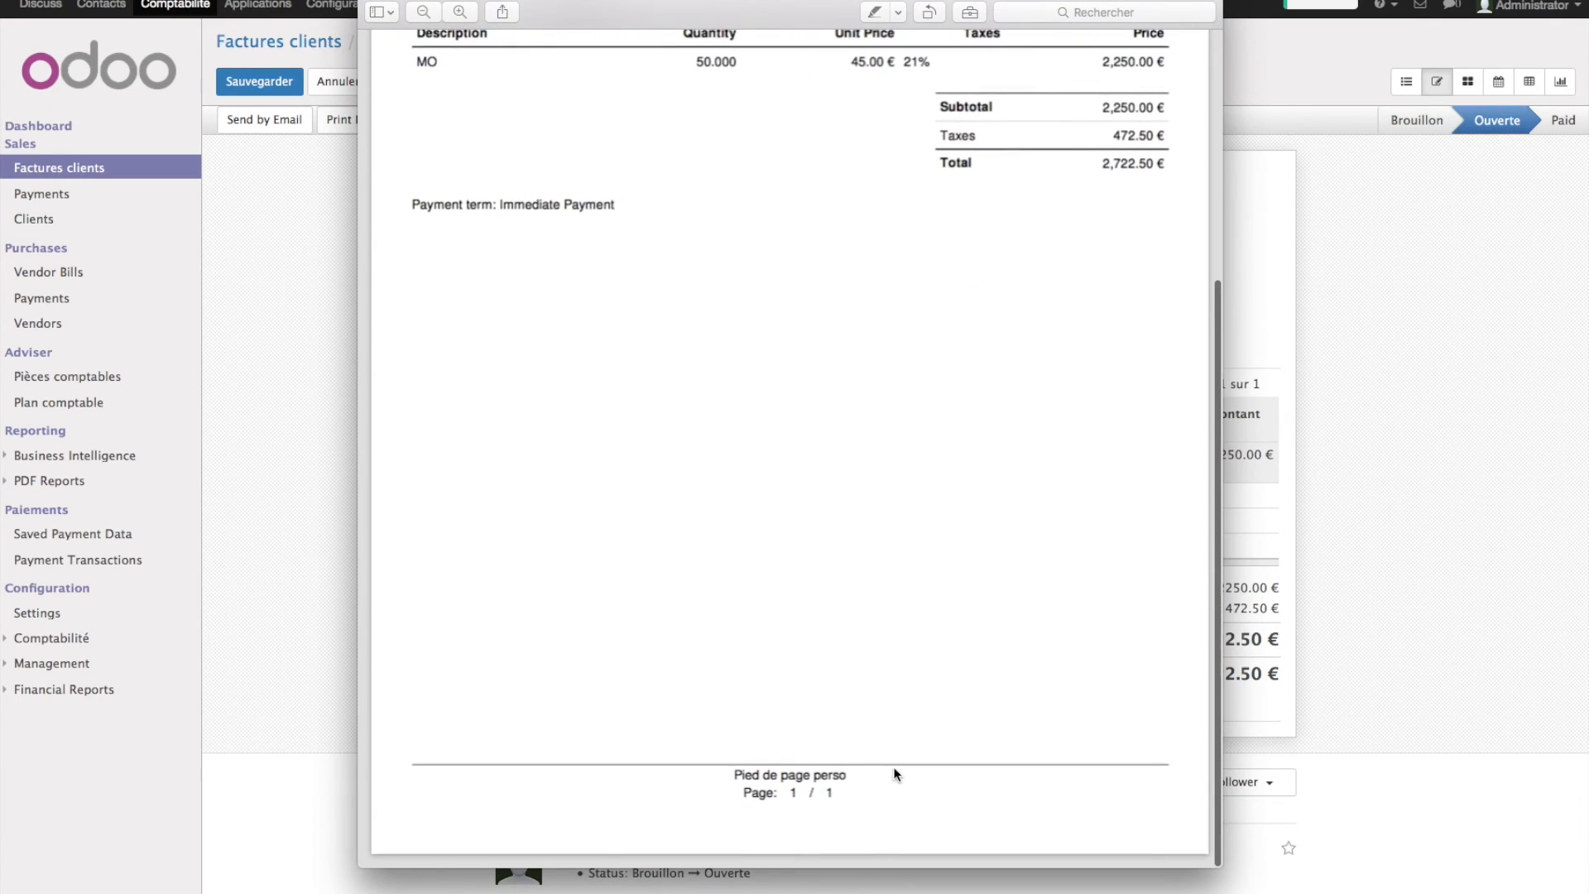
{"action": "left_click_drag", "start_coordinate": [894, 774], "coordinate": [710, 783]}
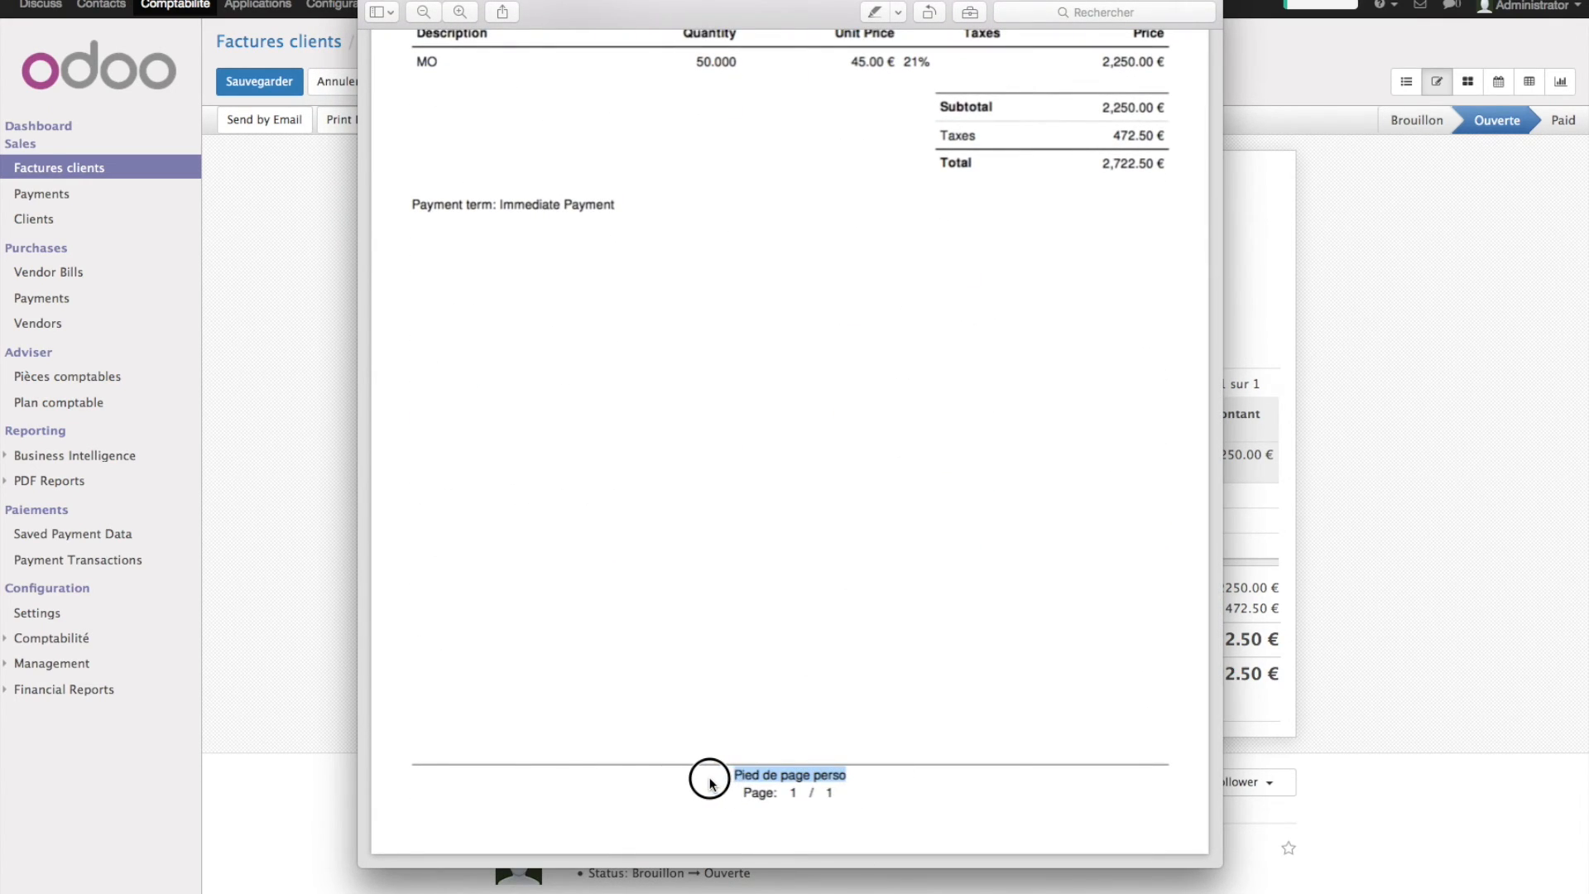
{"action": "scroll", "coordinate": [680, 390], "scroll_direction": "up", "scroll_amount": 5}
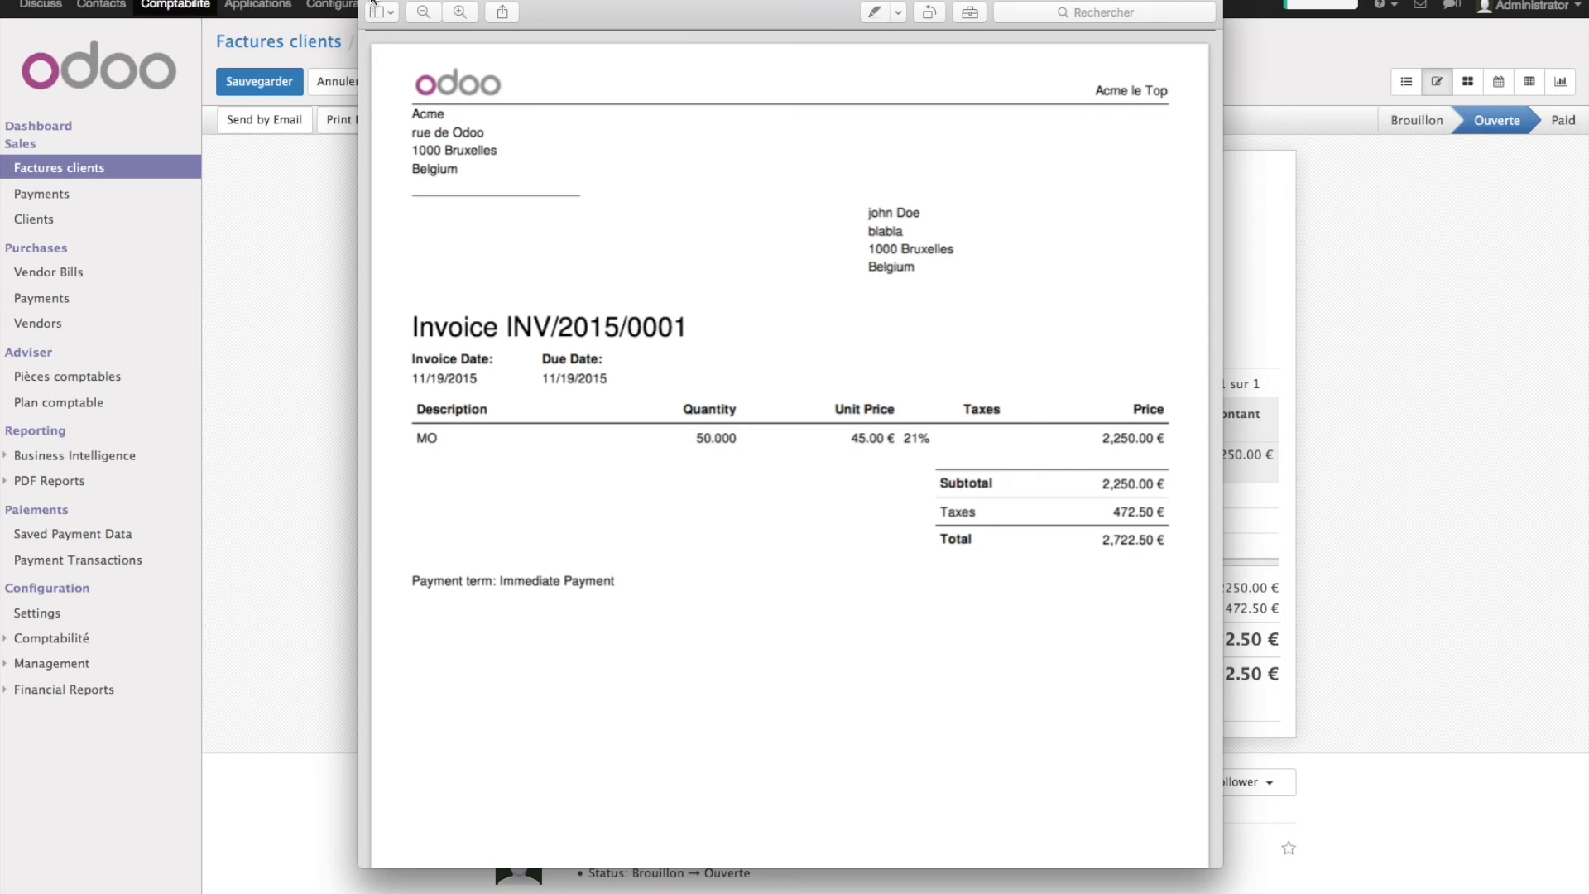
{"action": "left_click_drag", "start_coordinate": [414, 326], "coordinate": [745, 713]}
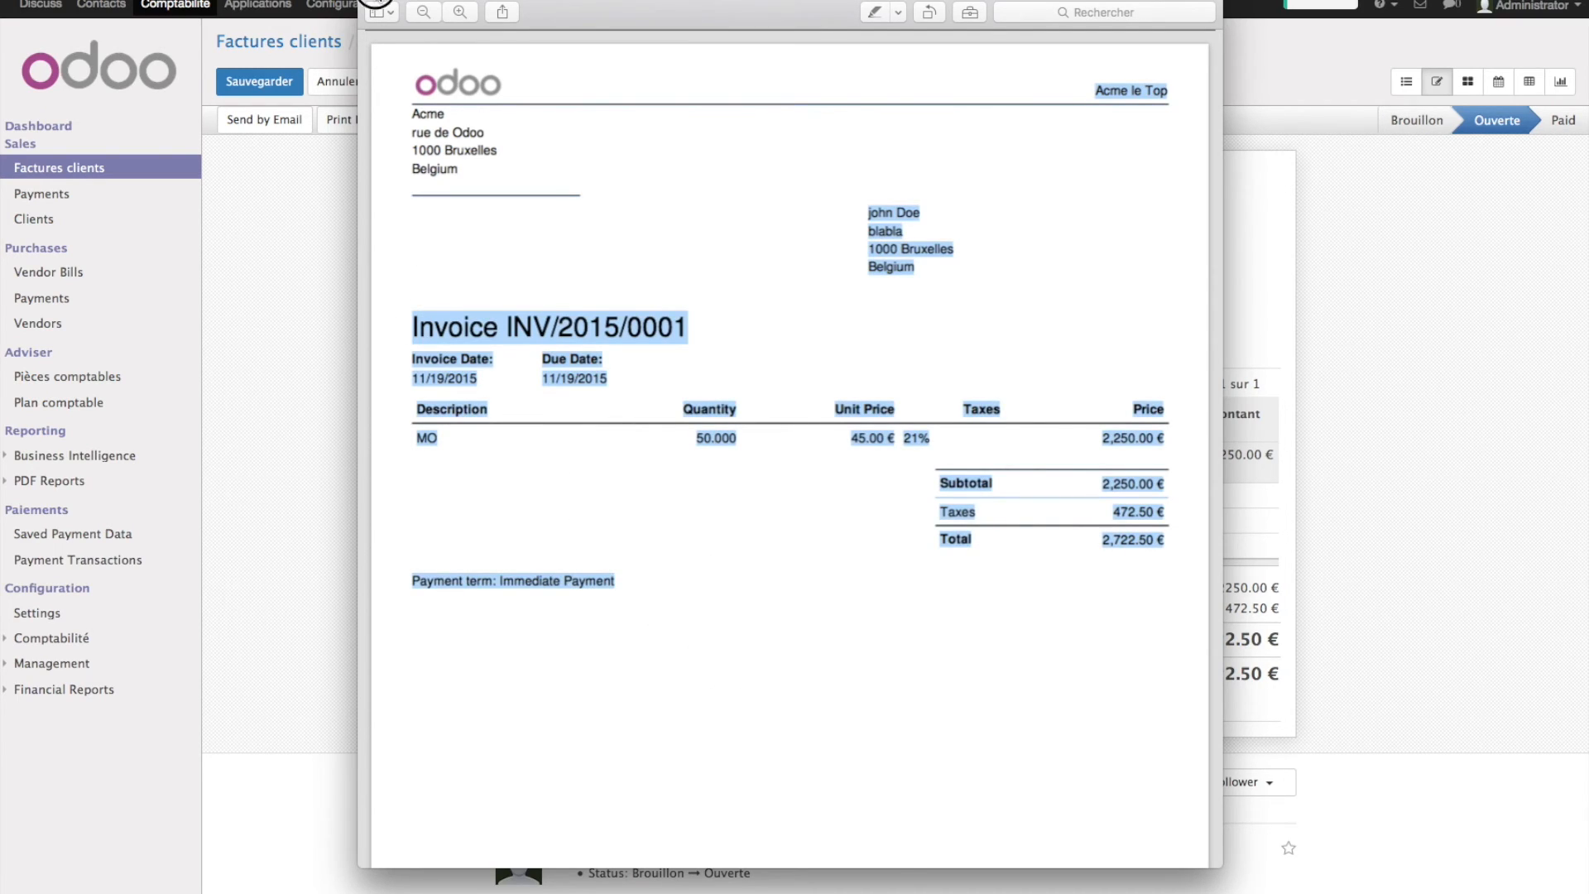
{"action": "left_click", "coordinate": [375, 2]}
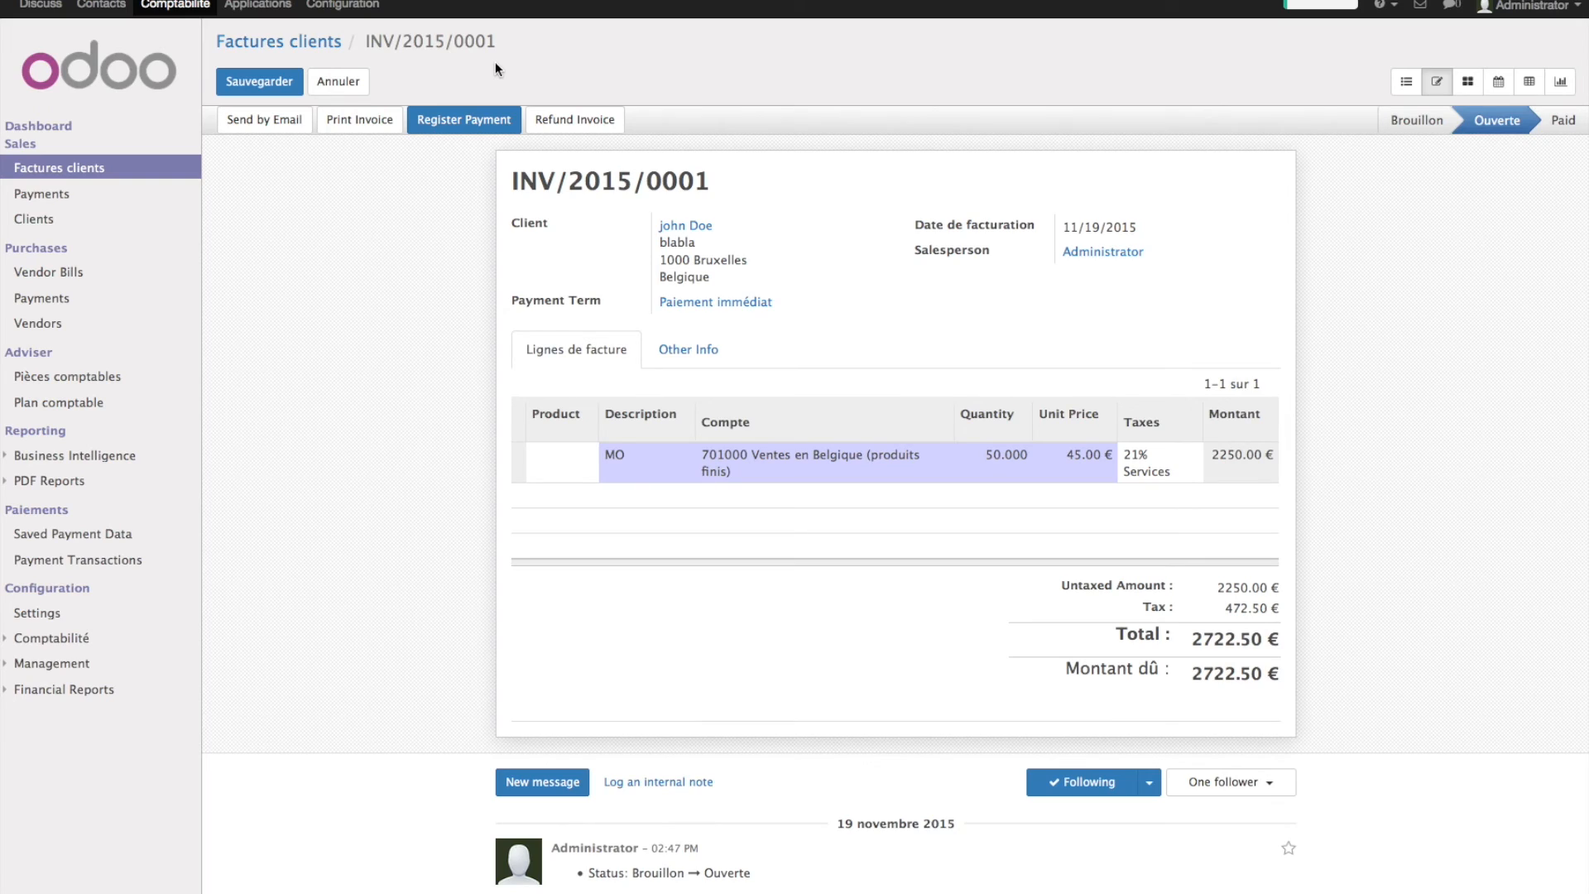
- Open the invoiced customer's record and look over its internal notes and sales settings
{"action": "left_click", "coordinate": [50, 220]}
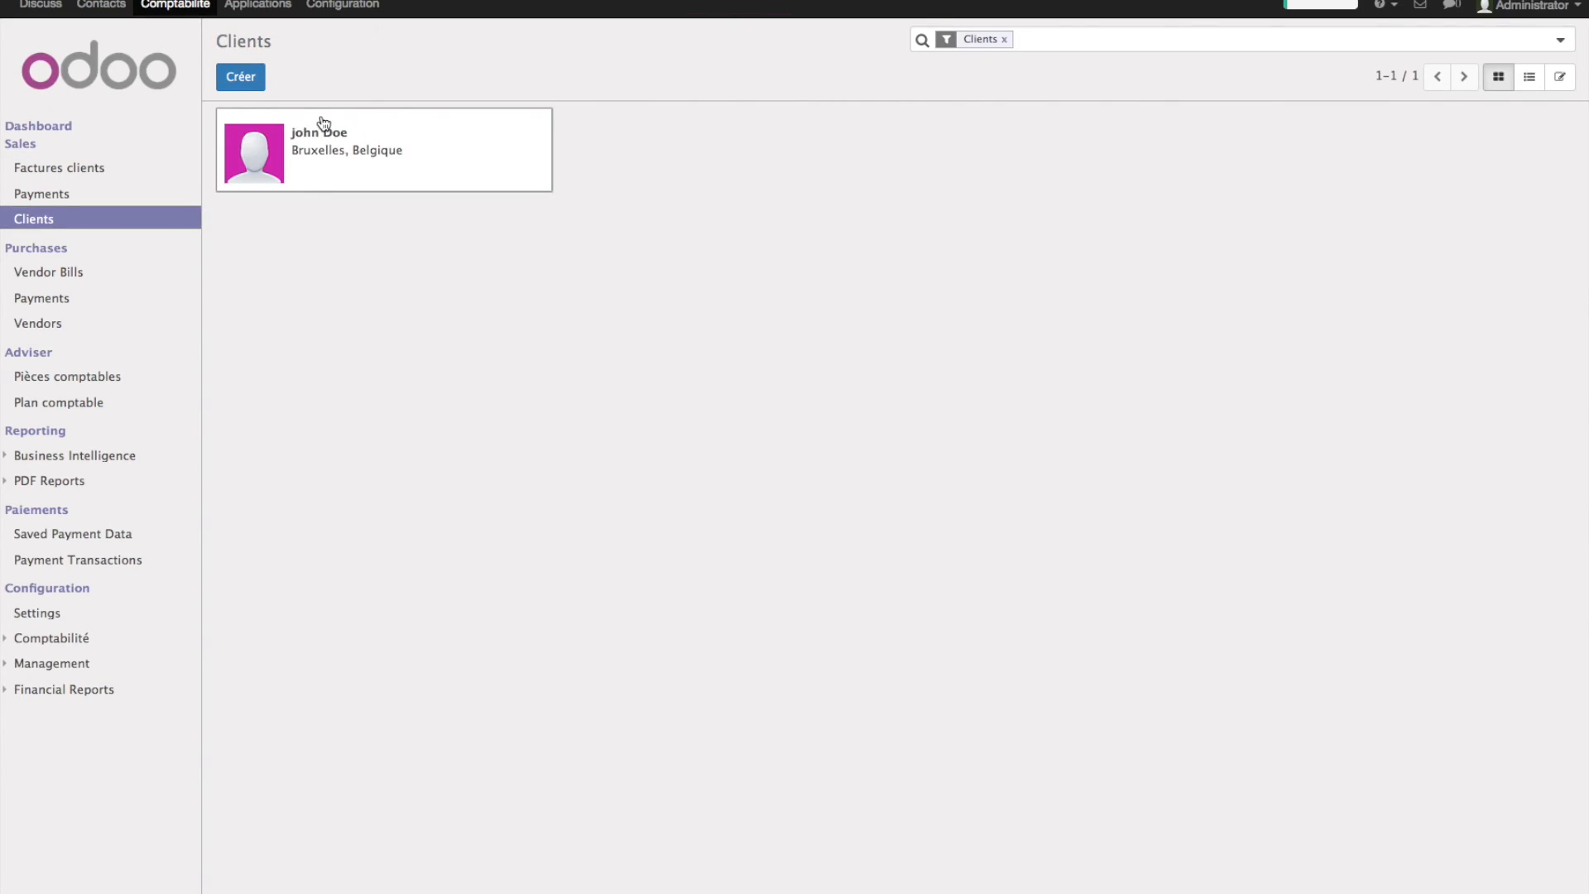
{"action": "left_click", "coordinate": [324, 124]}
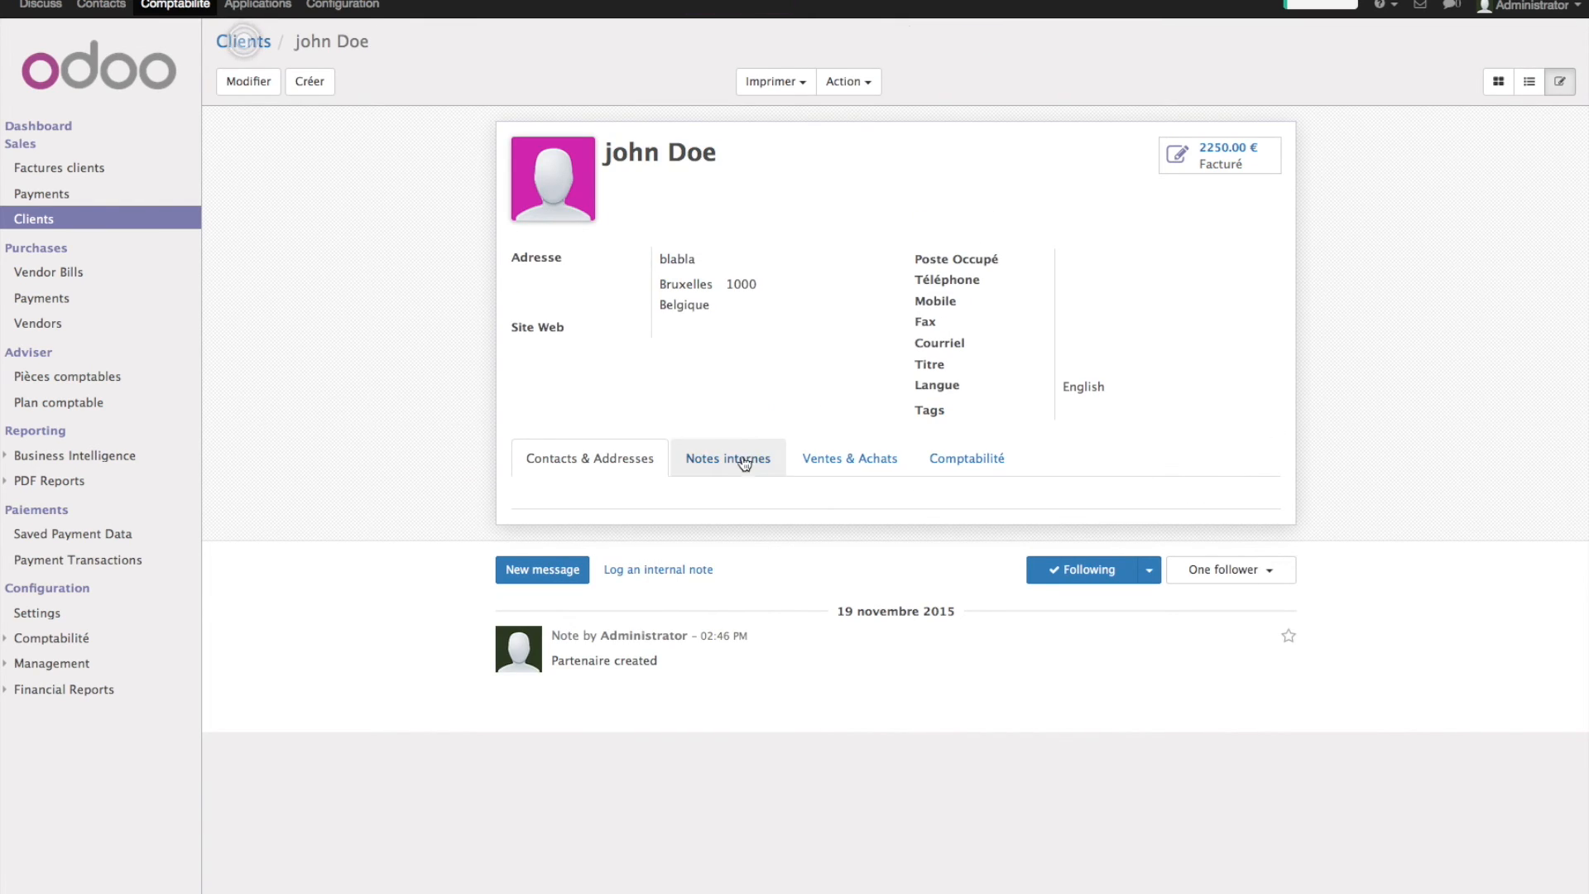
{"action": "left_click", "coordinate": [744, 461]}
{"action": "left_click", "coordinate": [853, 461]}
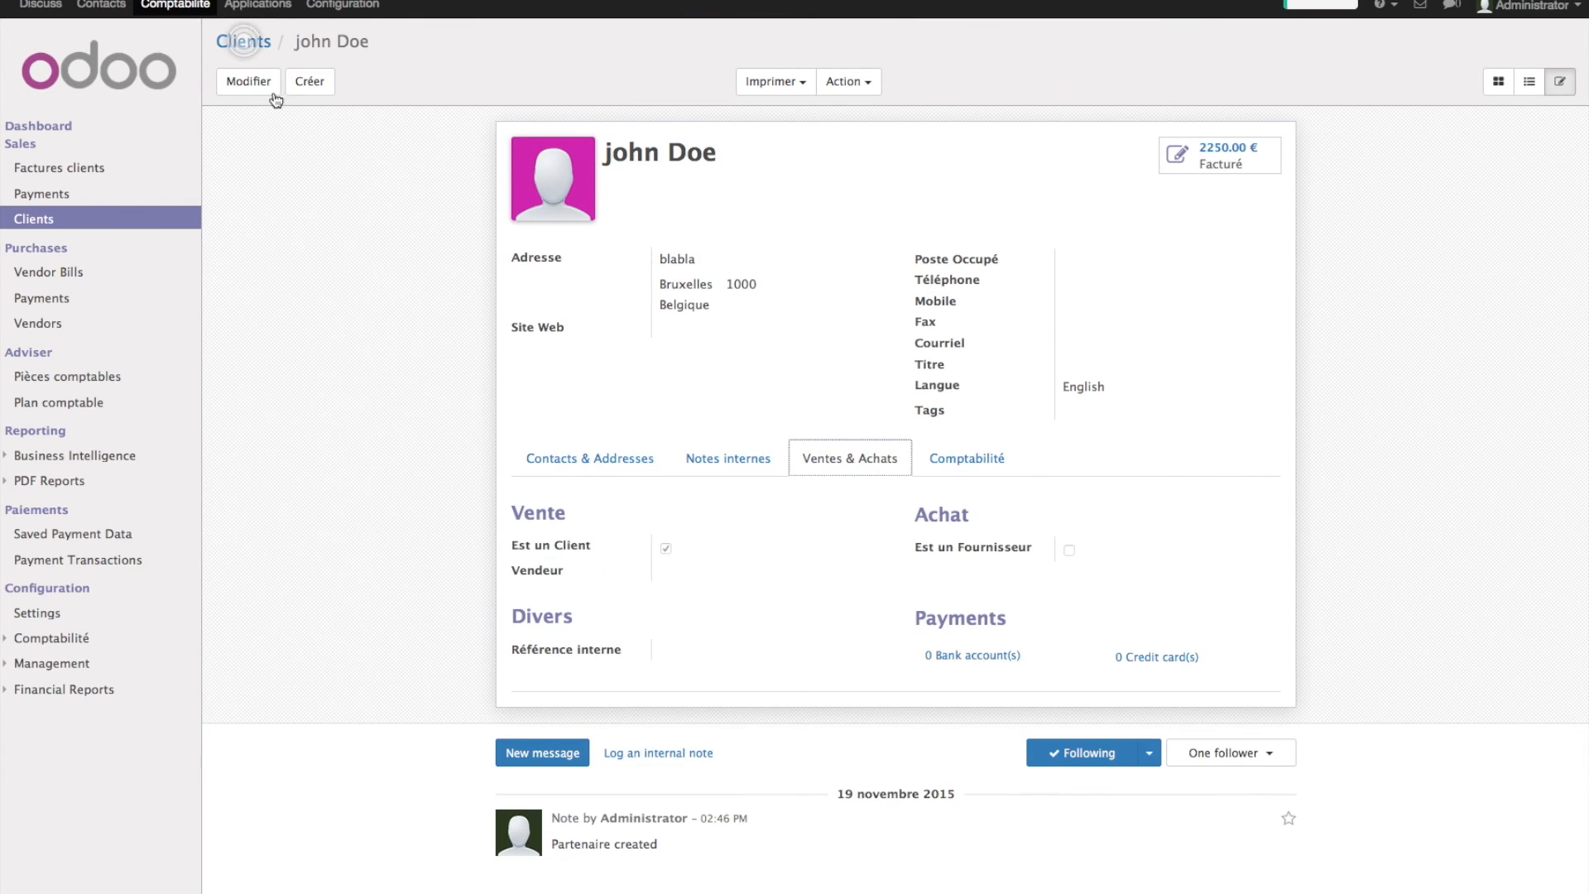
- Set the customer's language to French / Français and save the record
{"action": "left_click", "coordinate": [248, 81]}
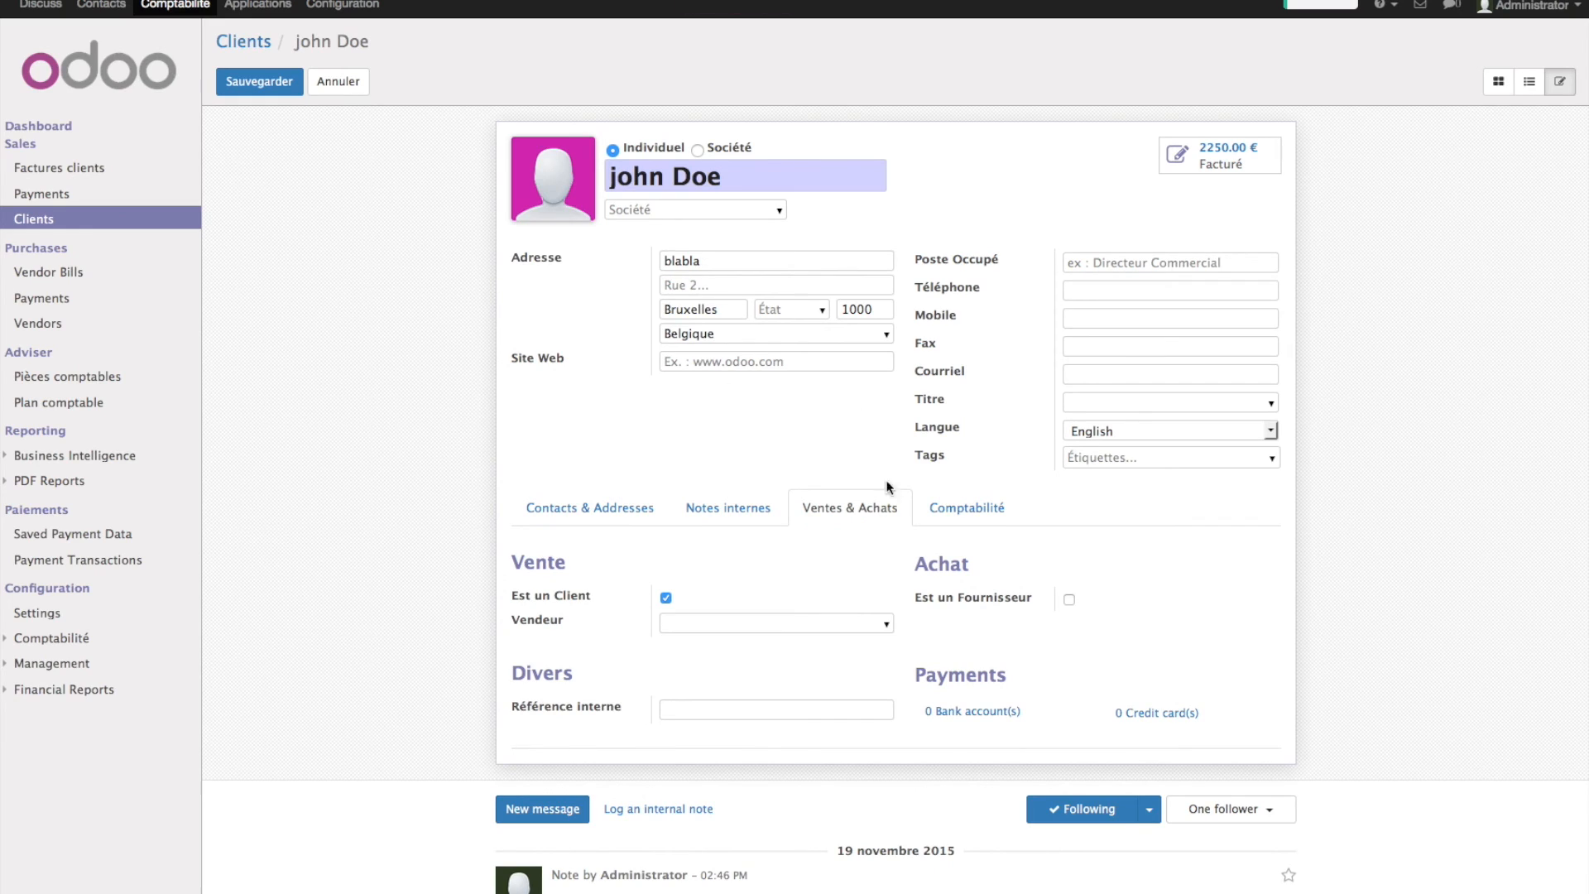
{"action": "left_click", "coordinate": [658, 515]}
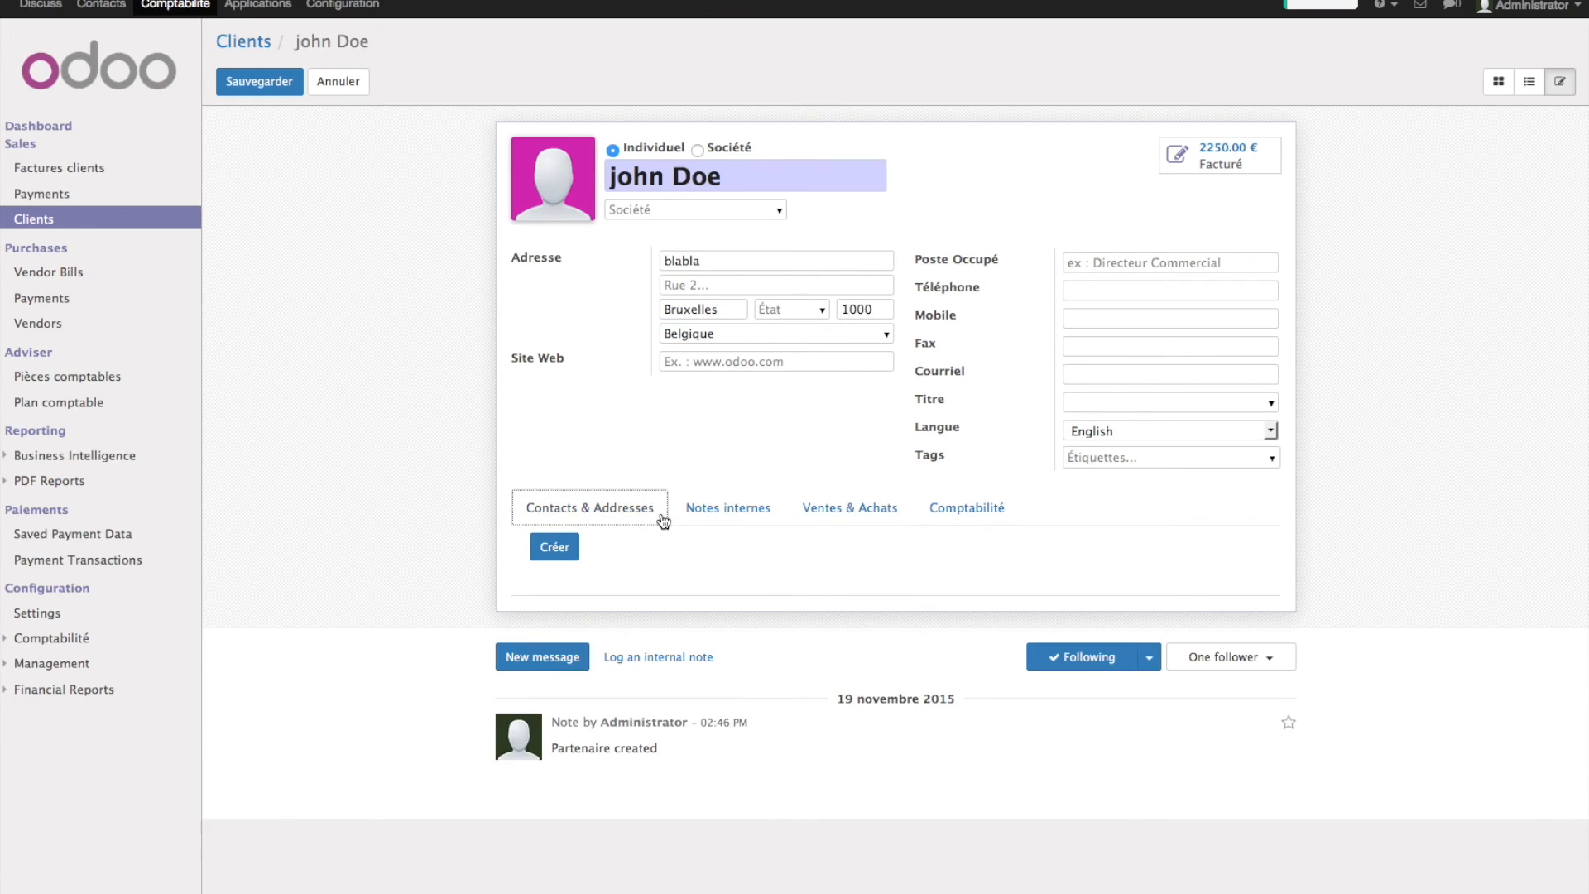
{"action": "left_click", "coordinate": [753, 520]}
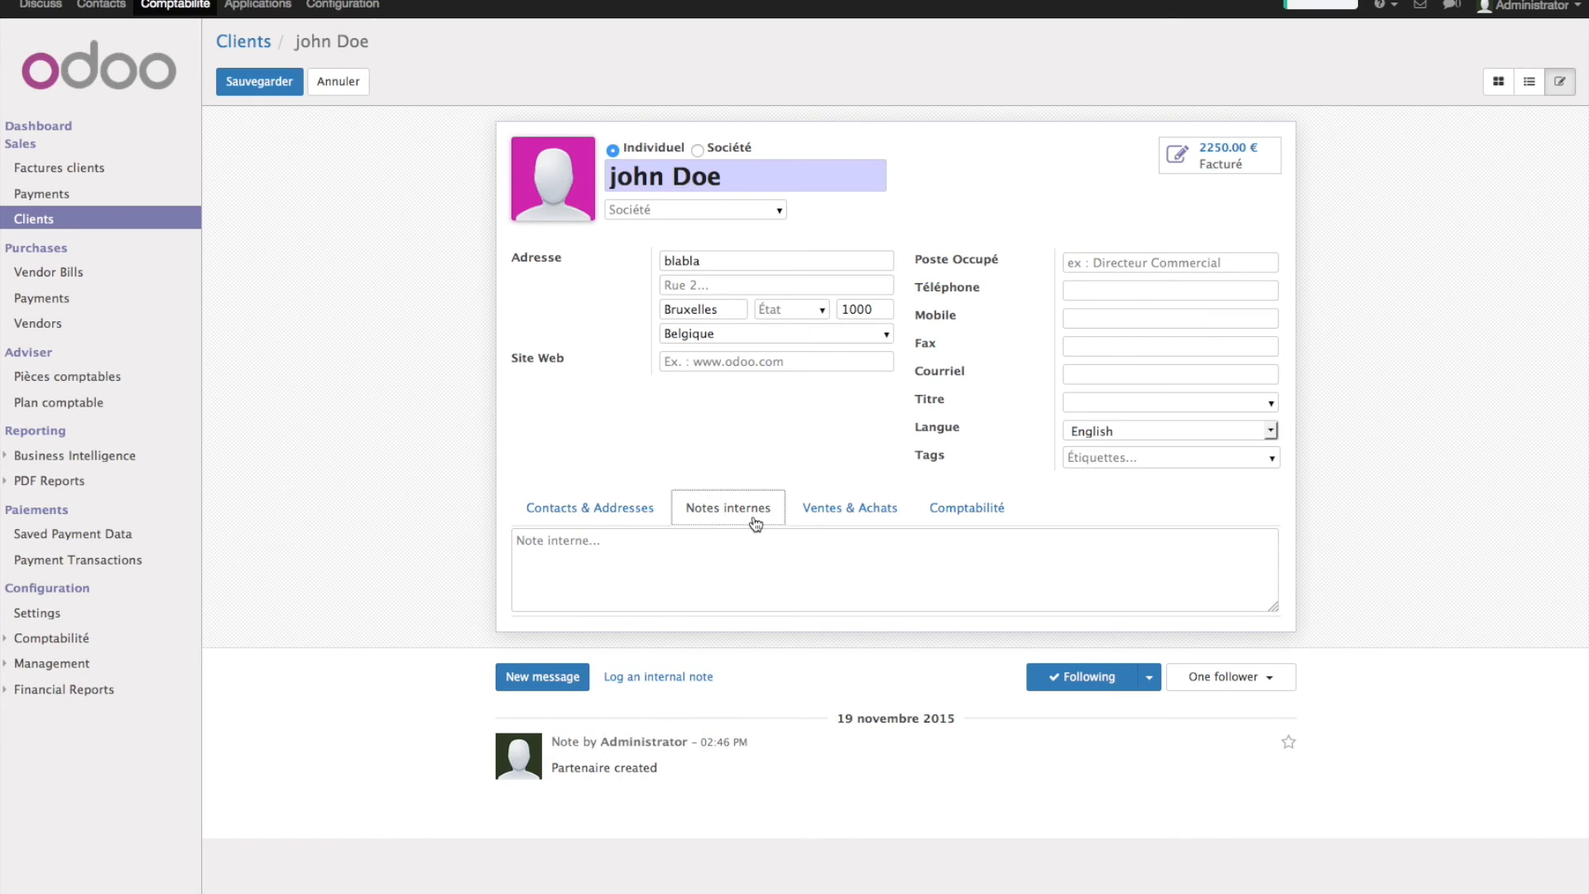
{"action": "left_click", "coordinate": [1268, 431]}
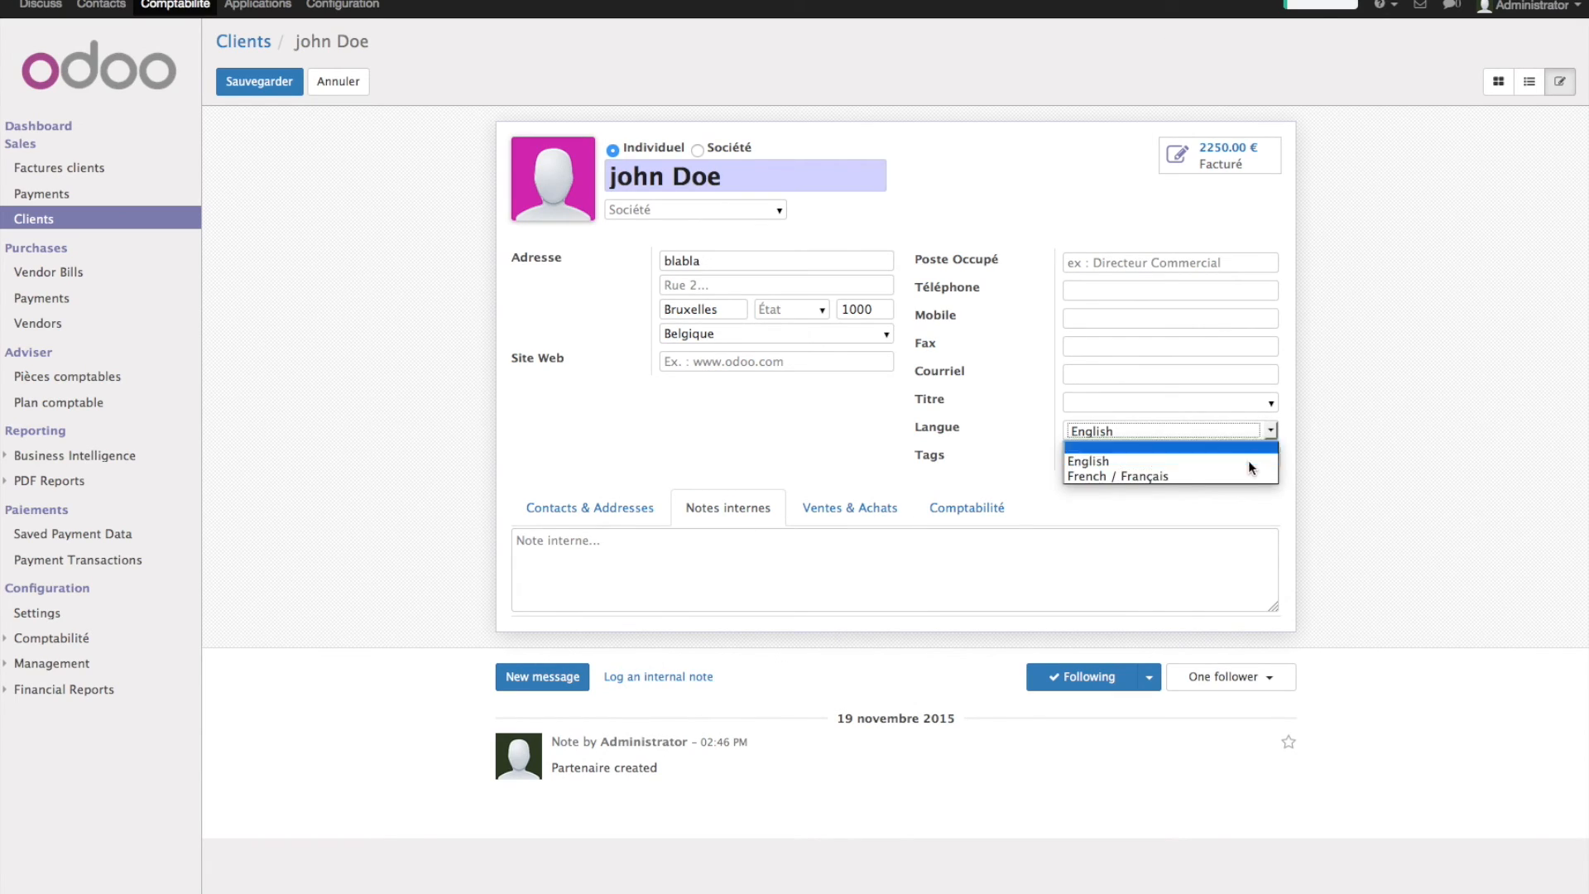
{"action": "left_click", "coordinate": [1241, 475]}
{"action": "left_click", "coordinate": [286, 89]}
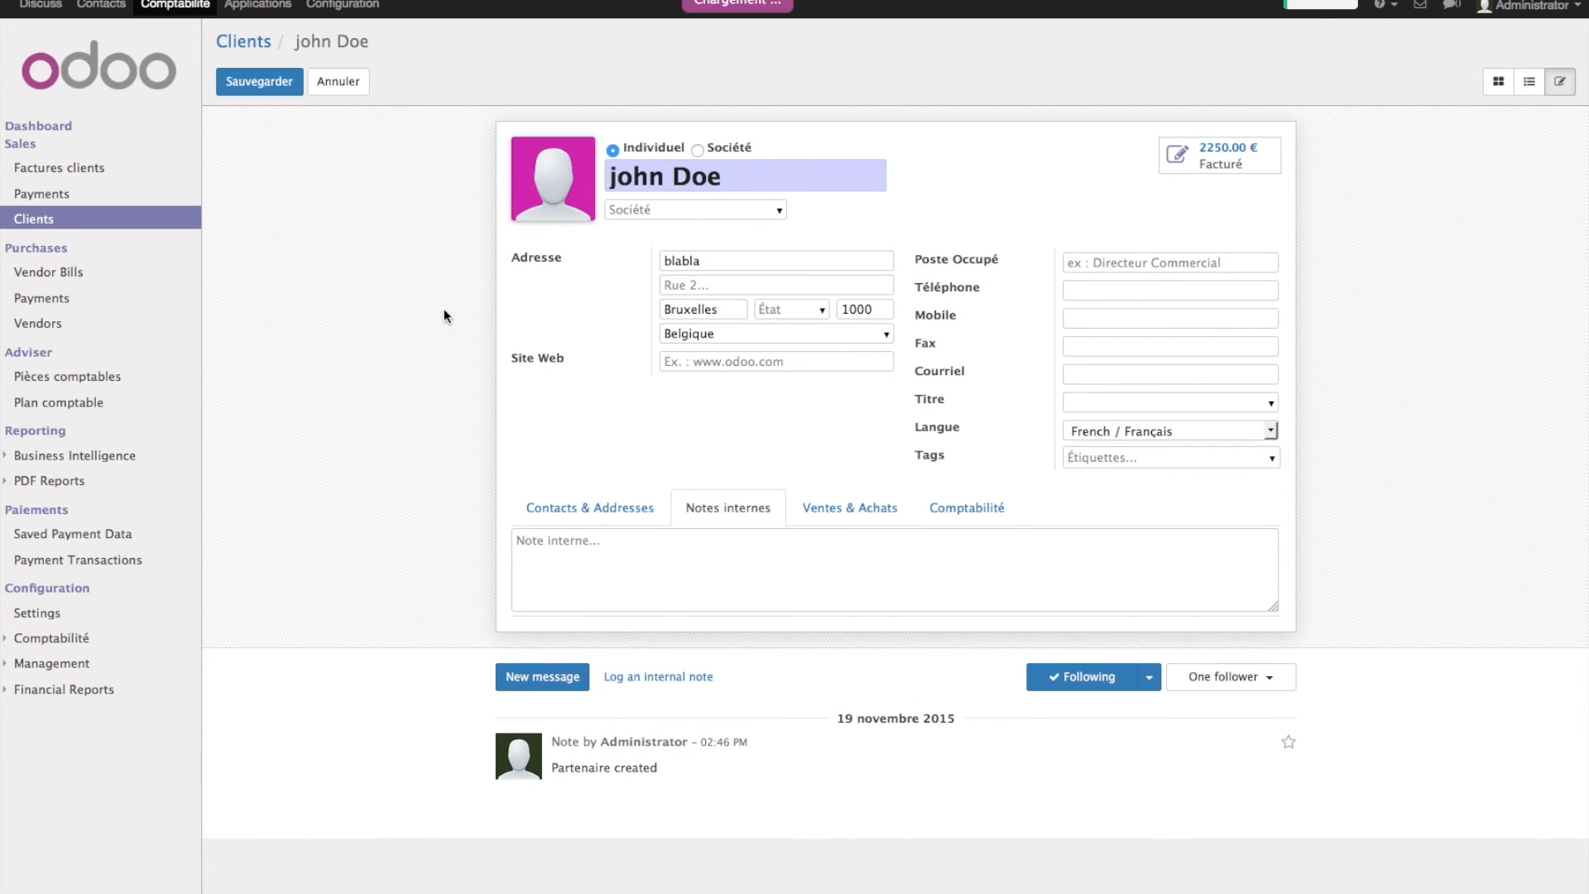
{"action": "left_click", "coordinate": [1175, 385]}
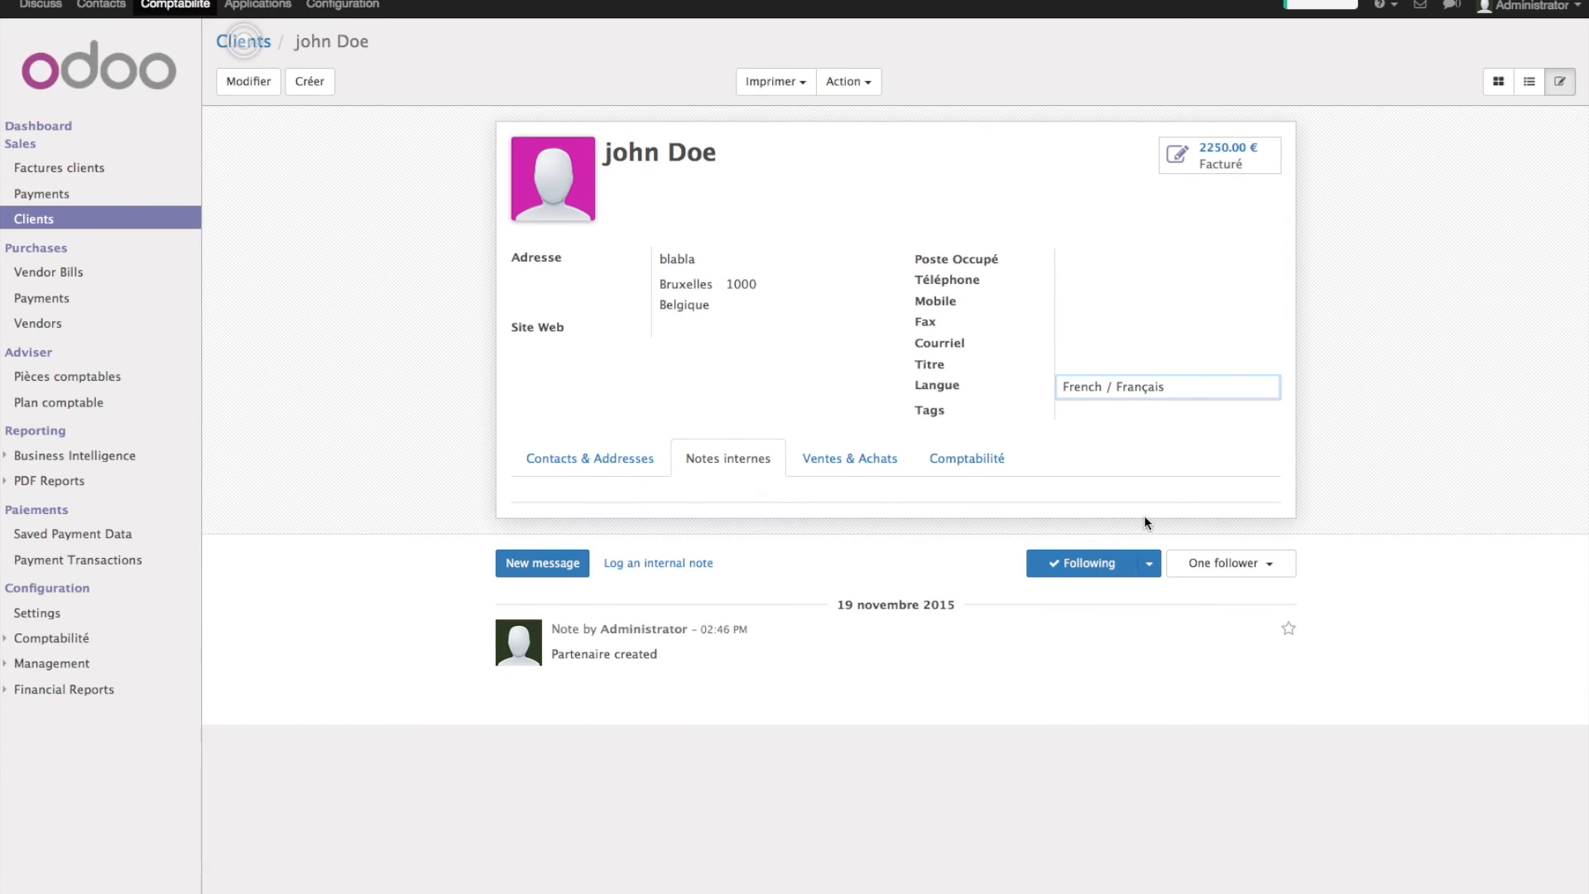
- In the accounting planner, mark the Chart of Accounts and Your Company steps as done
{"action": "left_click", "coordinate": [1322, 6]}
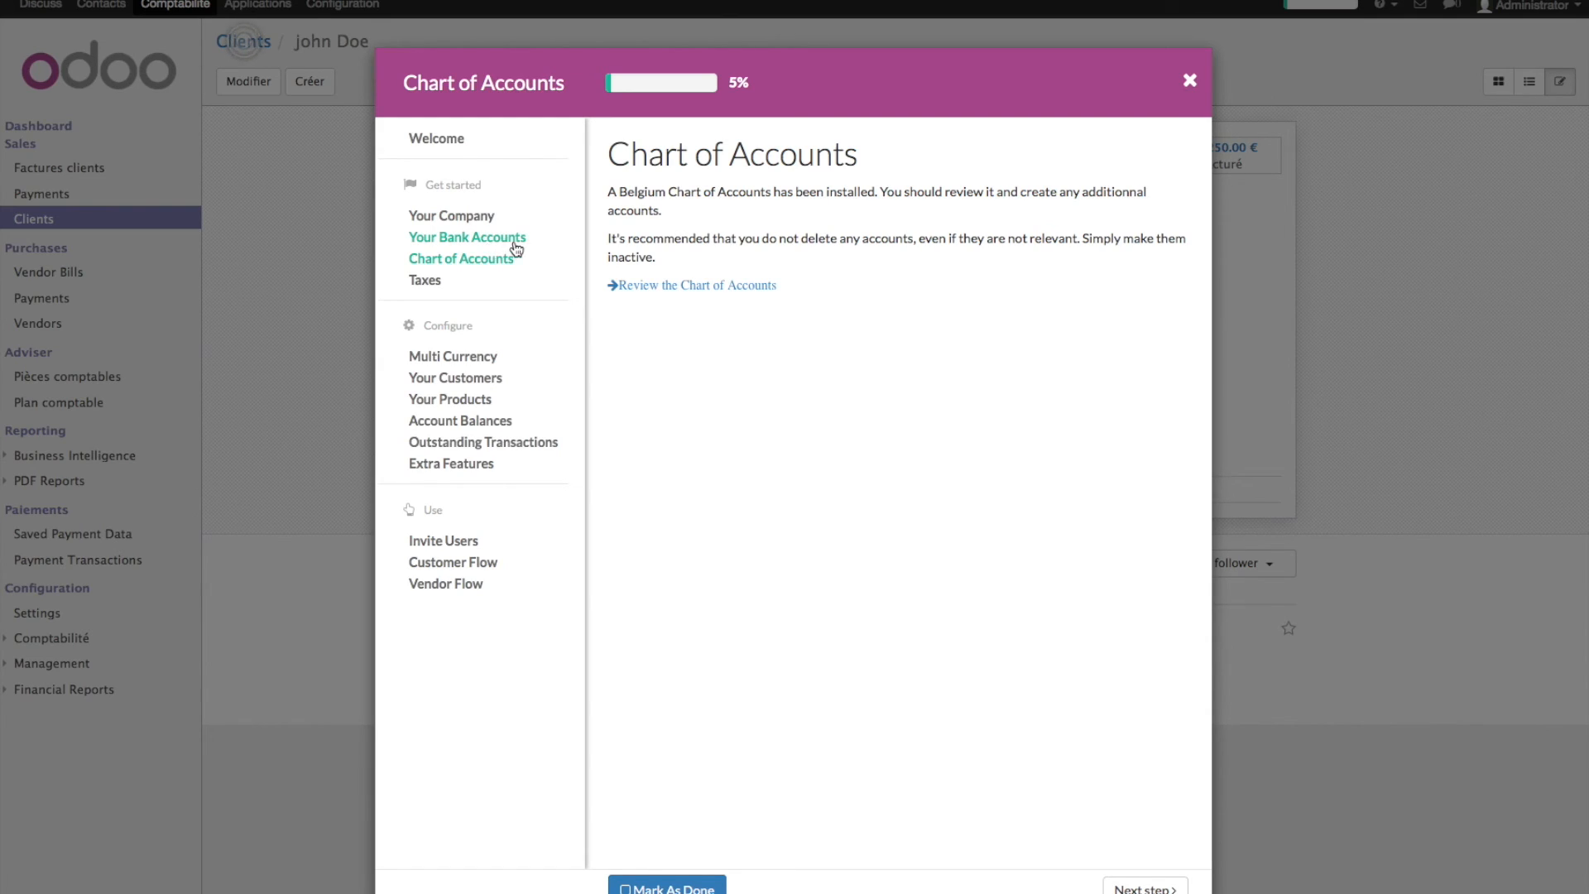
{"action": "left_click", "coordinate": [671, 885]}
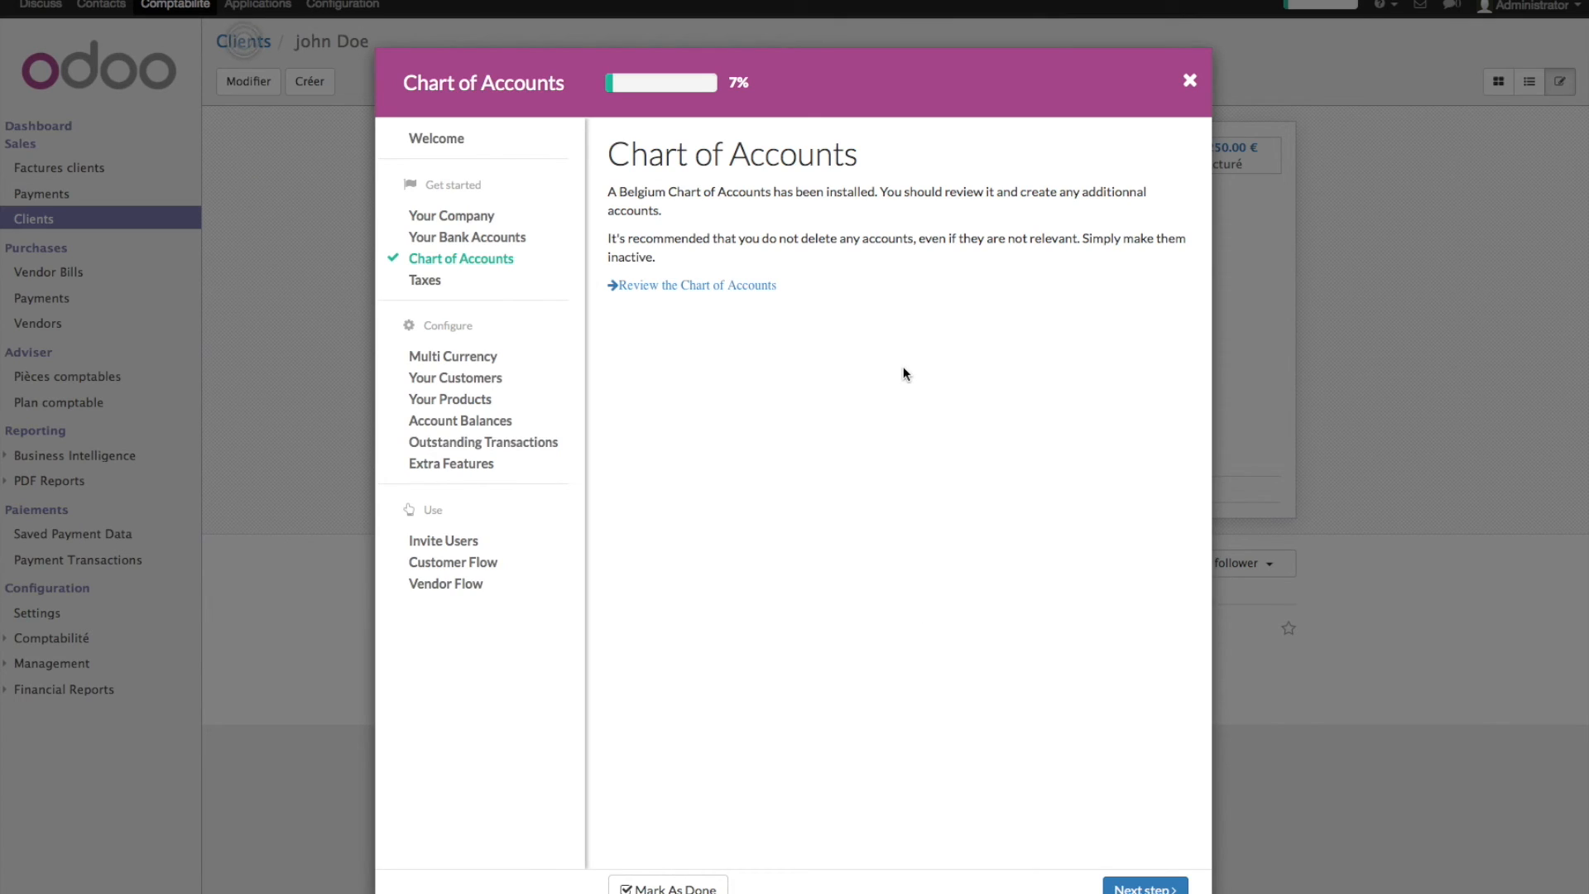
{"action": "left_click", "coordinate": [500, 239]}
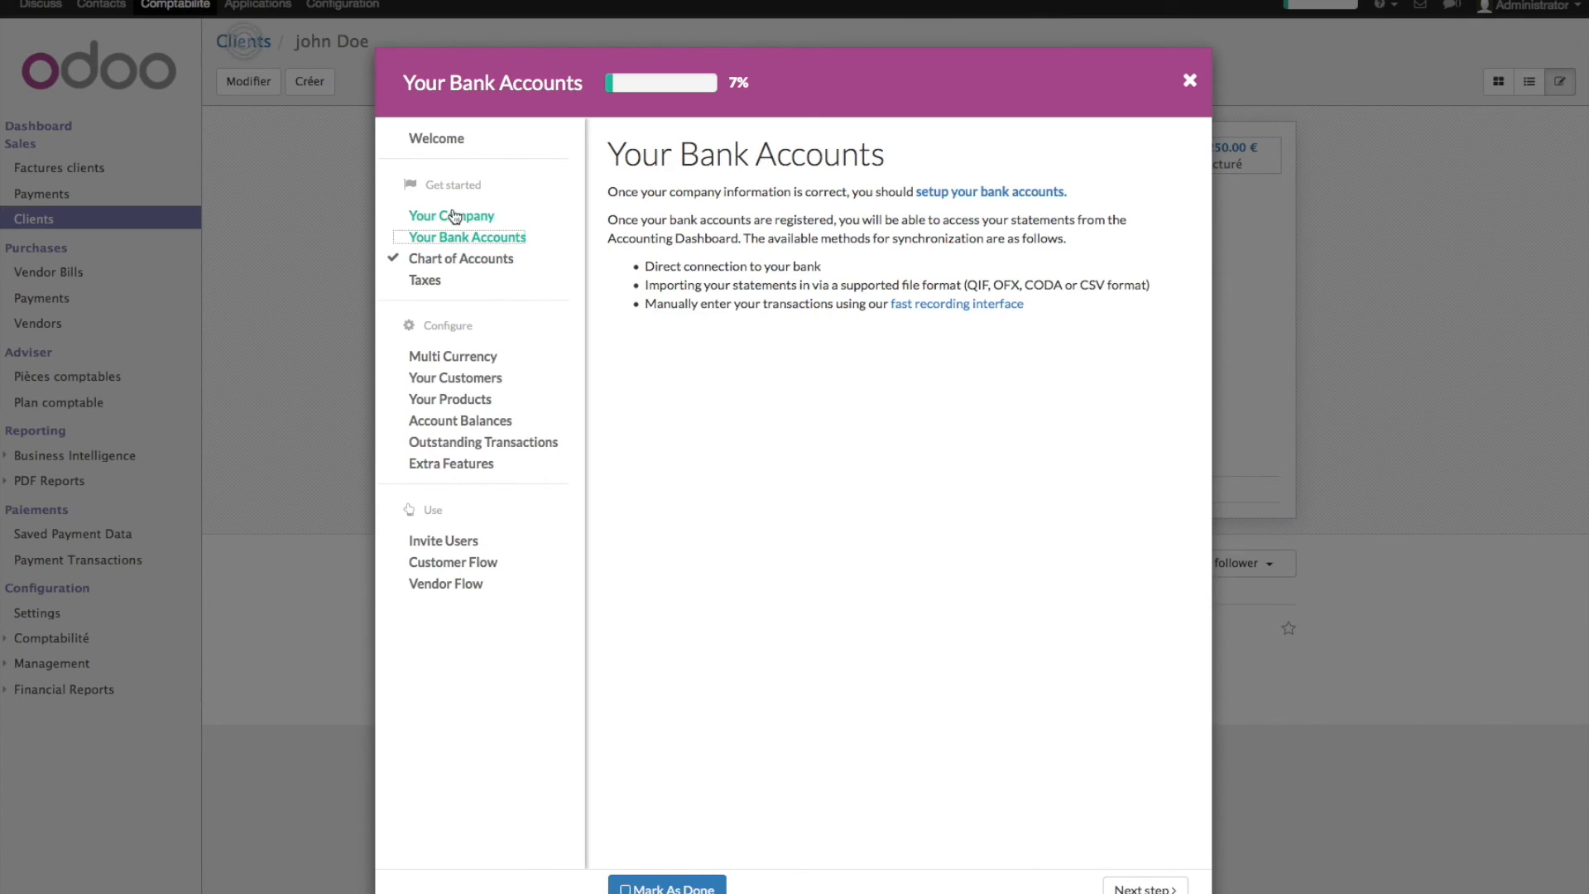
{"action": "left_click", "coordinate": [471, 217]}
{"action": "left_click", "coordinate": [692, 884]}
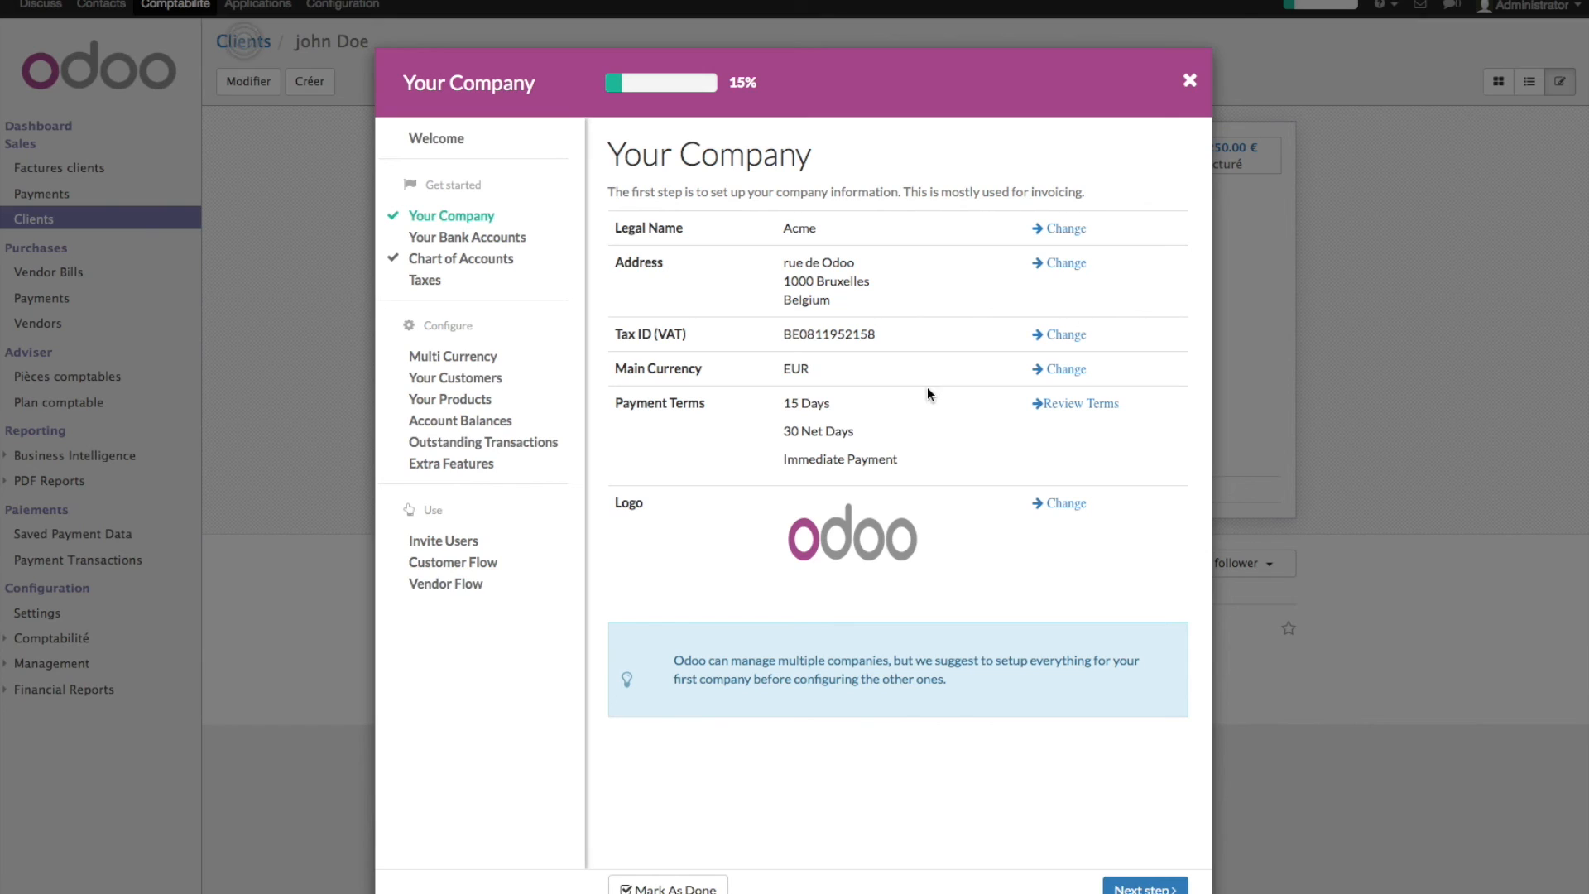
- Mark Multi Currency as done, then start a new product from the Your Products step
{"action": "left_click", "coordinate": [457, 358]}
{"action": "left_click", "coordinate": [668, 886]}
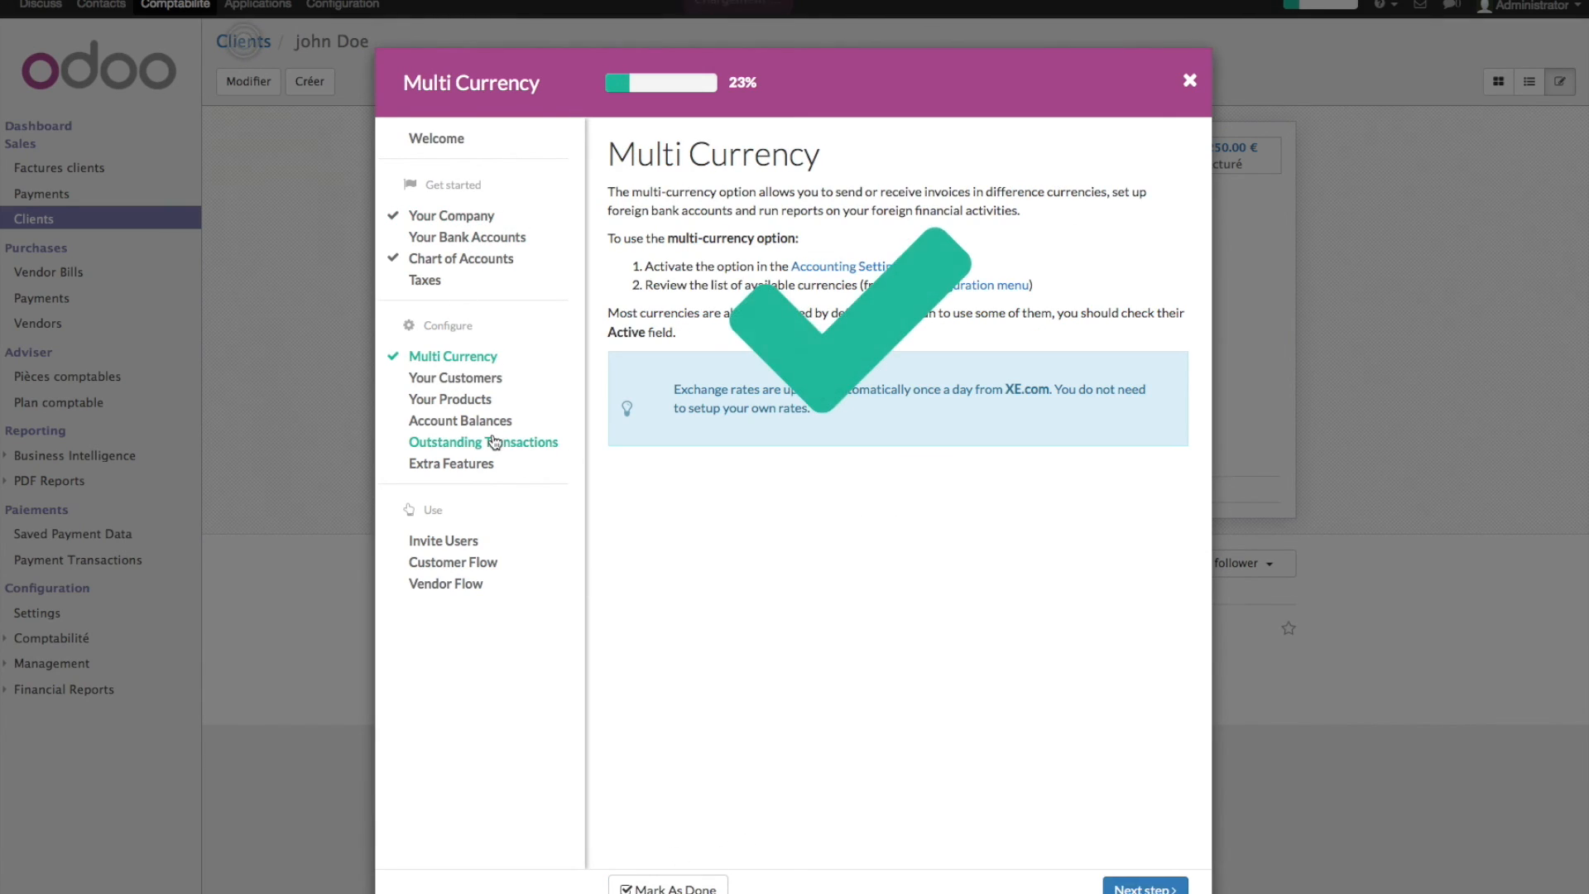
{"action": "left_click", "coordinate": [463, 385]}
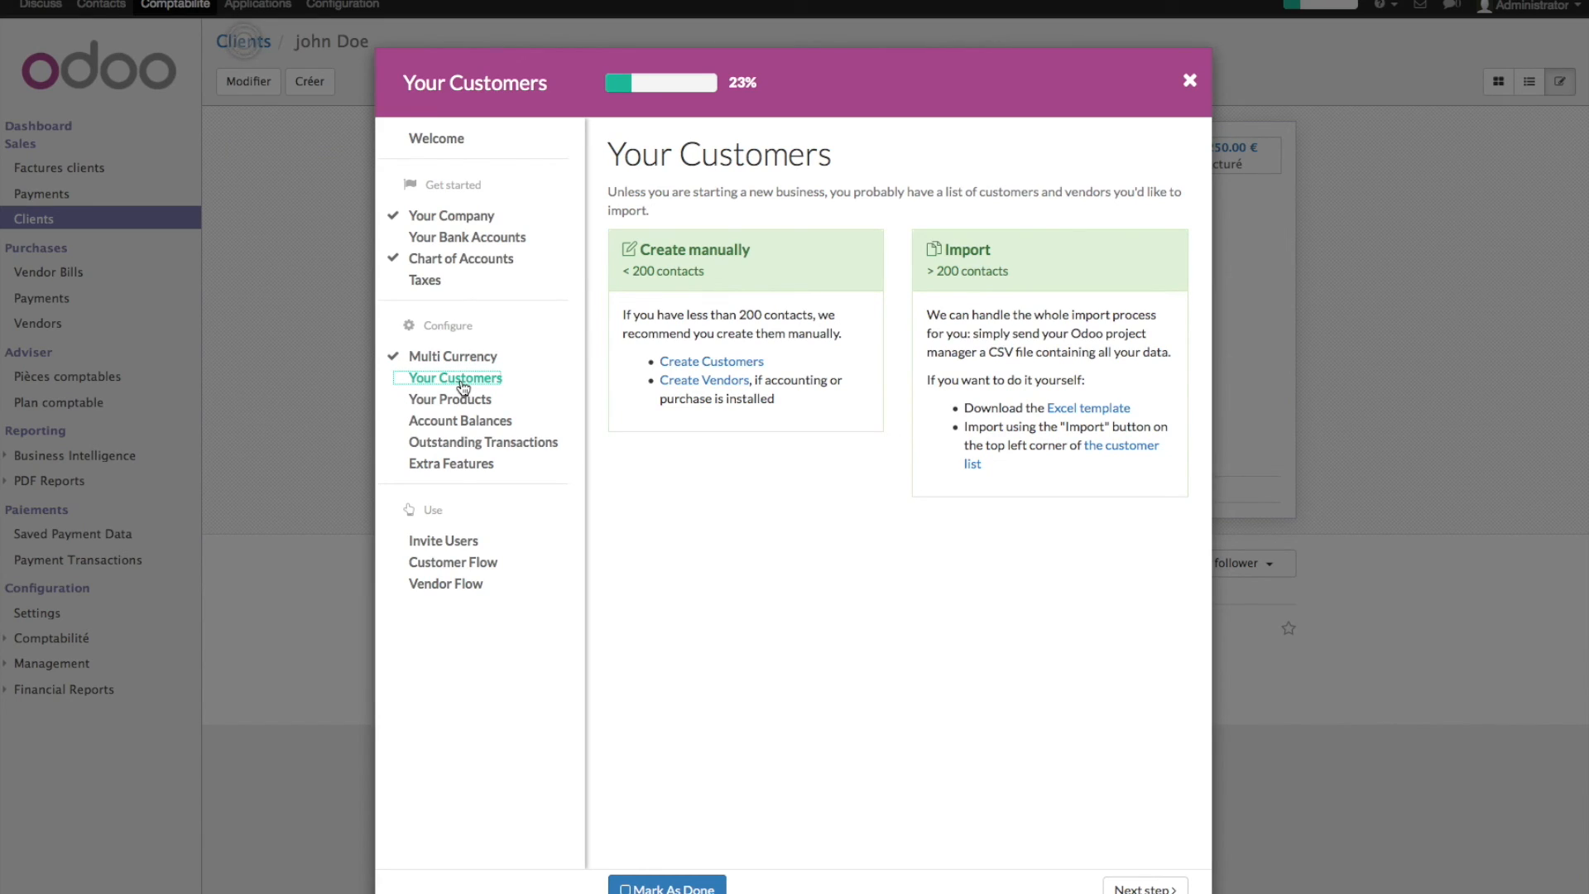
{"action": "left_click", "coordinate": [466, 401]}
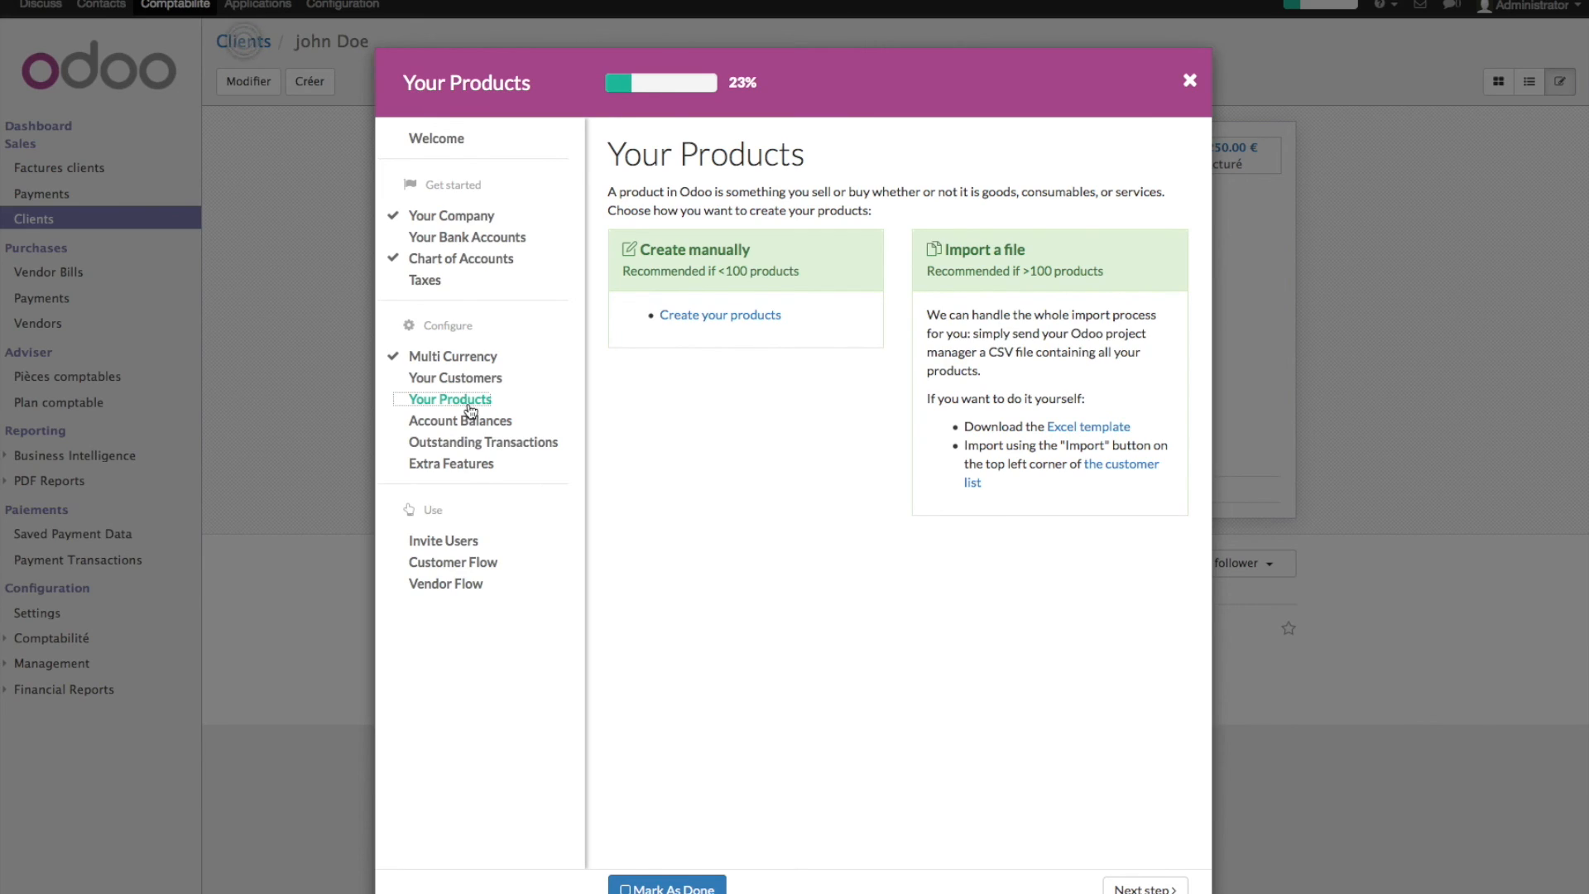
{"action": "left_click", "coordinate": [746, 317]}
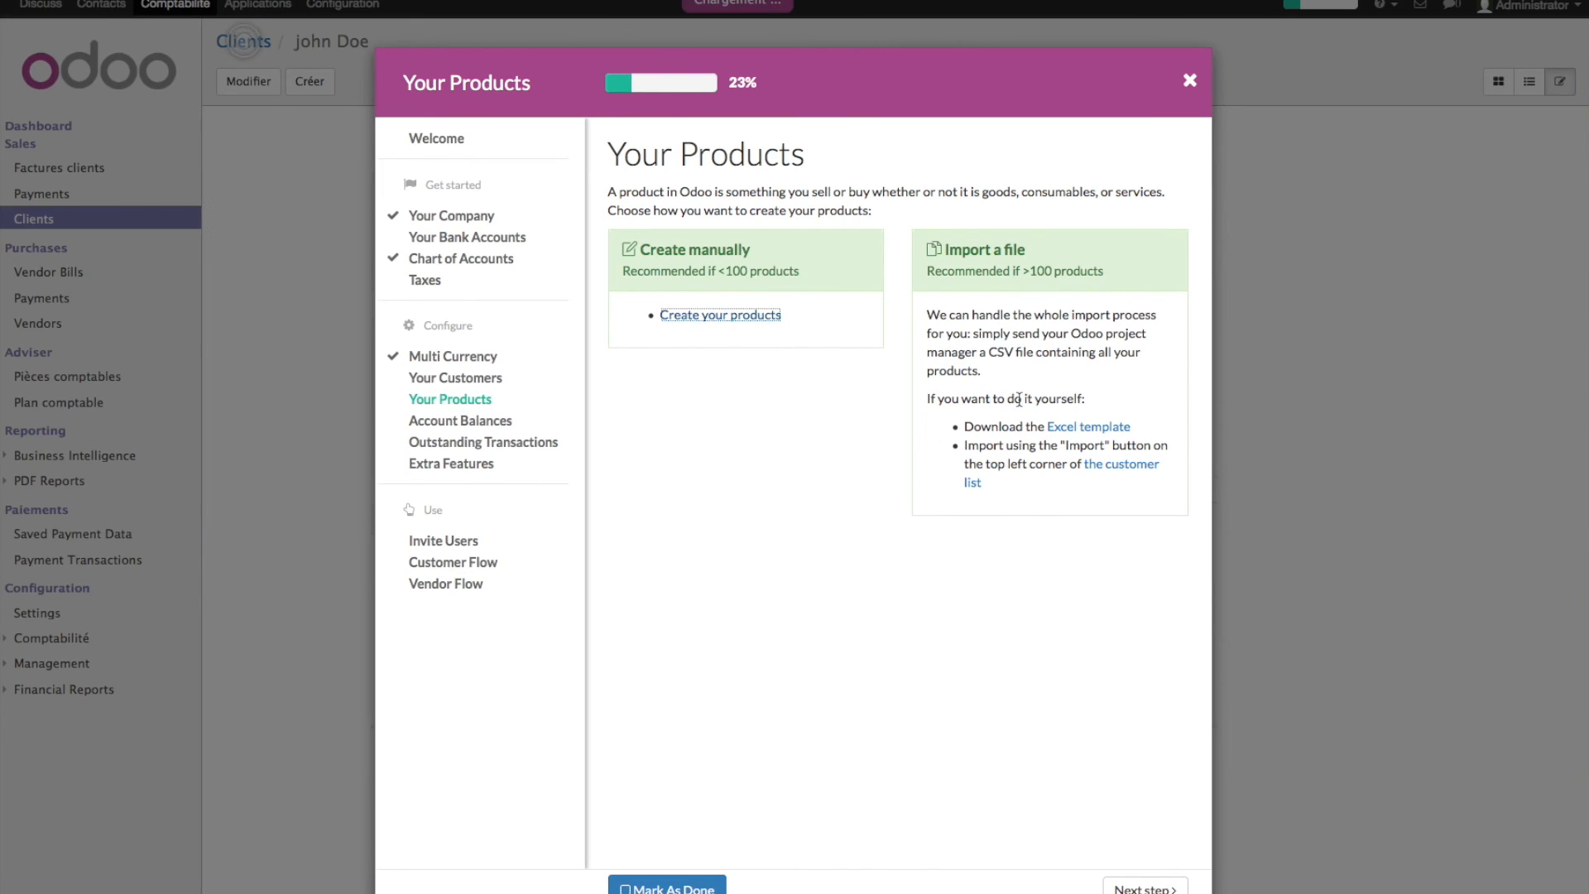
{"action": "left_click", "coordinate": [1191, 81]}
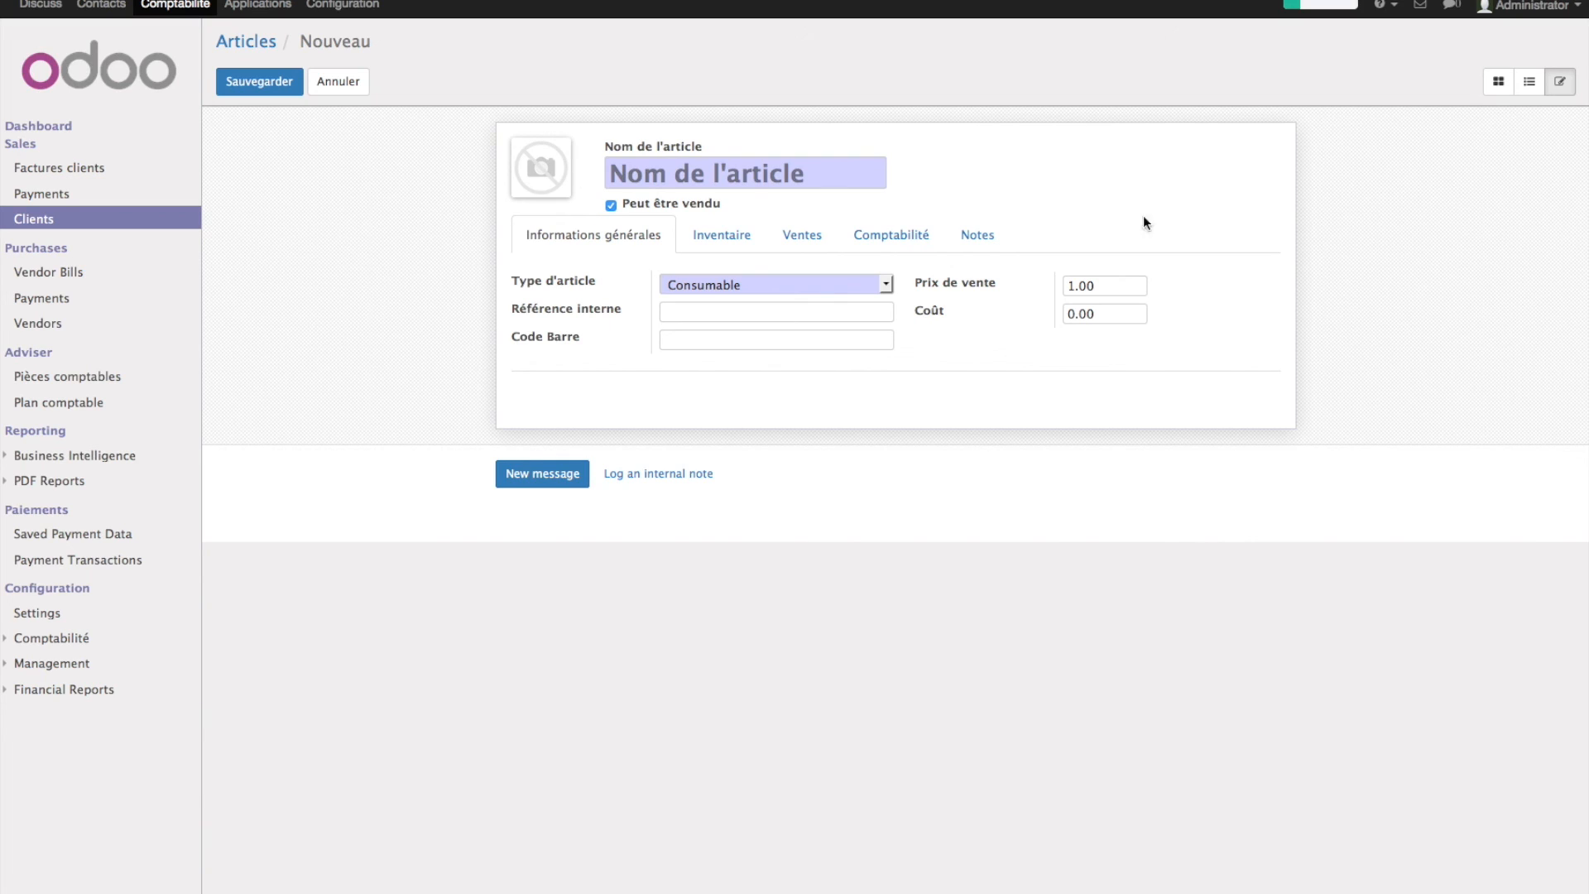
- Return to the Applications catalogue of 31 modules via Configuration's Browse Apps
{"action": "left_click", "coordinate": [200, 7]}
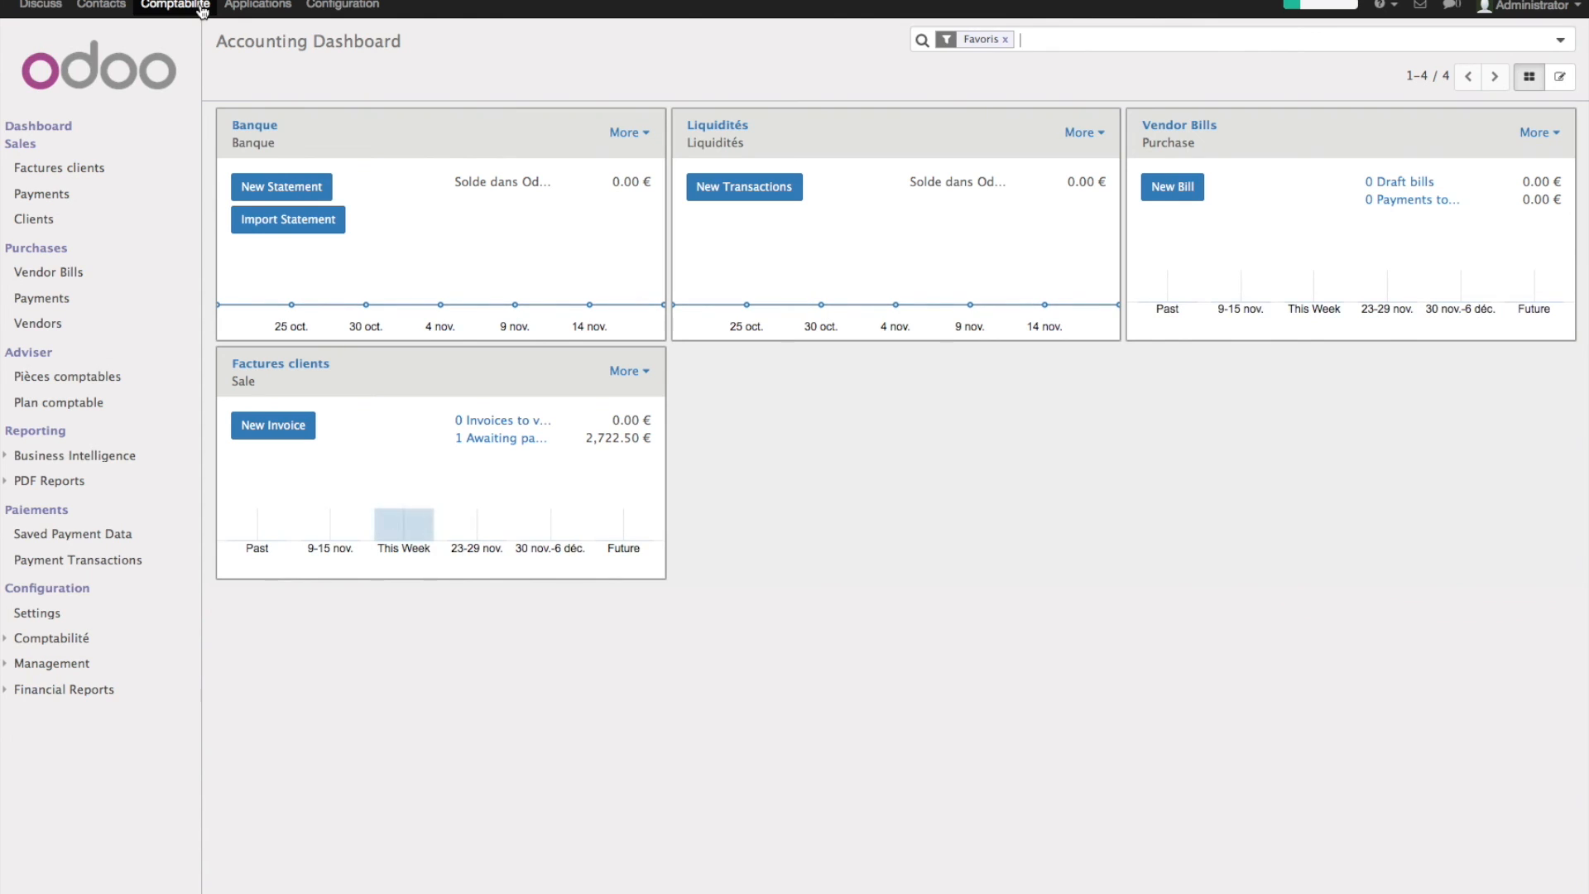
{"action": "left_click", "coordinate": [331, 6]}
{"action": "left_click", "coordinate": [461, 166]}
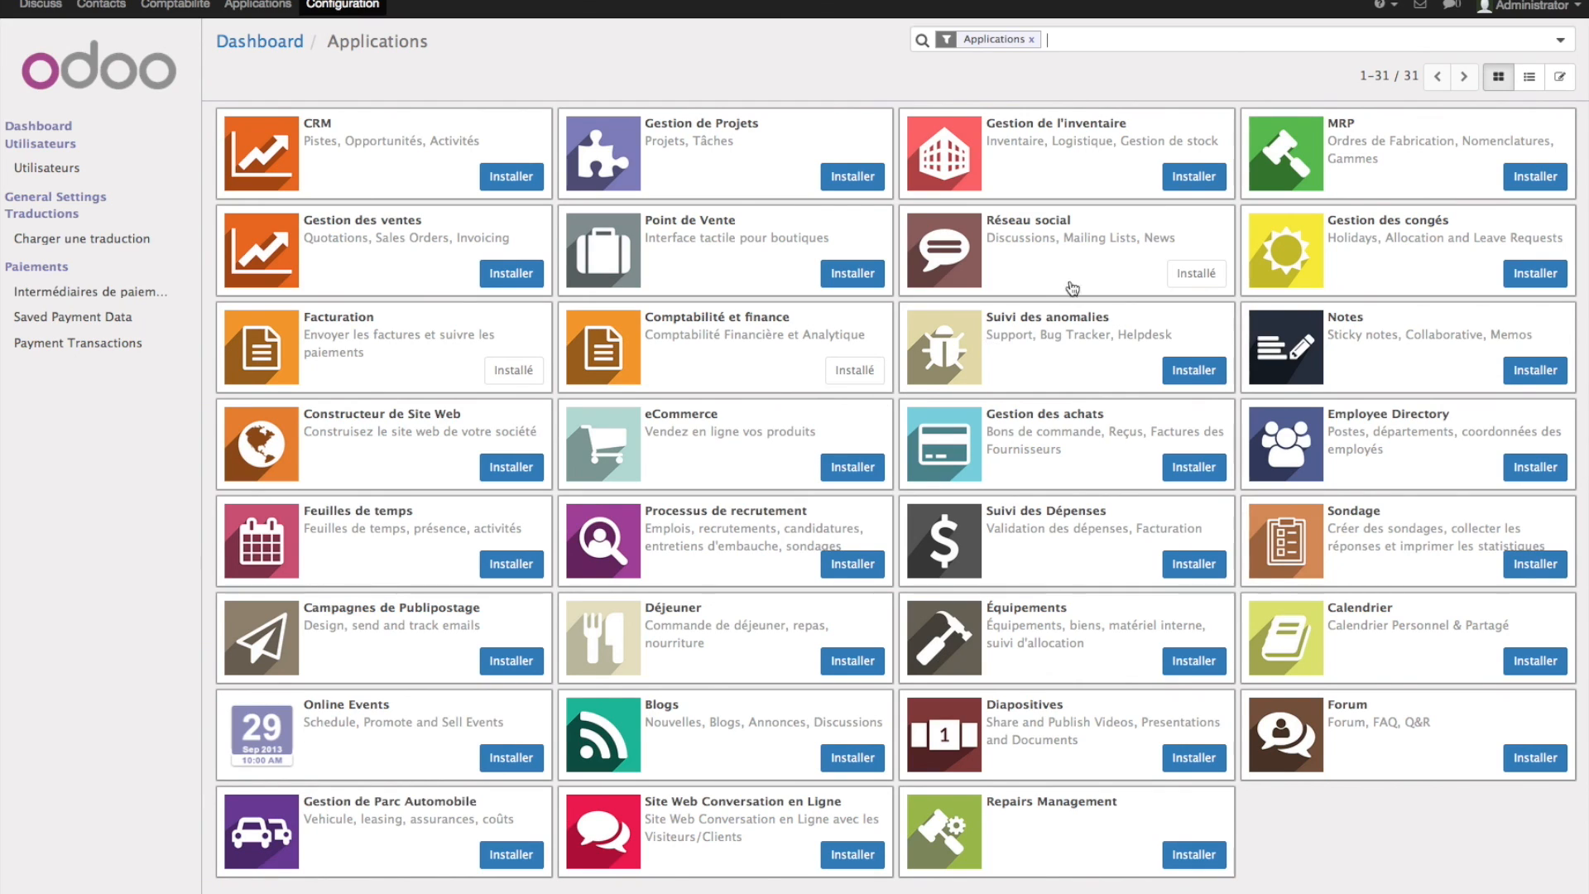
- Clear the Applications filter, search all modules for 'web', and install Constructeur de Site Web
{"action": "left_click", "coordinate": [1032, 38]}
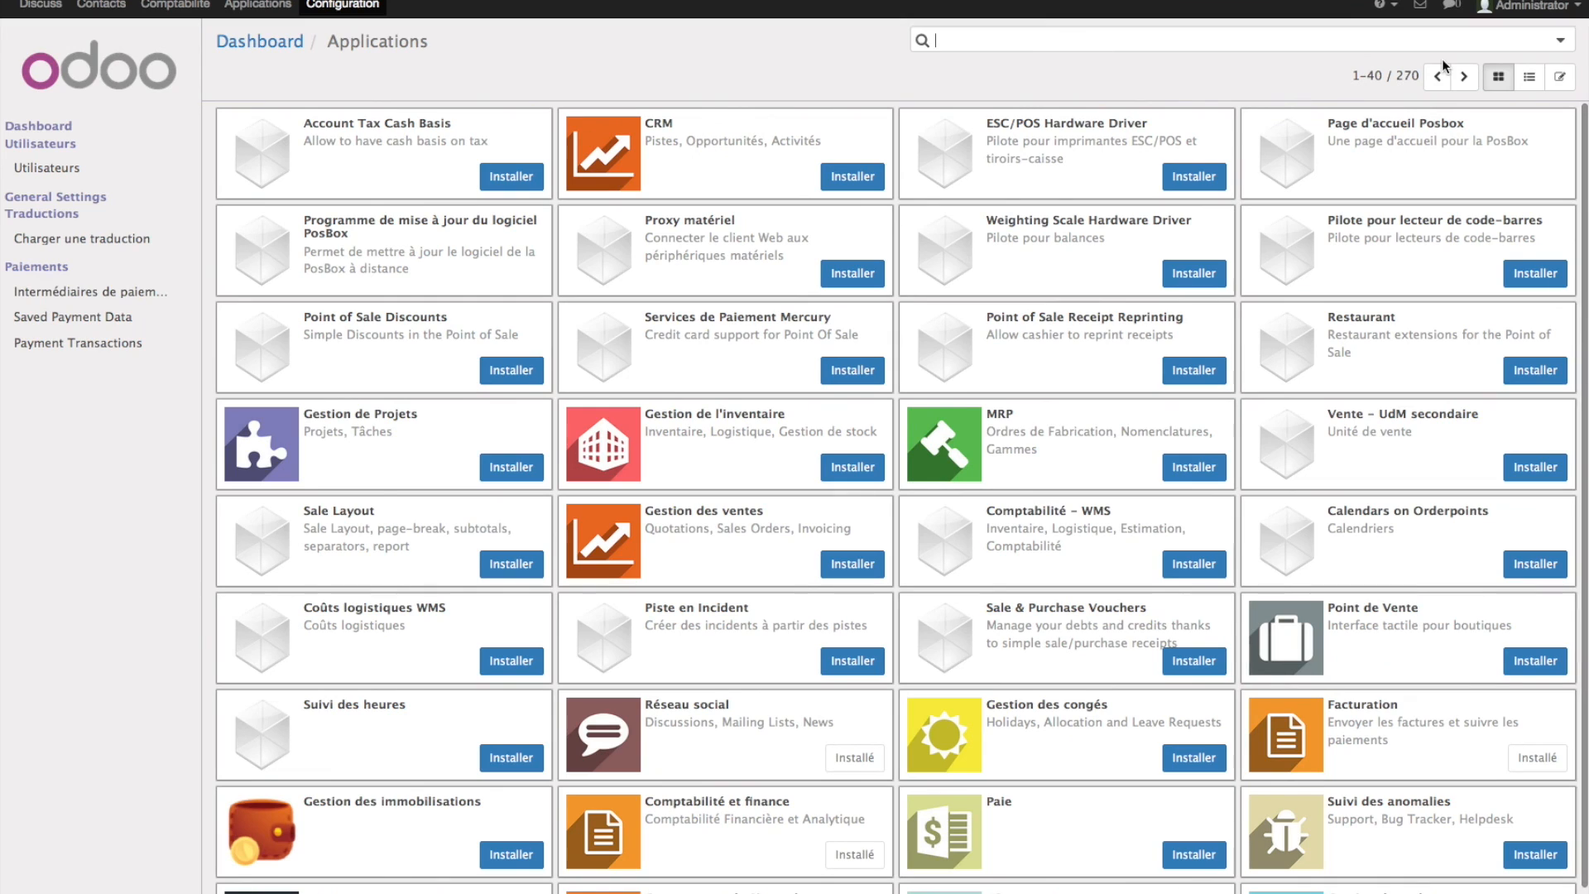
{"action": "type", "text": "websi"}
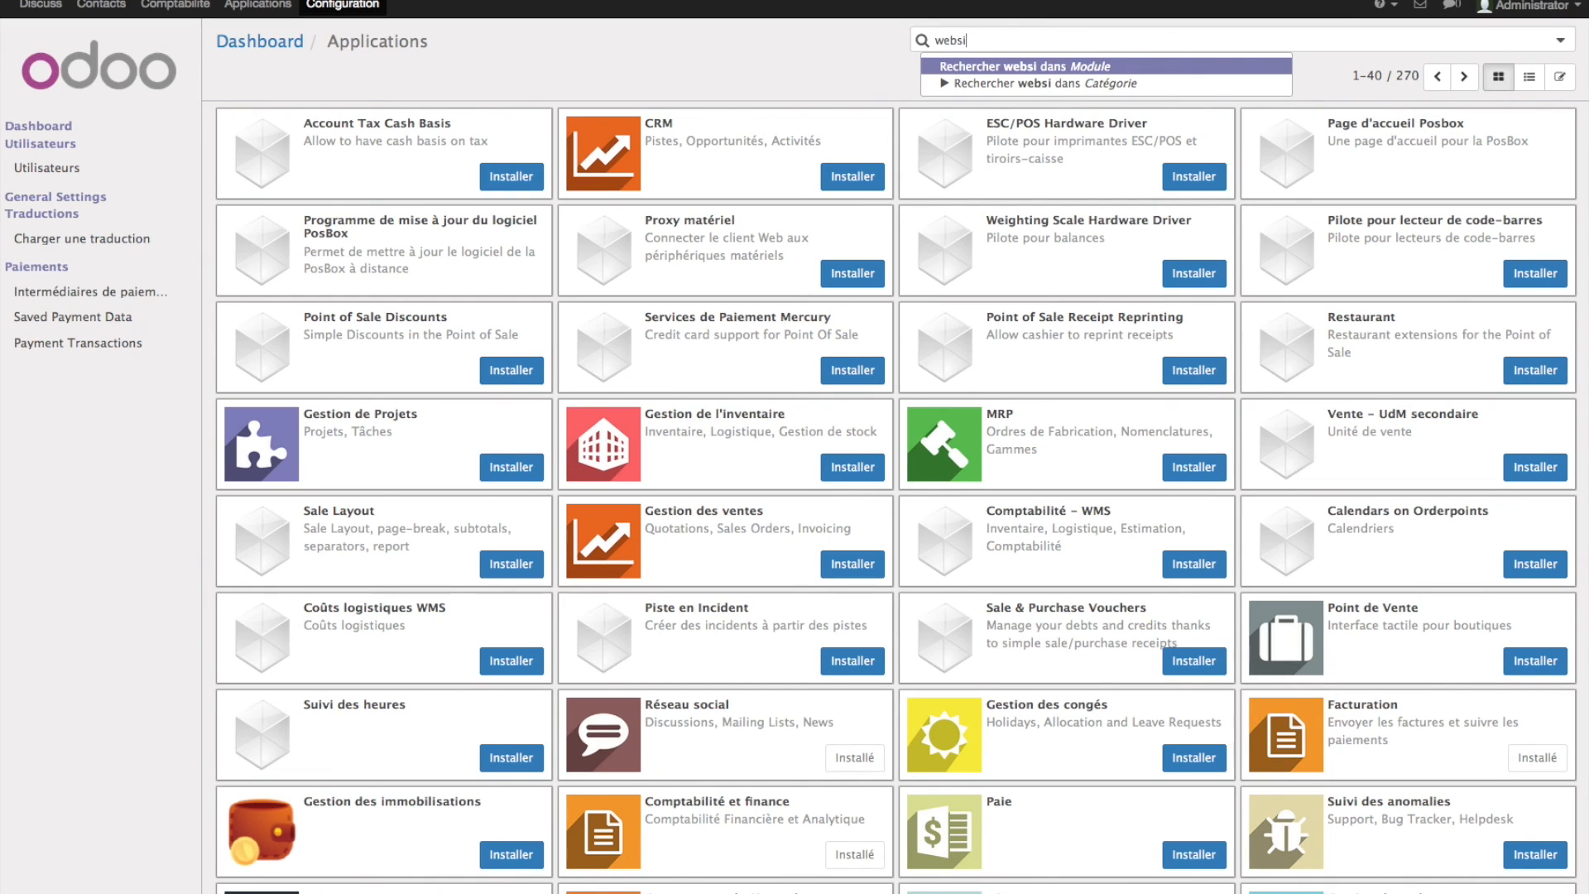
{"action": "key", "text": "BackSpace"}
{"action": "key", "text": "BackSpace"}
{"action": "key", "text": "Return"}
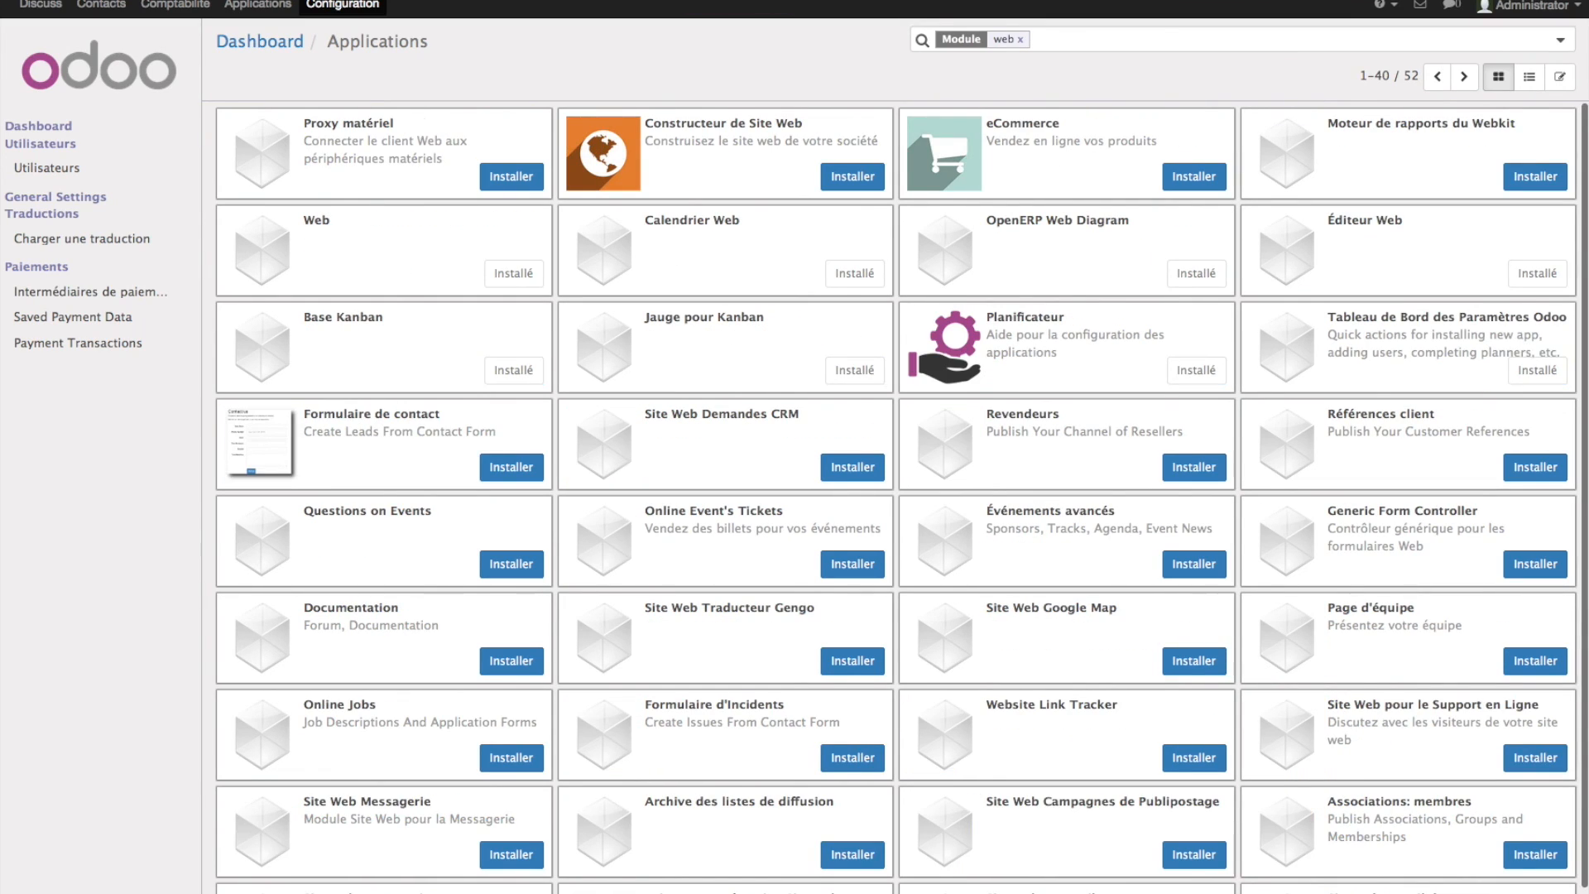
{"action": "left_click", "coordinate": [852, 177]}
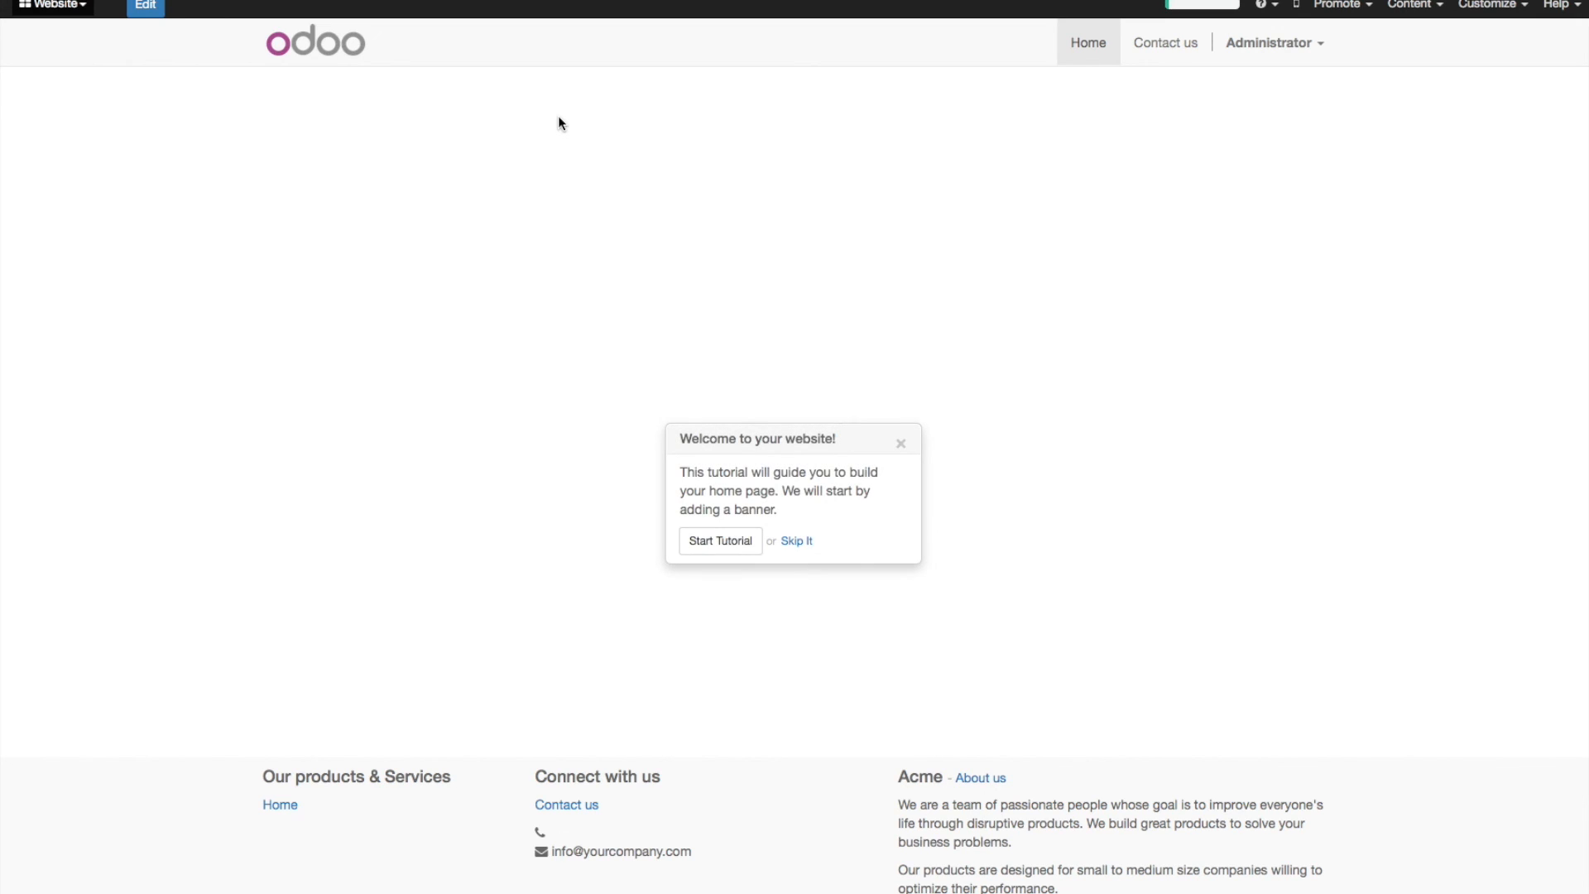
- Close the 'Welcome to your website' popover, then select and deselect the Acme footer heading
{"action": "left_click", "coordinate": [904, 444]}
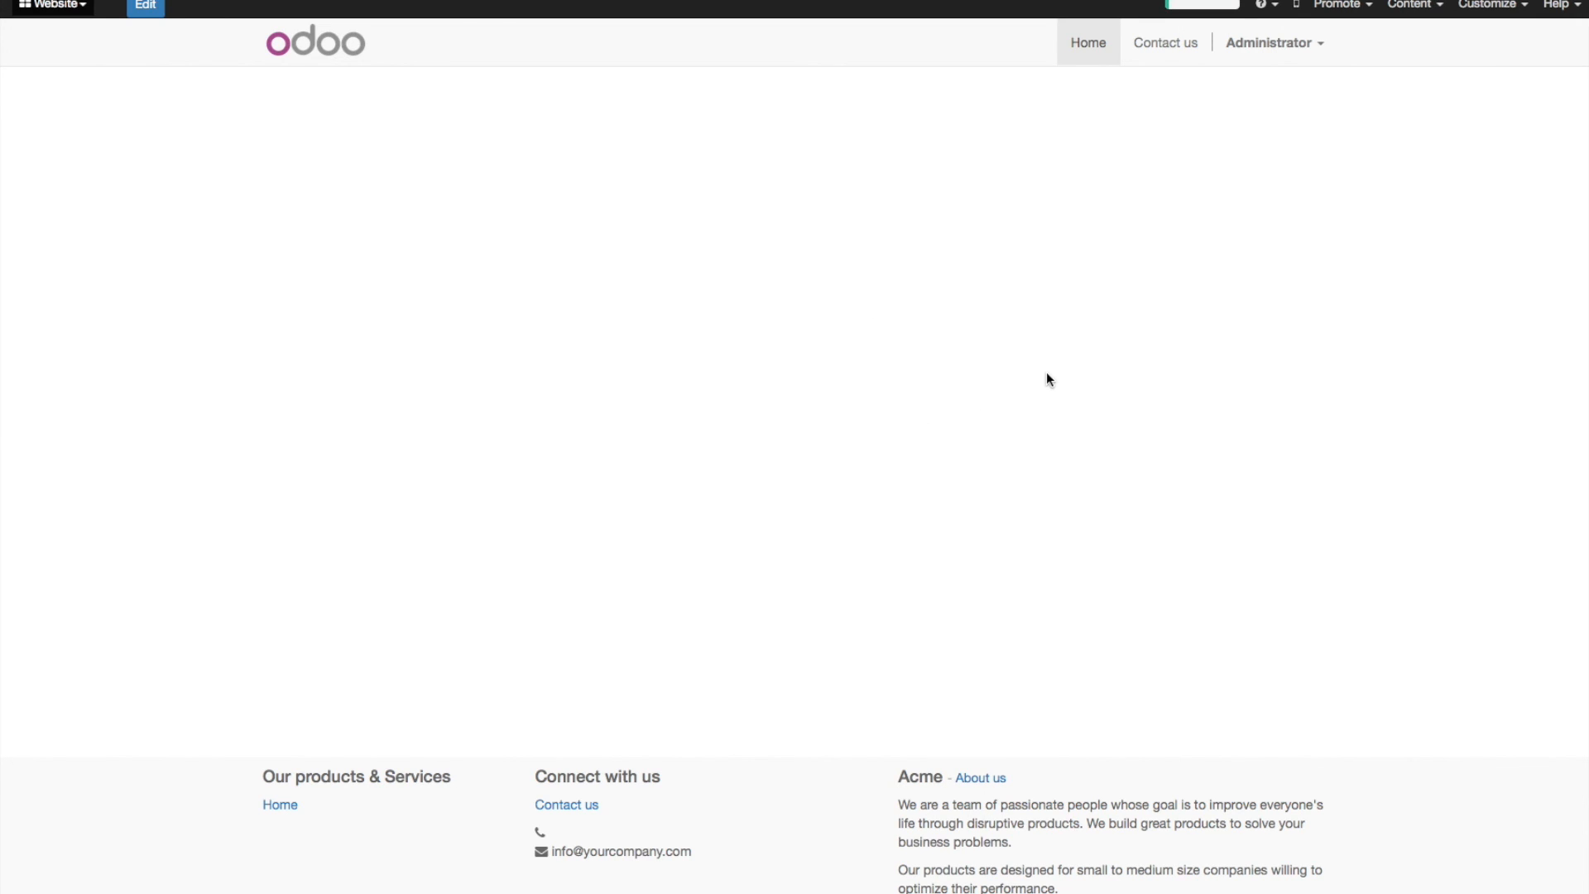
{"action": "left_click_drag", "start_coordinate": [900, 776], "coordinate": [953, 776]}
{"action": "left_click", "coordinate": [372, 522]}
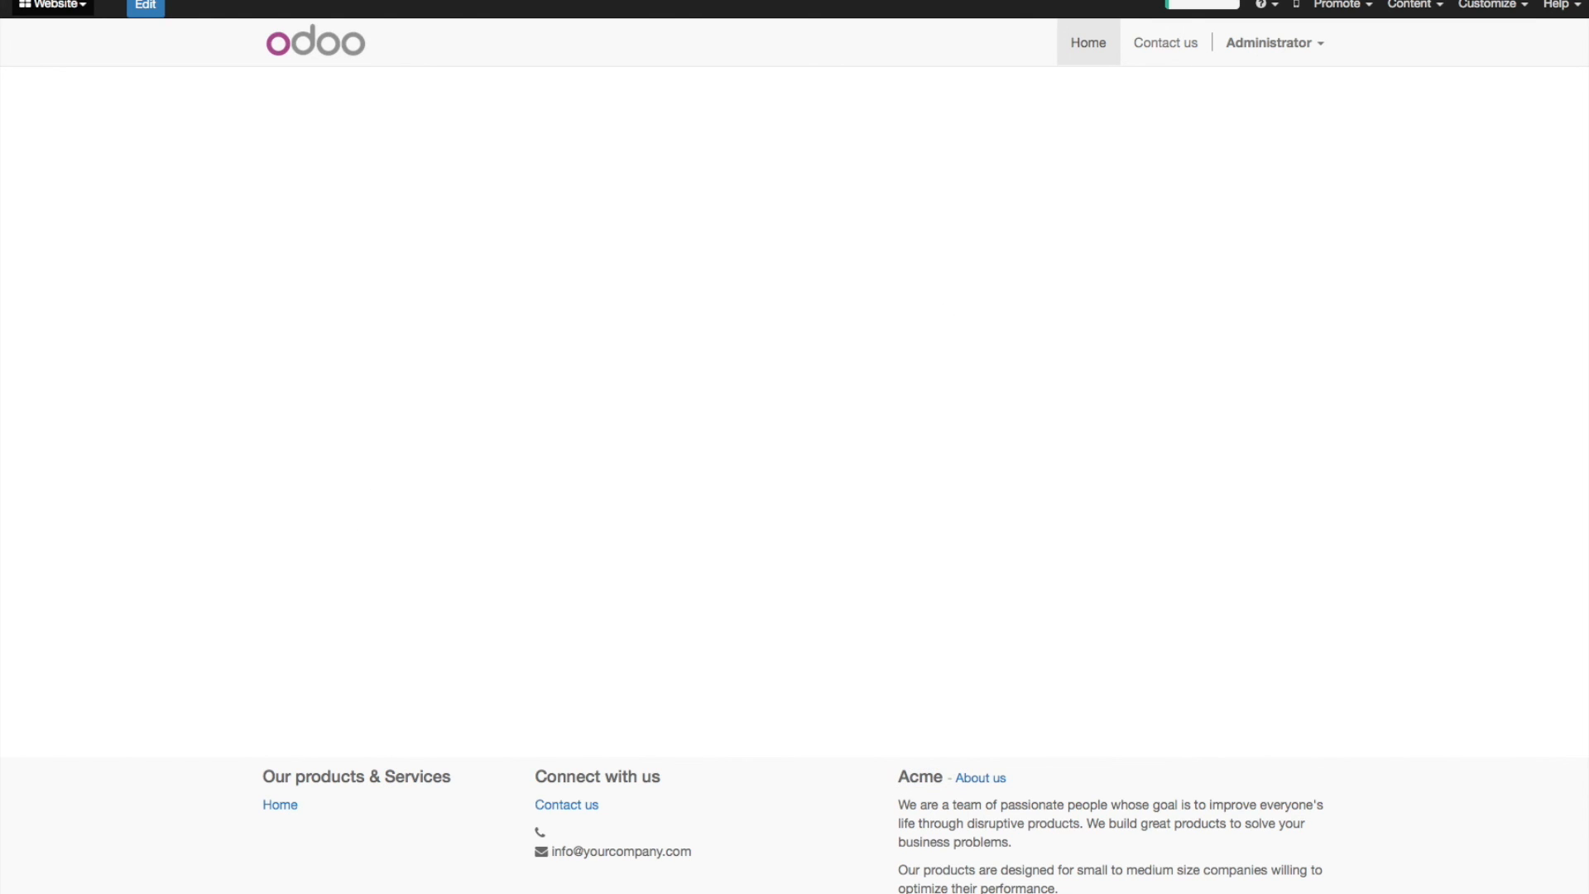